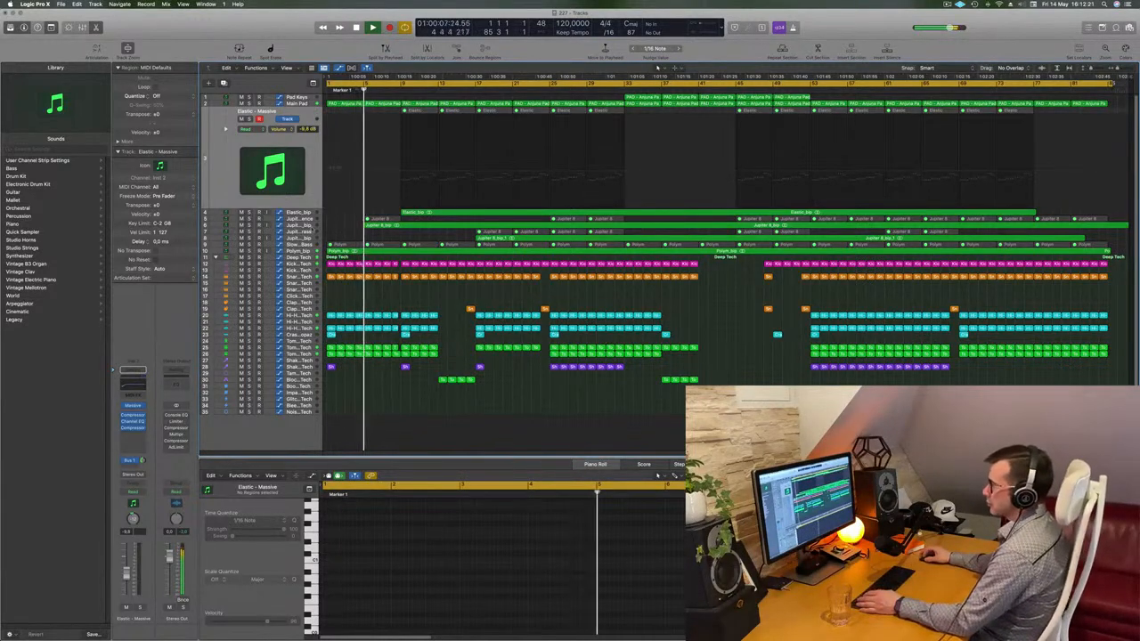
Look through the Jupiter 8 and Elastic tracks during playback, and audition the Elastic_bip track in solo.
click(307, 225)
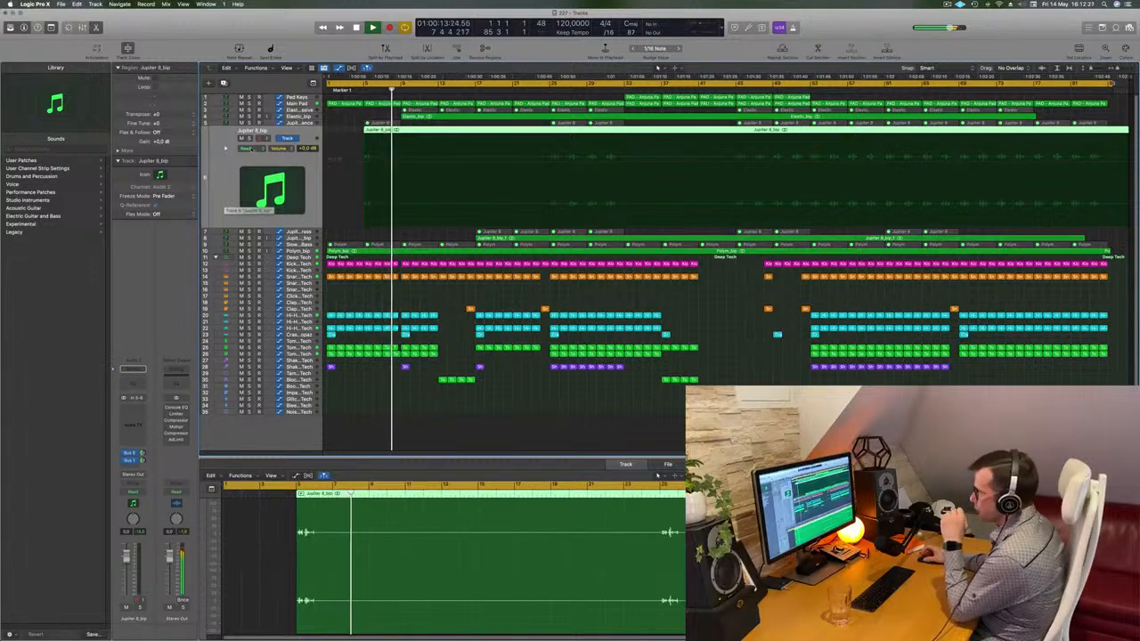
click(304, 124)
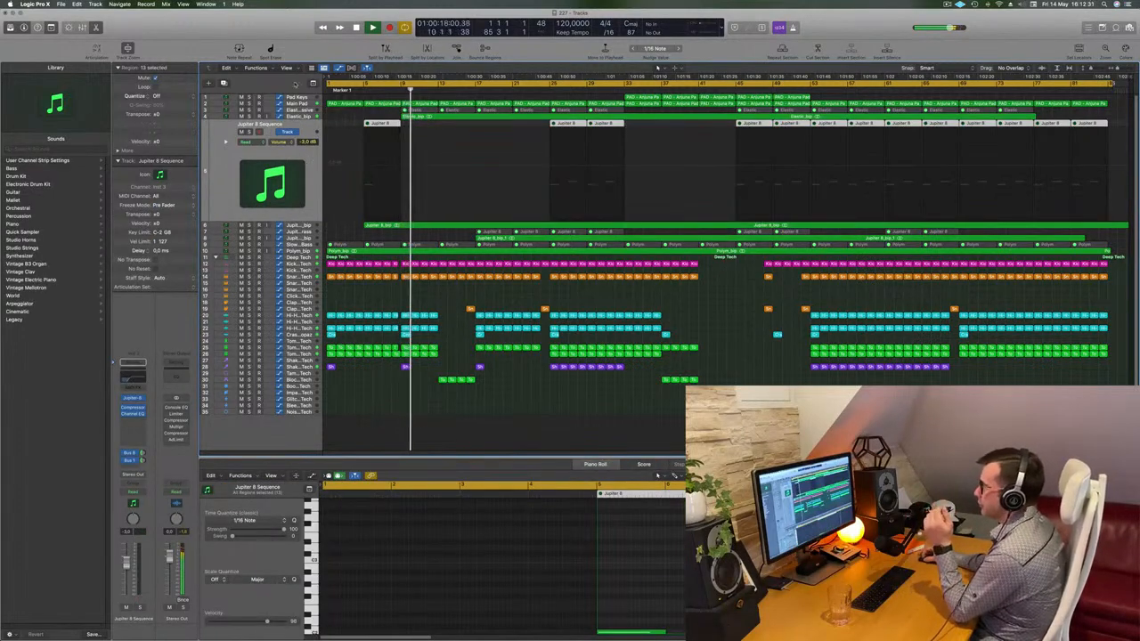
click(301, 111)
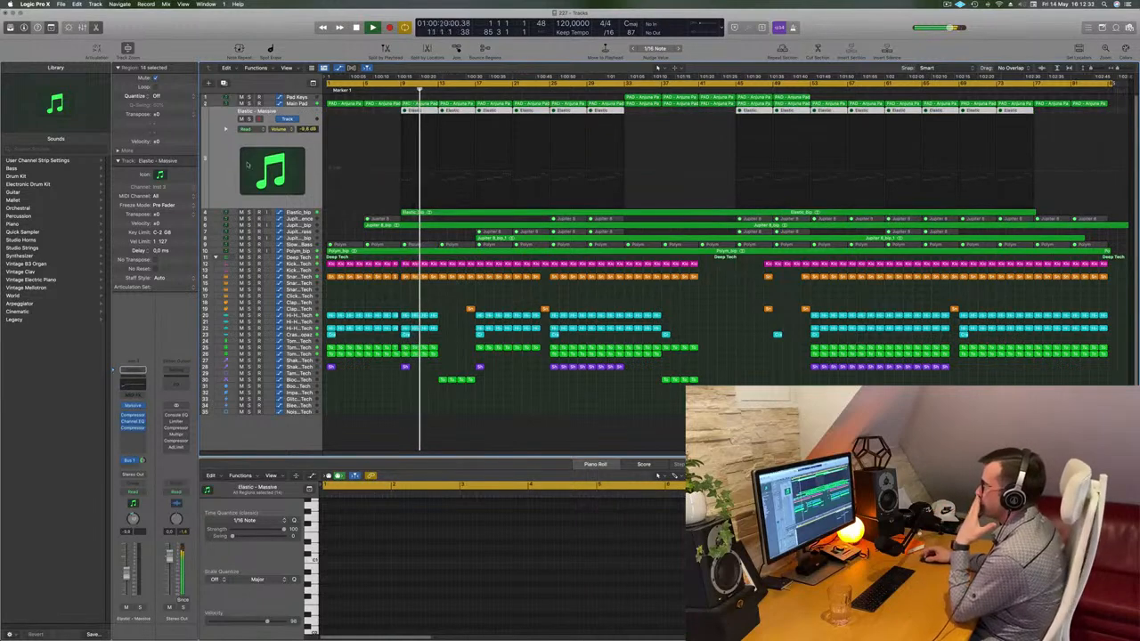
click(301, 214)
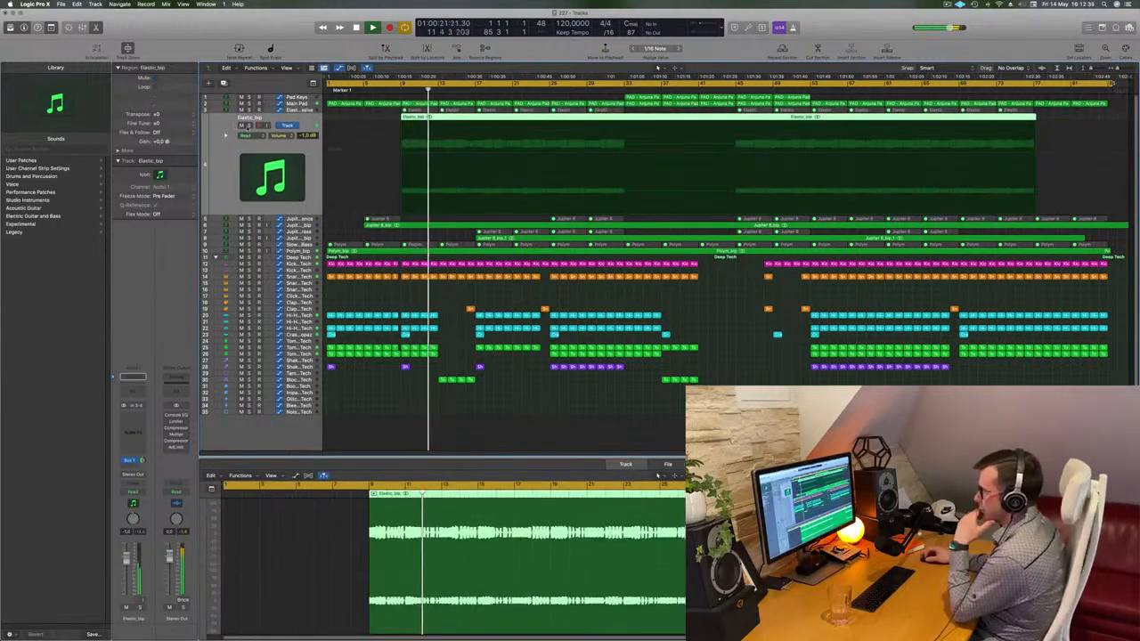
click(248, 126)
click(249, 126)
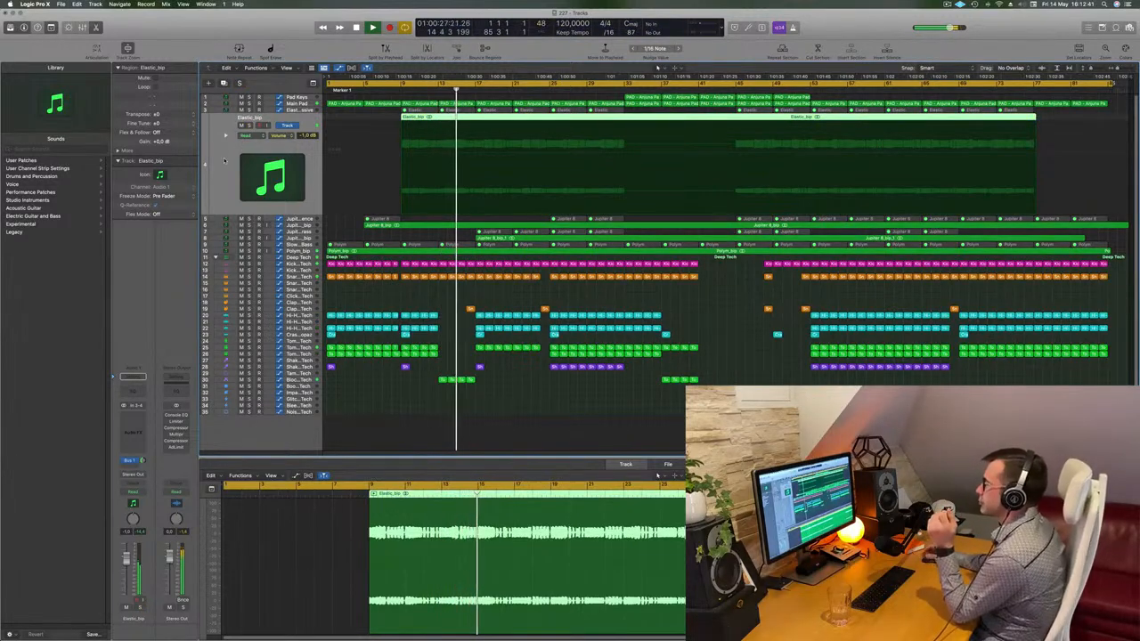
Audition the Main Pad track in solo, then return to the full mix.
key(Up)
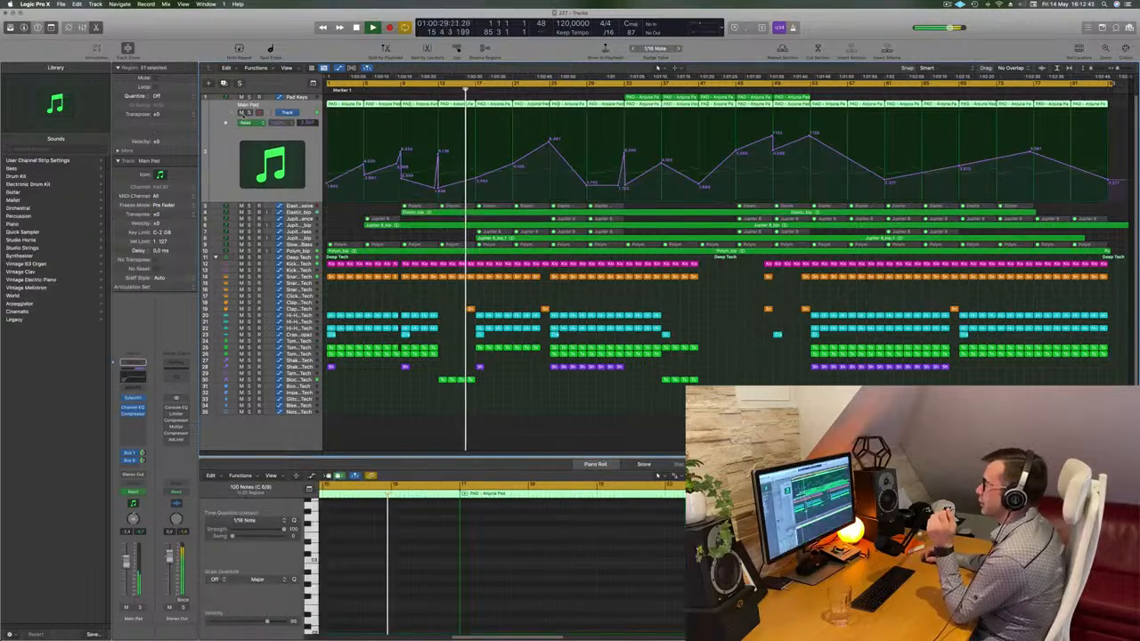
key(s)
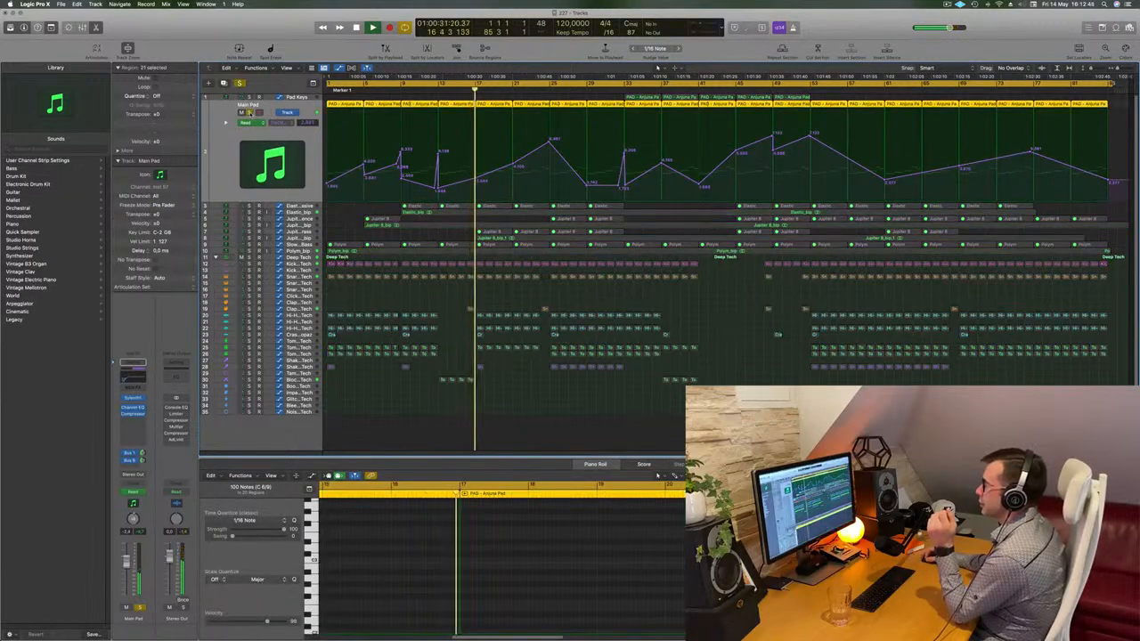
key(s)
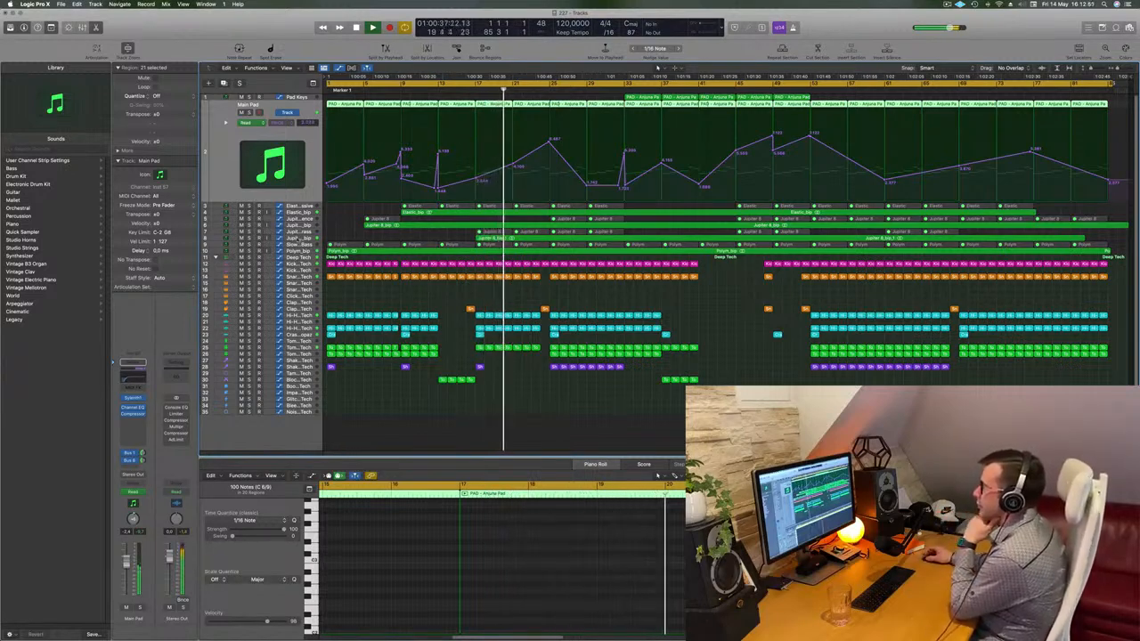
Audition the second bounced Jupiter 8 track, track 8, in solo and switch the solo off again.
click(297, 238)
click(250, 153)
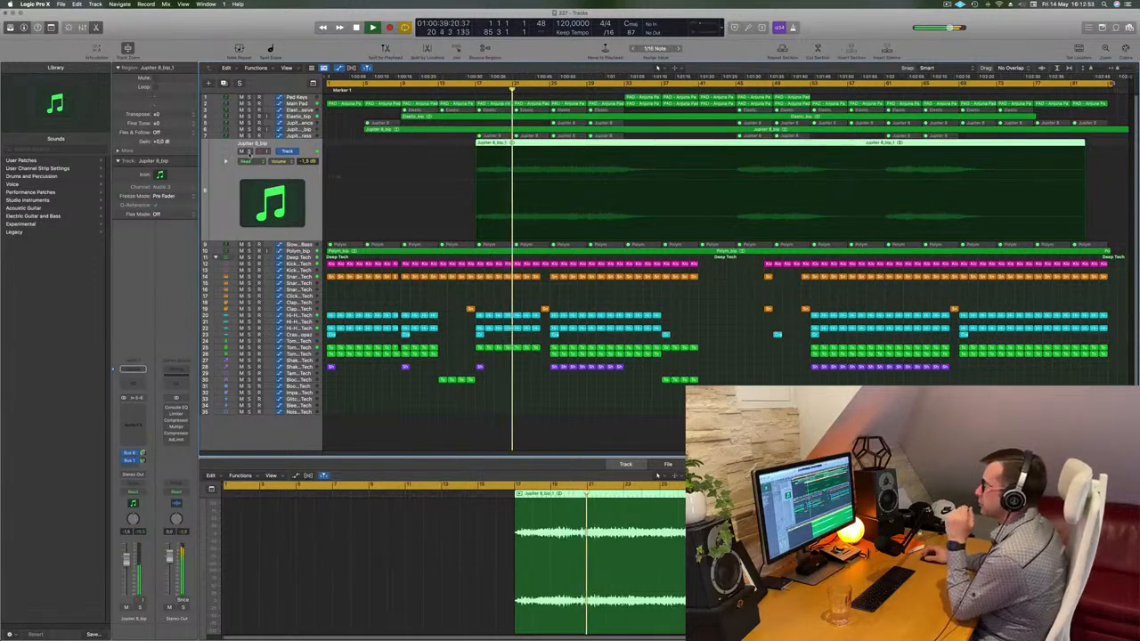
click(250, 152)
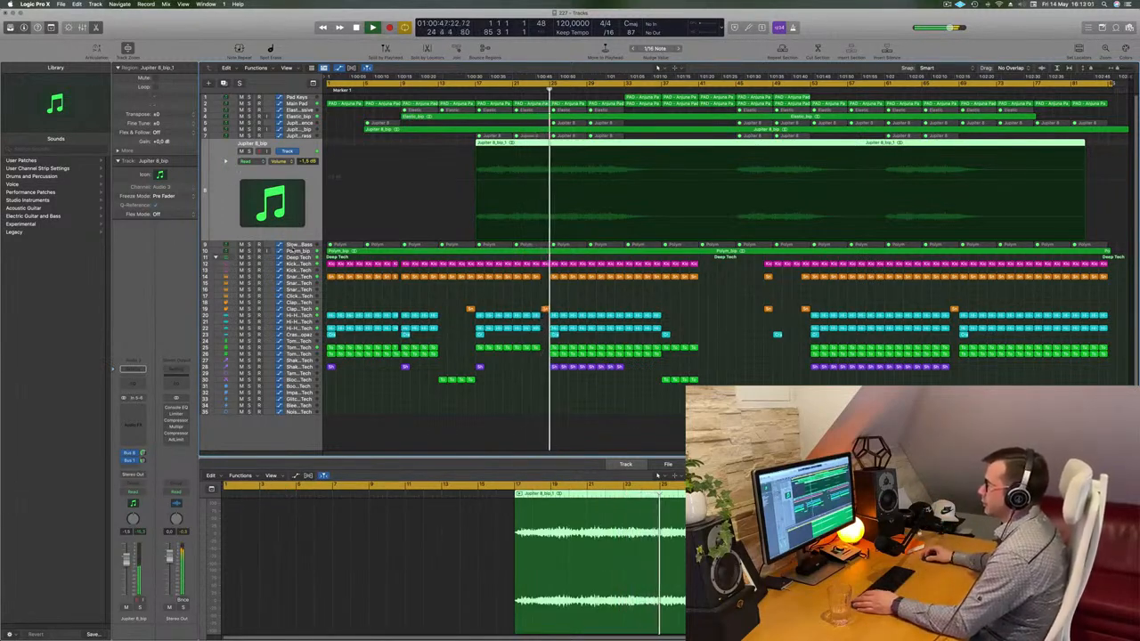
Audition the Polym_bip track in solo and restore the full mix.
key(Down)
key(Down)
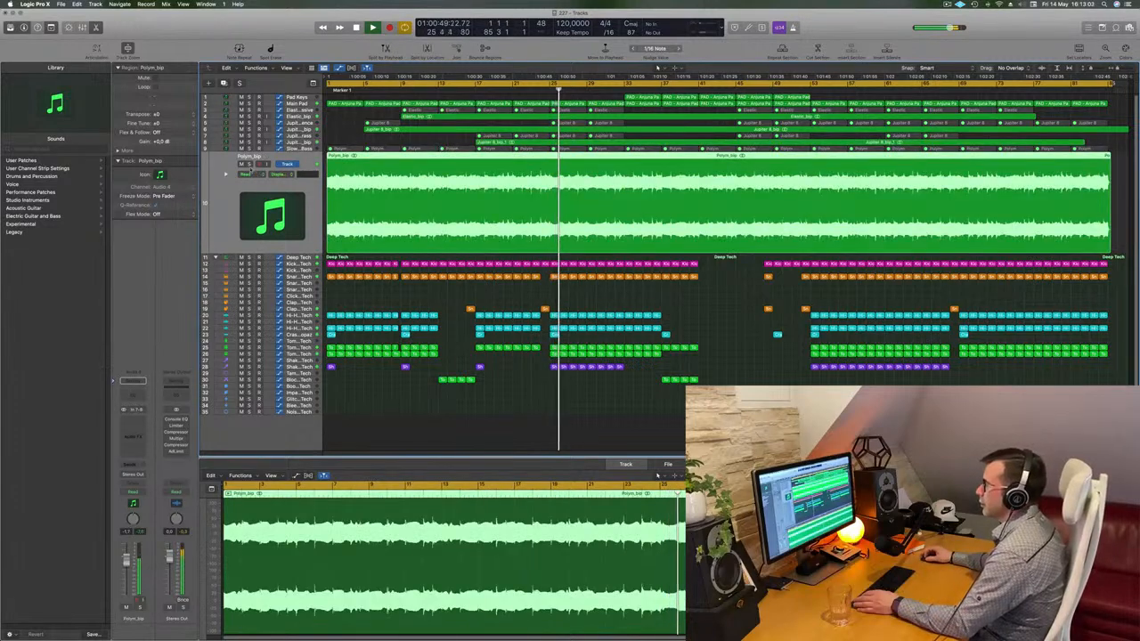
click(248, 164)
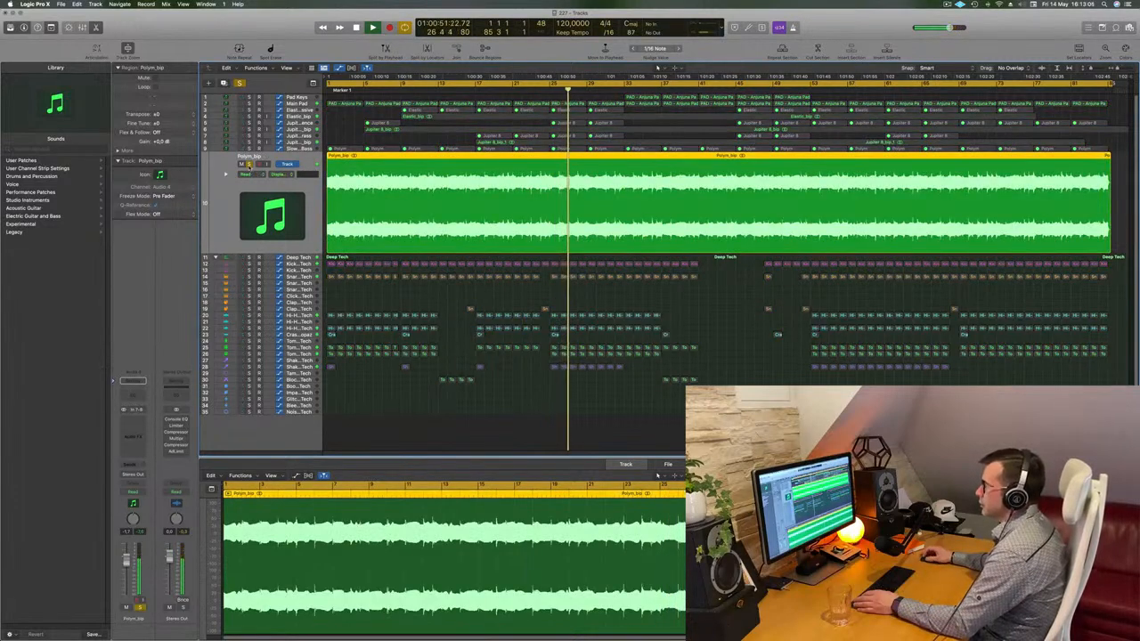
click(249, 164)
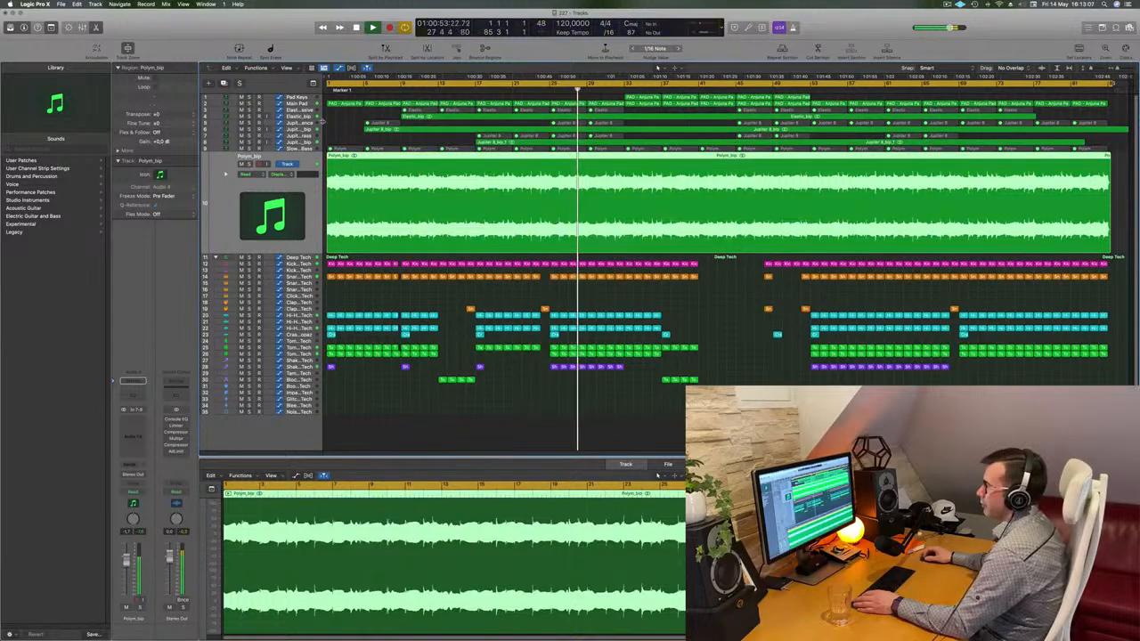
Inspect the PolyM instrument on the Slow Brassy Bass track and listen to its bounced Polym_bip track in solo.
key(Up)
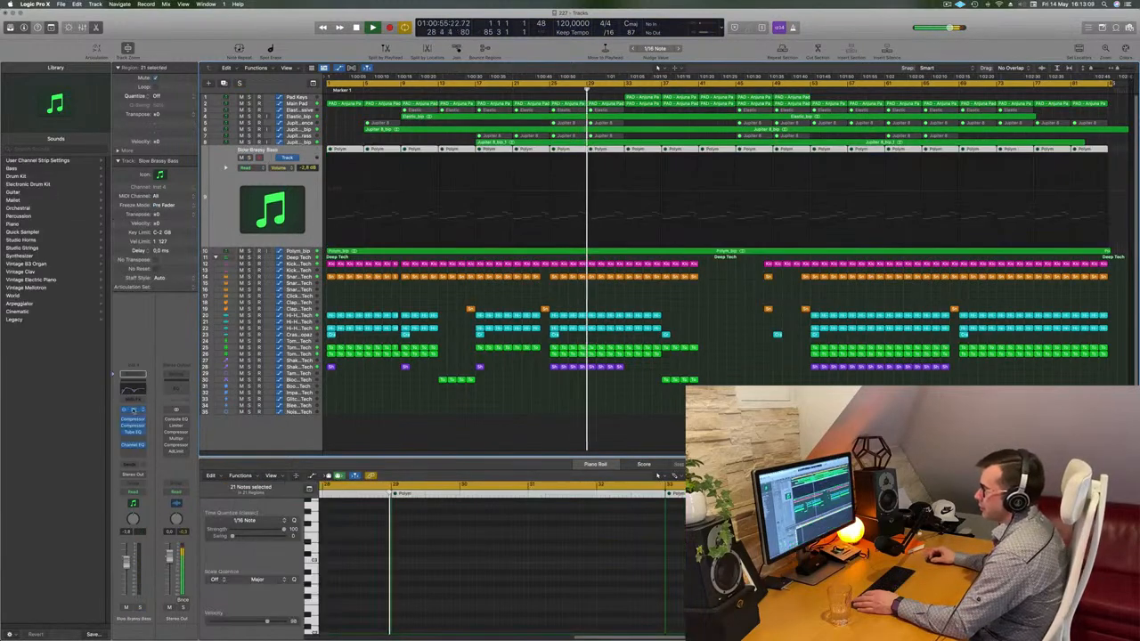
click(134, 410)
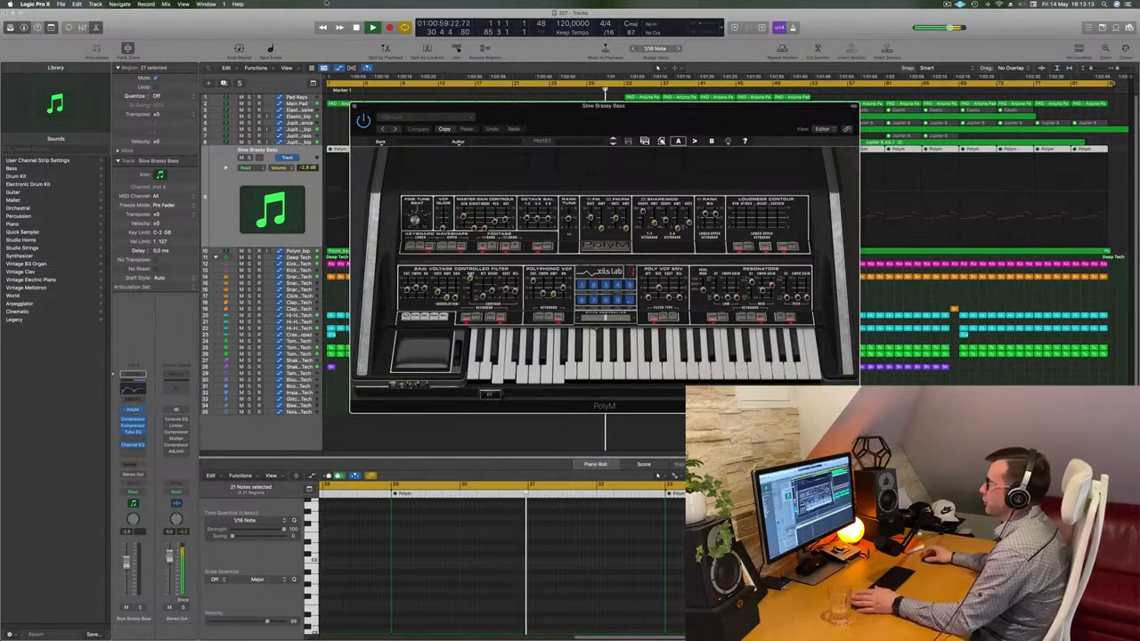
click(350, 107)
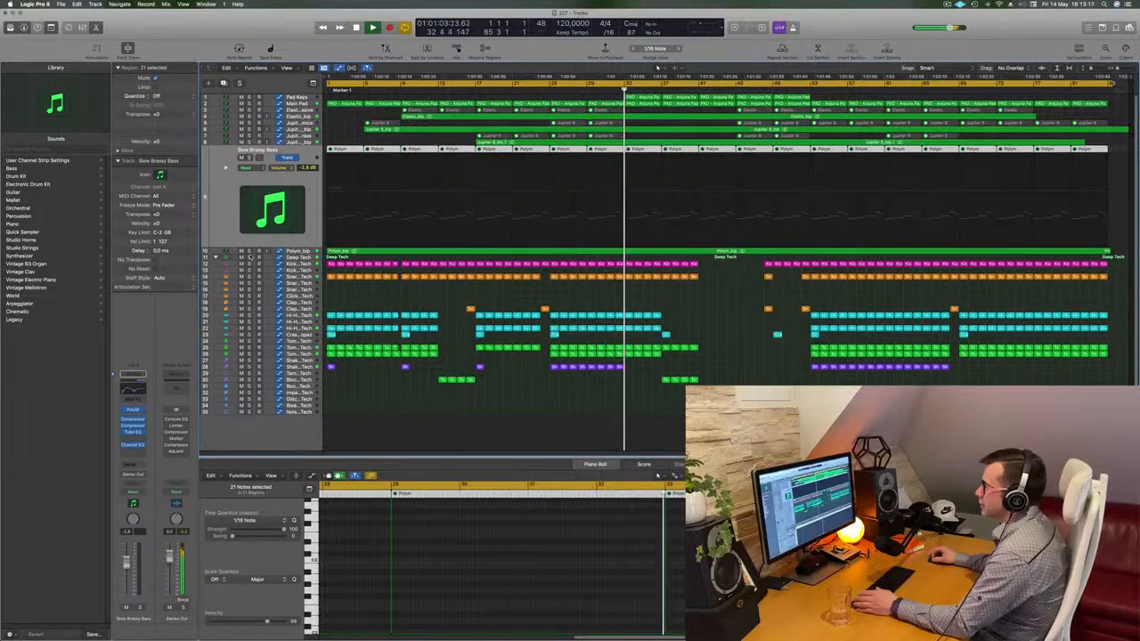
click(249, 252)
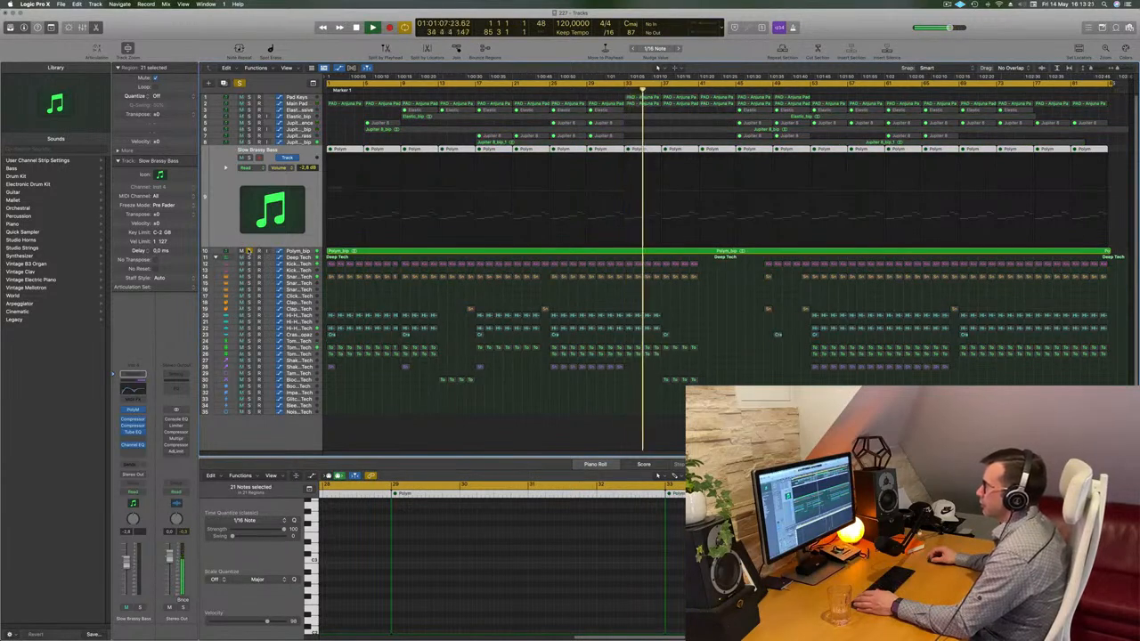
click(250, 251)
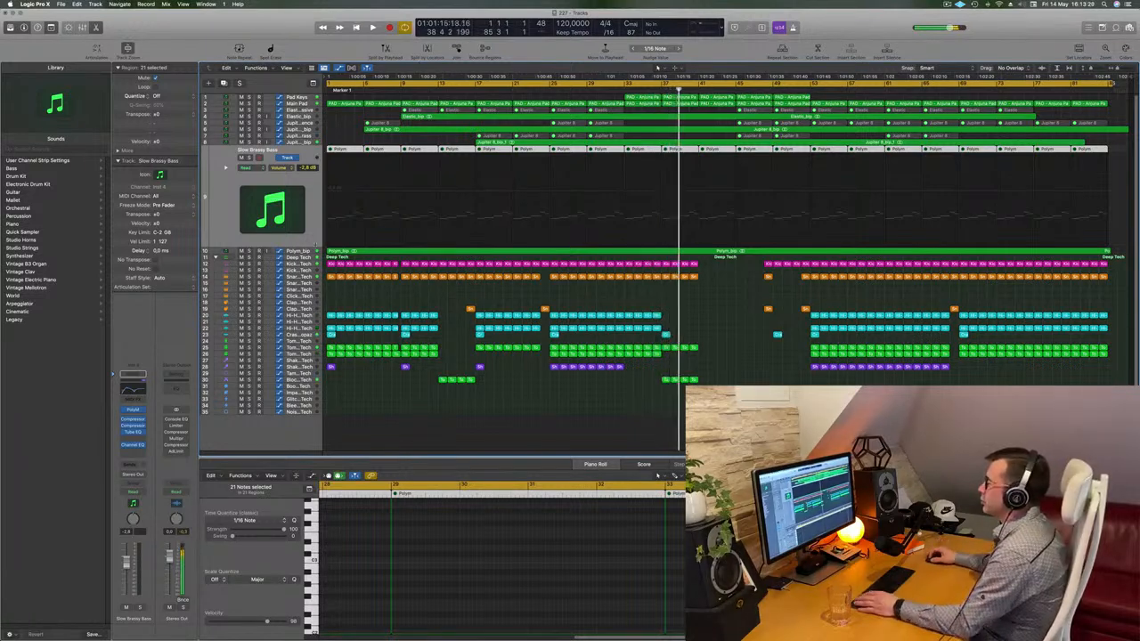
Delete the bounced region on the Polym_bip track and unmute all Polym regions on the Slow Brassy Bass track.
click(301, 252)
key(Delete)
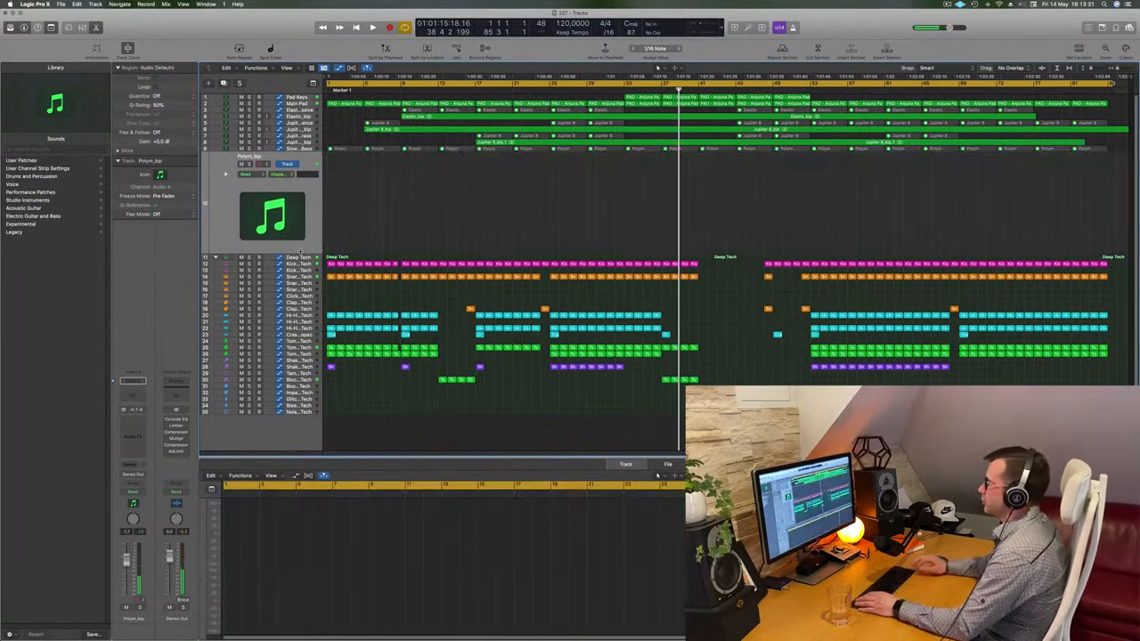
click(303, 148)
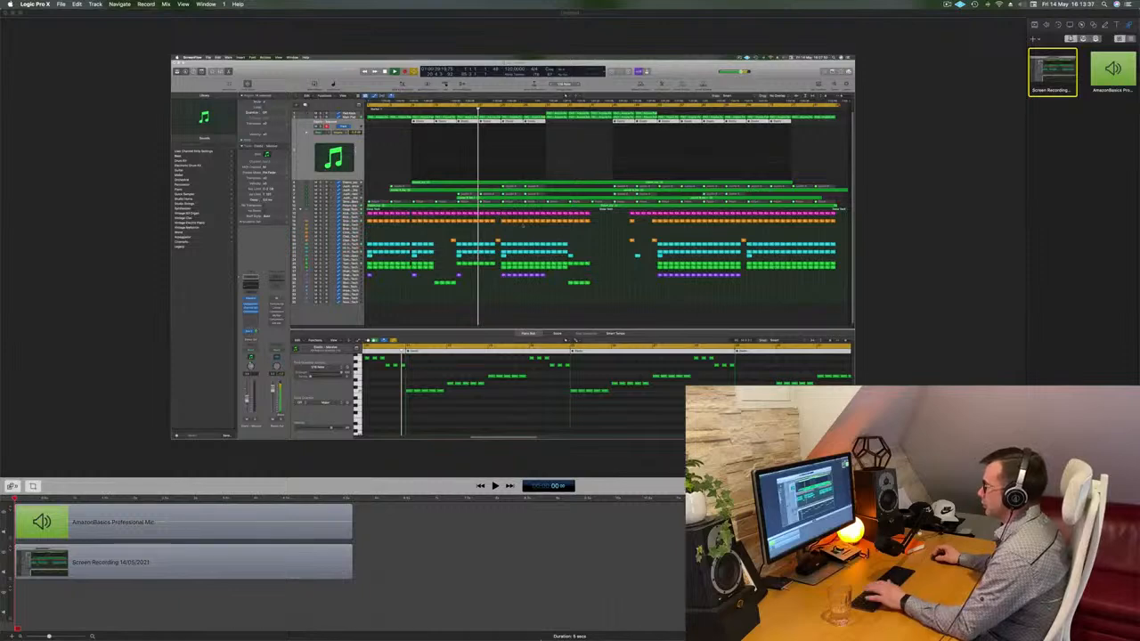
mouse_move(547, 624)
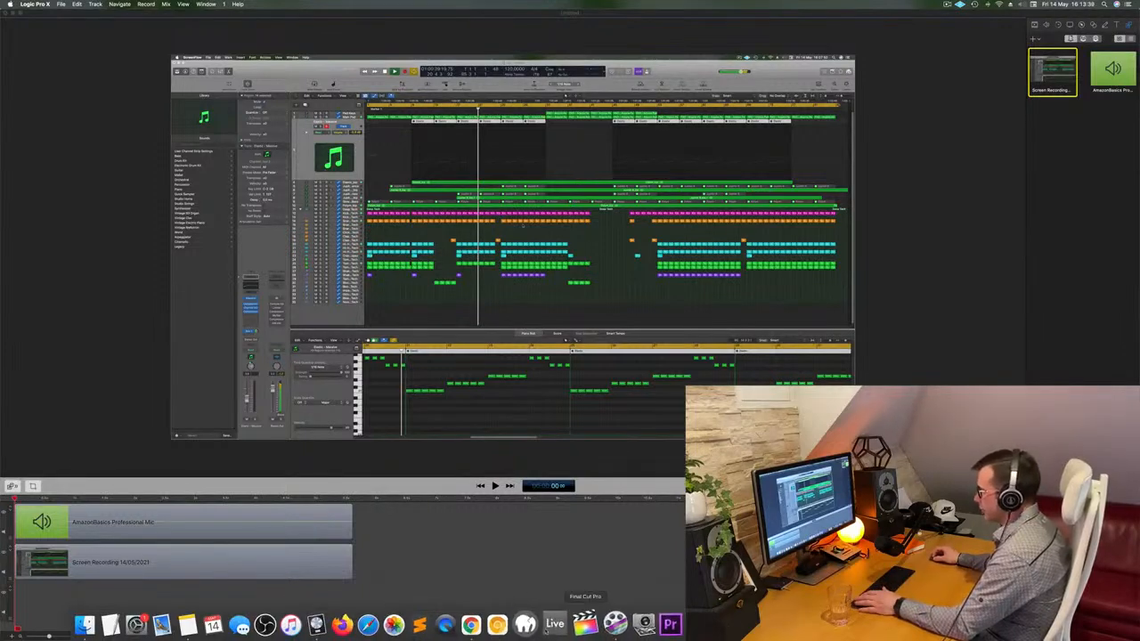
click(316, 624)
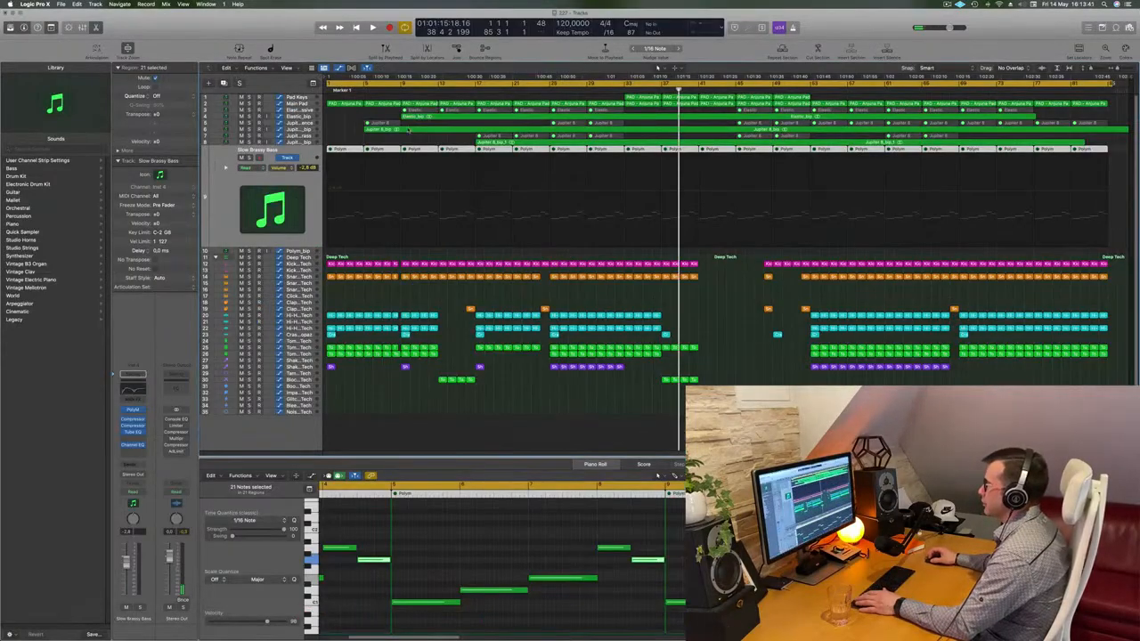
right_click(455, 151)
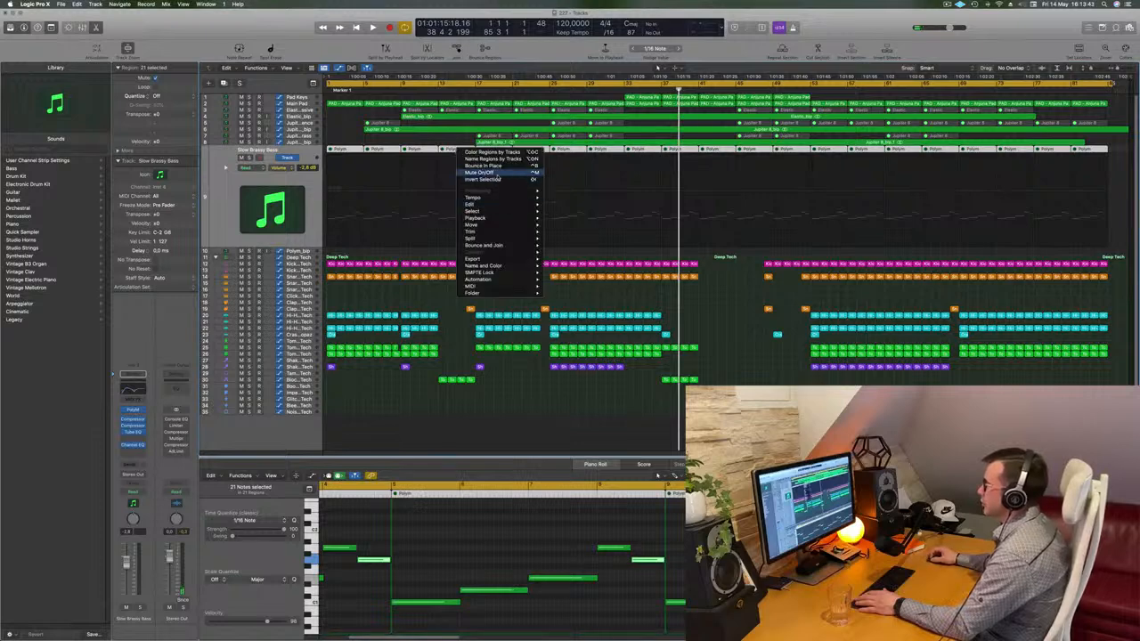
click(497, 178)
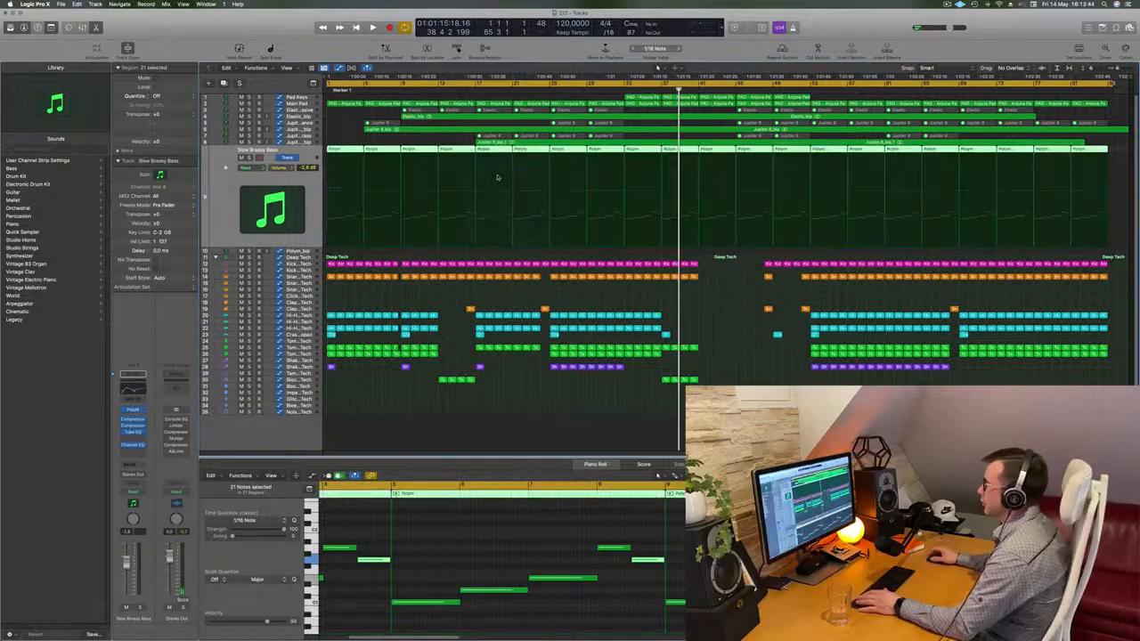
Deselect the regions and play the opening to check the unmuted Slow Brassy Bass.
click(528, 252)
key(space)
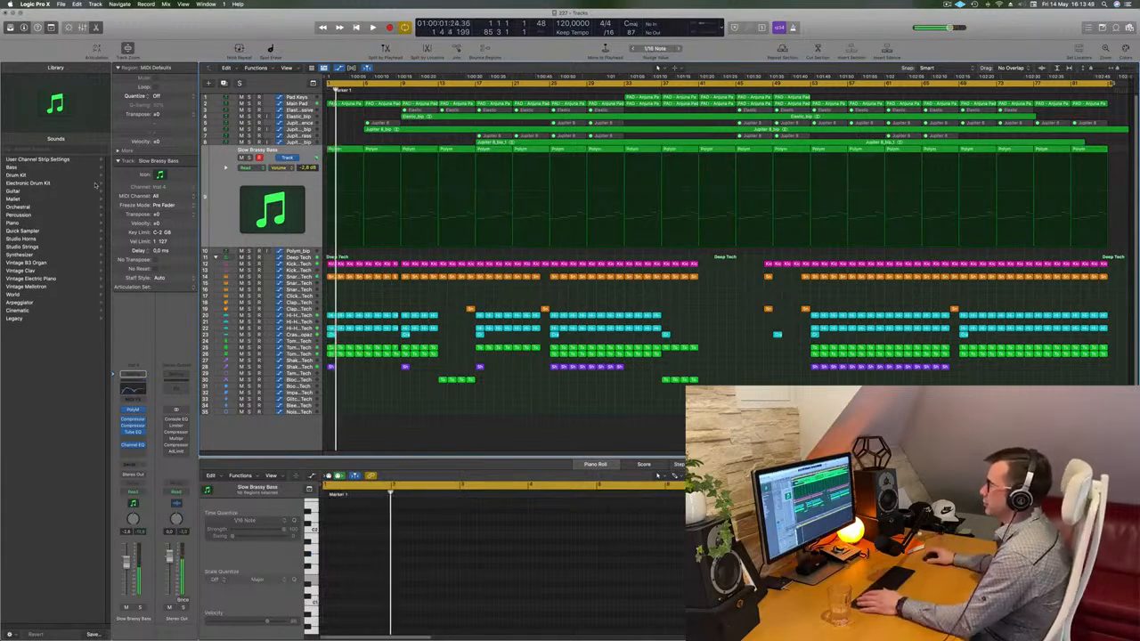
key(space)
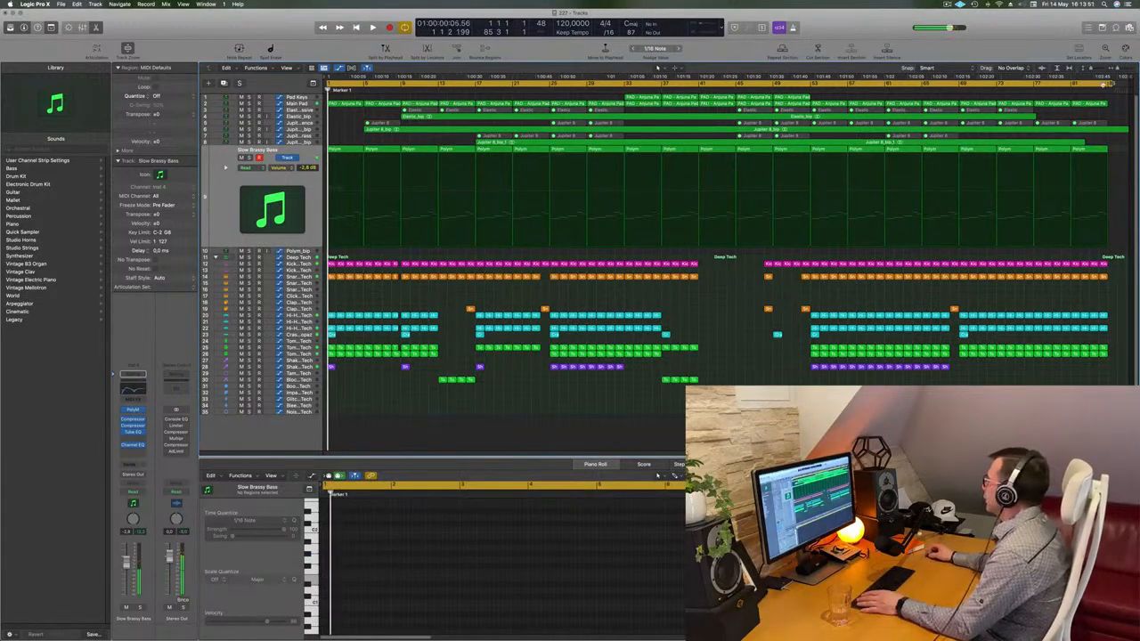
Set the cycle range to bars 1 to 9 and repeat that section three times.
drag(1113, 84, 400, 126)
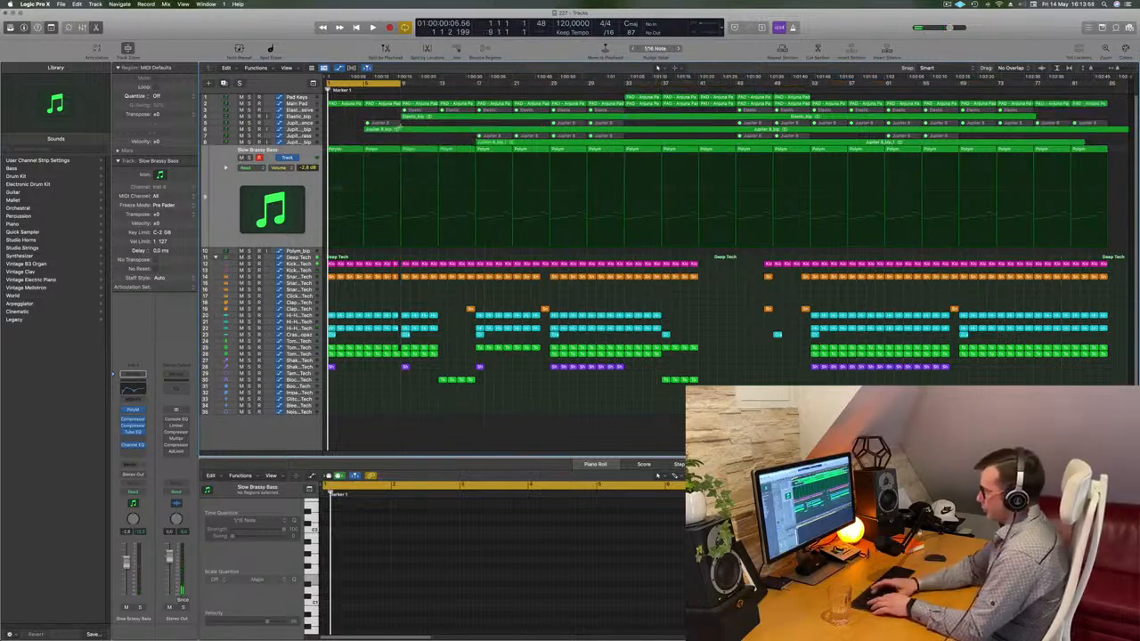
key(ctrl+super+r)
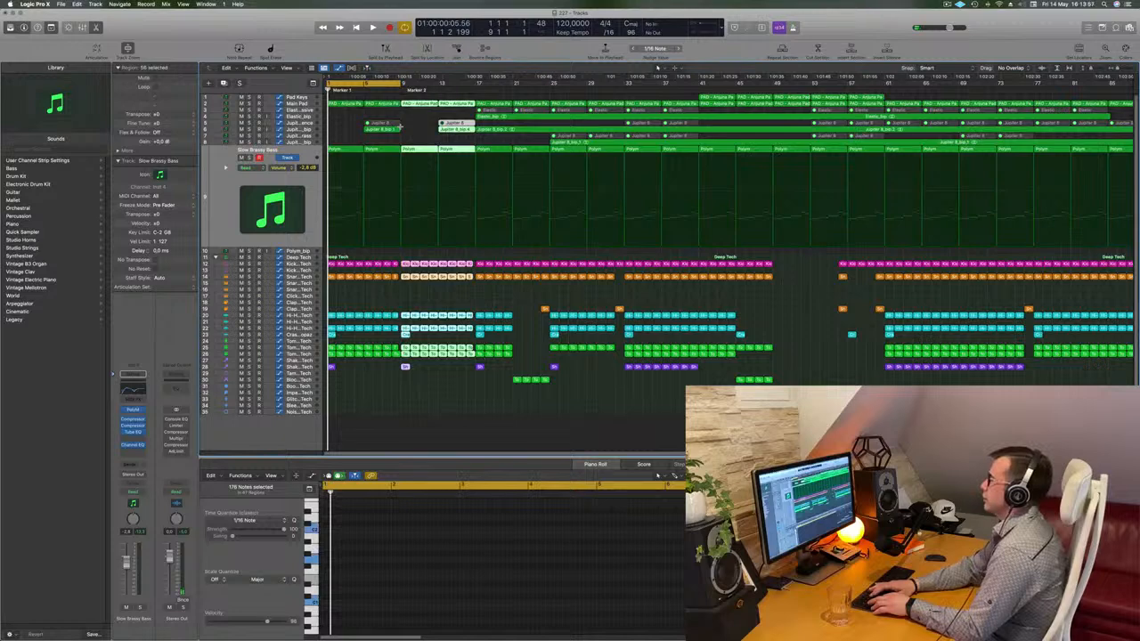
key(ctrl+super+r)
key(ctrl+super+r)
Play the start of the extended arrangement with a closer view of the opening bars.
key(space)
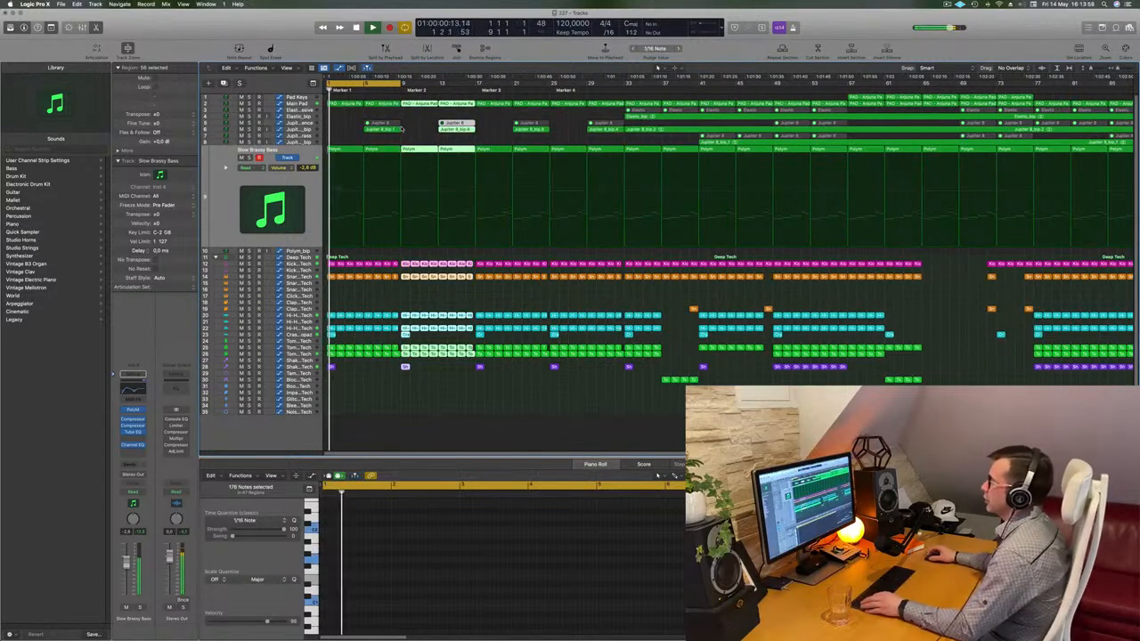
scroll(352, 137, up, 4)
key(space)
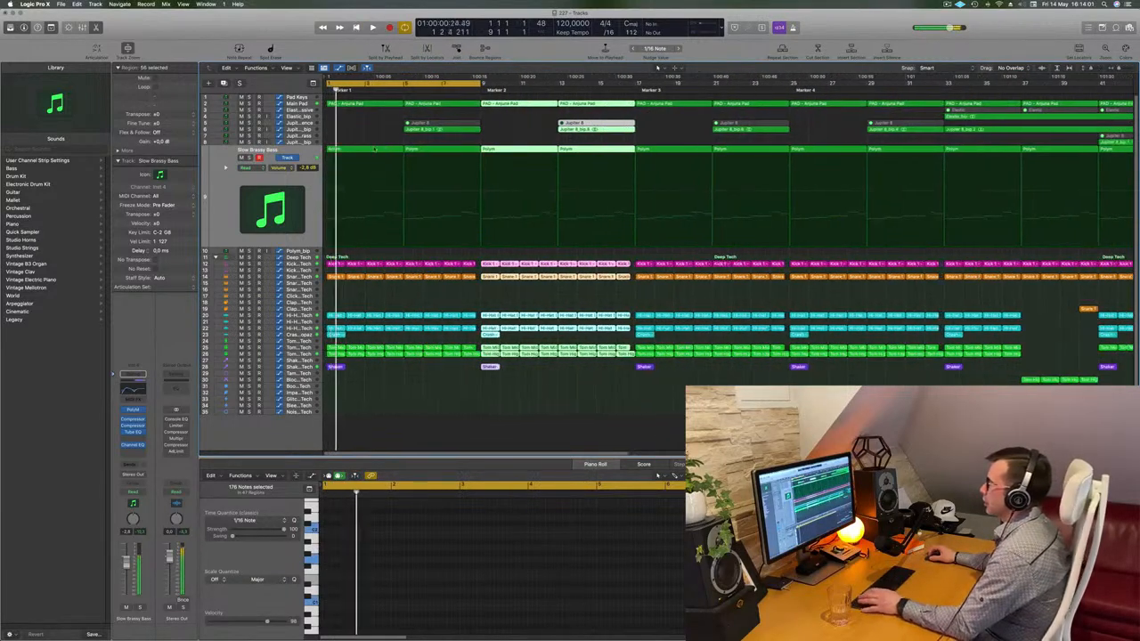
In the first Polym region of Slow Brassy Bass, replace the later notes with copies of the first, repeating its pitch in all four bars.
click(368, 239)
drag(565, 517, 412, 610)
key(Delete)
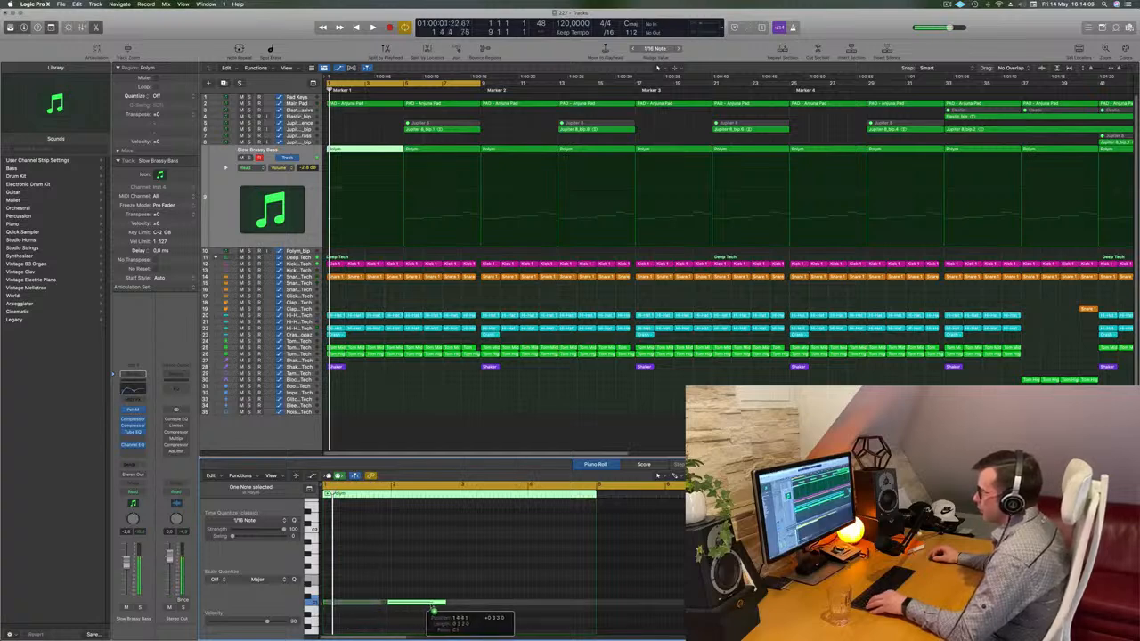
mouse_move(489, 587)
mouse_down()
mouse_move(344, 604)
mouse_move(484, 607)
mouse_up()
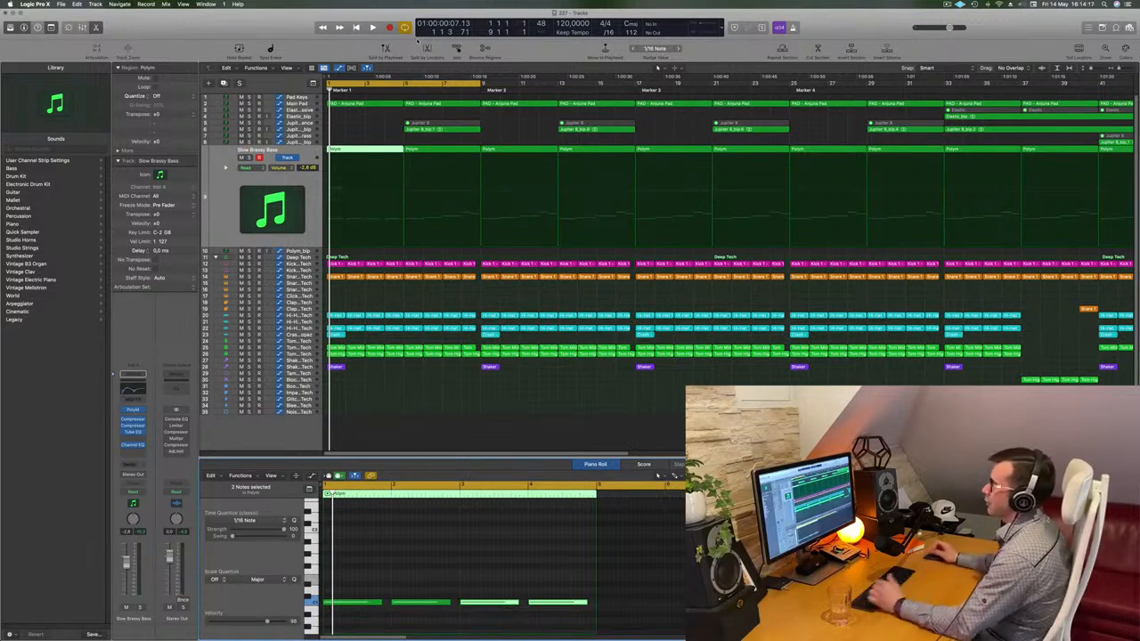
Deselect the region and play the edited bass line from the start of the arrangement.
click(380, 129)
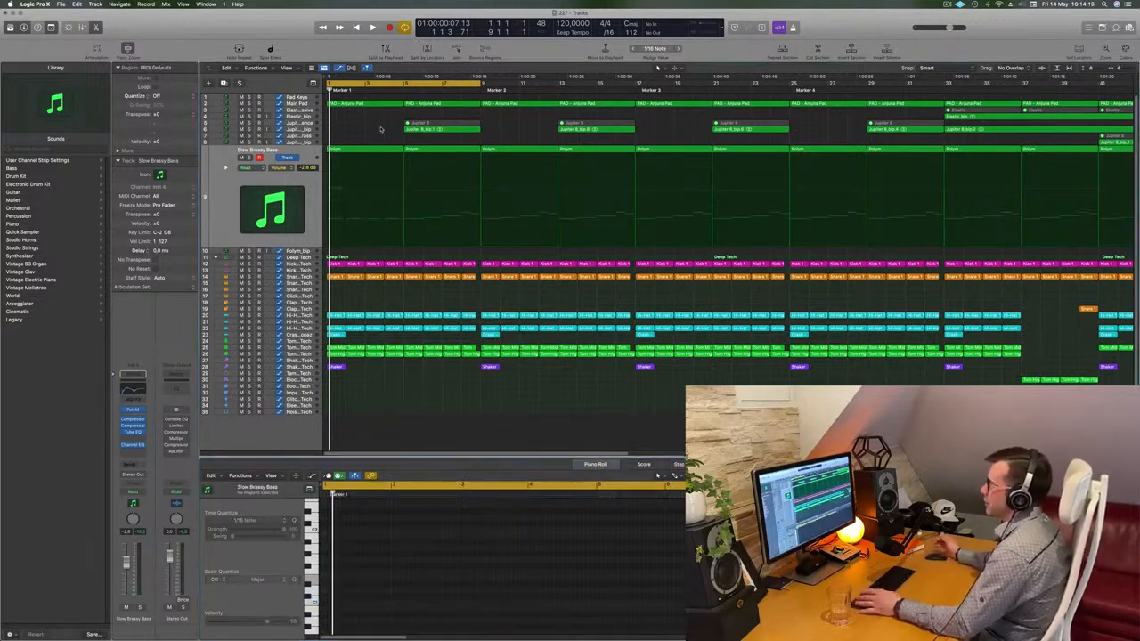
key(space)
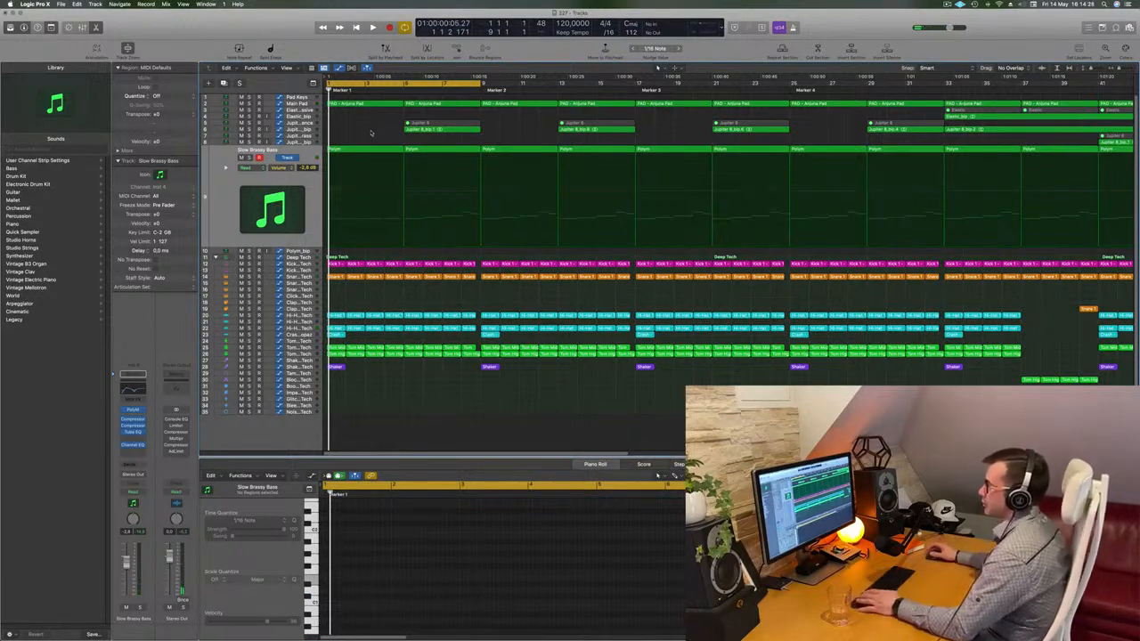
key(space)
Replace the second Polym region of Slow Brassy Bass, at bars 5 to 9, with a copy of the first region.
click(426, 149)
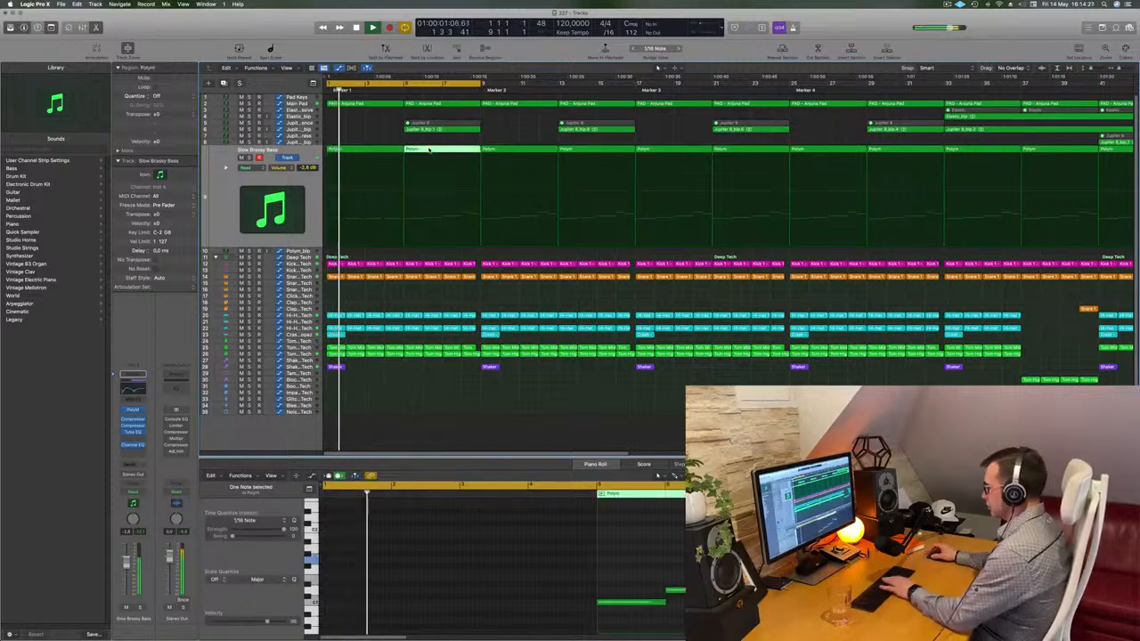
key(Delete)
click(392, 150)
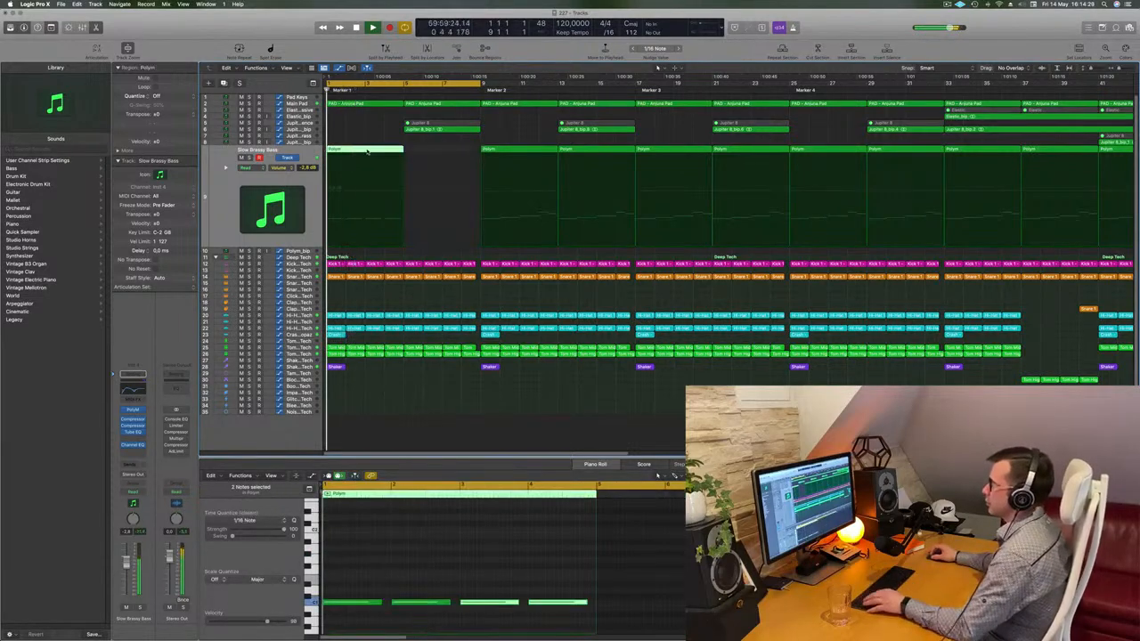
drag(392, 152, 469, 152)
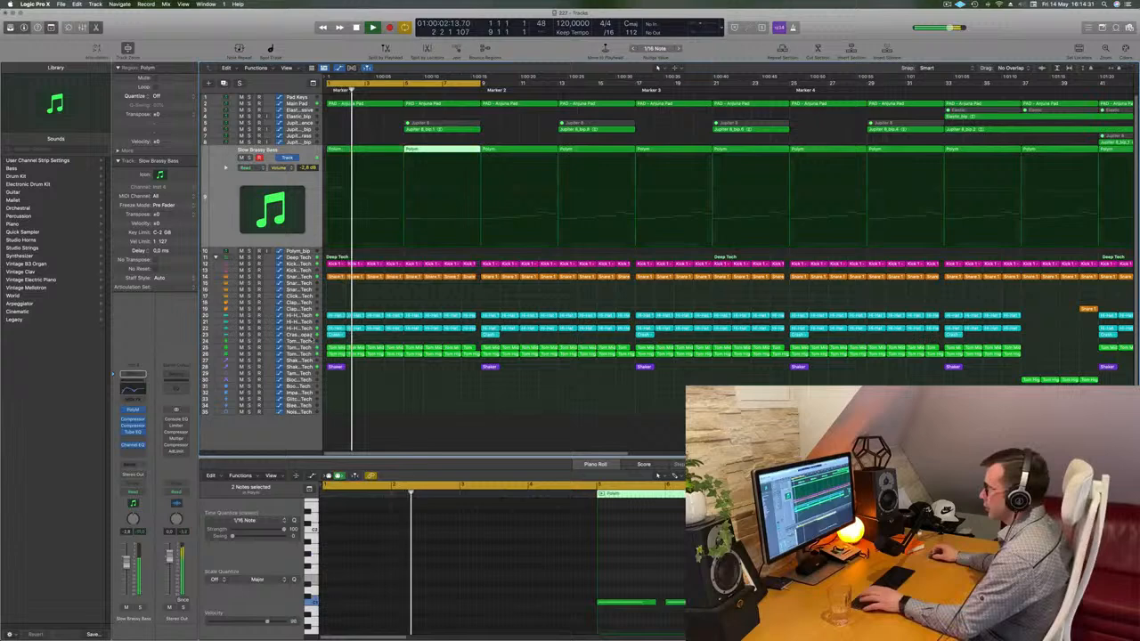
Repeat the opening Shaker 2 region to fill bars 1 to 9, trim the last copy's end, and restart playback.
click(338, 367)
key(super+r)
key(super+r)
key(super+r)
key(super+r)
key(super+r)
key(super+r)
key(super+r)
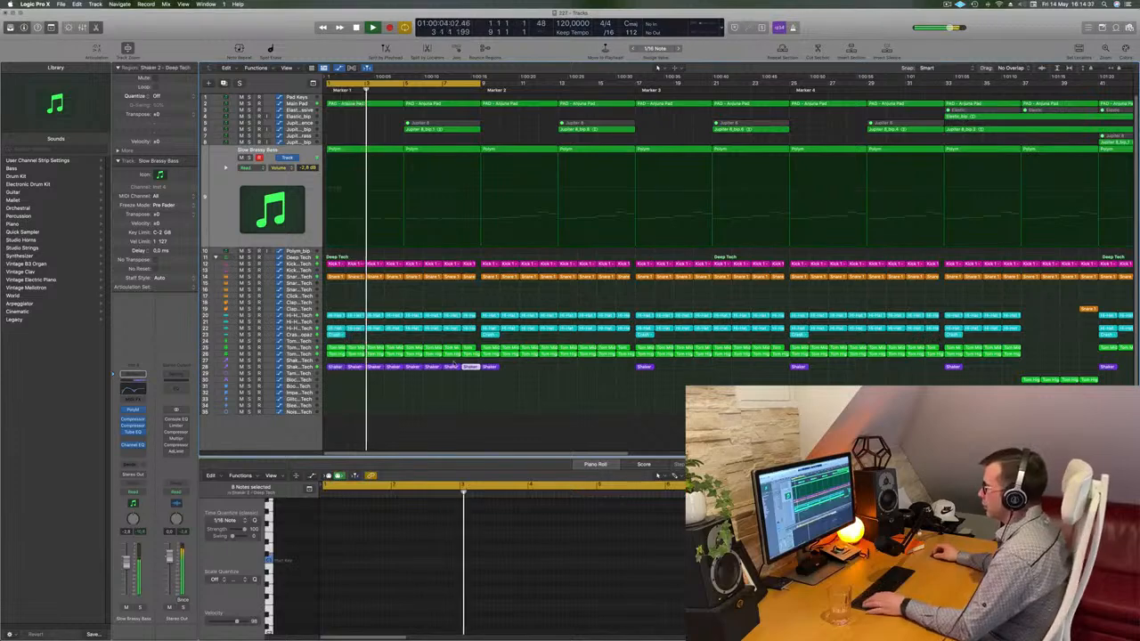
drag(474, 367, 477, 368)
key(Return)
On the Main Pad track, delete the last note of the first PAD - Anjuna Pad region.
click(299, 104)
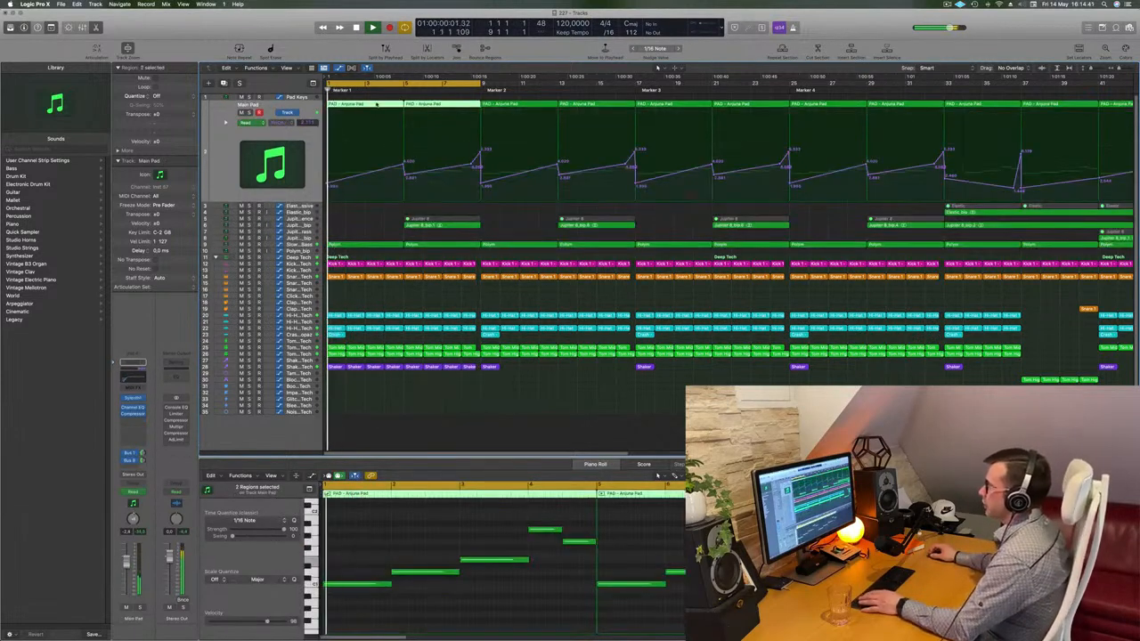
click(390, 419)
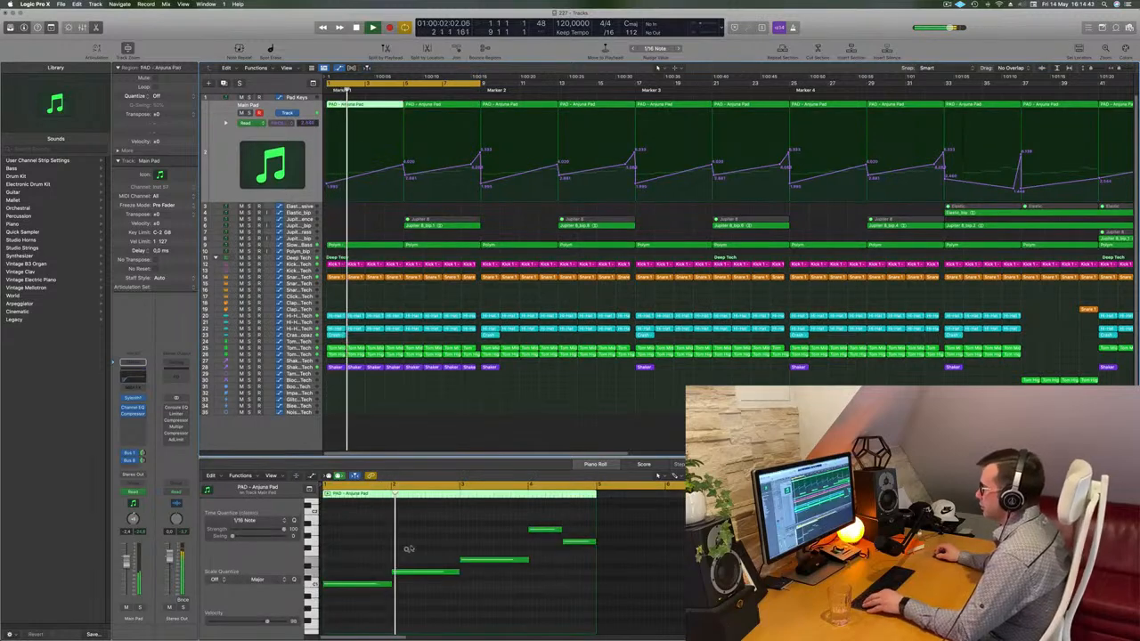
drag(595, 512, 594, 594)
key(Delete)
Lower the Main Pad automation point just before bar 9 to remove the steep rise.
click(404, 167)
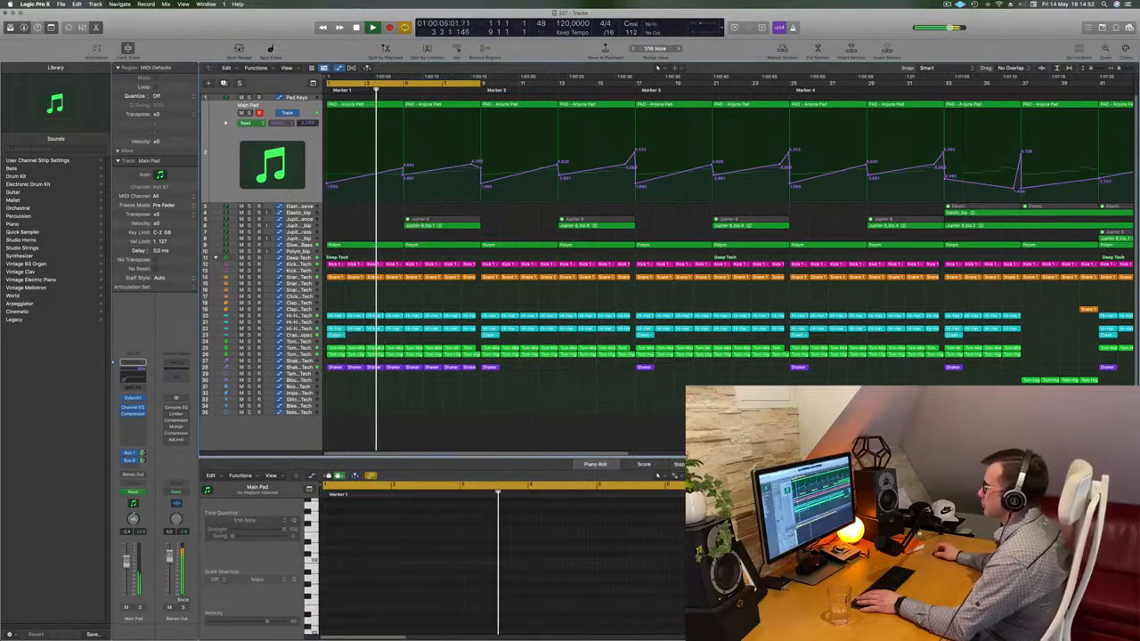
drag(478, 152, 481, 164)
scroll(456, 177, up, 5)
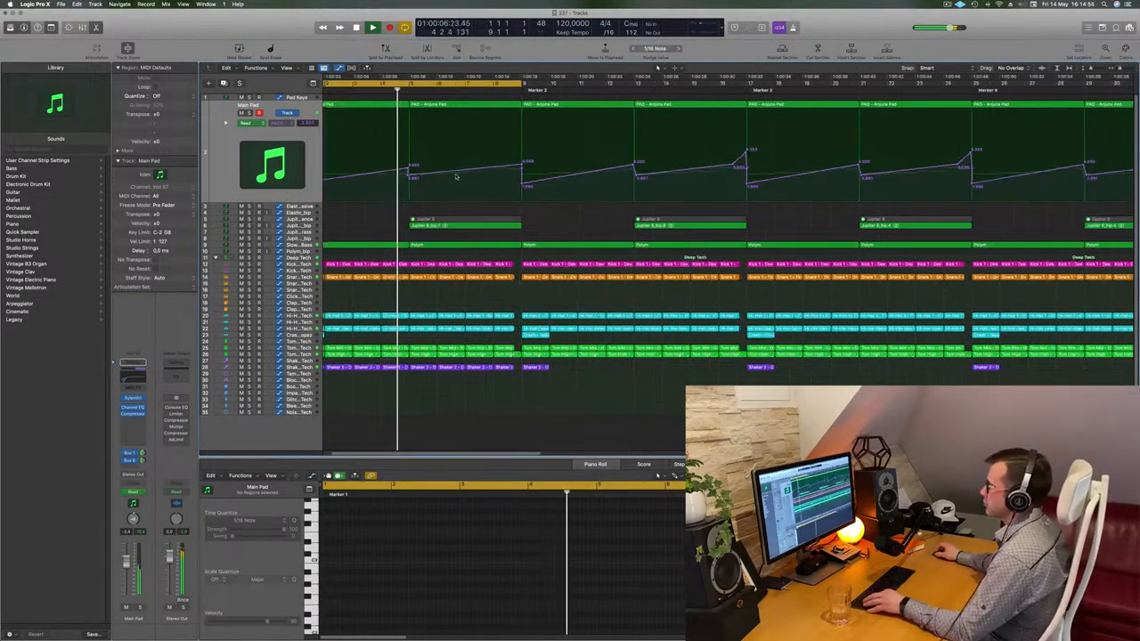
scroll(457, 177, down, 3)
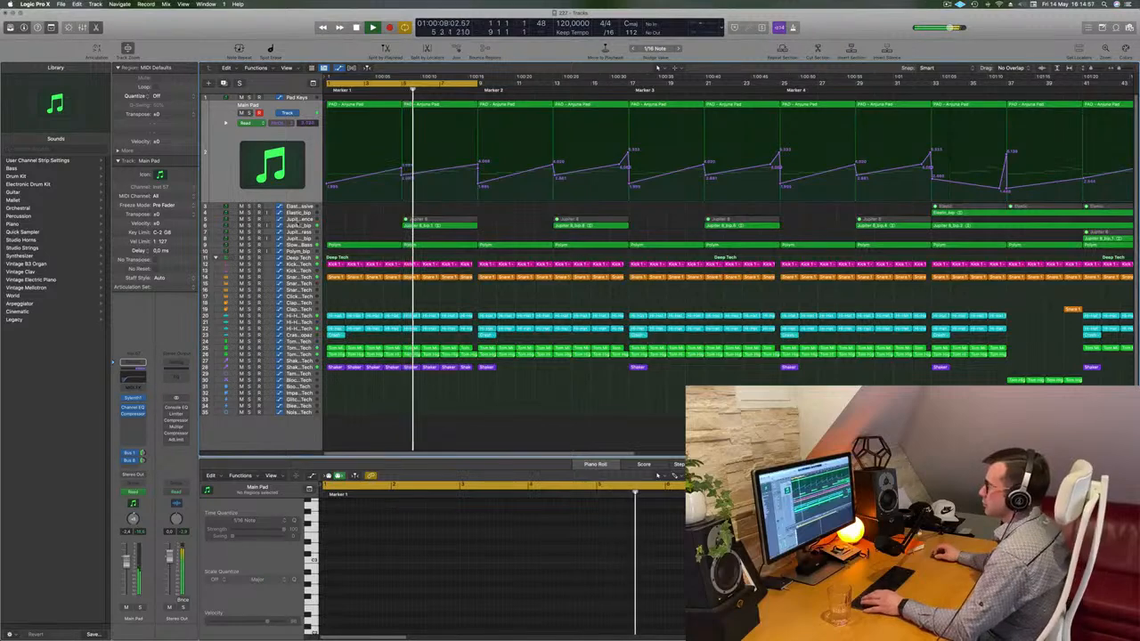
Select the Jupiter 8_bip track and play the arrangement from the start.
click(299, 228)
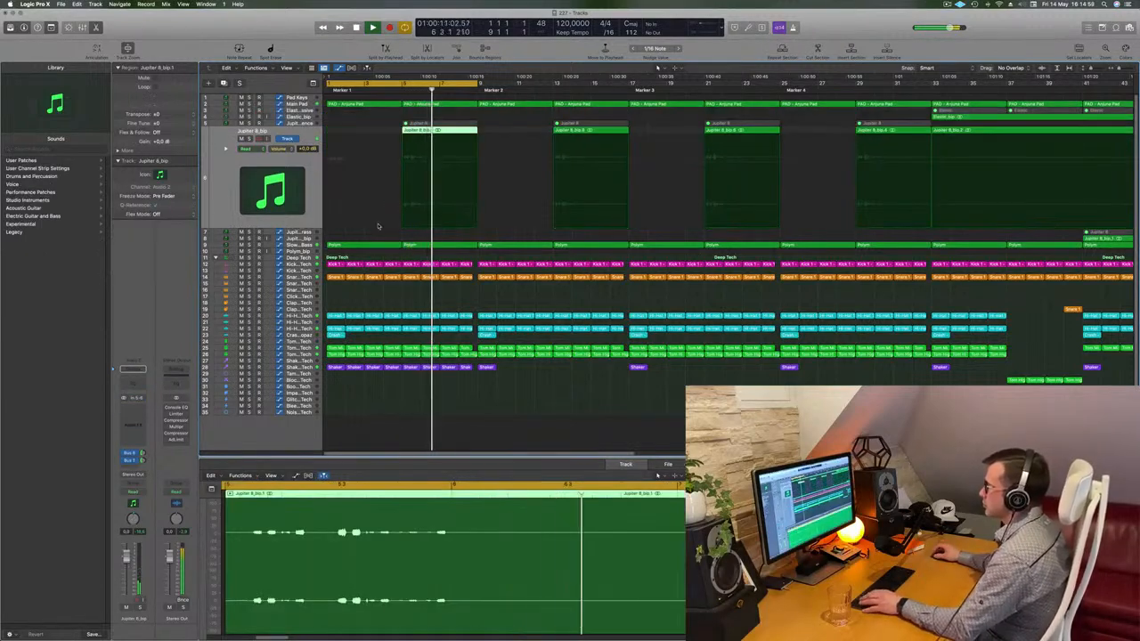
scroll(524, 101, up, 1)
scroll(524, 100, down, 1)
key(Return)
Replace the second Main Pad region, at bars 5 to 9, with a copy of the first region and restart playback.
click(449, 105)
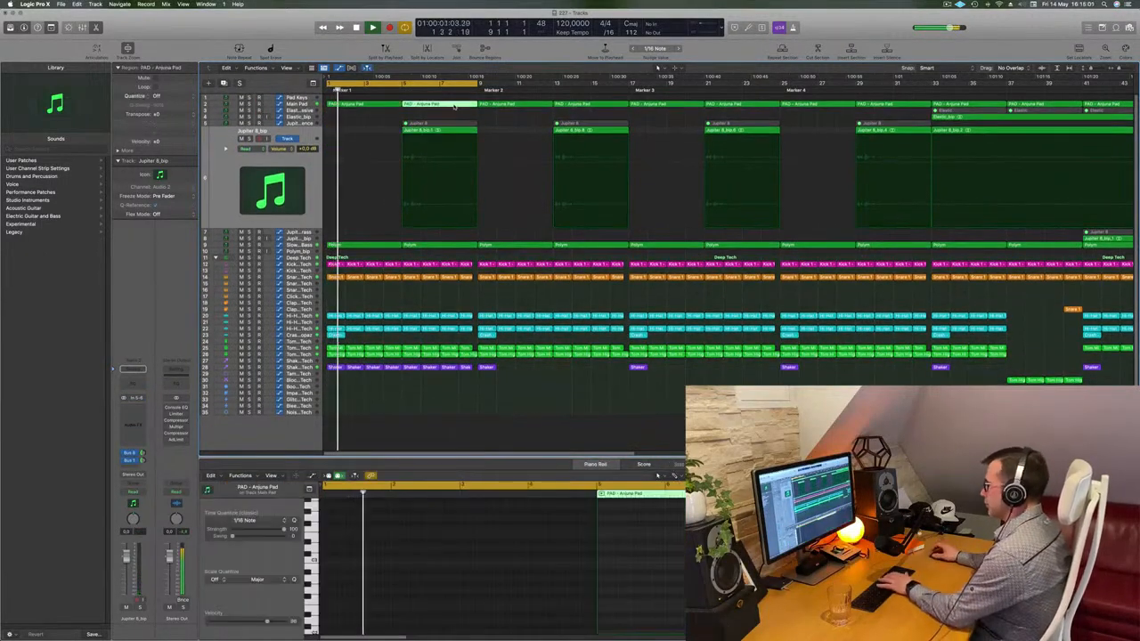
key(Delete)
key(super+z)
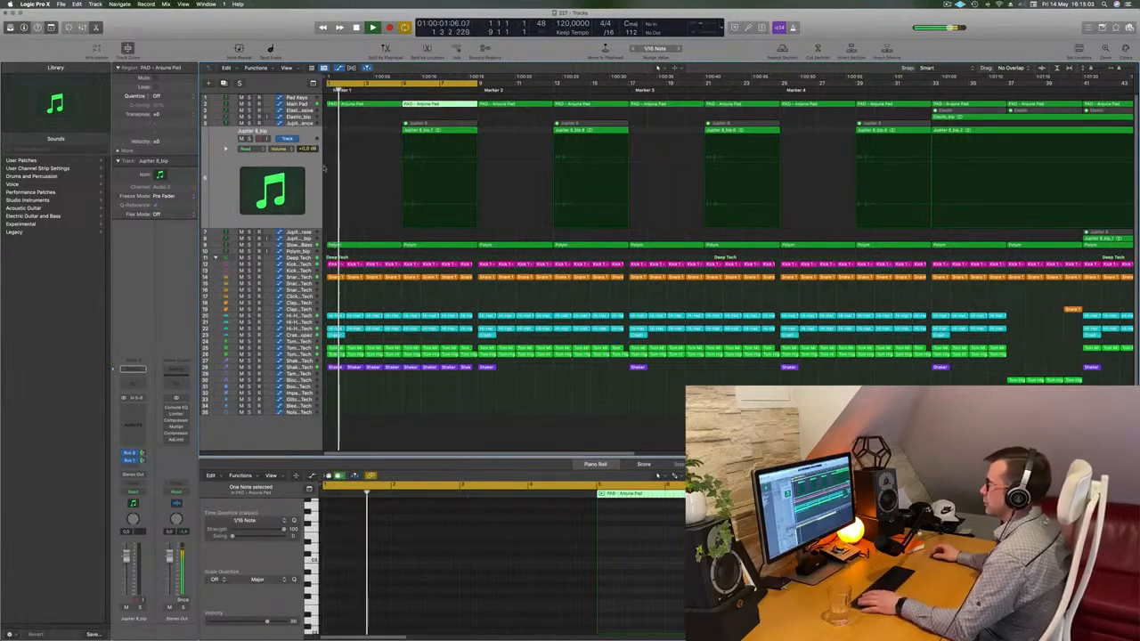
key(Return)
Select the Slow Brassy Bass track and look over the arrangement beyond the intro while it plays.
click(298, 245)
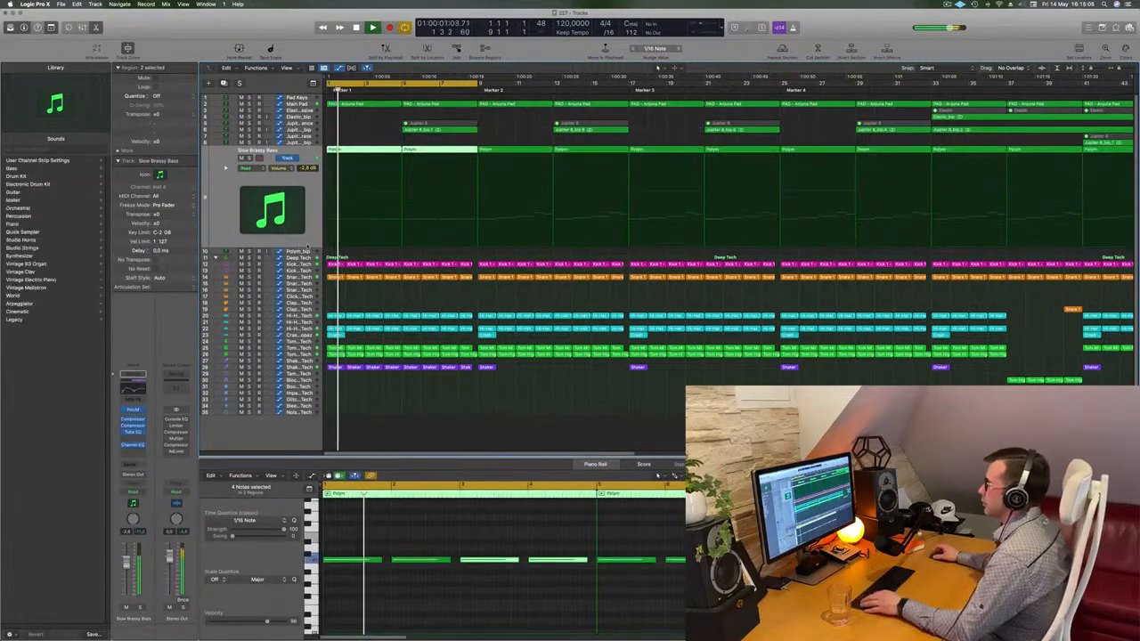
key(super+Left)
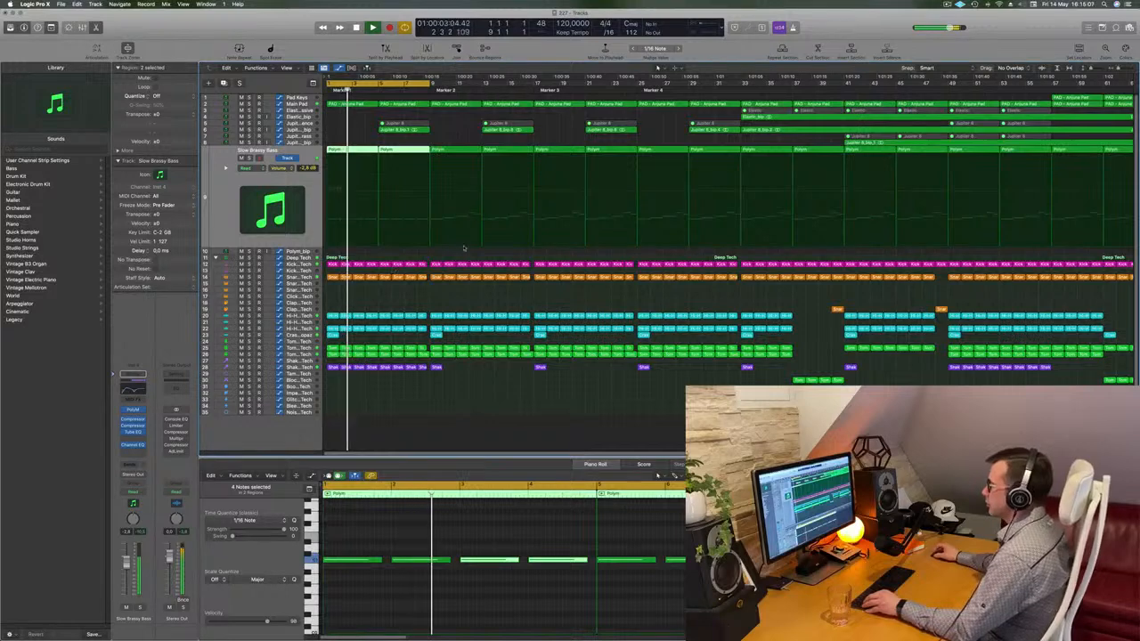
scroll(477, 274, up, 1)
scroll(534, 176, down, 1)
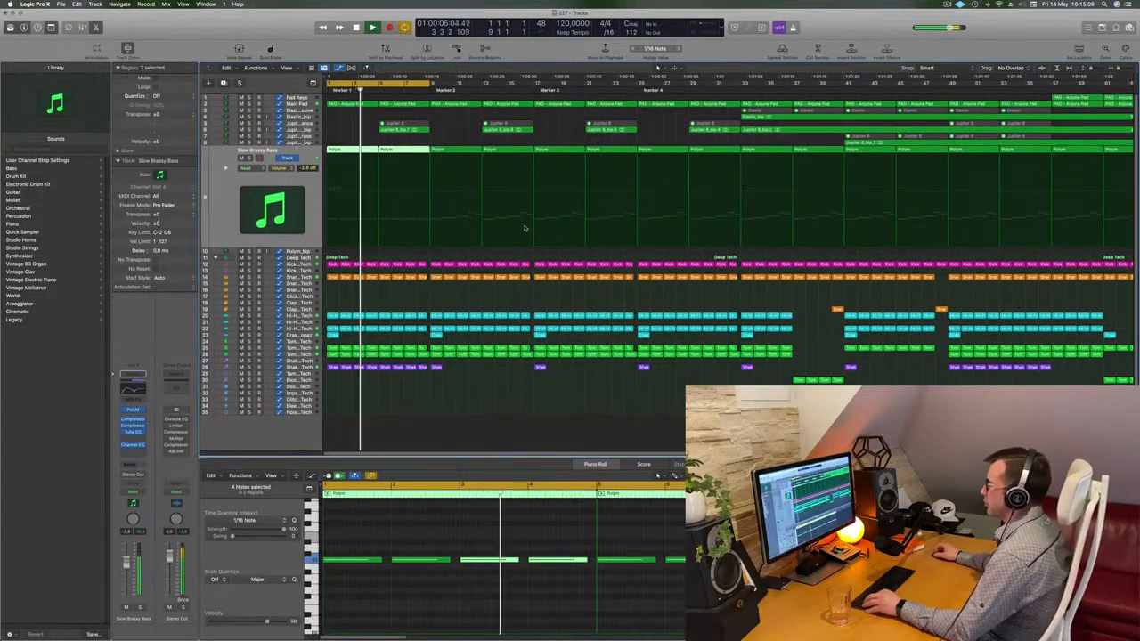
scroll(583, 237, up, 2)
scroll(575, 239, down, 2)
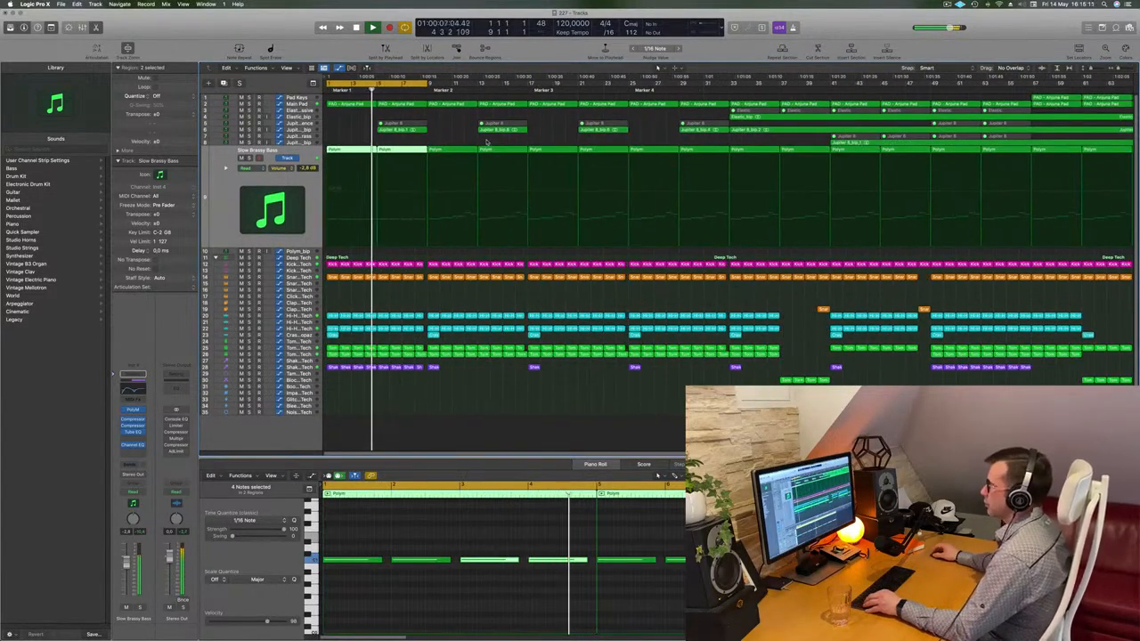
scroll(525, 208, up, 3)
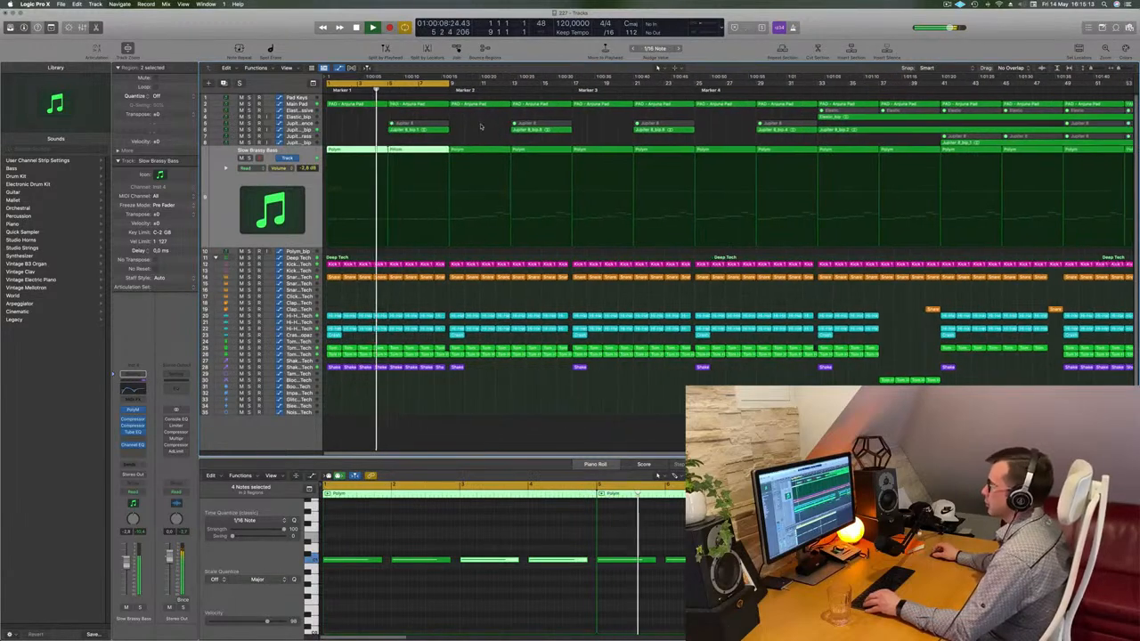
scroll(463, 125, down, 3)
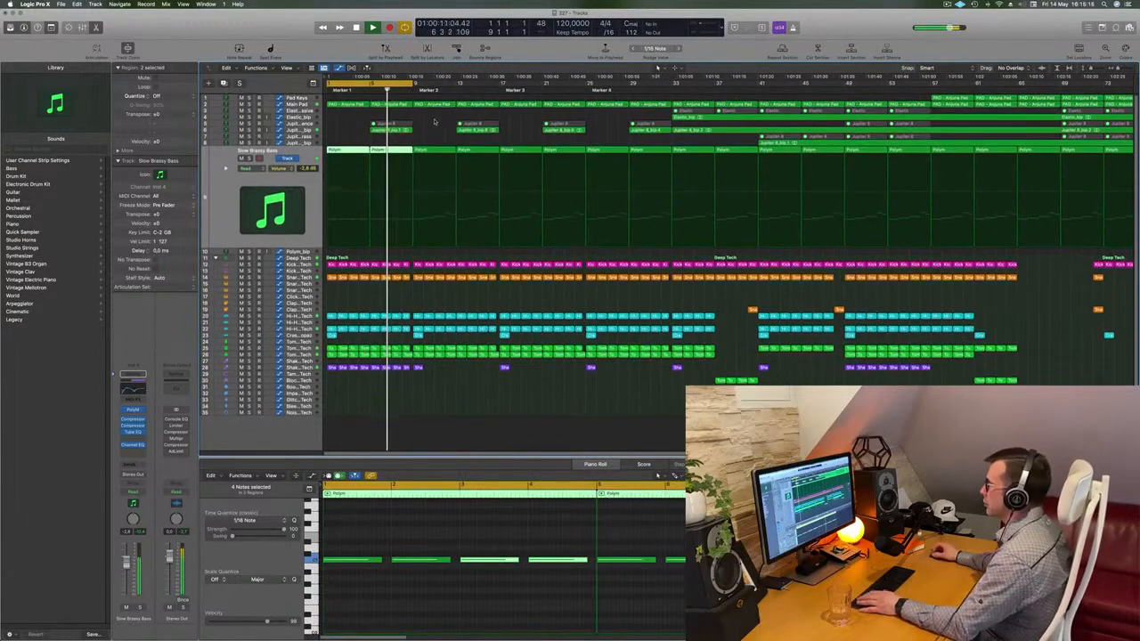
Stop playback, extend the cycle range to bar 17, and delete the Main Pad and Slow Brassy Bass regions from bars 9 to 17.
key(space)
drag(414, 84, 500, 84)
click(429, 115)
click(477, 105)
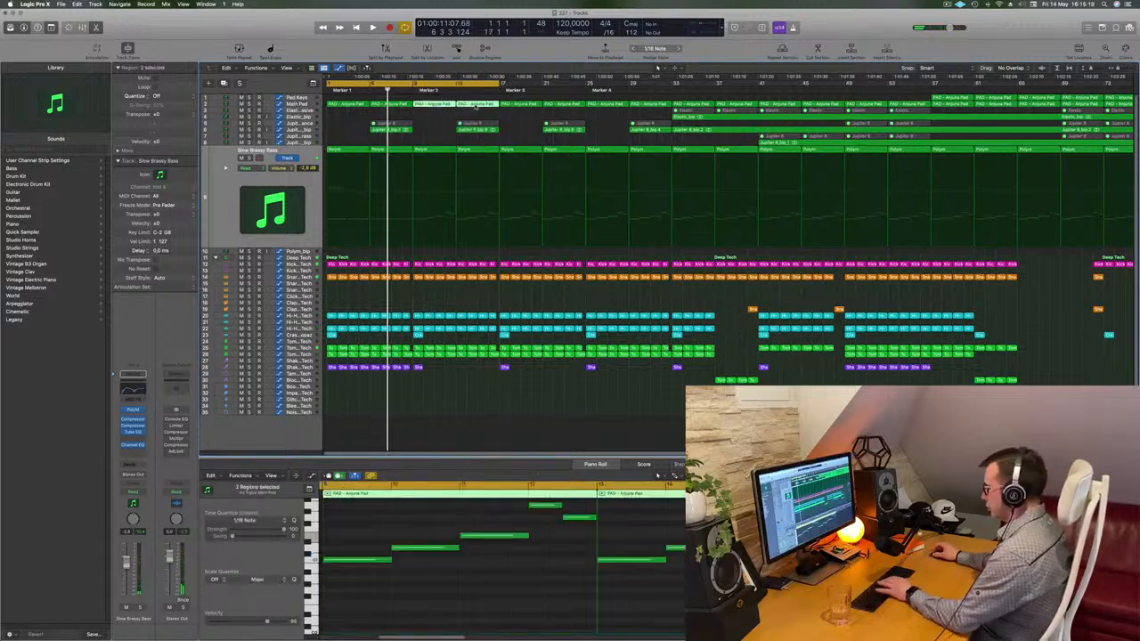
key(Delete)
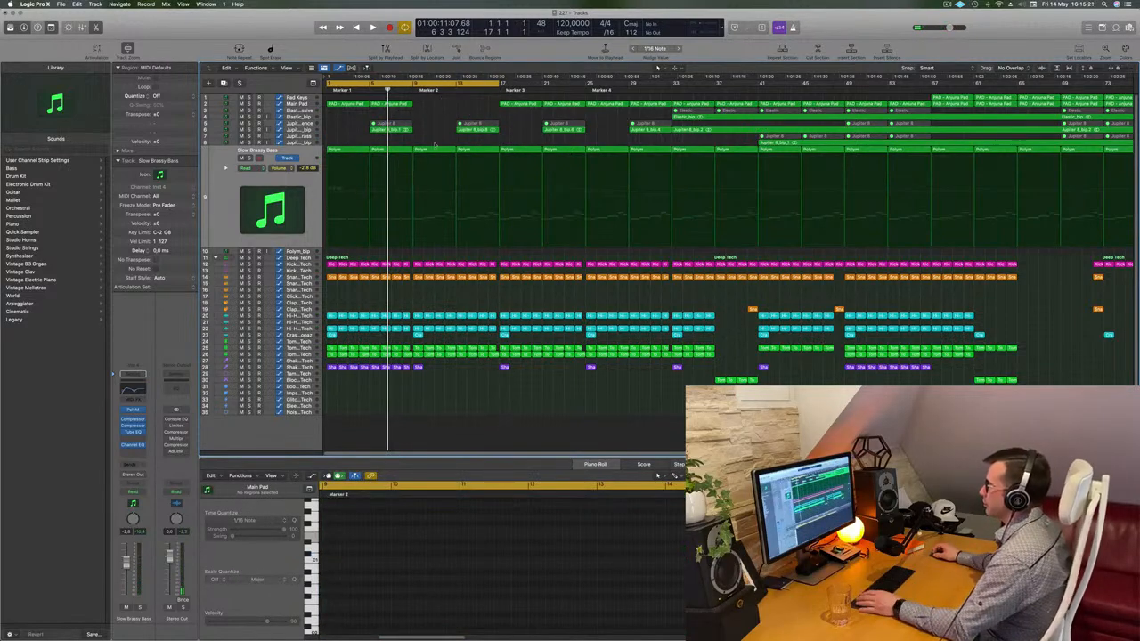
click(436, 148)
key(Delete)
Repeat the Main Pad and Slow Brassy Bass regions from bars 1 to 9 into bars 9 to 17 and start playback.
drag(424, 108, 337, 102)
key(super+r)
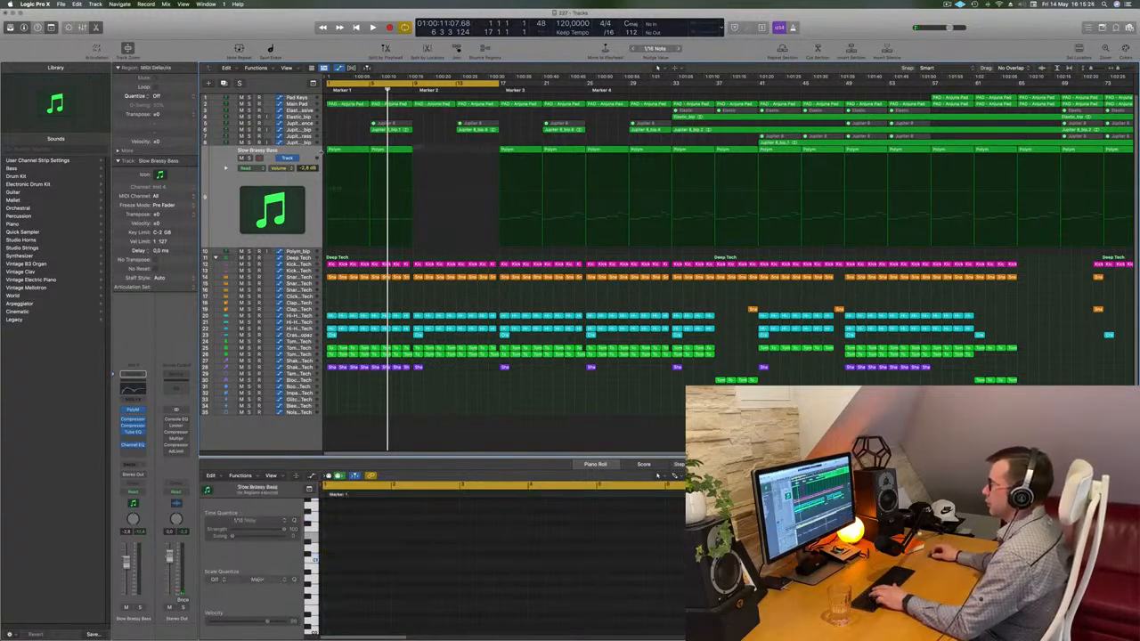
key(super+r)
key(space)
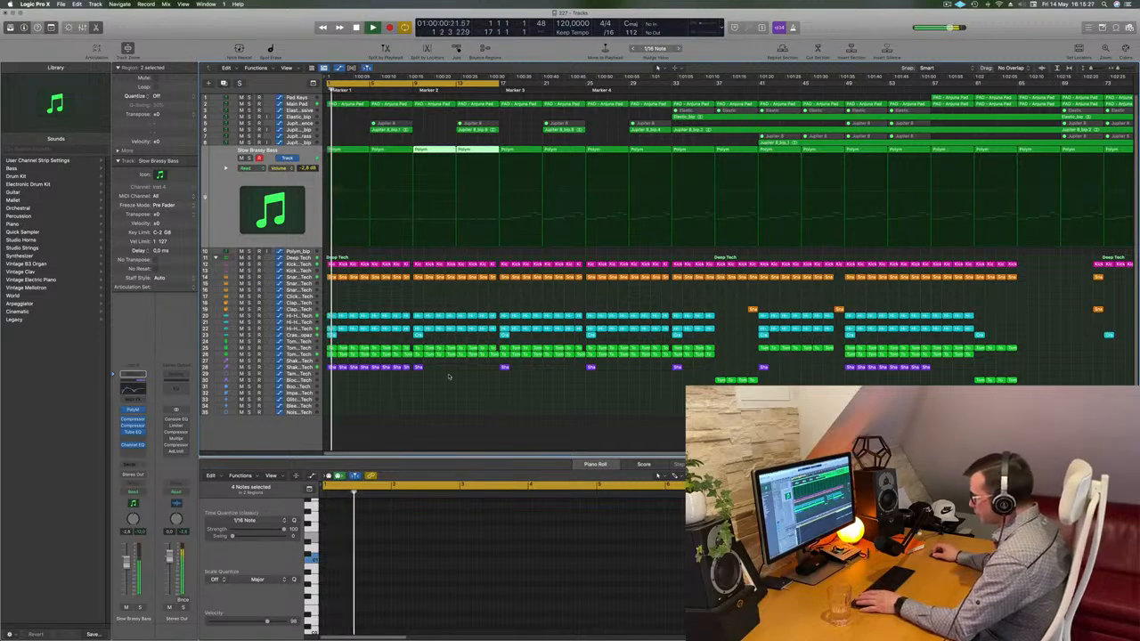
Repeat the Shaker 2 region at bar 9 up to bar 17 and trim the end of the last copy.
click(418, 368)
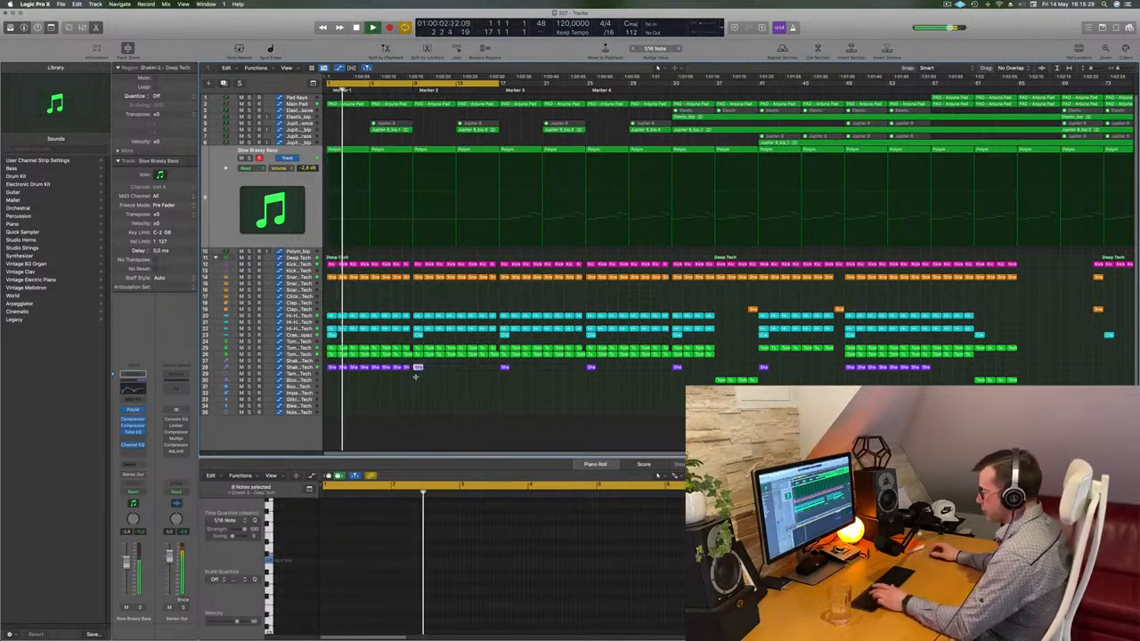
key(super+r)
key(super+r)
key(super+r)
key(super+r)
key(super+r)
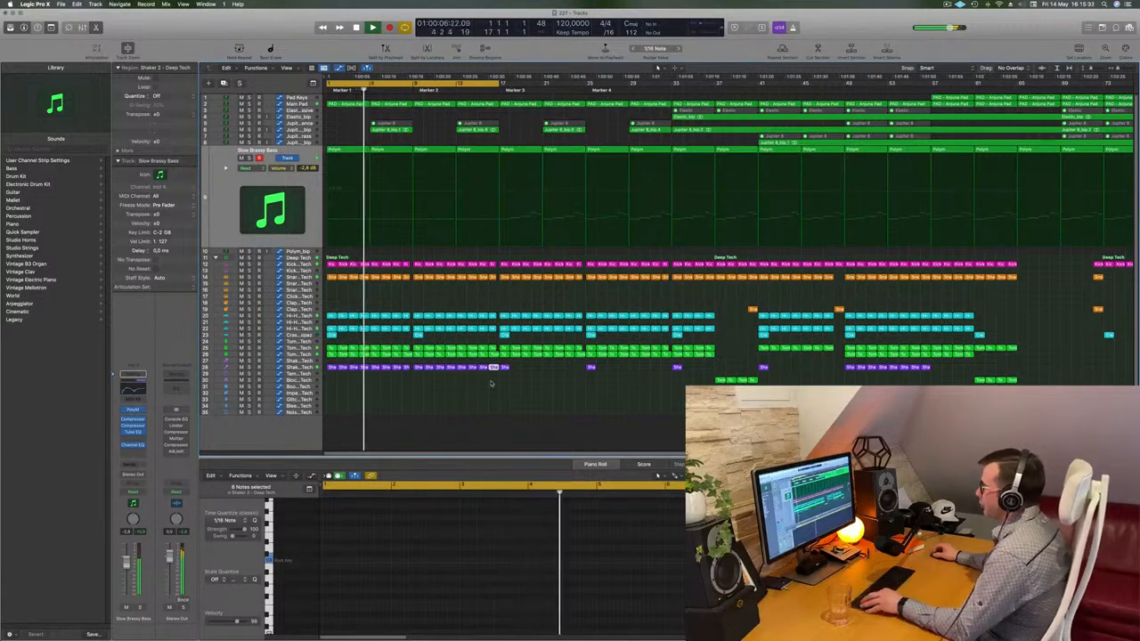
key(super+Right)
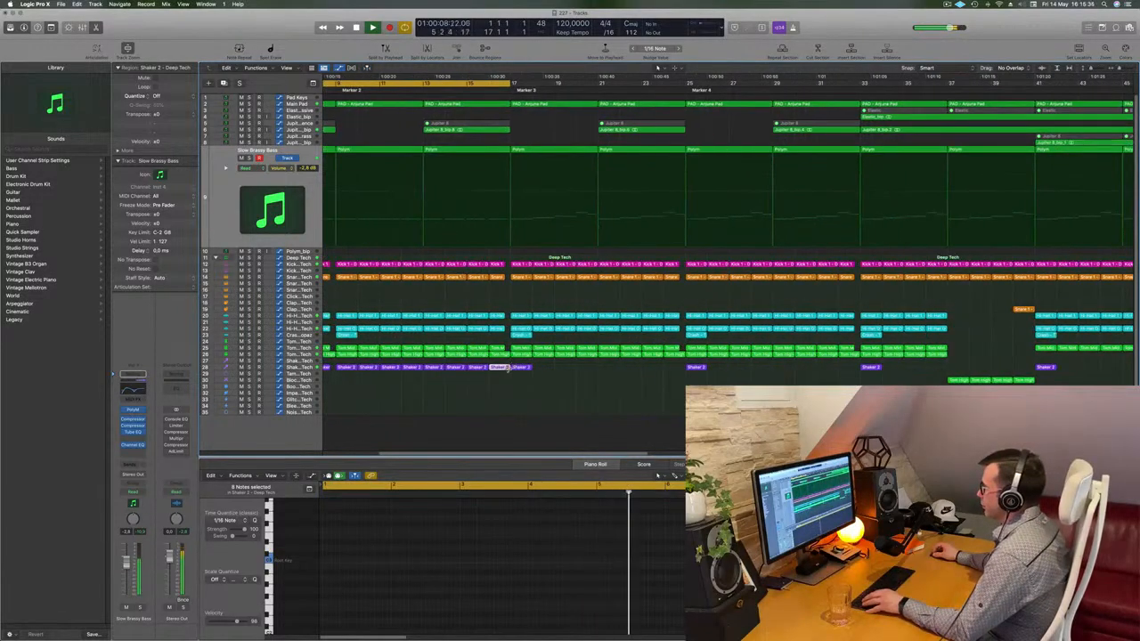
drag(508, 368, 505, 367)
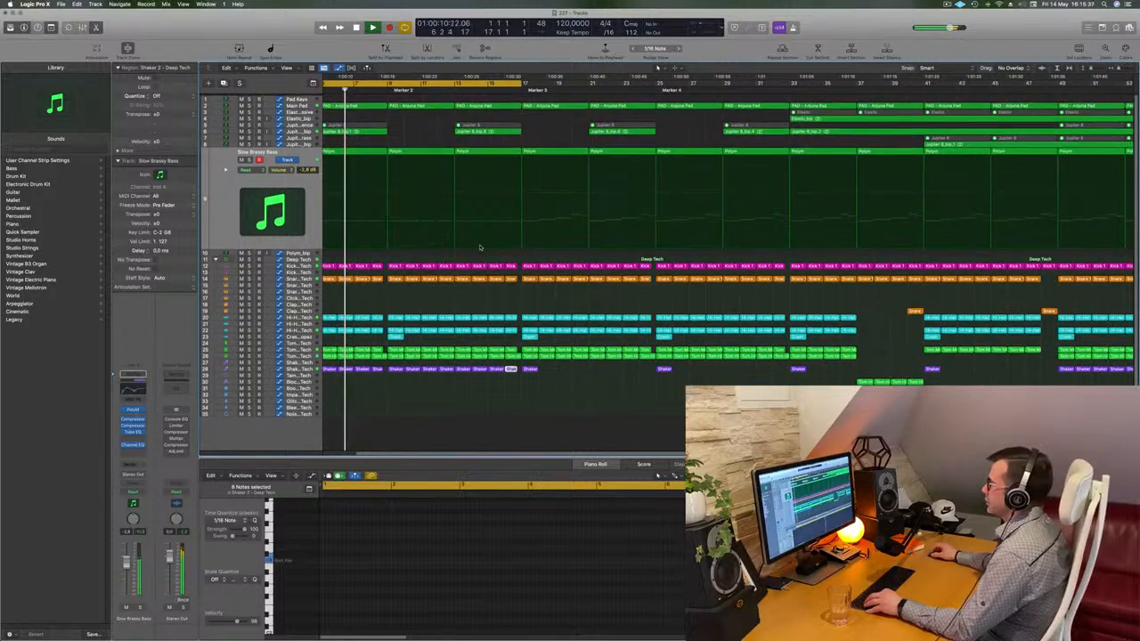
Deselect the shaker, select the Elastic - Massive track, and play the arrangement from the start.
scroll(529, 170, down, 5)
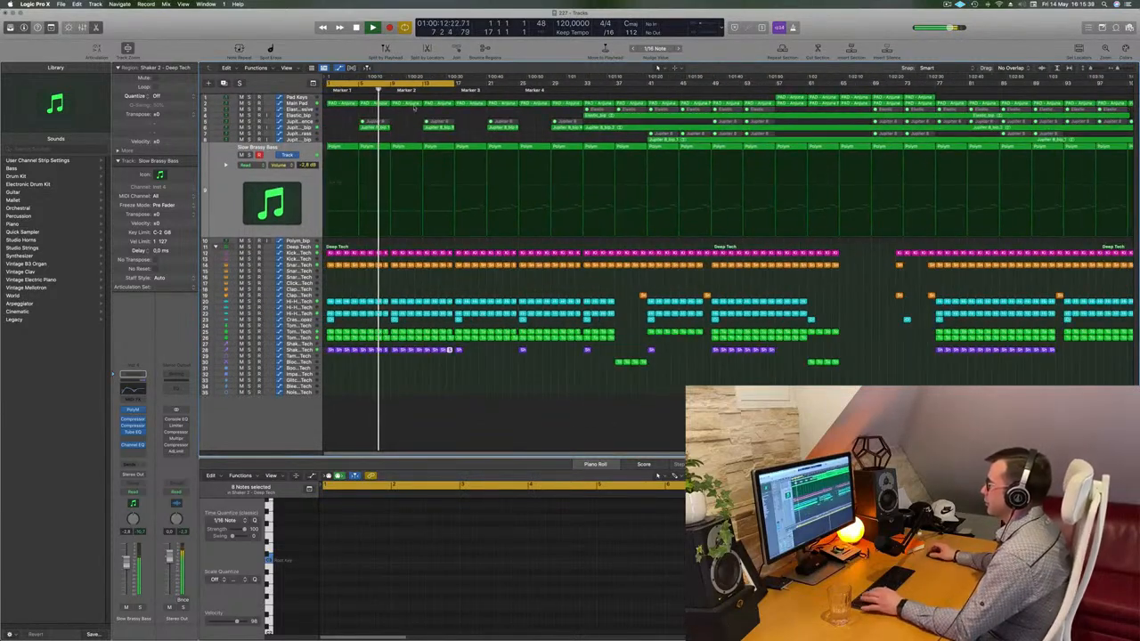
click(427, 117)
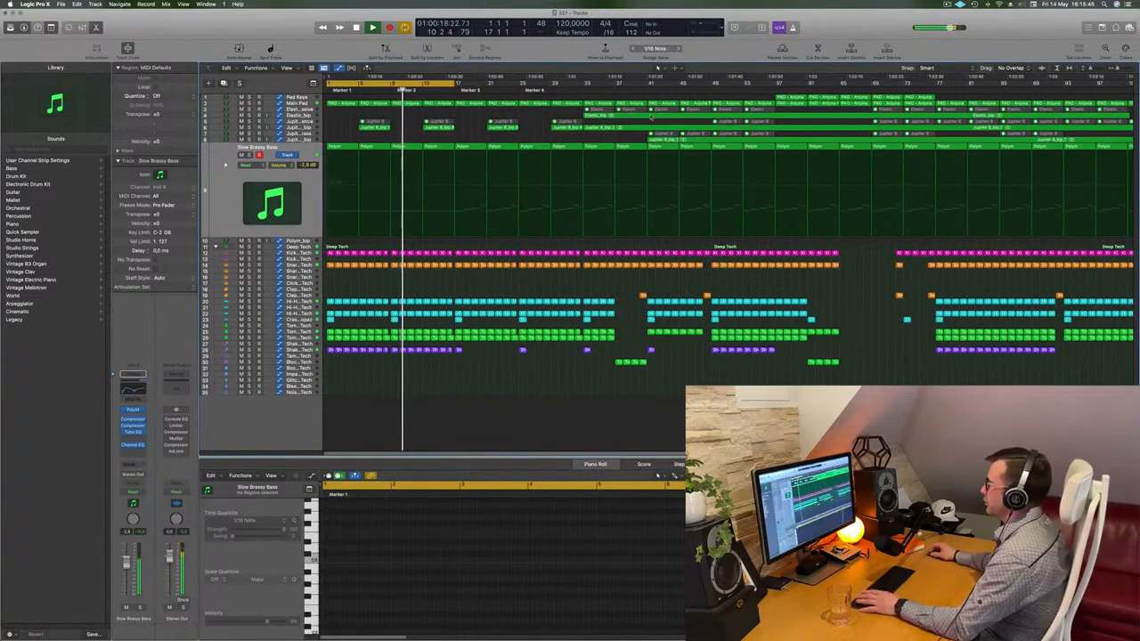
click(311, 116)
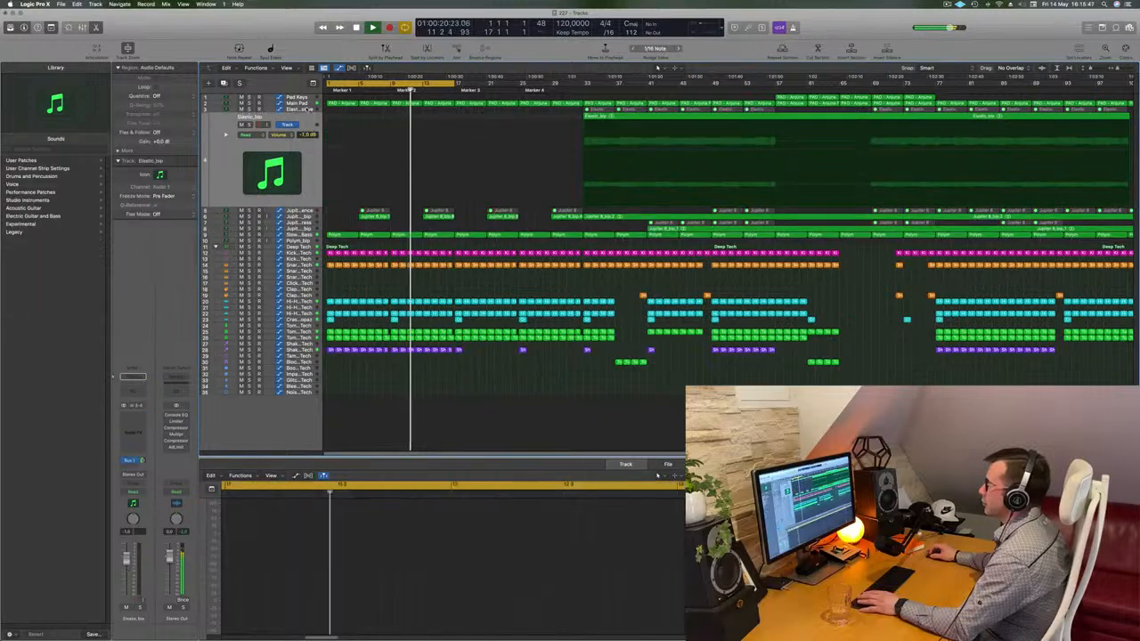
click(309, 110)
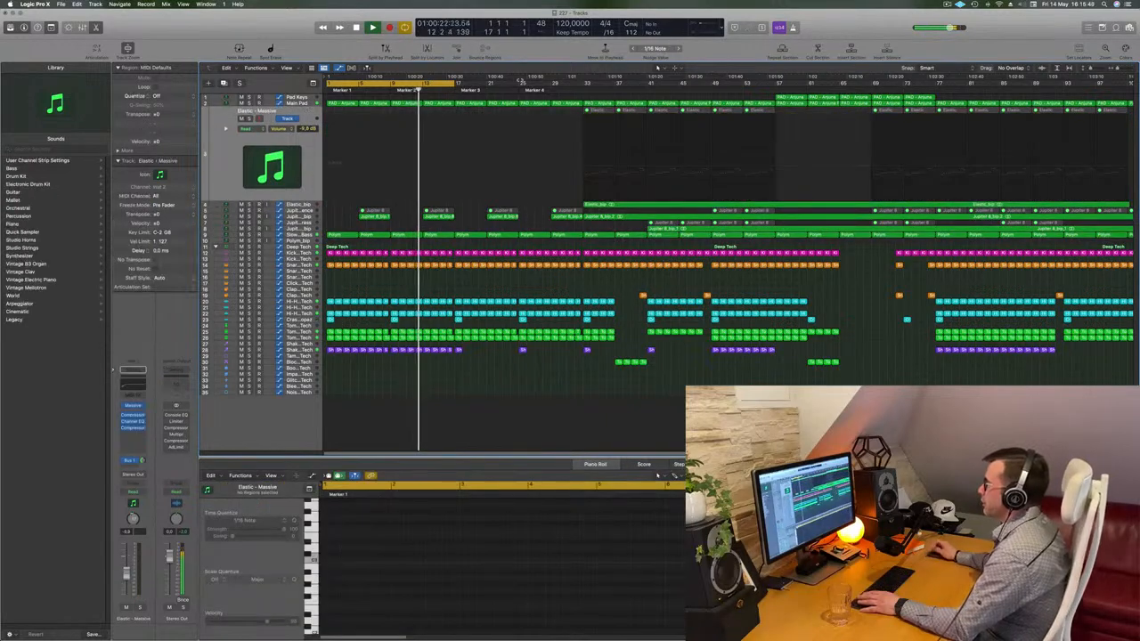
key(Return)
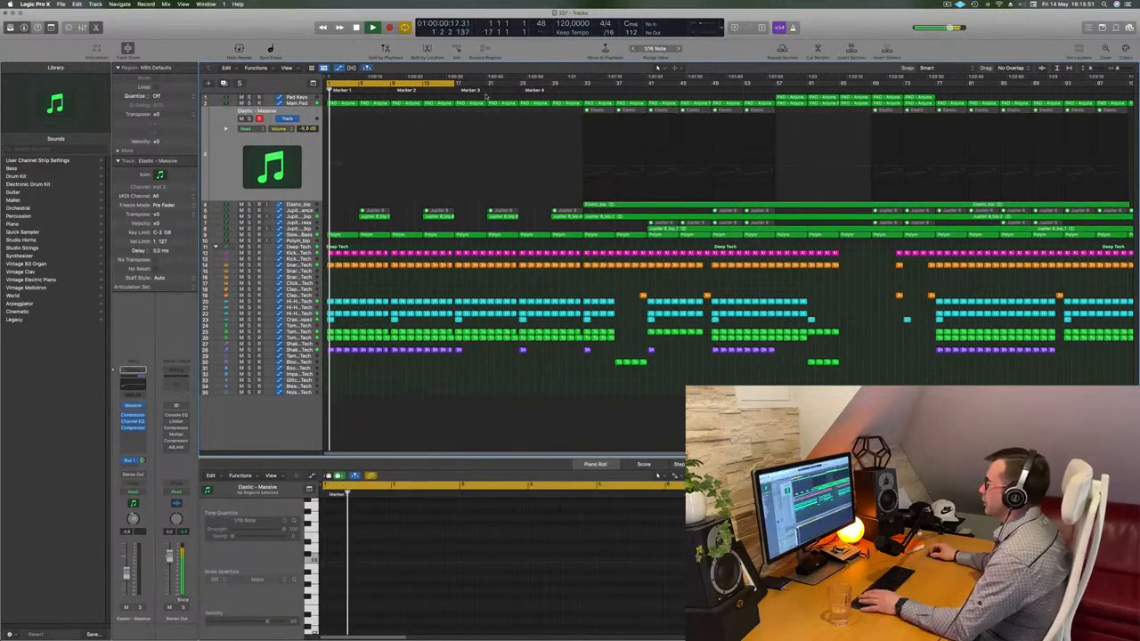
Copy the Elastic region on the Elastic - Massive track from bar 33 to bar 9.
click(616, 87)
click(598, 110)
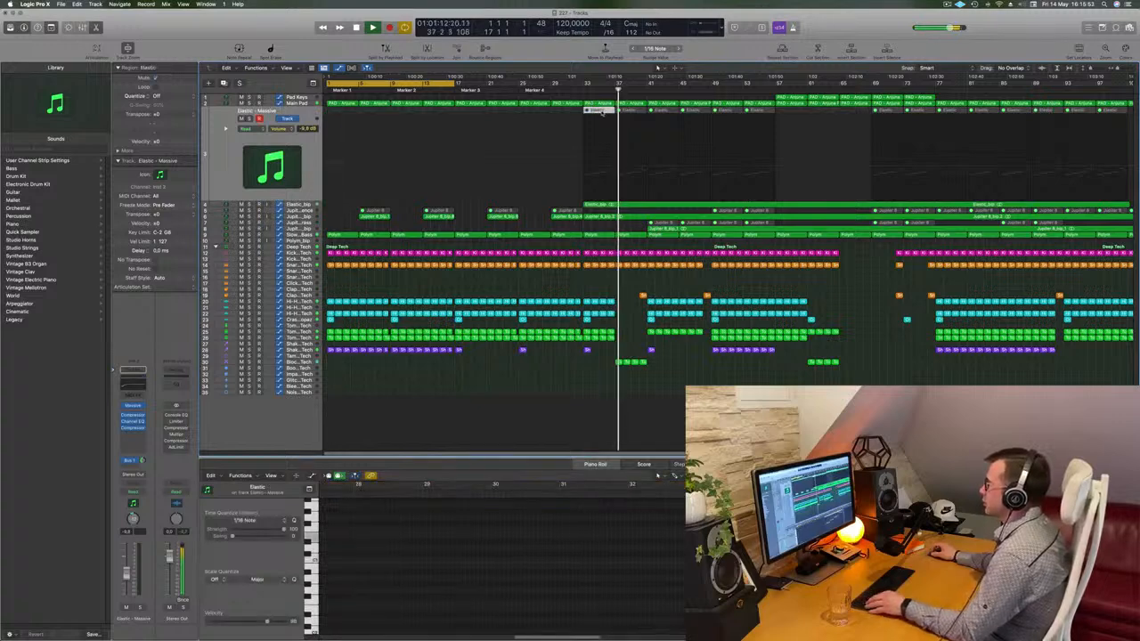
drag(597, 111, 411, 114)
key(Return)
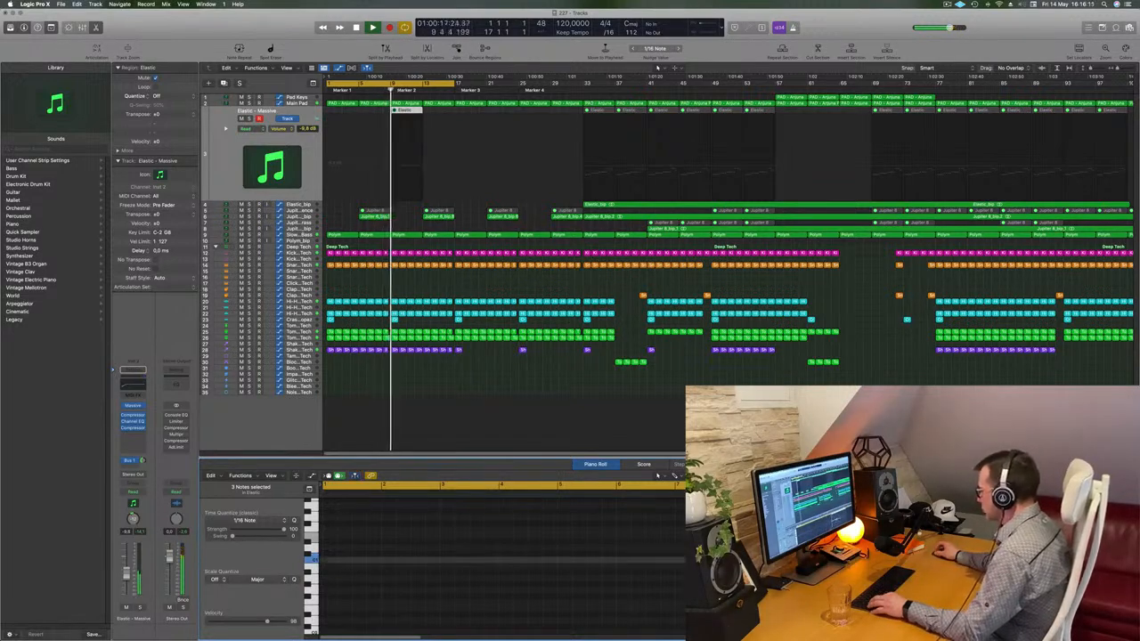
Unmute the copied Elastic region at bar 9 and play it from just before Marker 2 in a closer view.
right_click(411, 111)
click(429, 113)
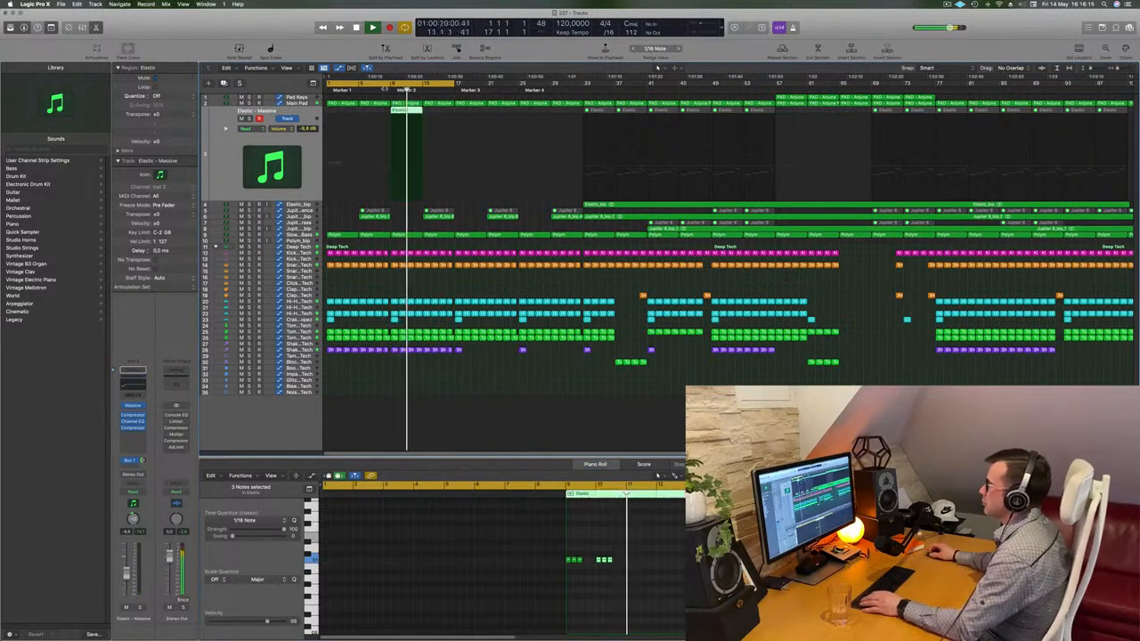
click(384, 90)
scroll(381, 100, up, 5)
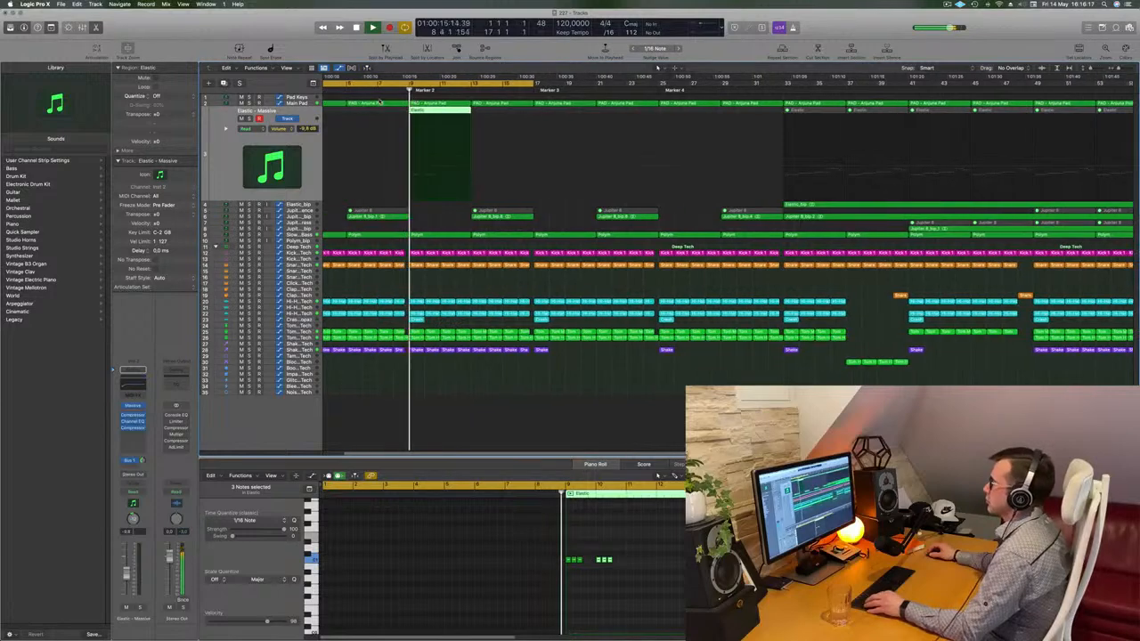
Move the second three-note group of the bar 9 Elastic region to bar 11 and repeat the region at bar 13.
scroll(380, 101, down, 5)
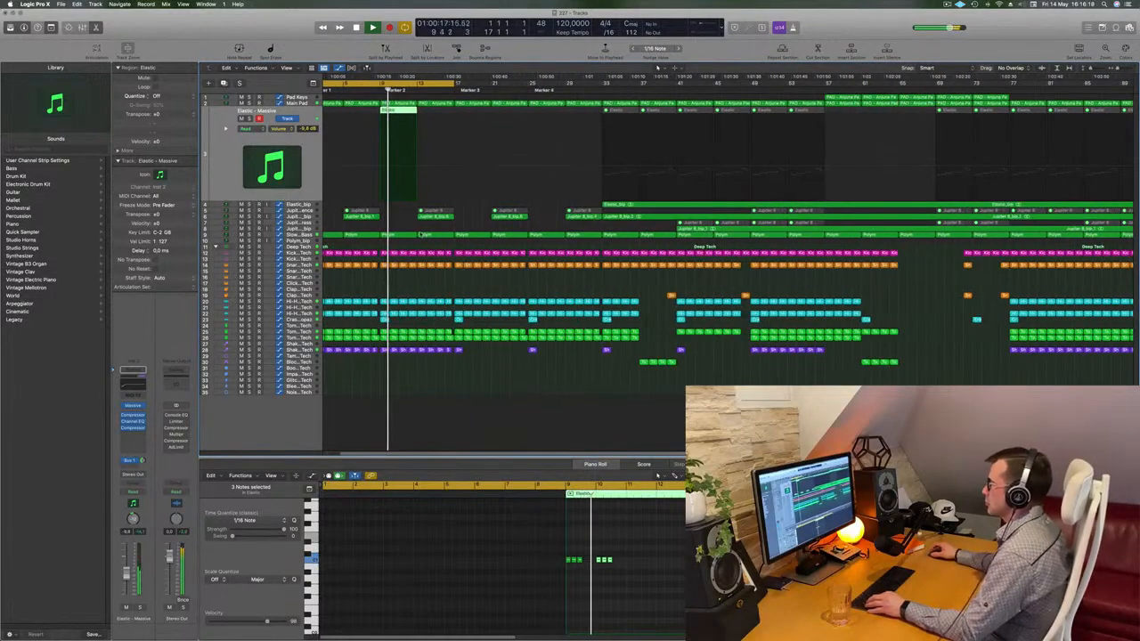
scroll(420, 235, up, 1)
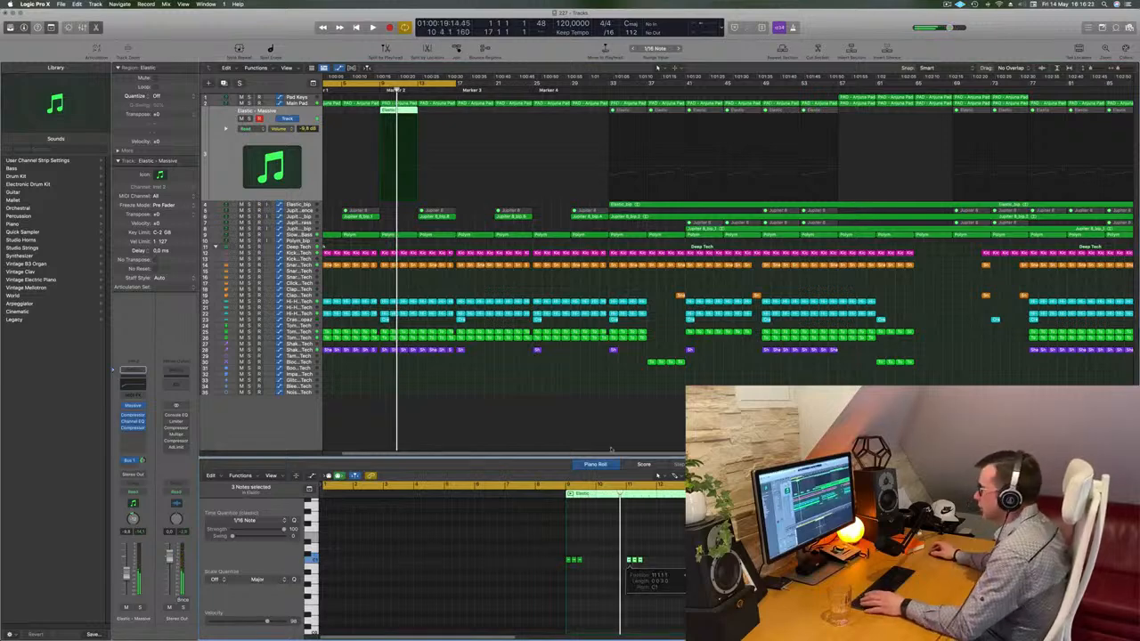
key(Return)
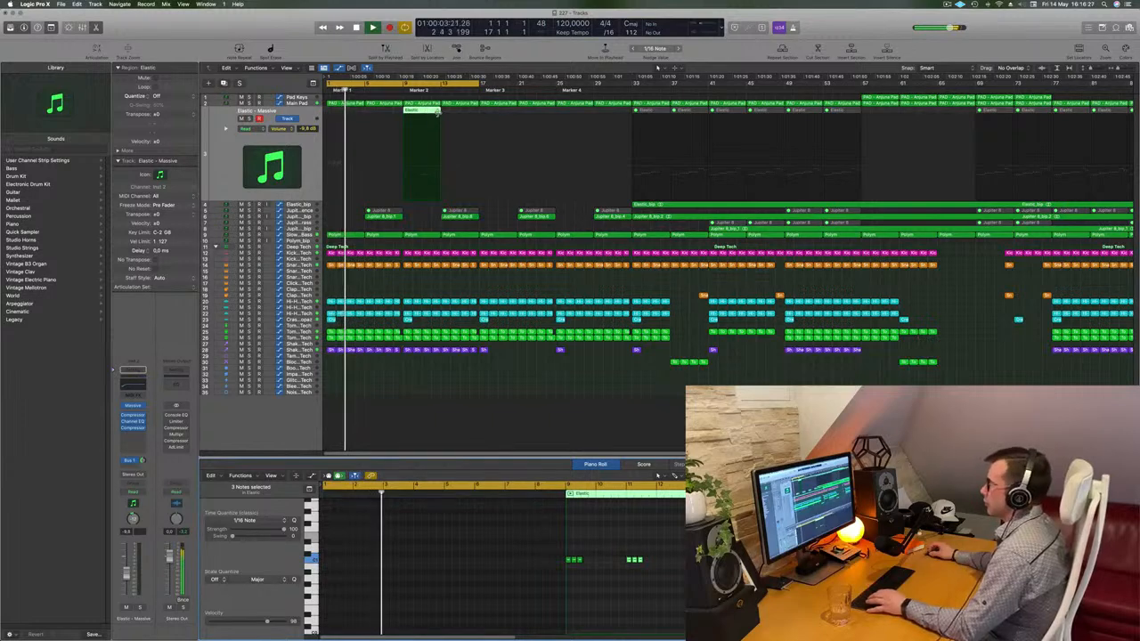
key(super+r)
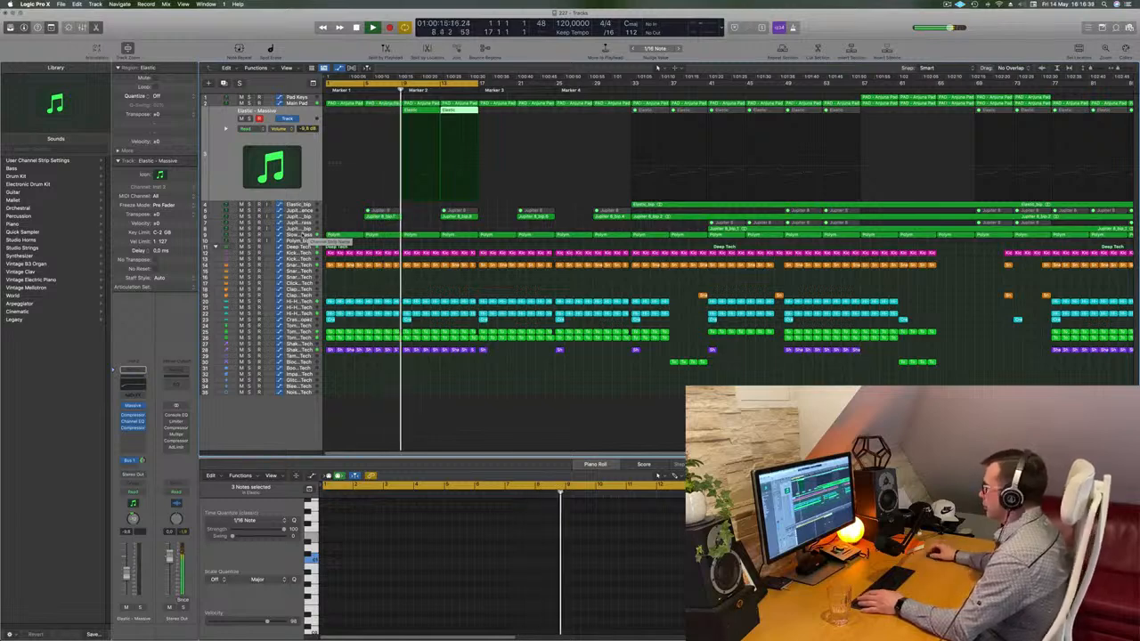
Examine the Main Pad track's automation around bar 9 during playback, clear the region selection, and stop.
click(299, 103)
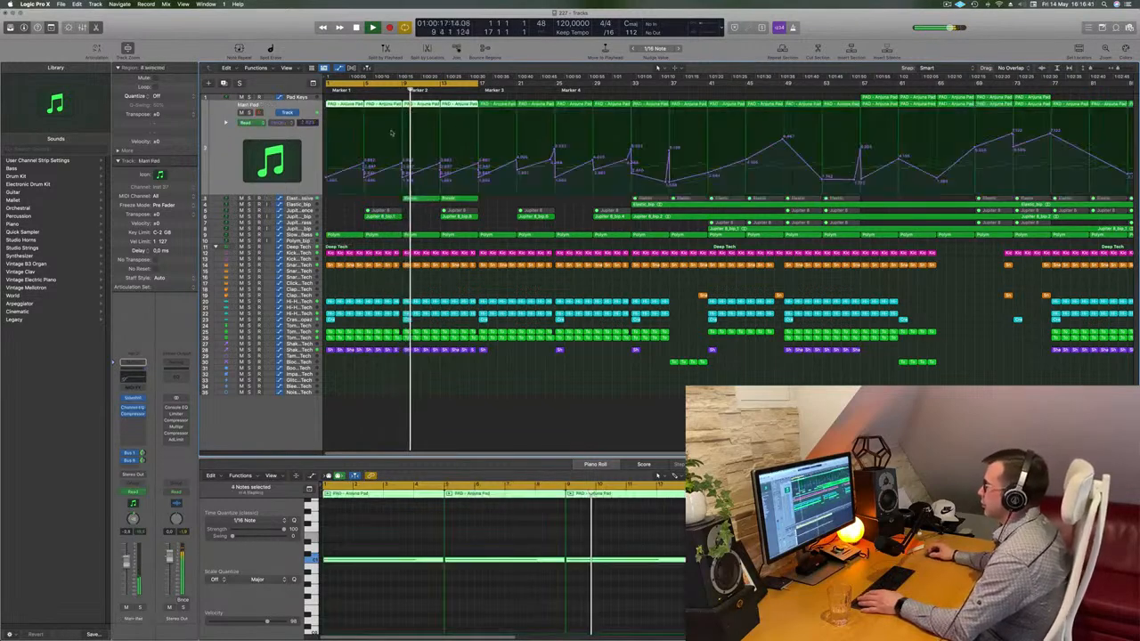
scroll(429, 173, right, 3)
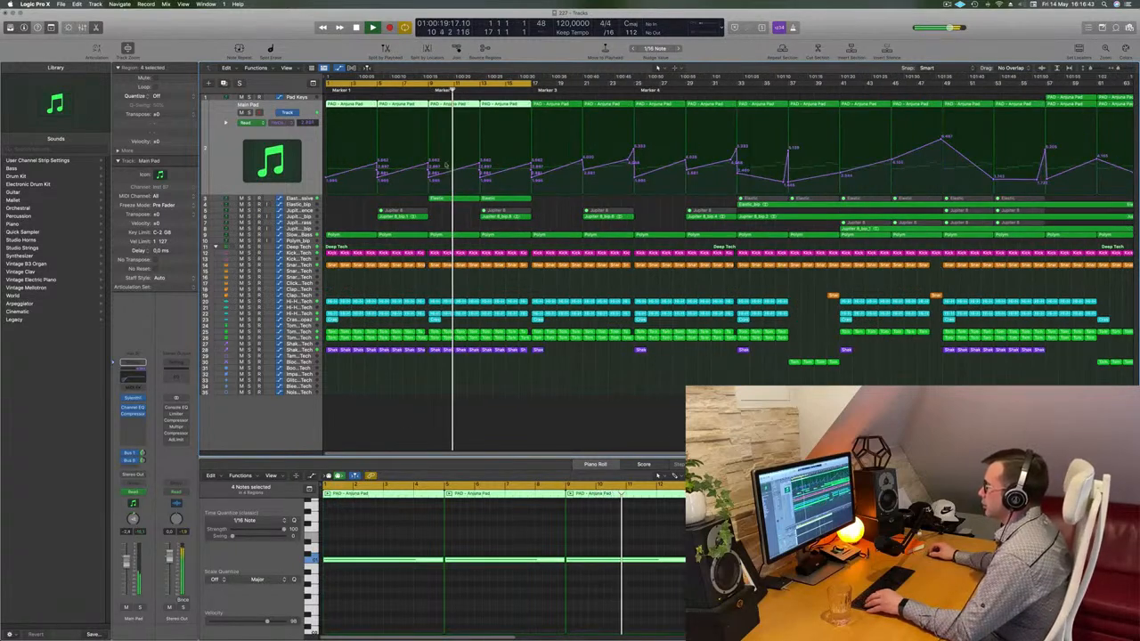
click(429, 173)
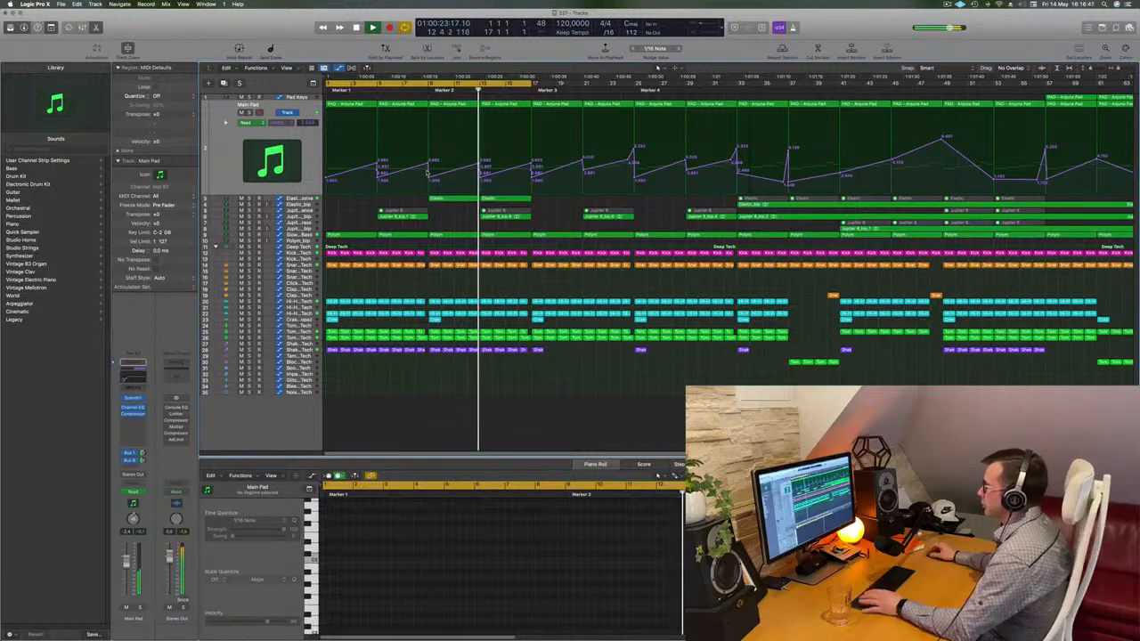
key(space)
scroll(437, 179, left, 2)
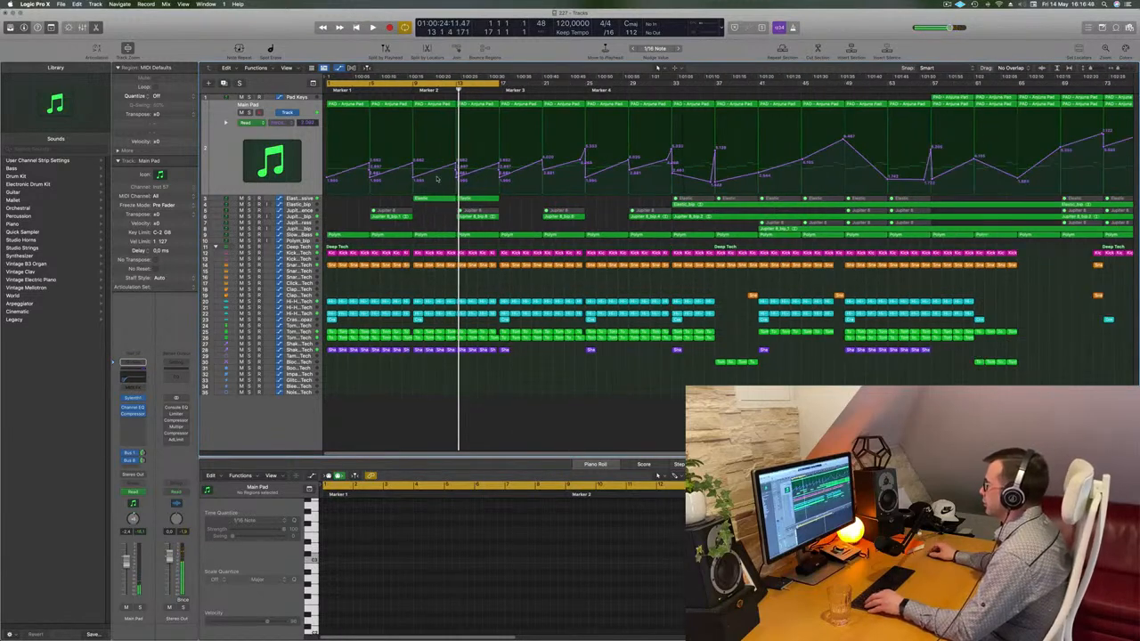
Try a copy of the Pad Keys region from bar 57 at bar 9 and play from the start.
scroll(437, 179, left, 3)
click(784, 98)
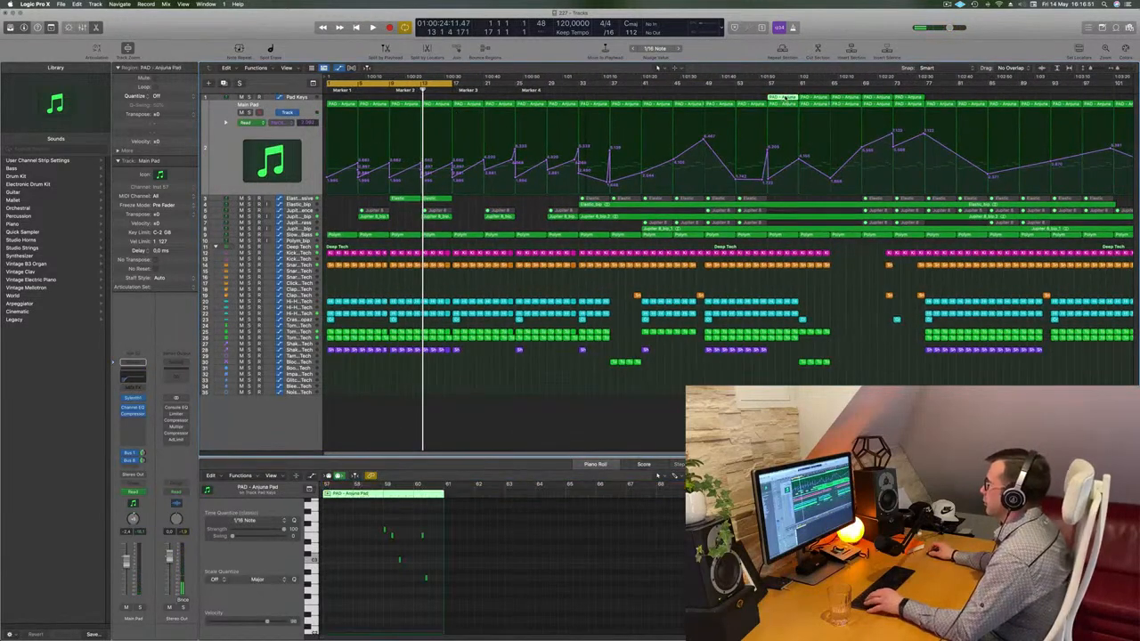
drag(777, 96, 409, 104)
key(Return)
key(space)
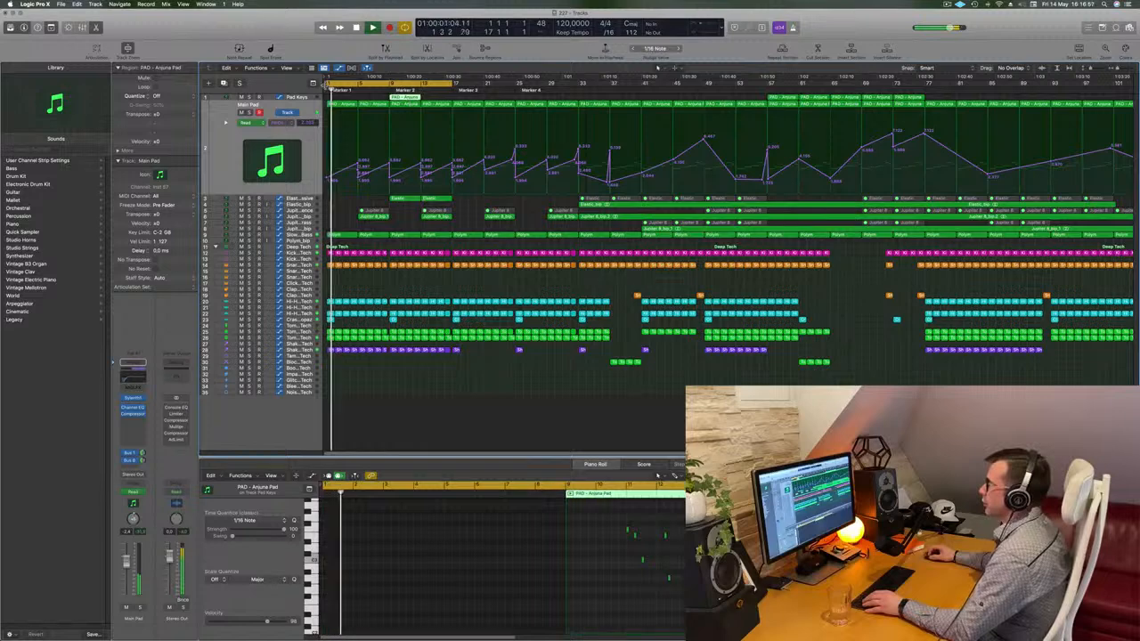
Set the cycle range to bars 9–17 and restart playback from bar 9.
key(super+a)
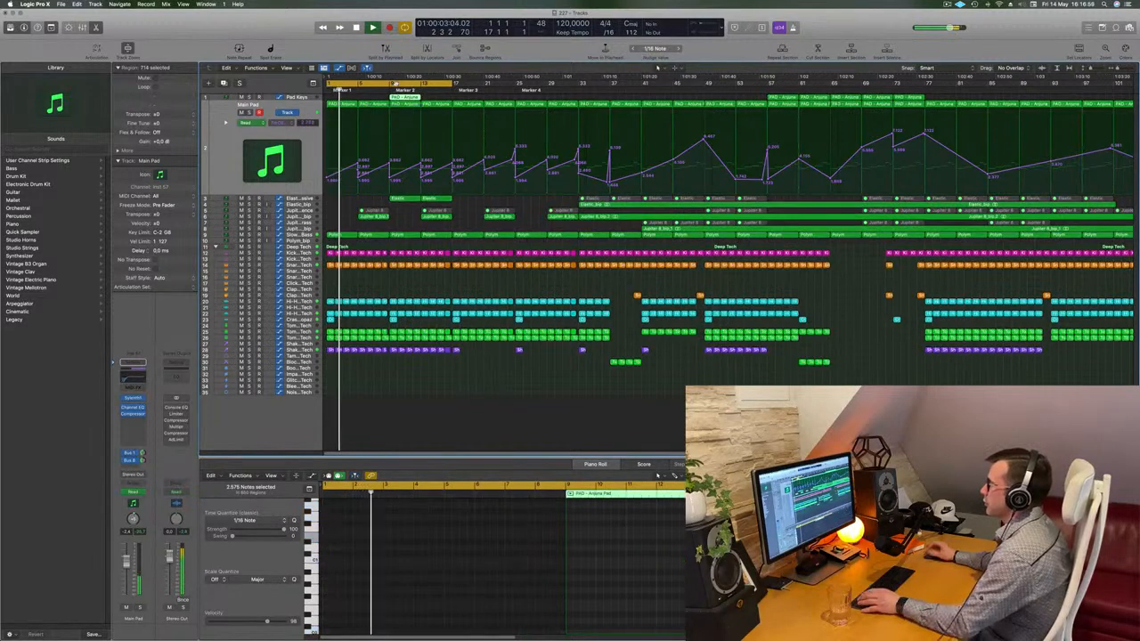
click(395, 83)
drag(393, 83, 455, 90)
key(space)
key(space)
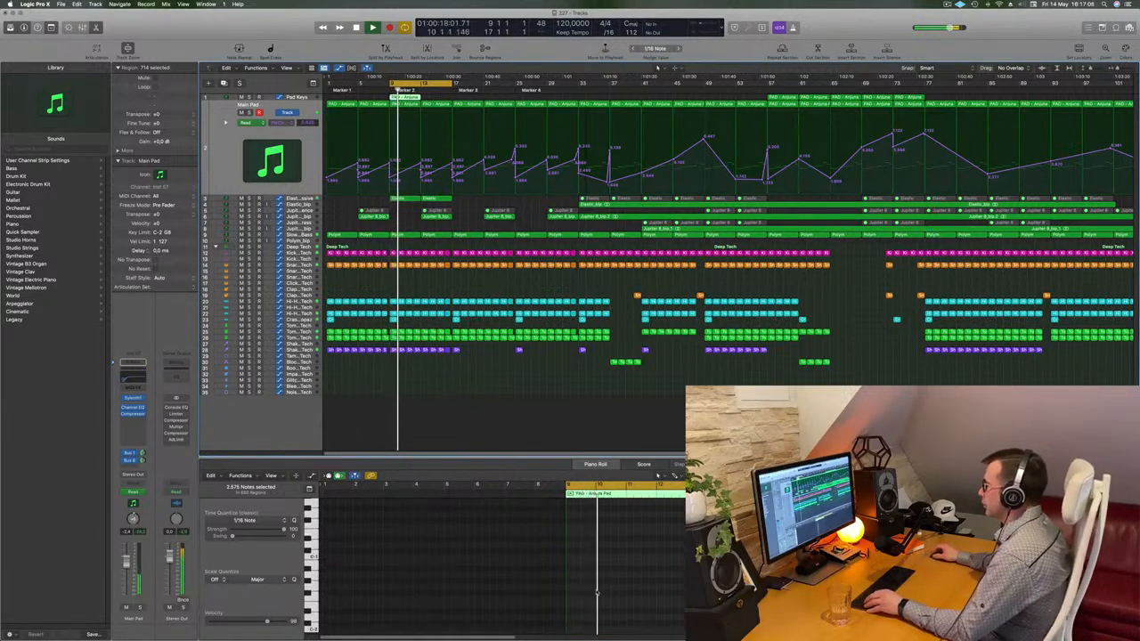
Select the Pad Keys track and delete the copied PAD - Anjuna Pad region at bar 9.
click(293, 98)
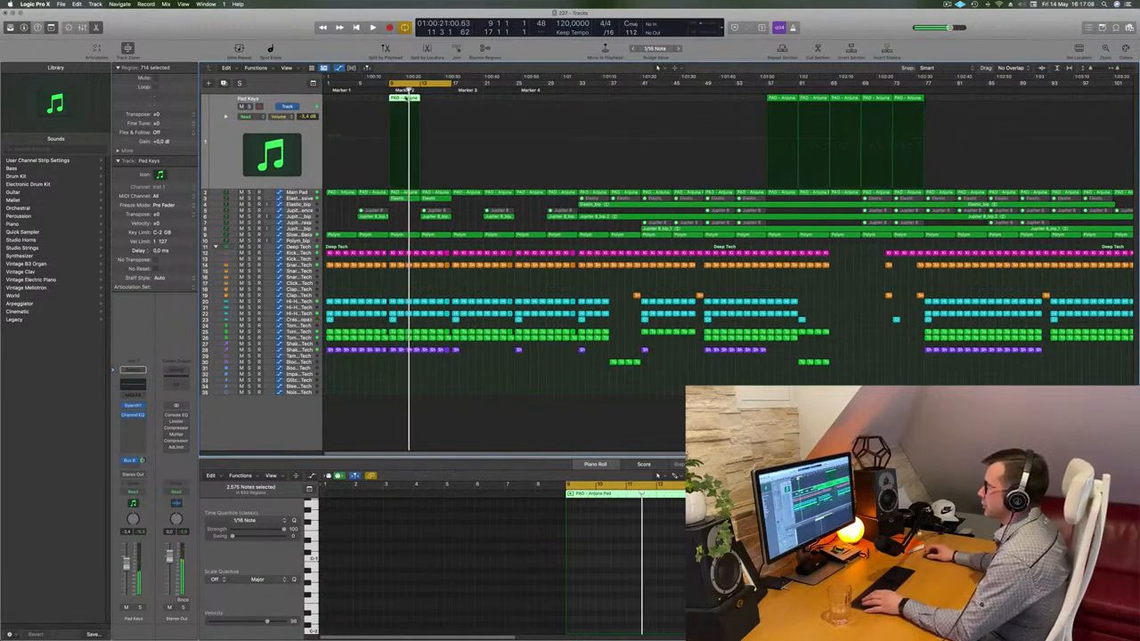
click(404, 154)
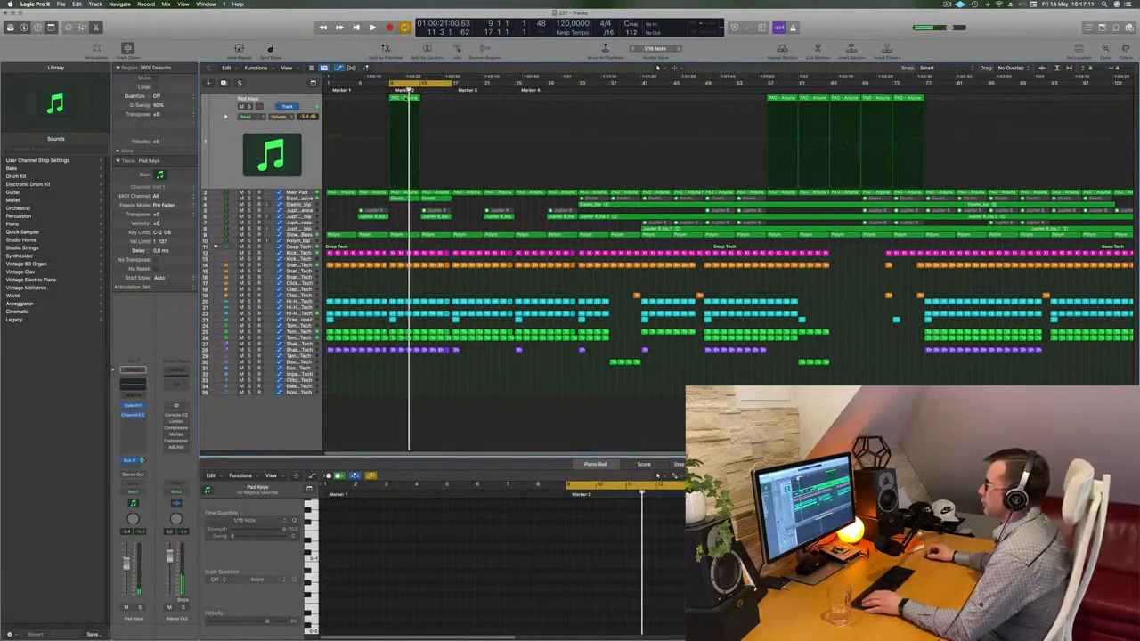
click(405, 97)
click(409, 149)
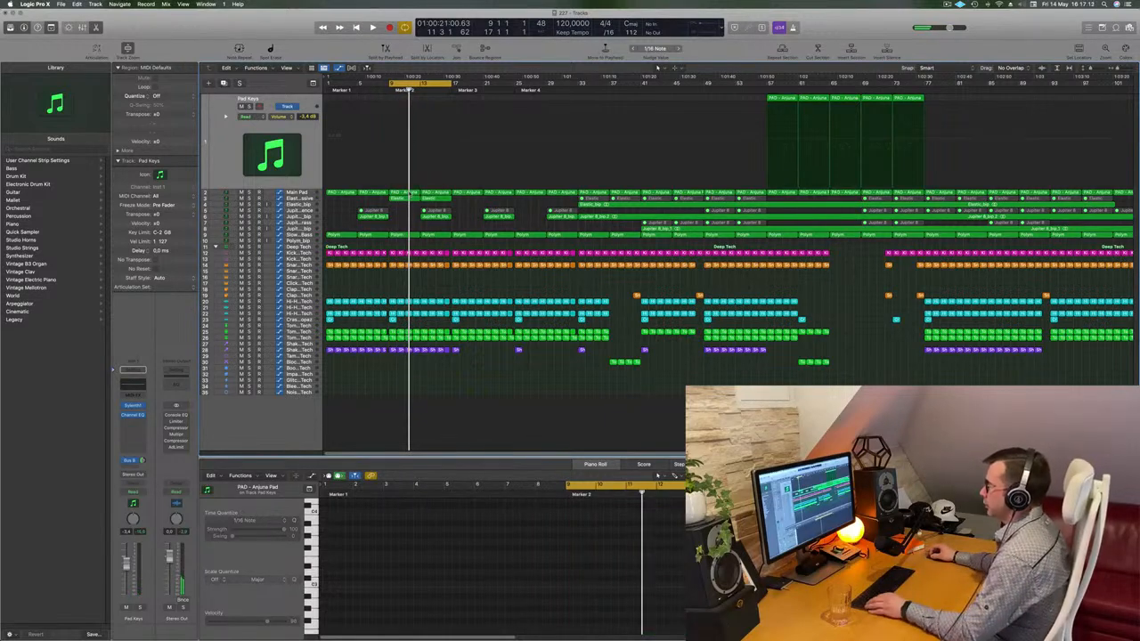
Copy the bar 9 Elastic region onto the Pad Keys track, shift its notes one bar later, and remove each group's middle note.
click(408, 193)
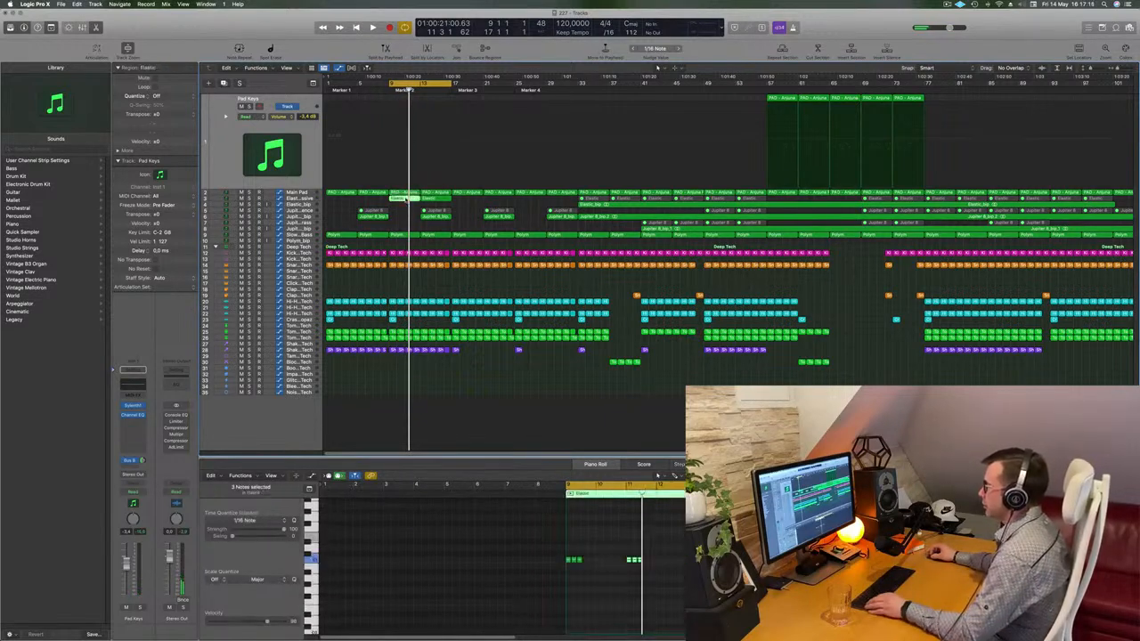
drag(409, 169, 407, 137)
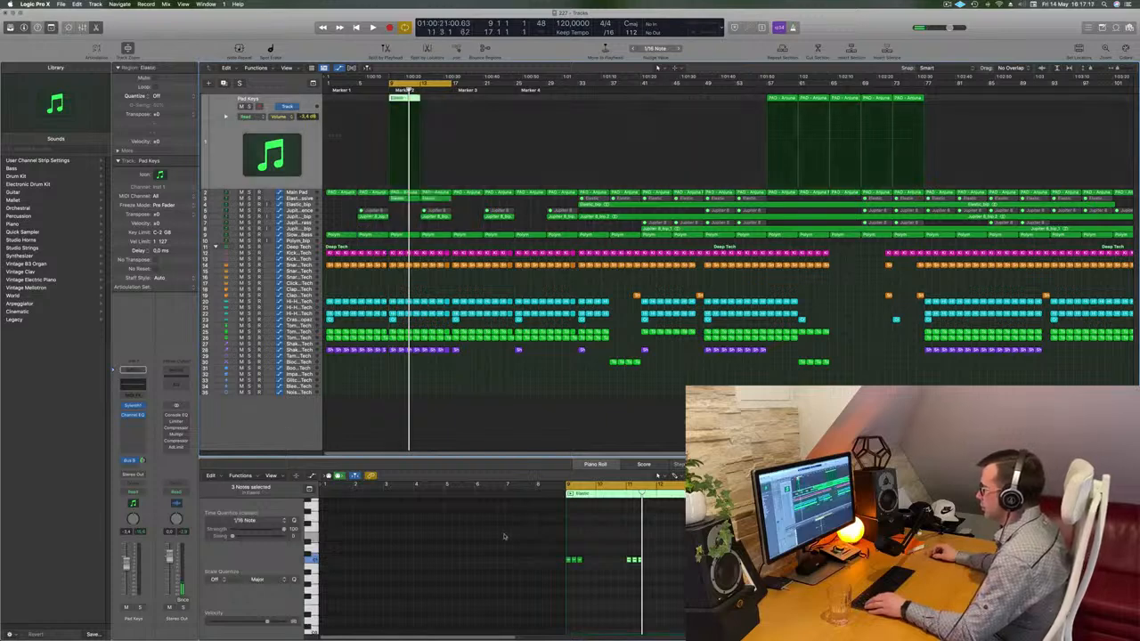
drag(504, 536, 678, 598)
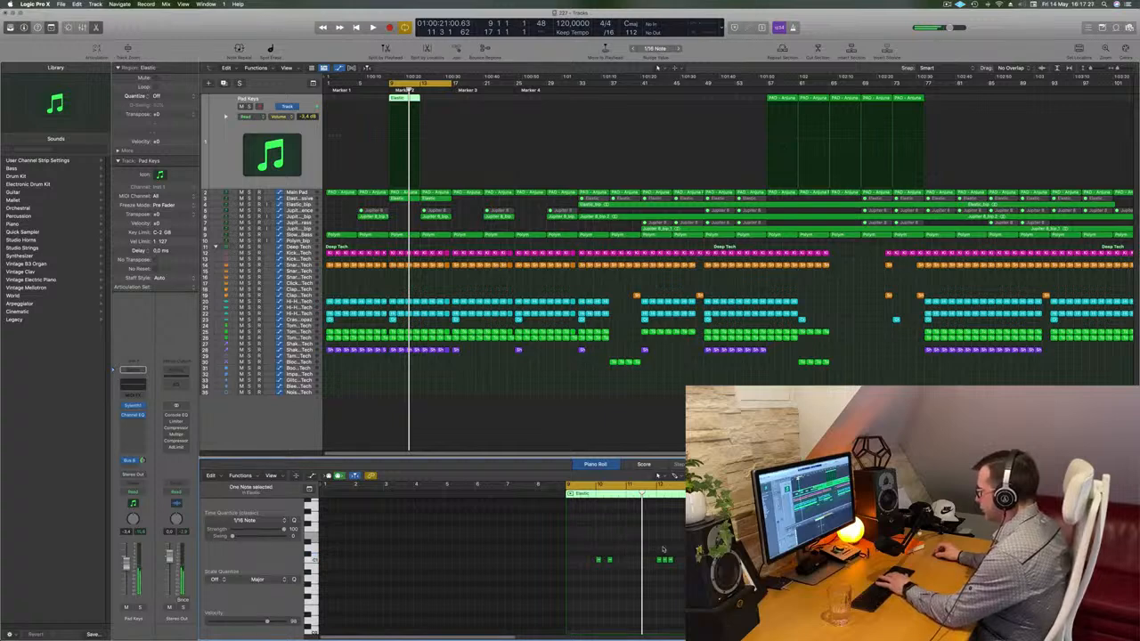
Play the edited Elastic part on the Pad Keys track from bar 9 and stop before bar 13.
key(space)
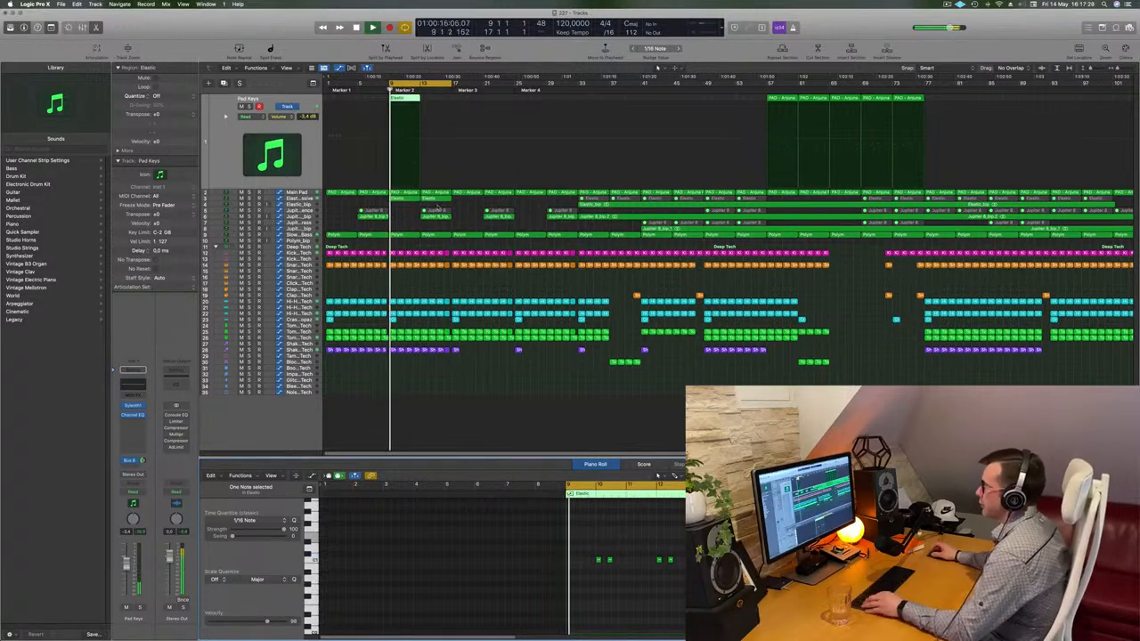
scroll(436, 216, up, 6)
scroll(436, 216, up, 3)
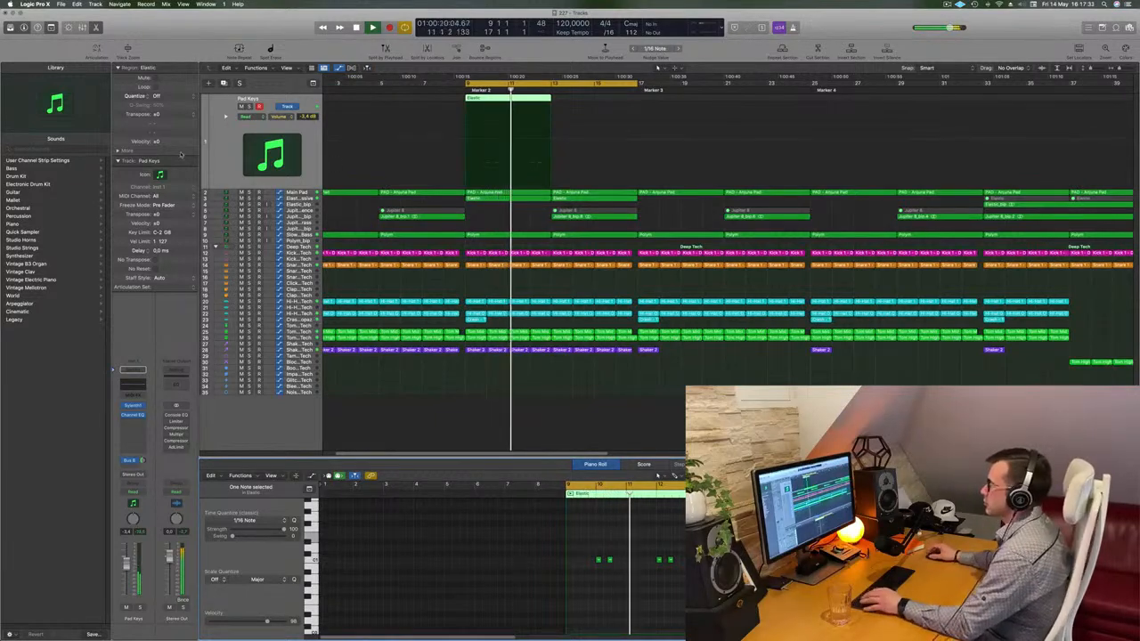
scroll(242, 142, down, 6)
scroll(243, 143, up, 2)
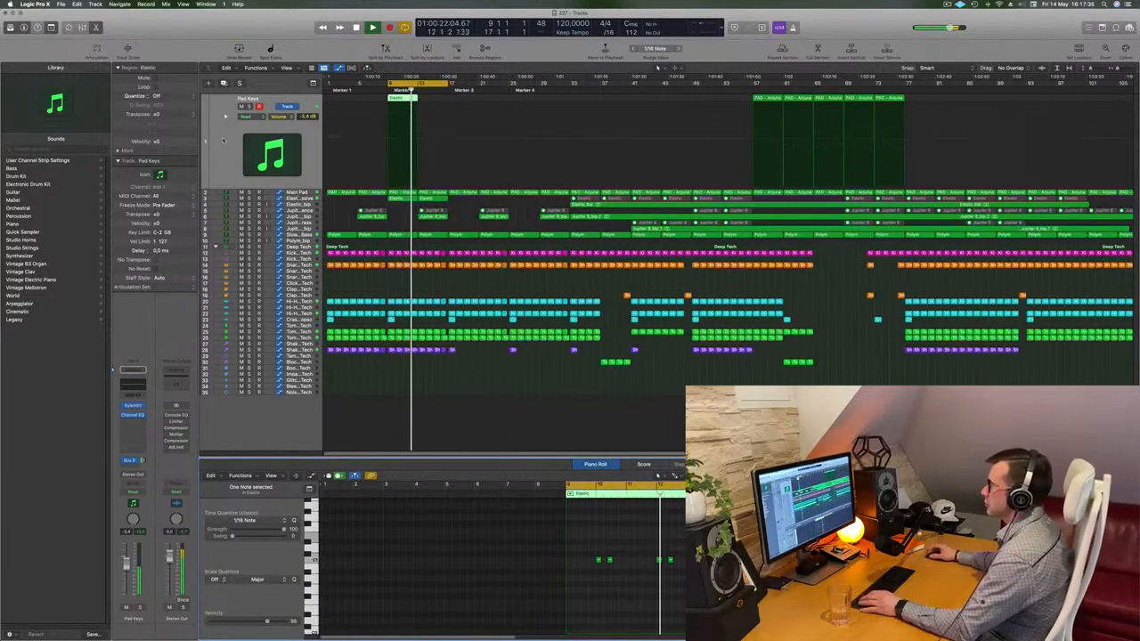
key(space)
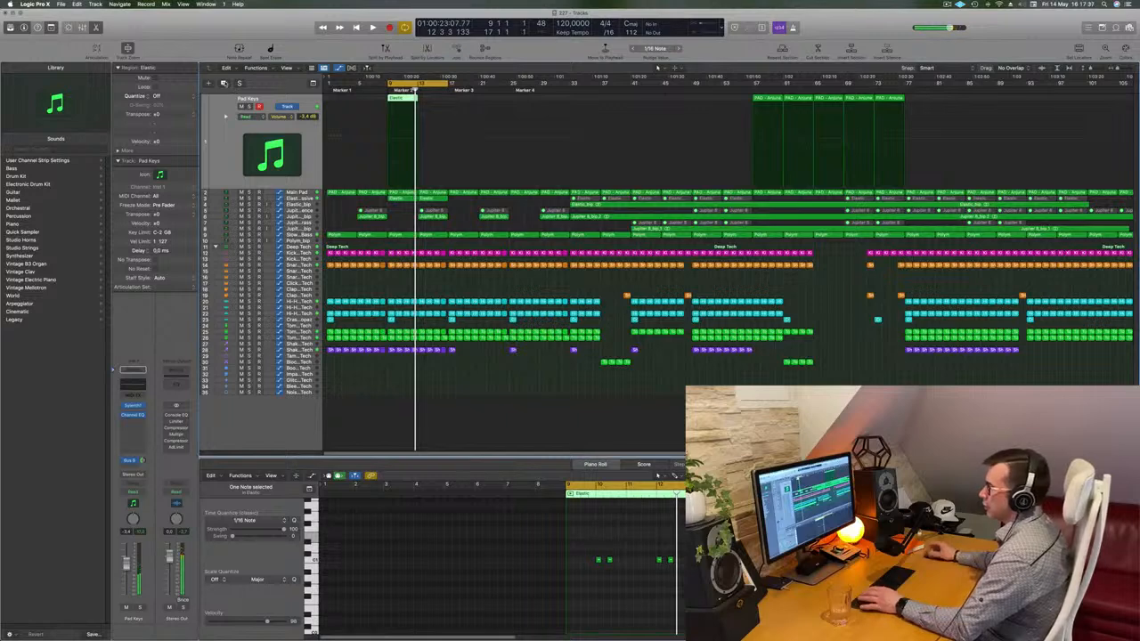
Duplicate the Pad Keys track with its settings and move the bar 9 Elastic region onto the new track.
click(225, 84)
drag(406, 94, 408, 104)
key(space)
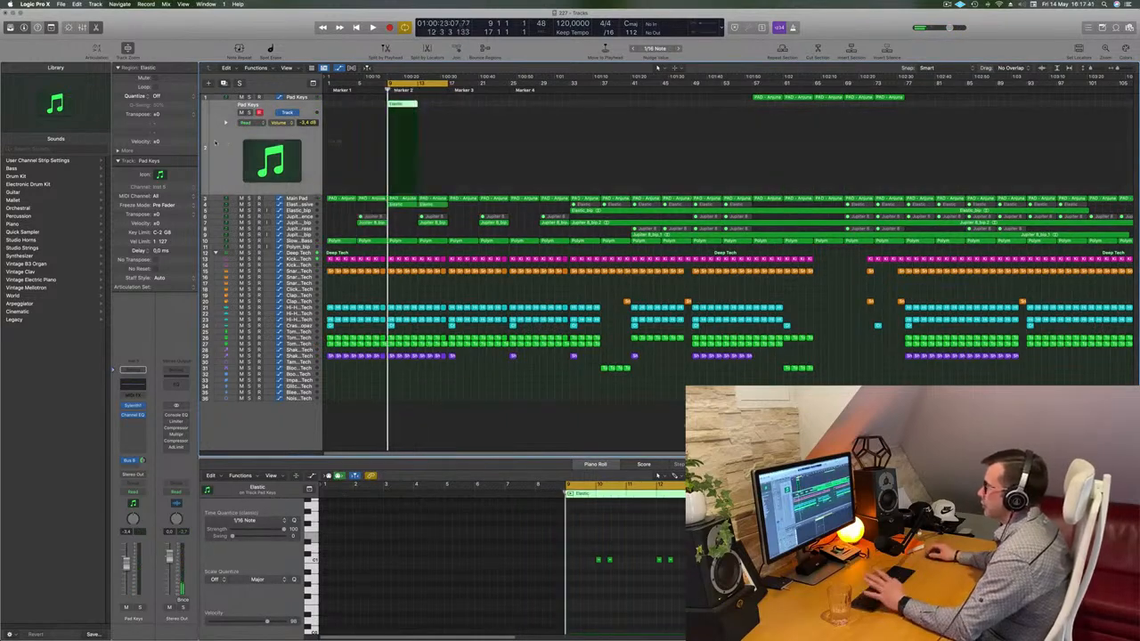
Lower the duplicated Pad Keys track's volume to -7,4 dB and copy its Elastic region to bar 13.
key(super+Right)
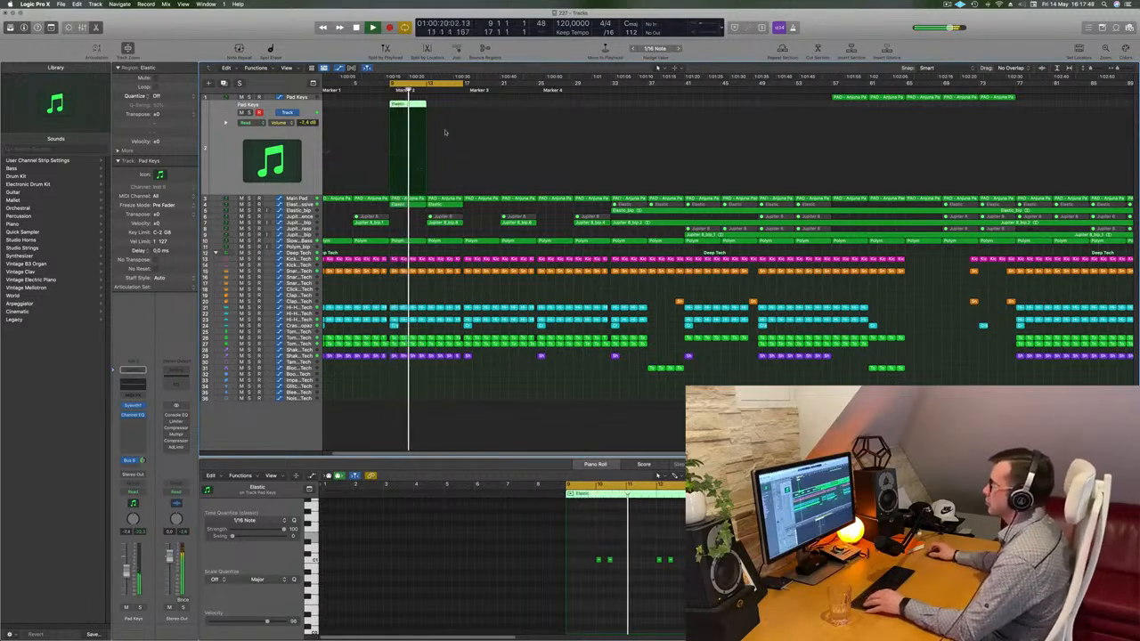
drag(410, 112, 445, 112)
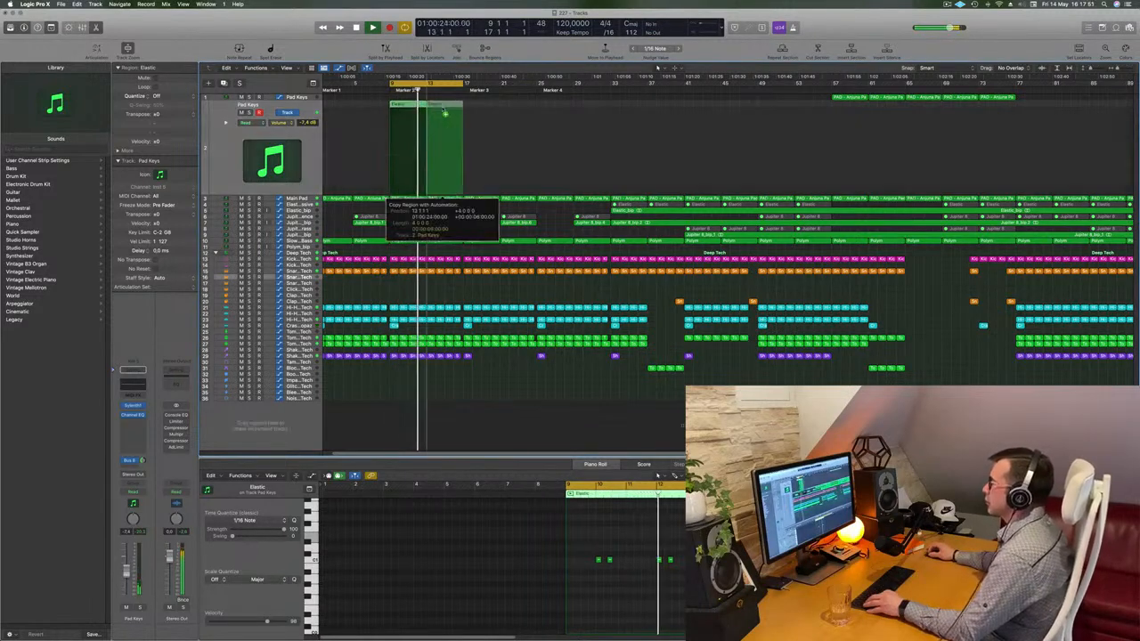
scroll(440, 288, up, 3)
scroll(440, 290, down, 3)
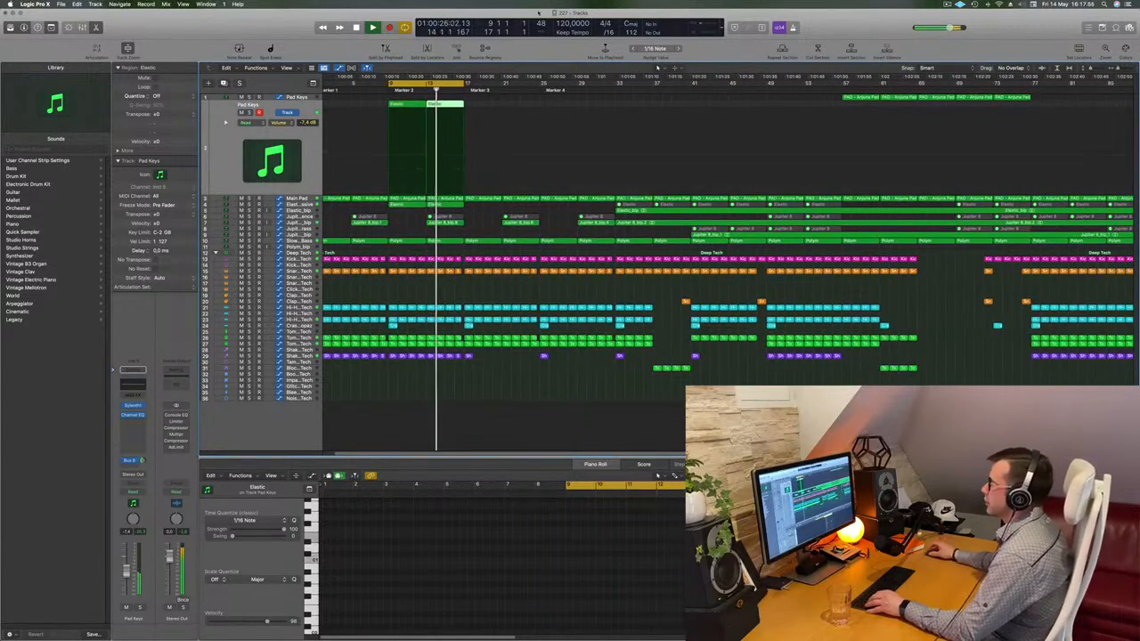
Delete the two Jupiter 8 regions at bar 13 and listen to the cycle over bars 9–17.
click(460, 222)
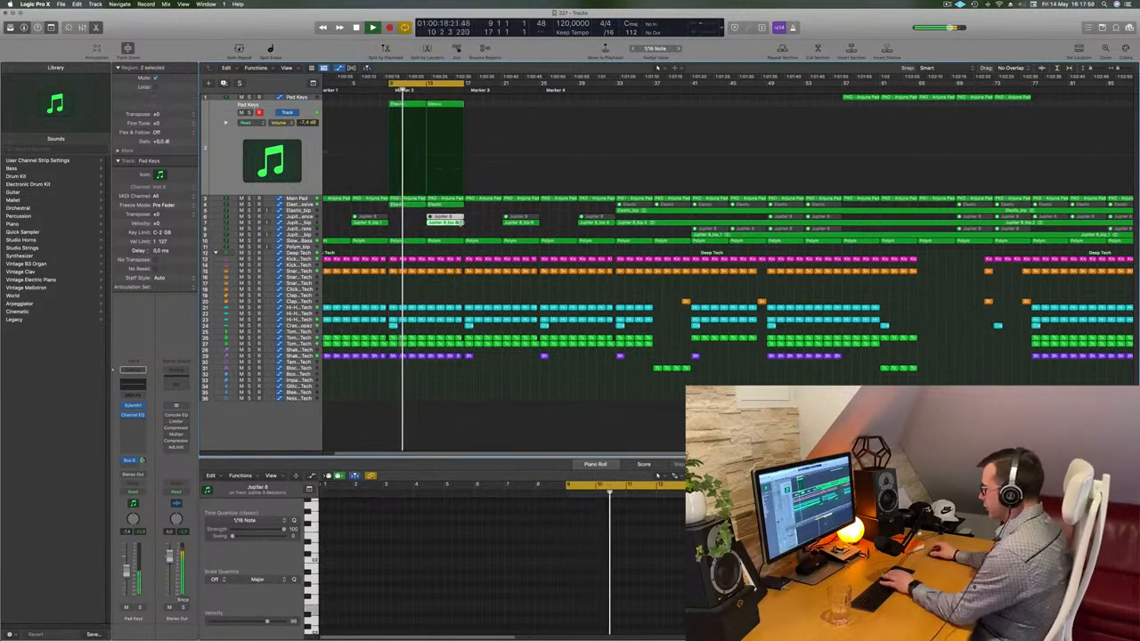
scroll(407, 230, up, 2)
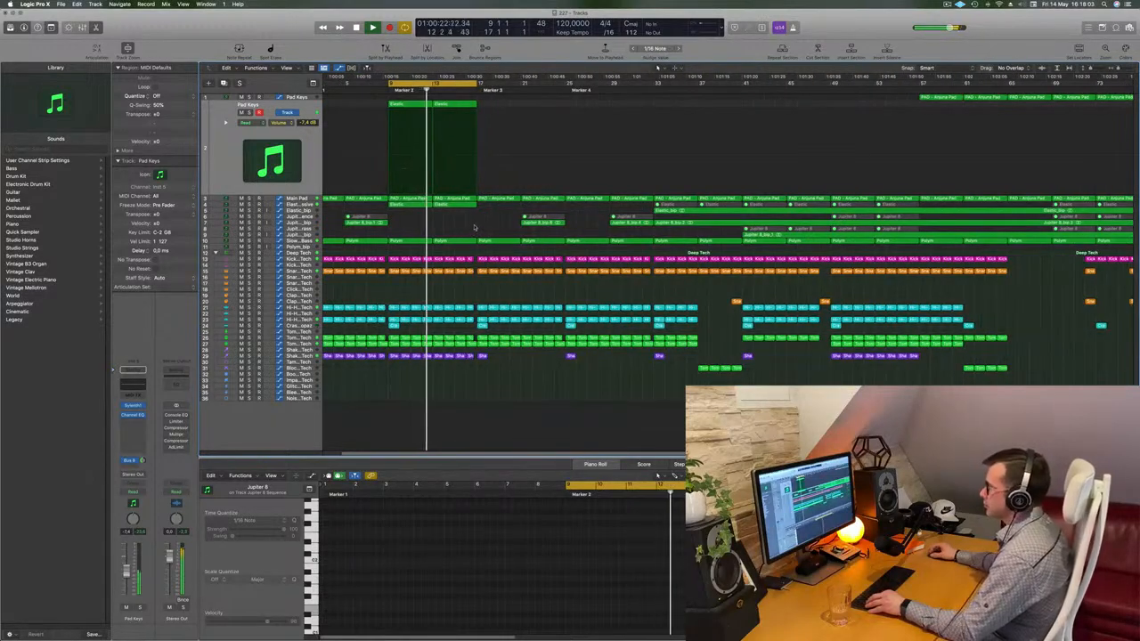
scroll(475, 228, up, 2)
scroll(475, 228, down, 3)
scroll(475, 228, up, 1)
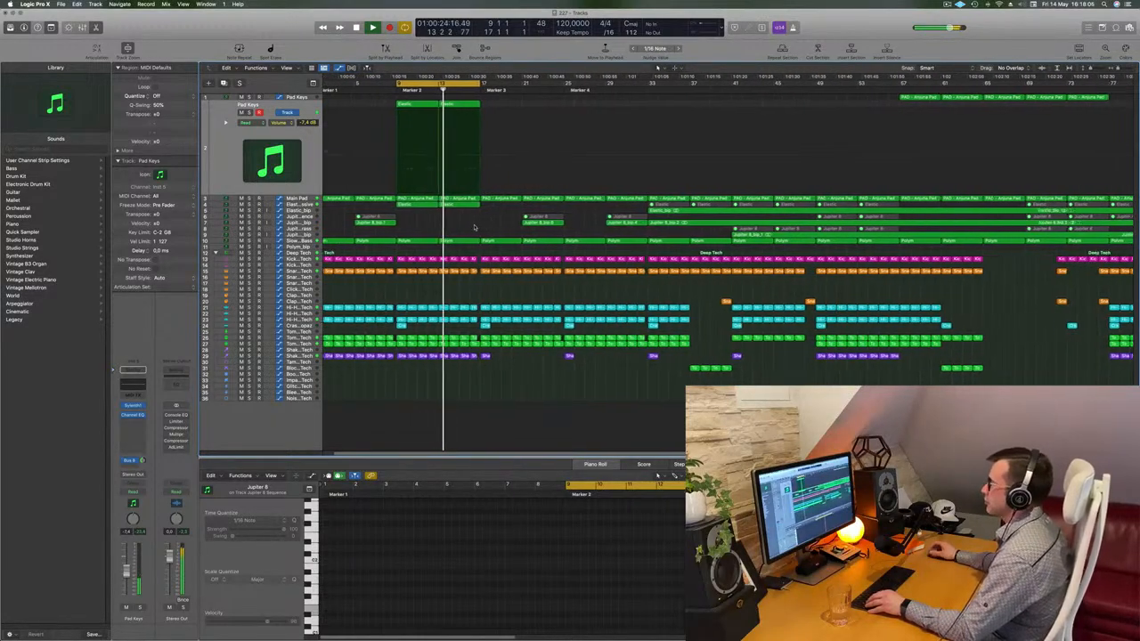
scroll(475, 229, up, 1)
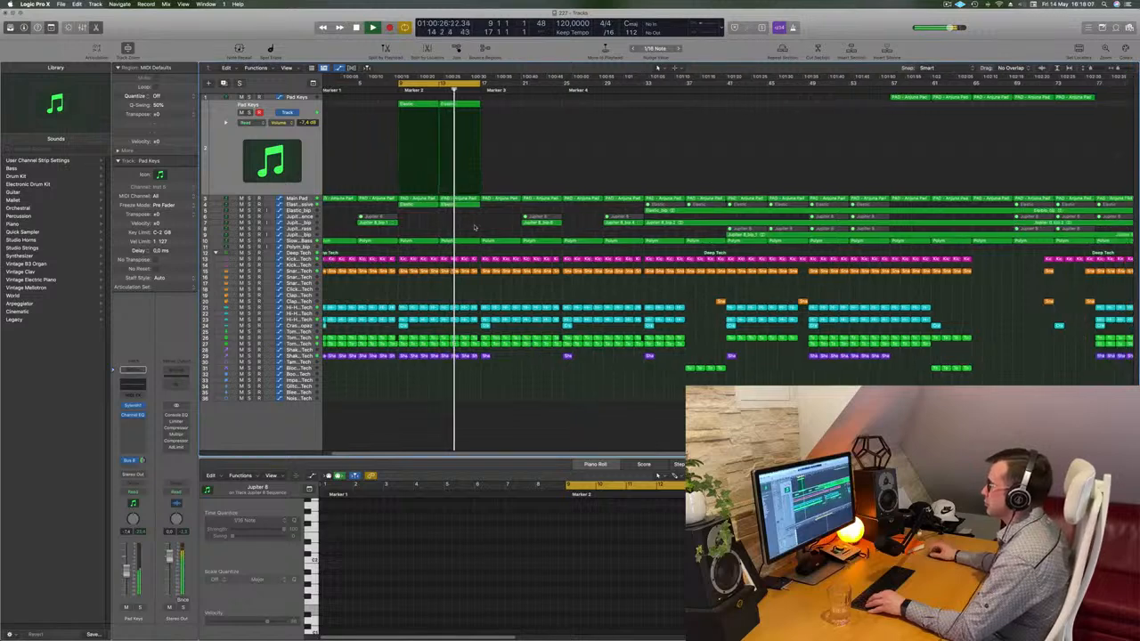
scroll(475, 229, down, 1)
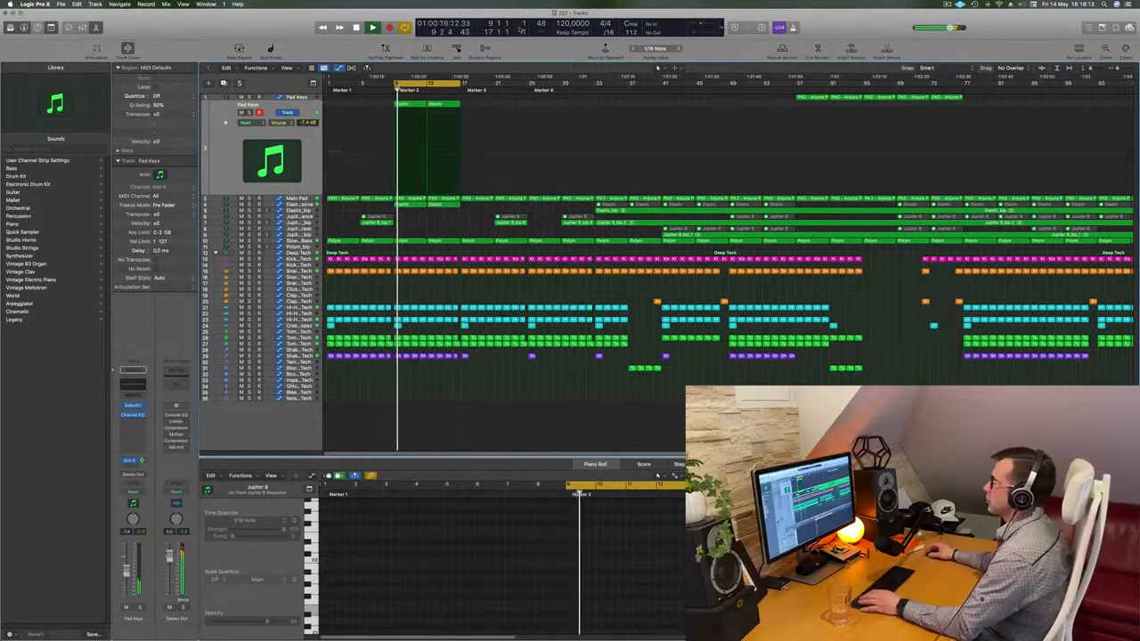
Extend the cycle range to 16 bars, shift it to bars 17–33, and play from bar 17.
drag(463, 83, 532, 82)
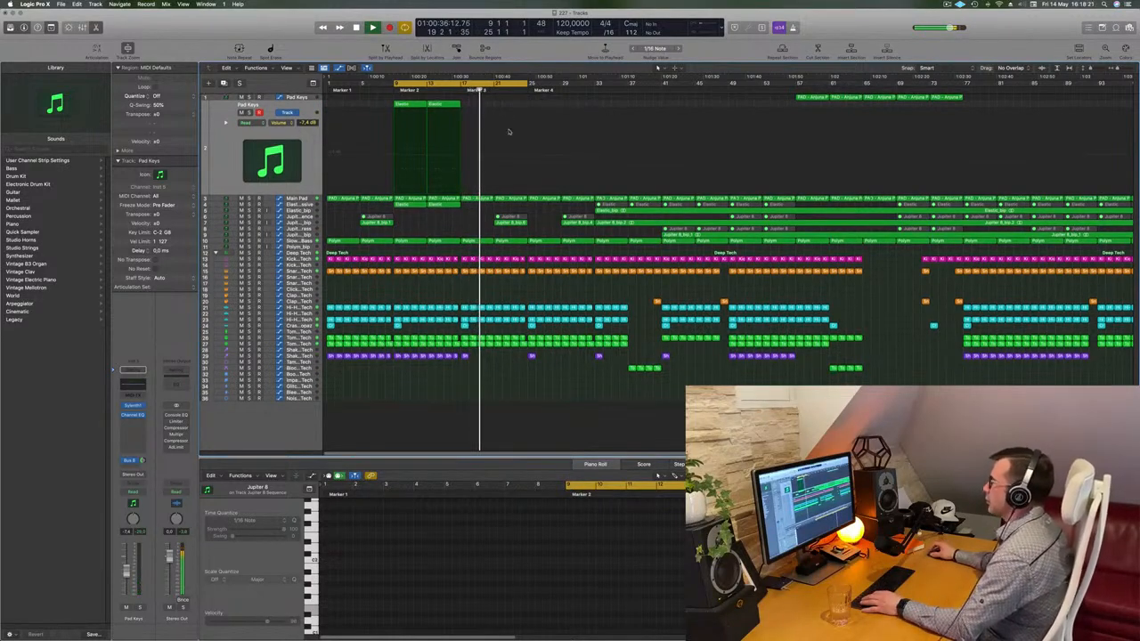
click(451, 92)
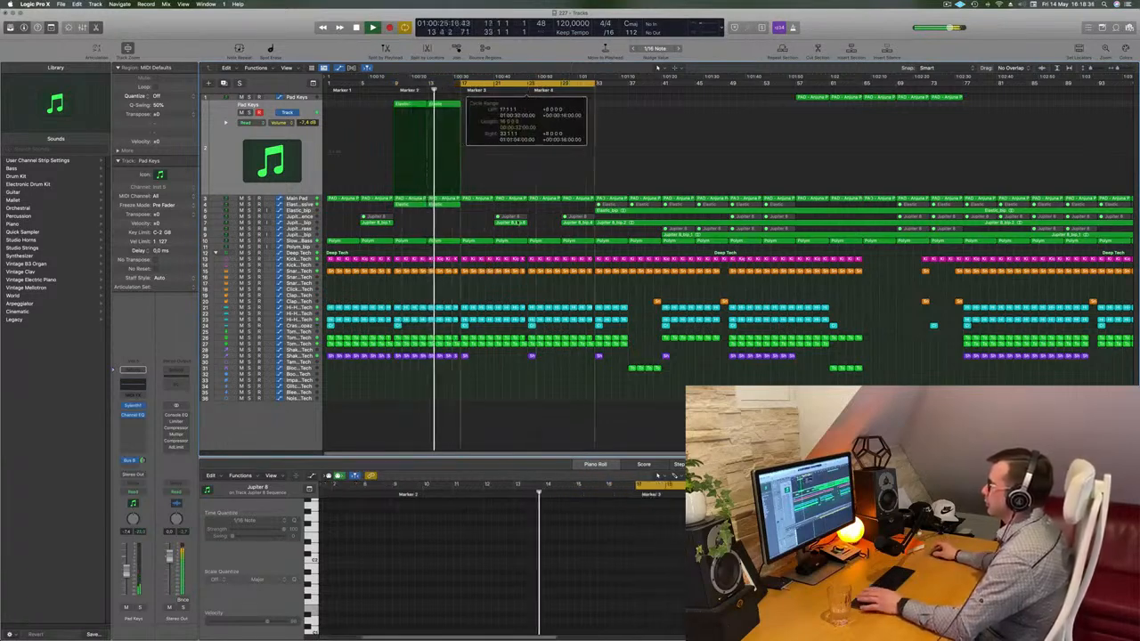
click(462, 86)
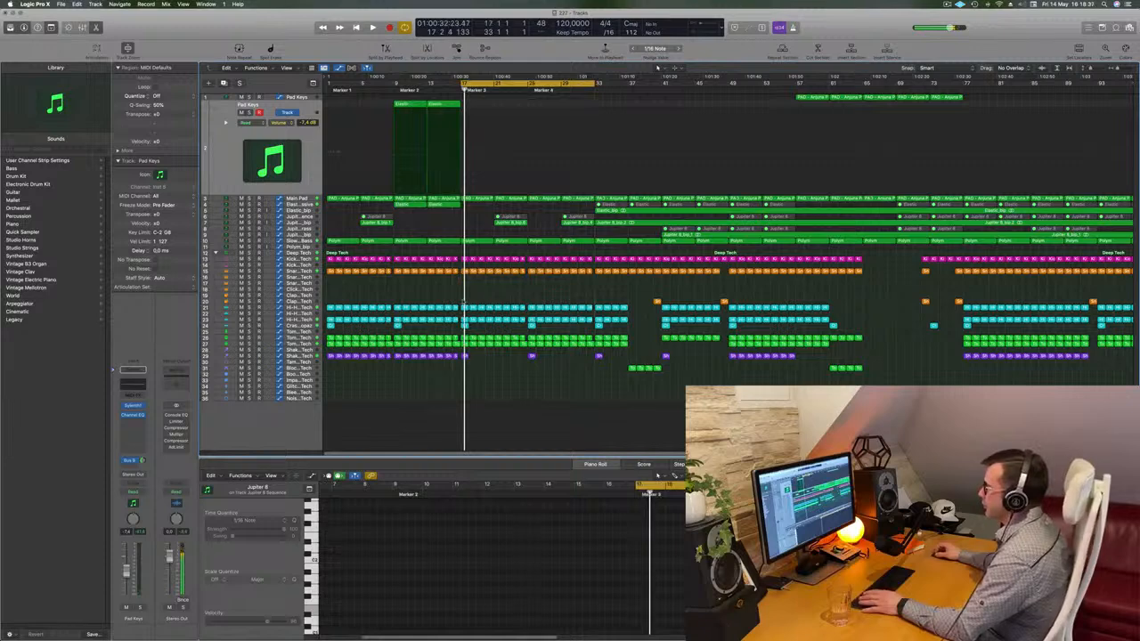
Delete the Hi-Hat regions in bars 17–25 and play the section from bar 17.
drag(467, 301, 514, 330)
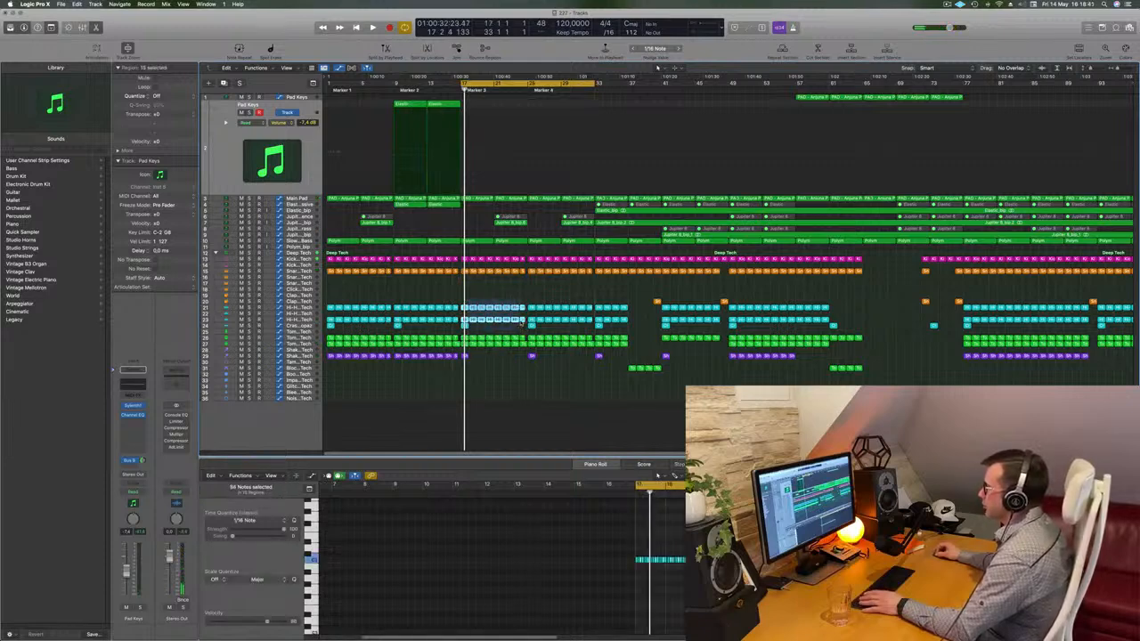
key(Delete)
key(space)
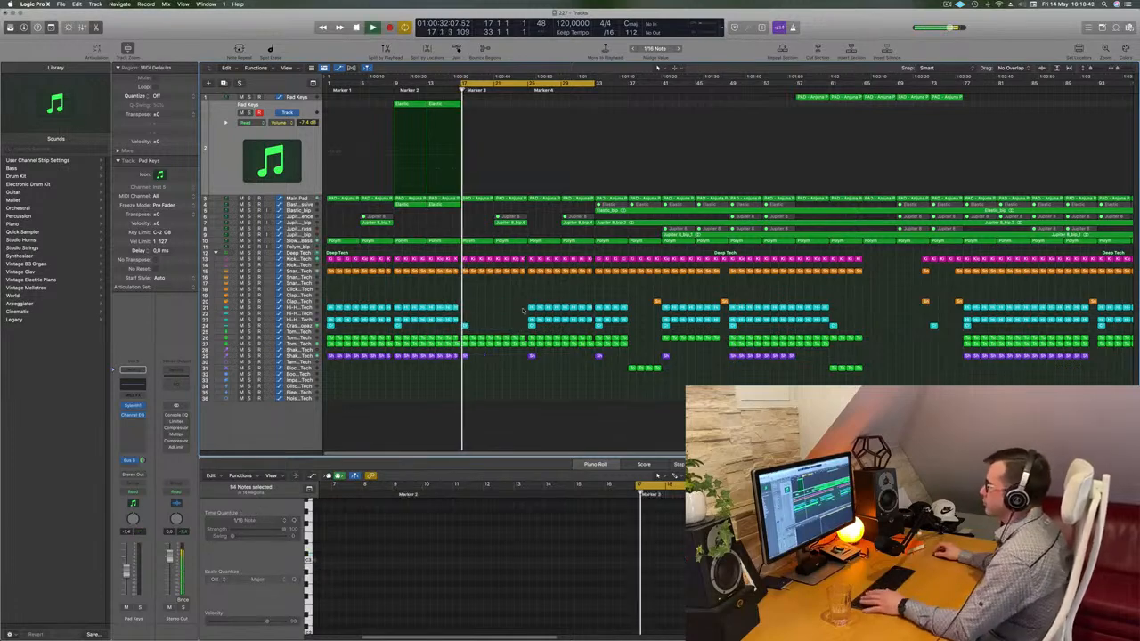
scroll(505, 309, up, 4)
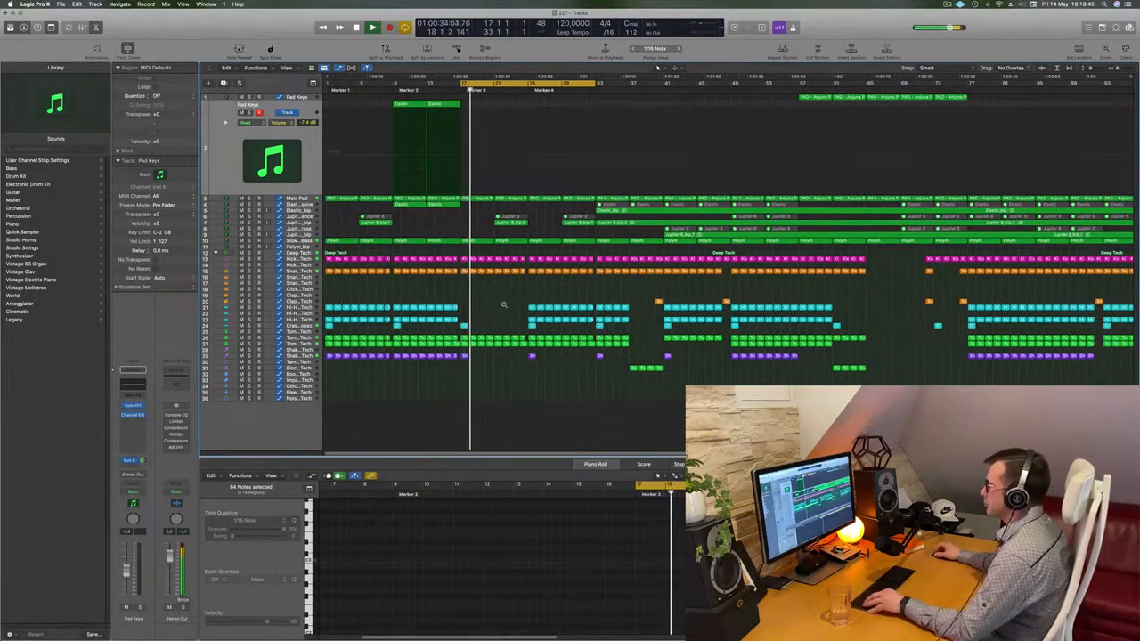
scroll(505, 309, down, 2)
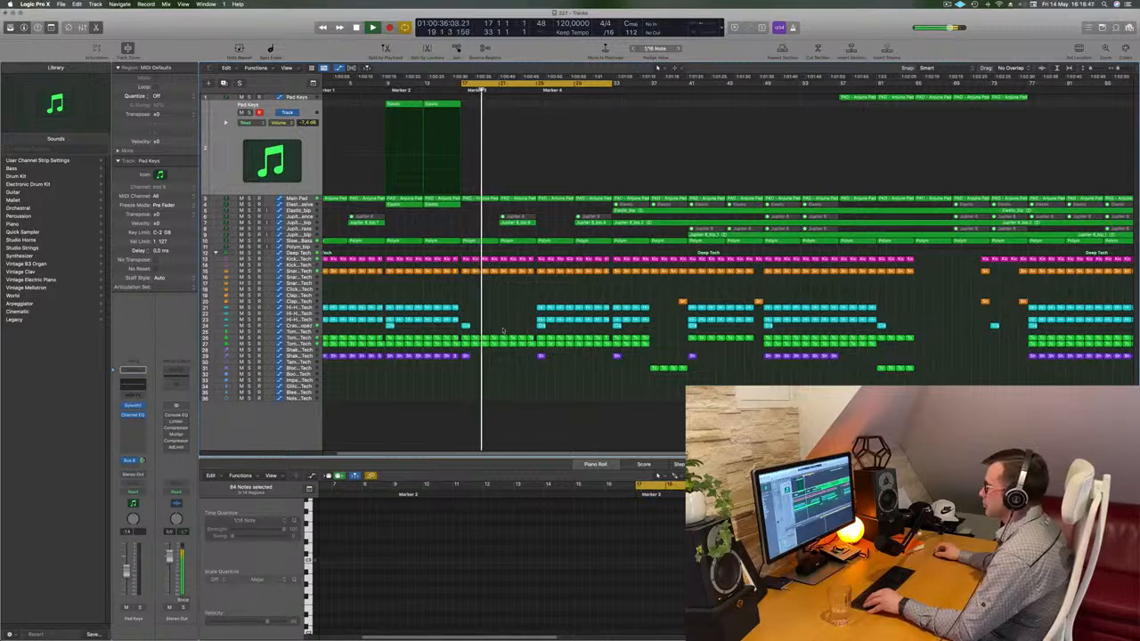
Try the section without the Tom regions in bars 21–25, undo their deletion, and restart playback from bar 17.
drag(503, 331, 530, 352)
key(Delete)
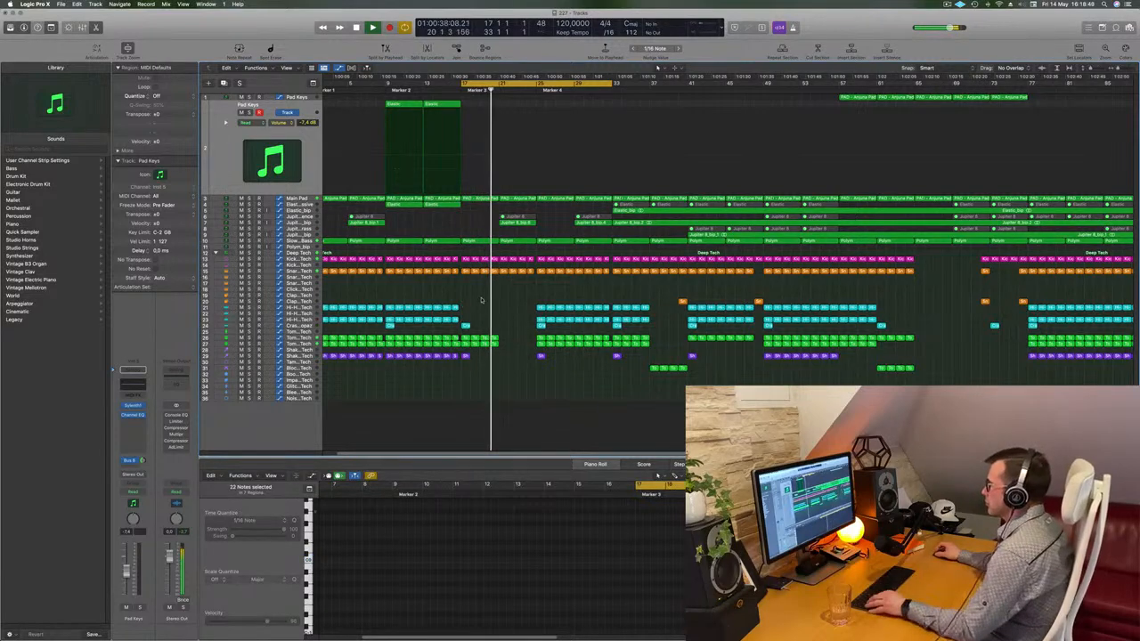
scroll(488, 301, up, 2)
scroll(491, 301, down, 2)
scroll(493, 303, right, 1)
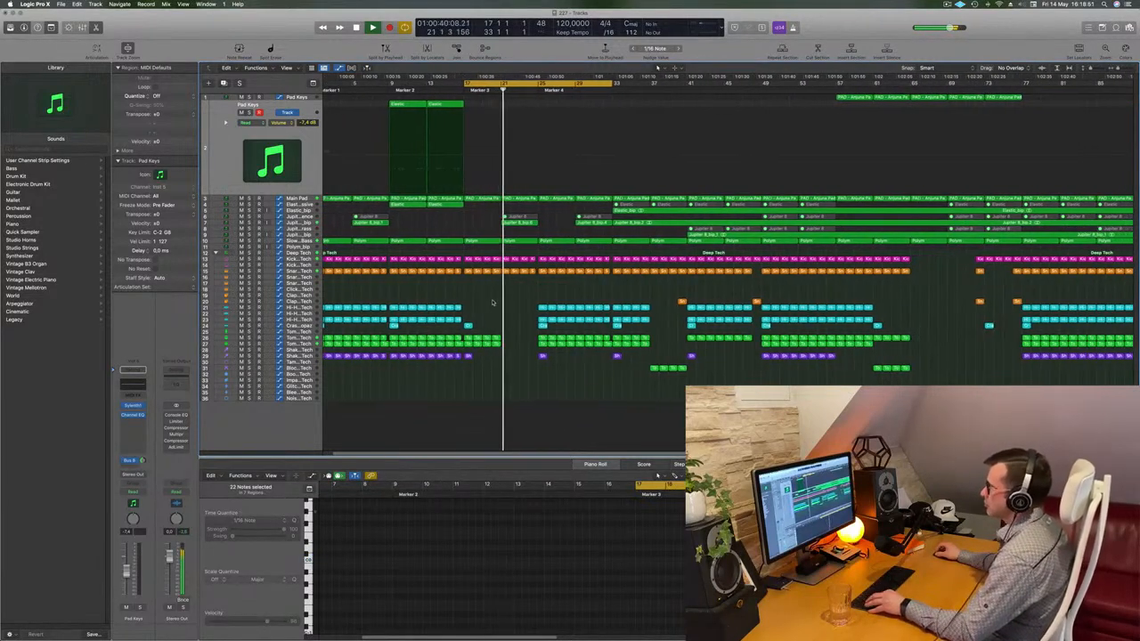
scroll(493, 303, right, 3)
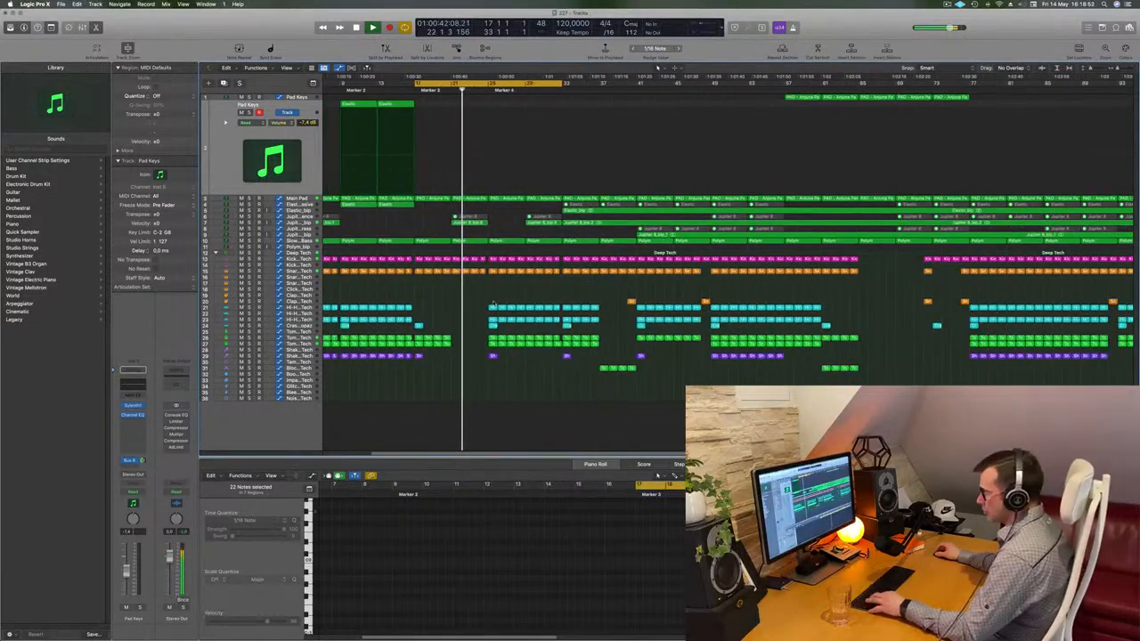
key(super+z)
key(space)
Raise the Main Pad automation curve between bars 21 and 25 while the cycle plays.
scroll(478, 235, up, 1)
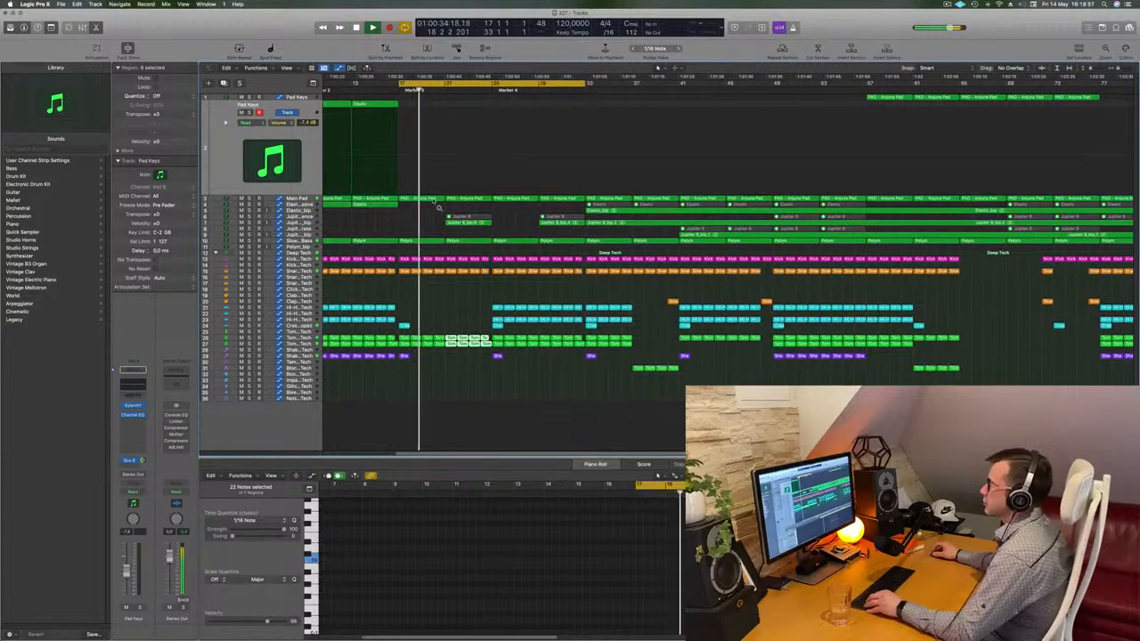
key(super+Left)
key(Down)
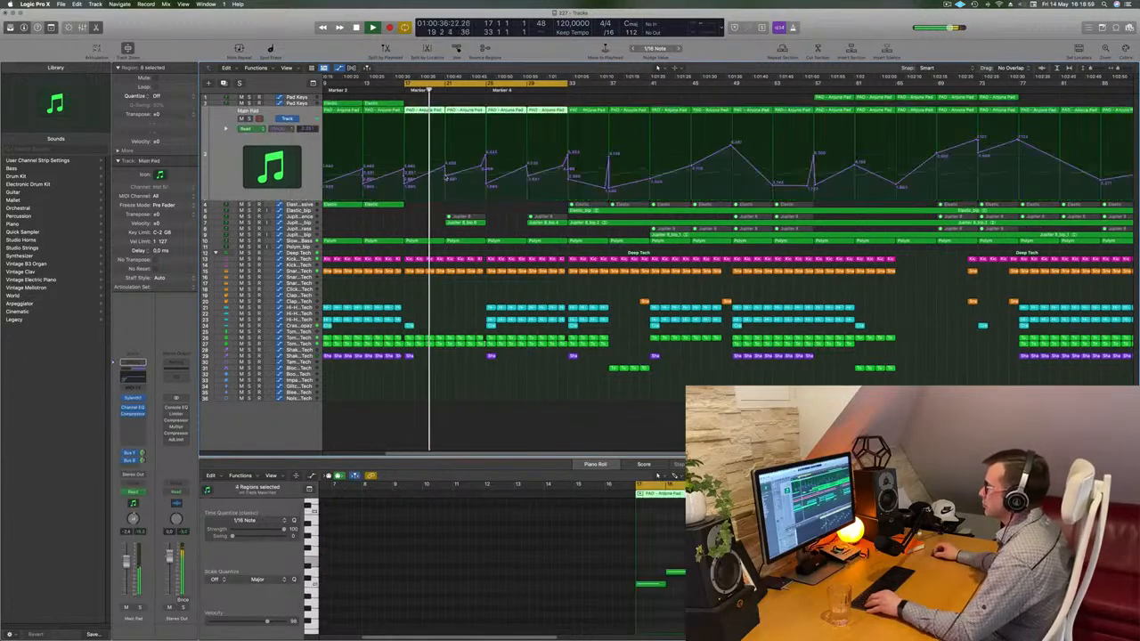
drag(445, 165, 488, 153)
key(super+Left)
key(super+Left)
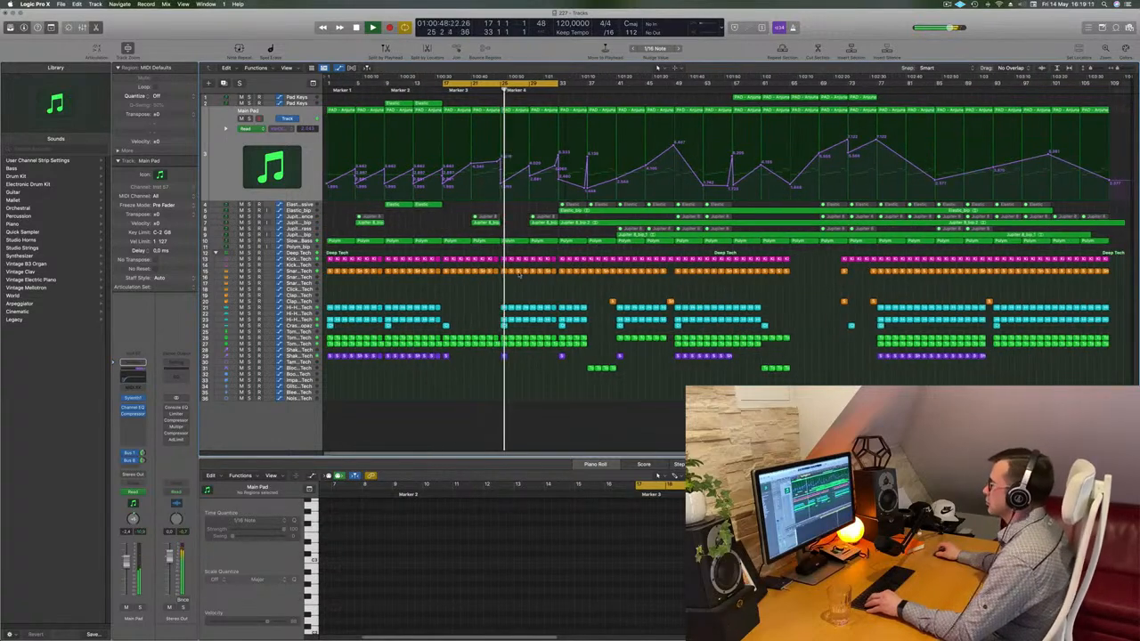
key(super+Right)
key(super+Left)
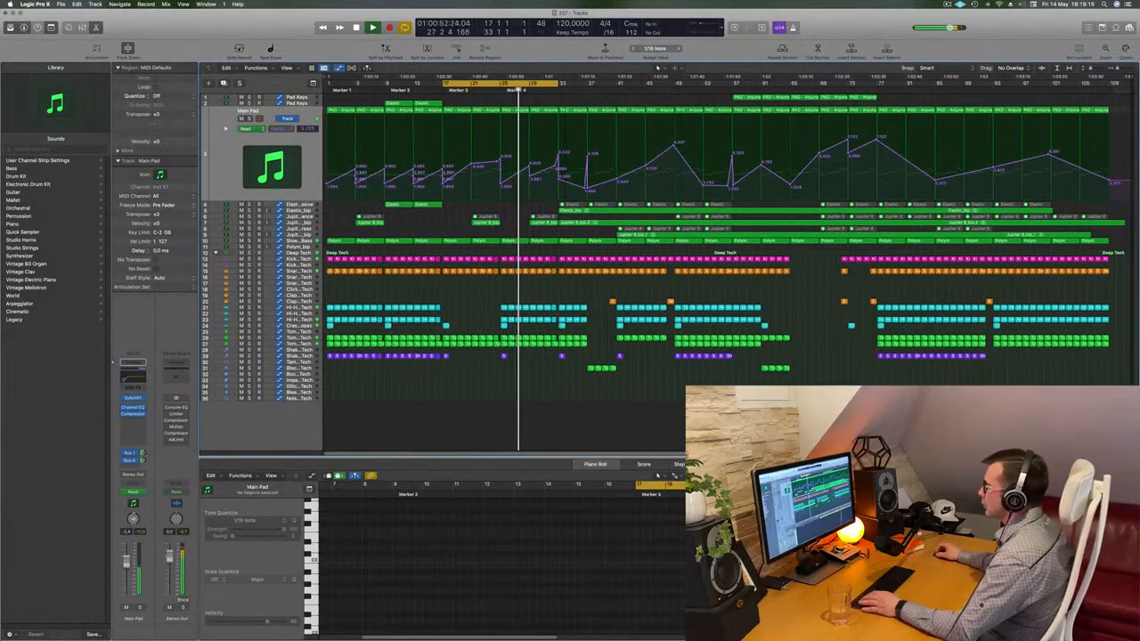
Repeat the Shaker 2 region from bar 25 to bar 33 and restart playback from bar 17.
click(505, 356)
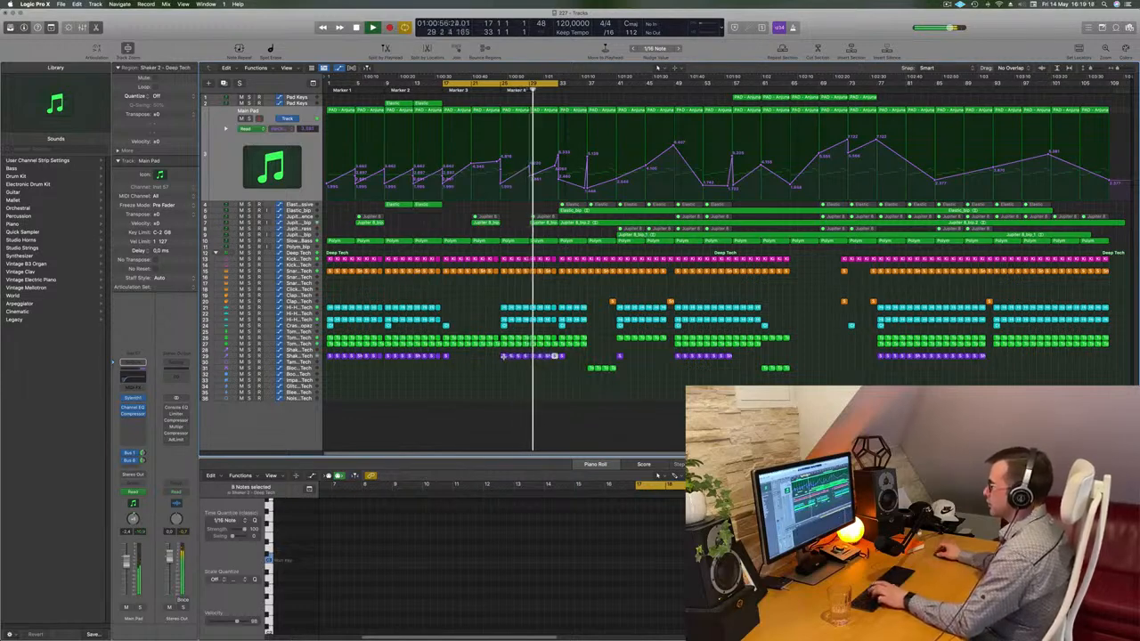
key(space)
key(space)
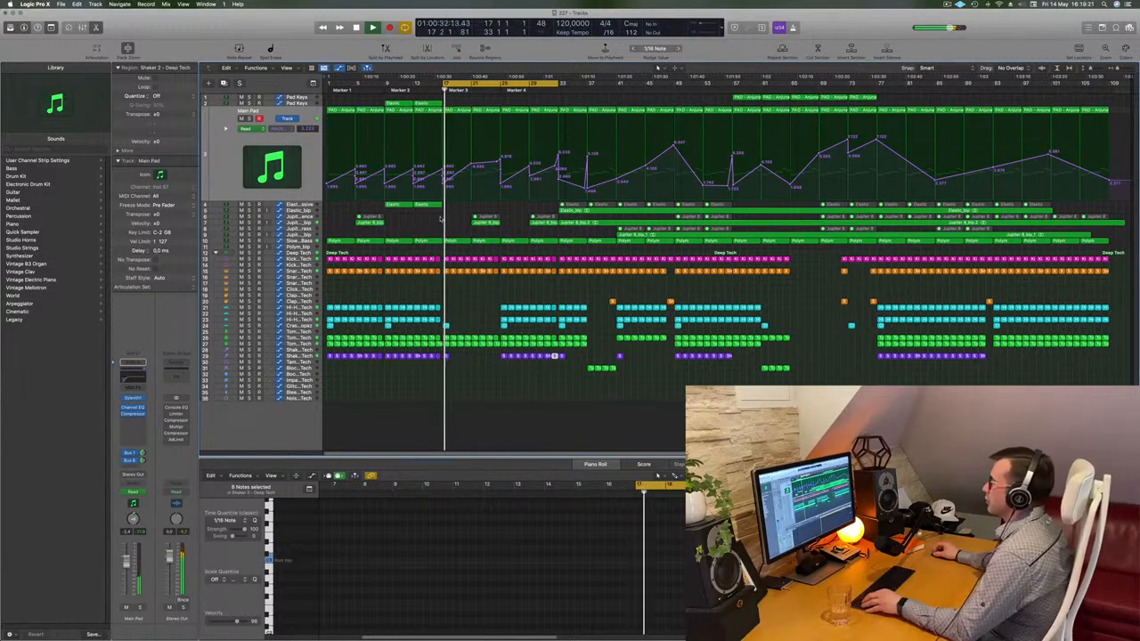
Add a rising peak to the Main Pad automation just before bar 25.
scroll(440, 222, up, 5)
scroll(441, 250, left, 1)
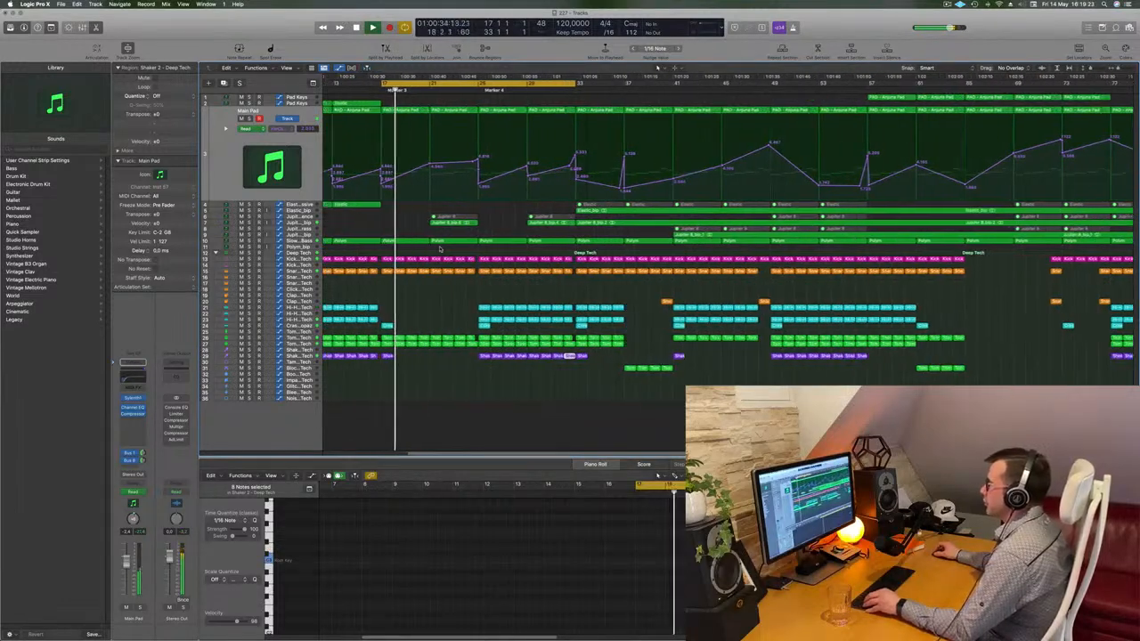
scroll(440, 249, left, 1)
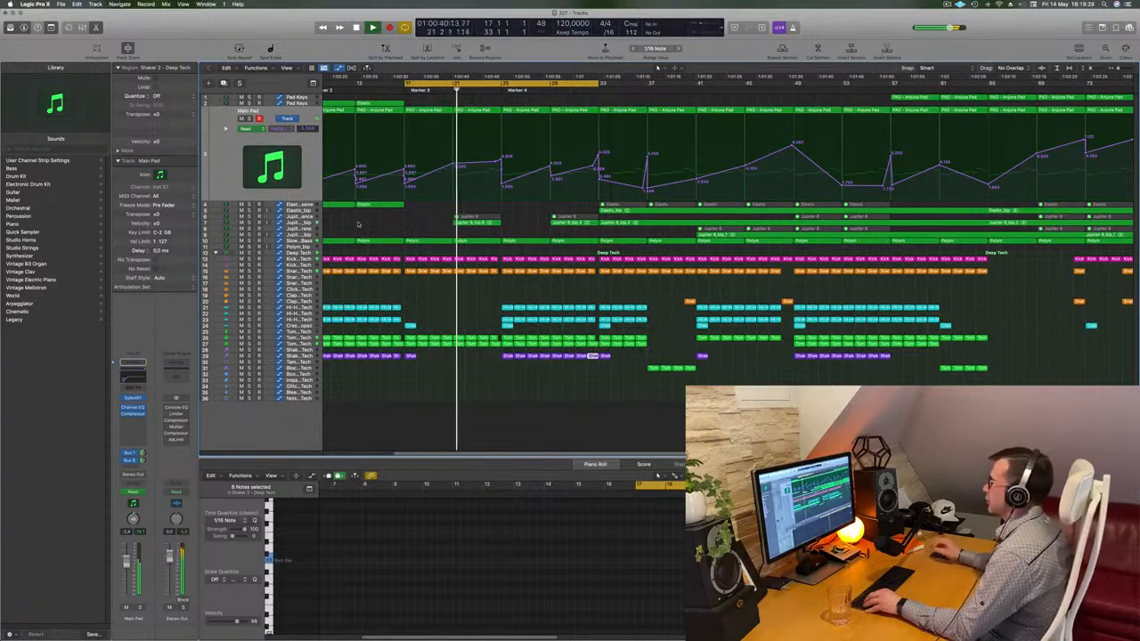
scroll(373, 223, right, 1)
key(super+Left)
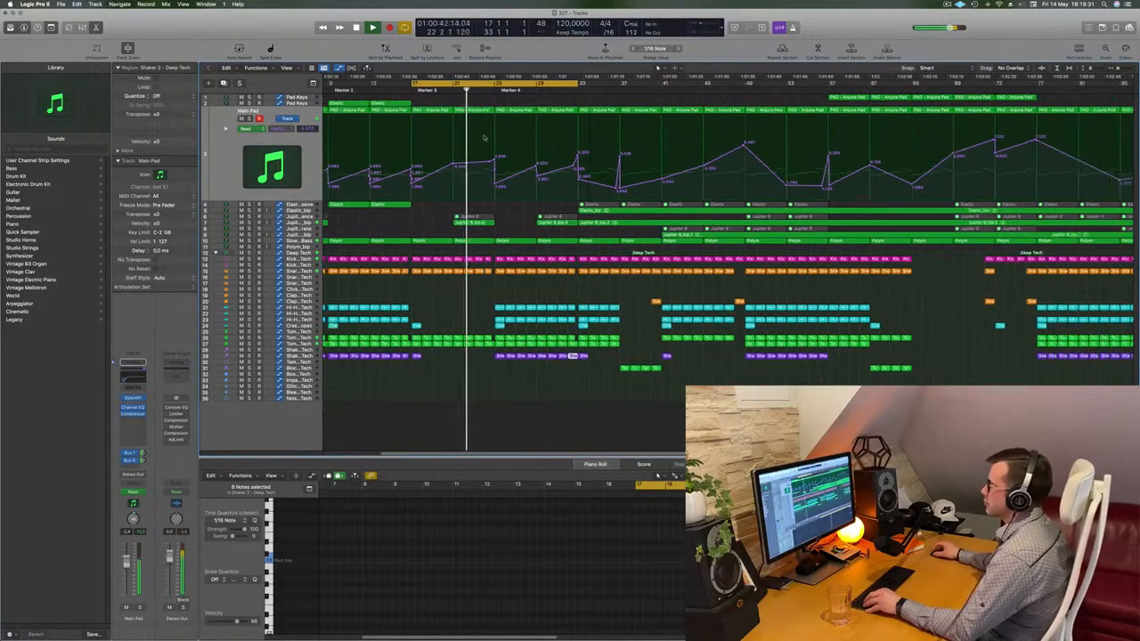
click(492, 156)
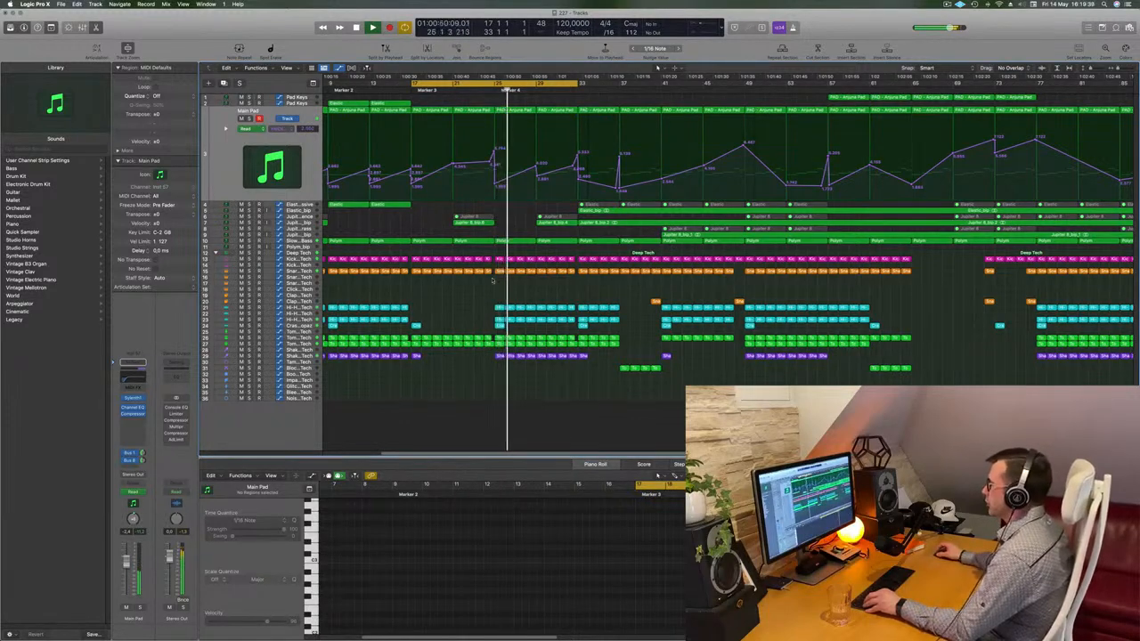
Move the 16-bar cycle range to bars 33–49 and play it from bar 33.
key(super+Right)
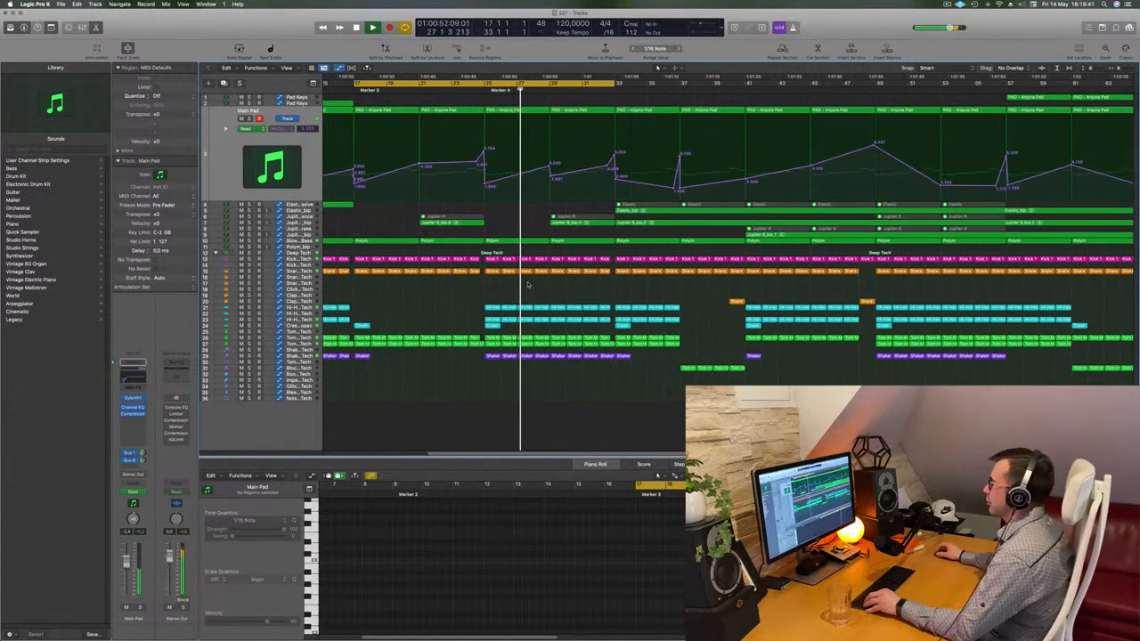
key(super+Left)
key(super+Left)
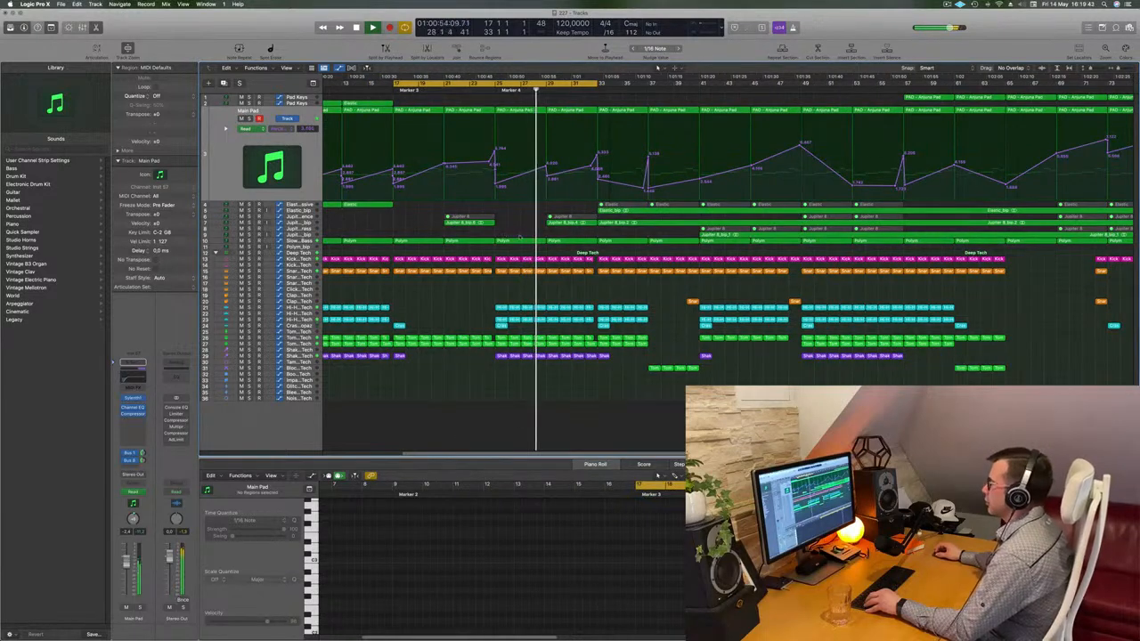
key(super+Right)
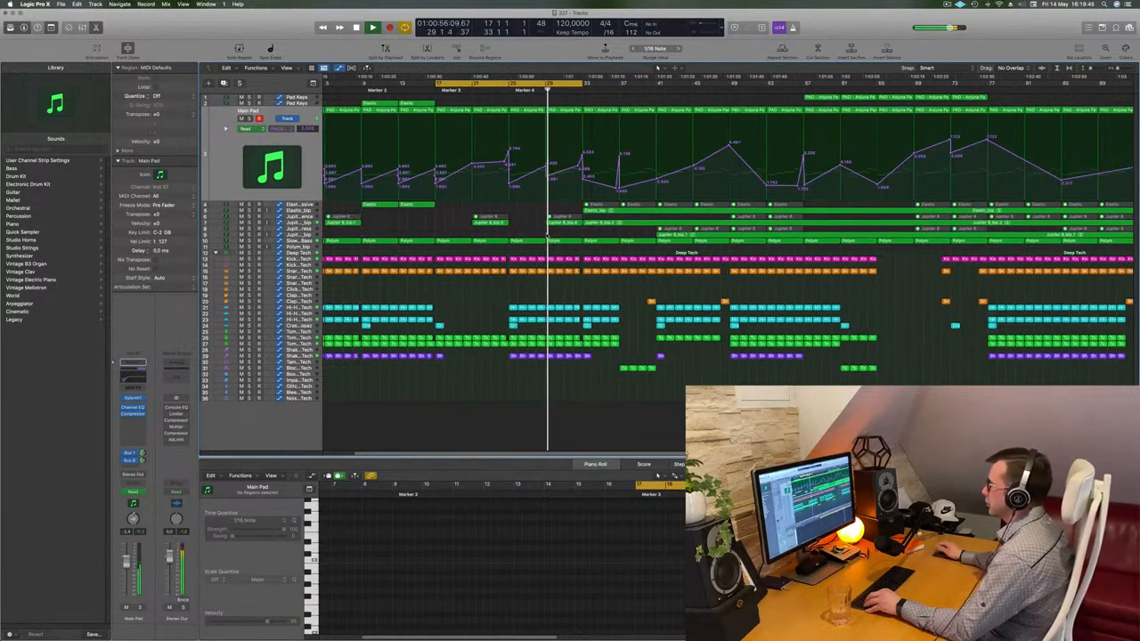
key(super+Left)
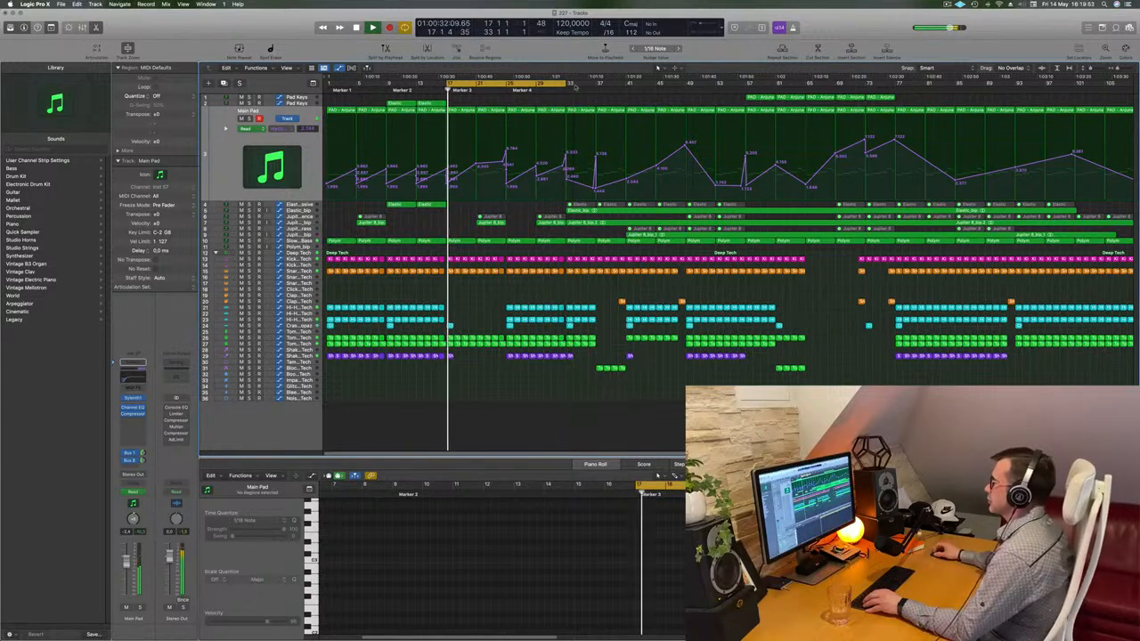
drag(549, 83, 668, 83)
key(space)
key(space)
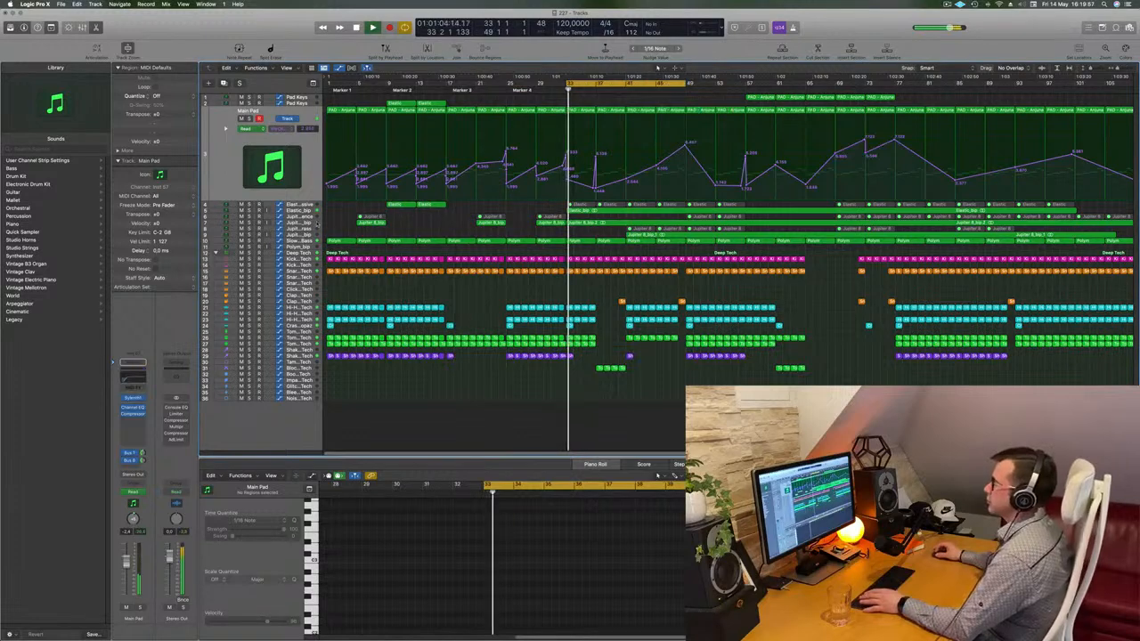
key(space)
key(space)
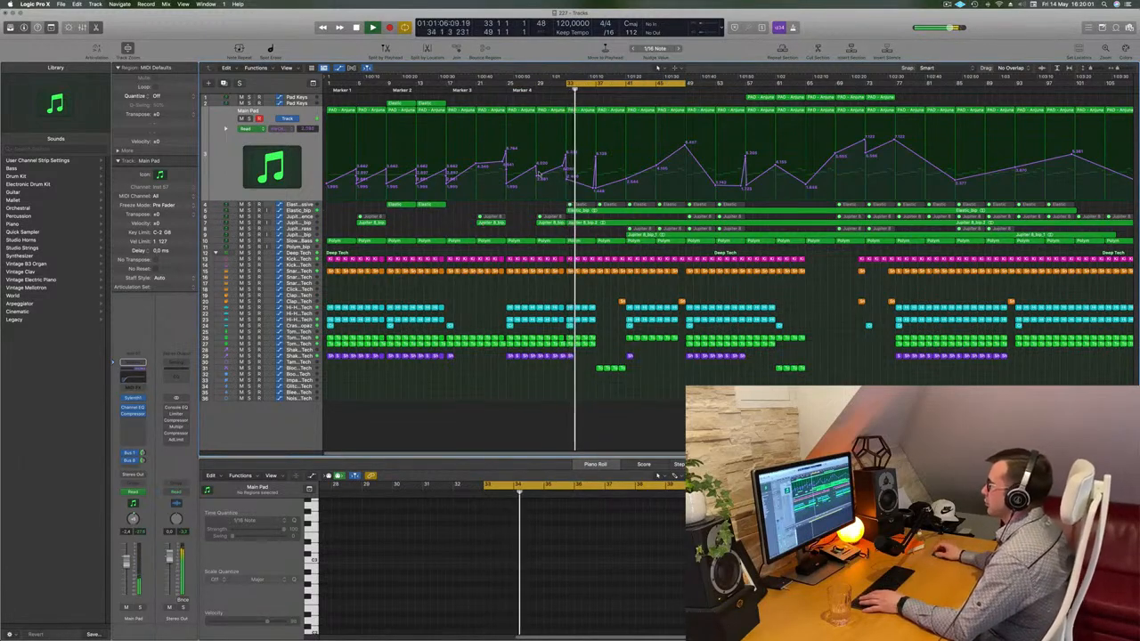
key(space)
key(space)
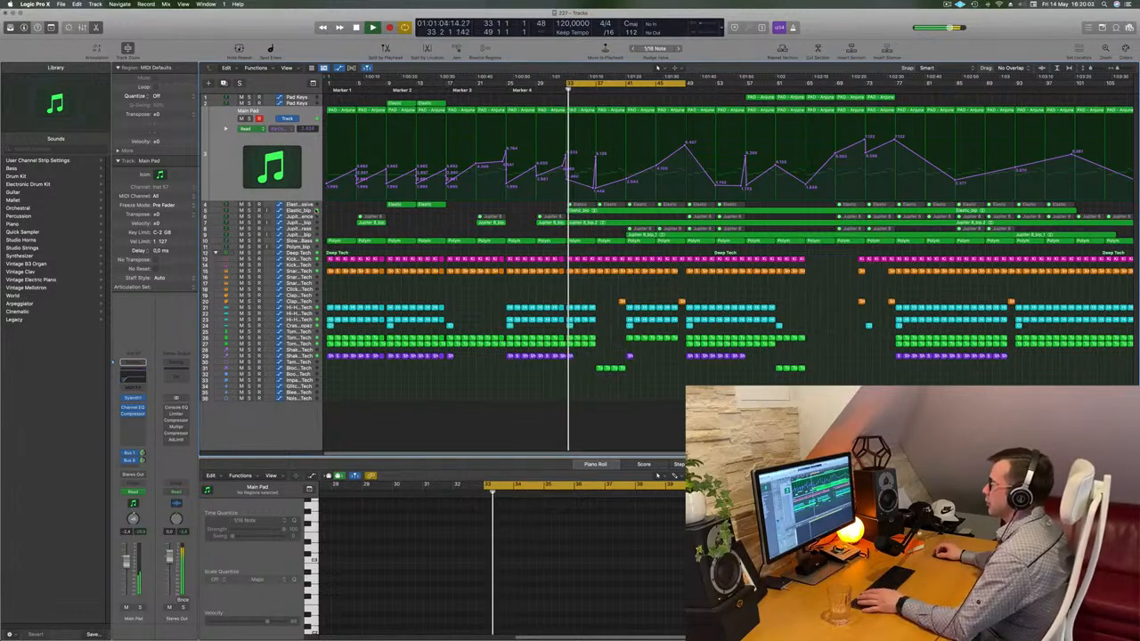
Mute the Elastic_bip track, play from bar 33, and delete the track's bounced audio region.
click(306, 211)
key(space)
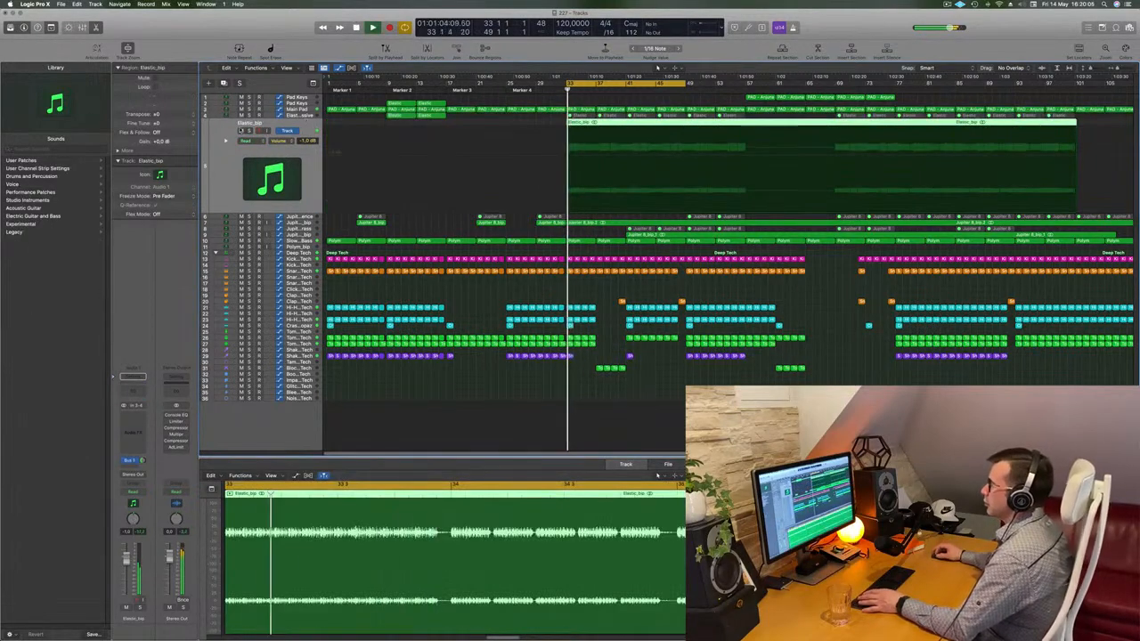
click(242, 131)
key(space)
key(space)
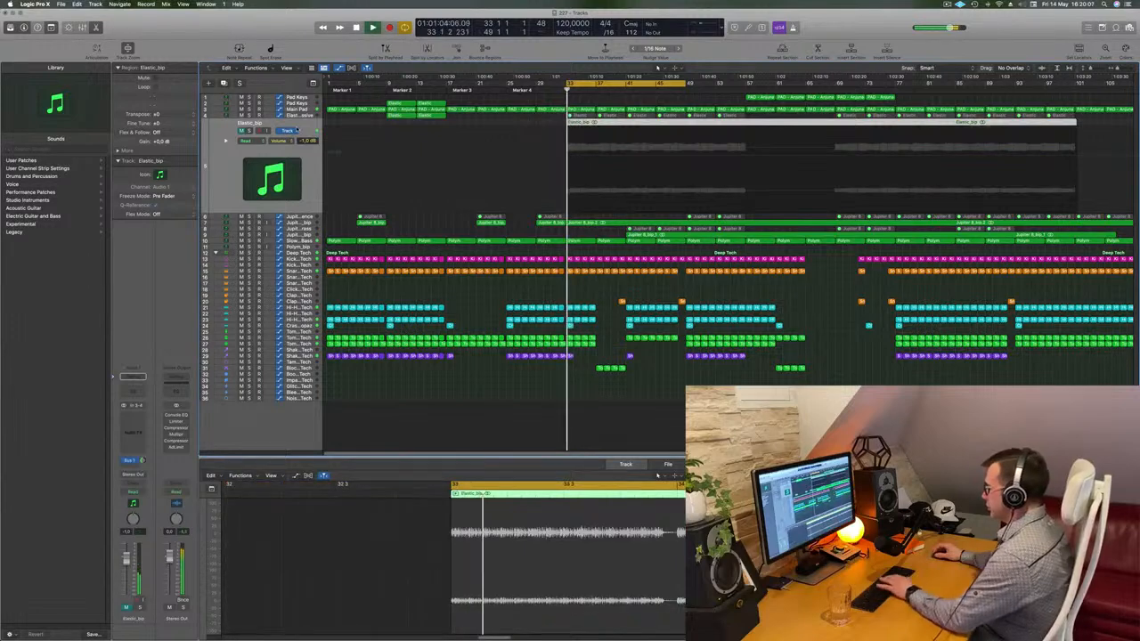
key(Delete)
Unmute all the muted Elastic regions on the Elastic - Massive track from bar 33 onward and play the cycle.
click(306, 116)
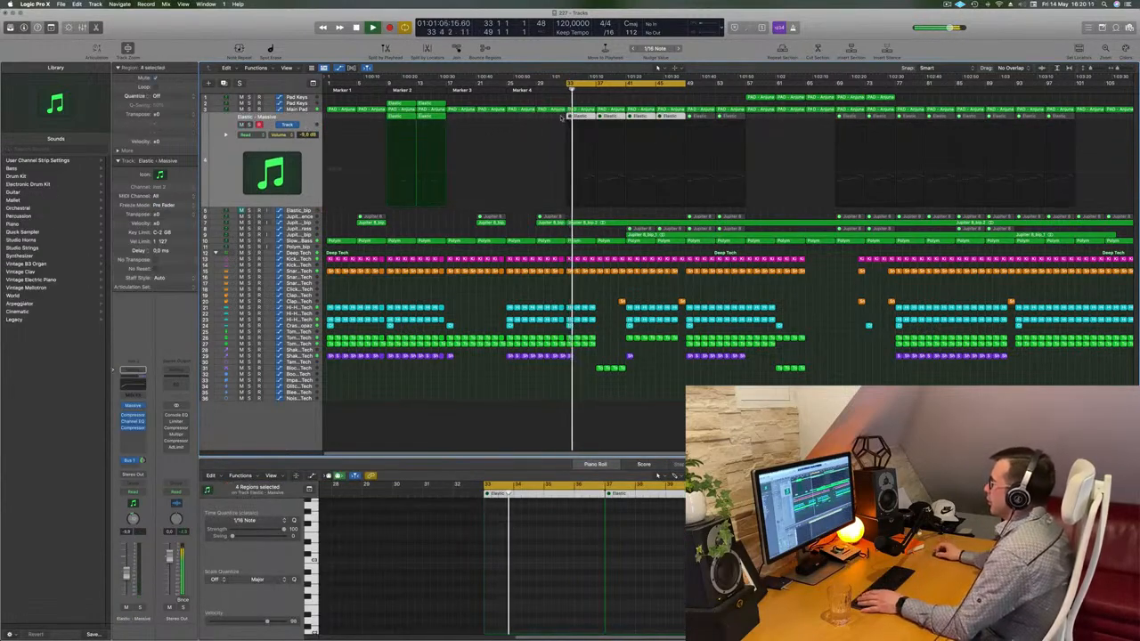
drag(561, 118, 1101, 123)
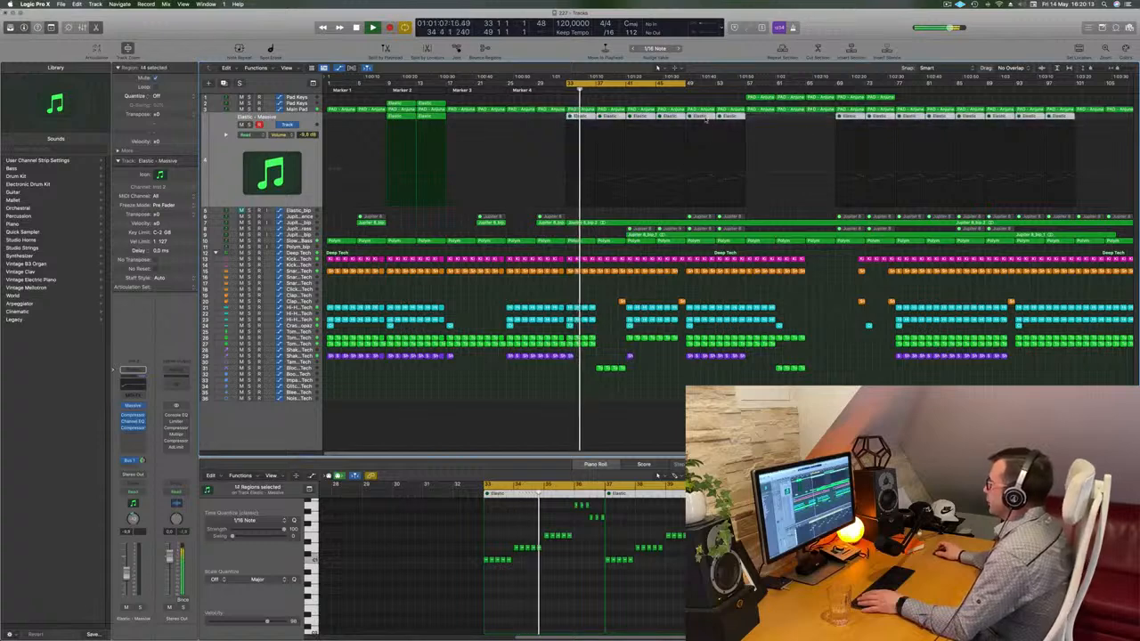
right_click(706, 118)
click(724, 120)
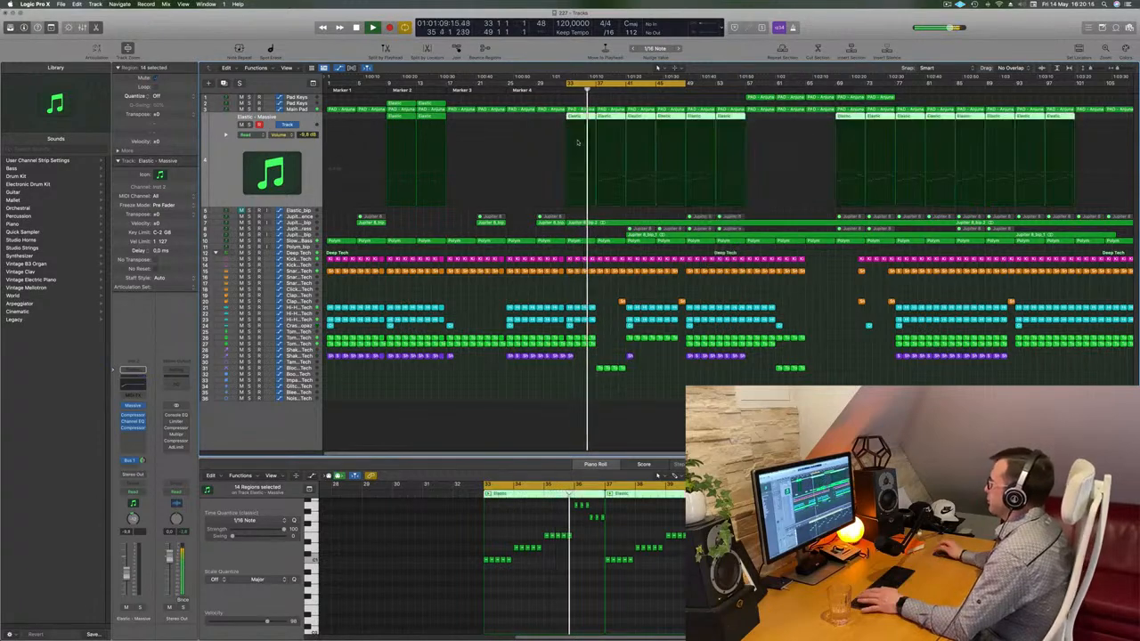
click(309, 156)
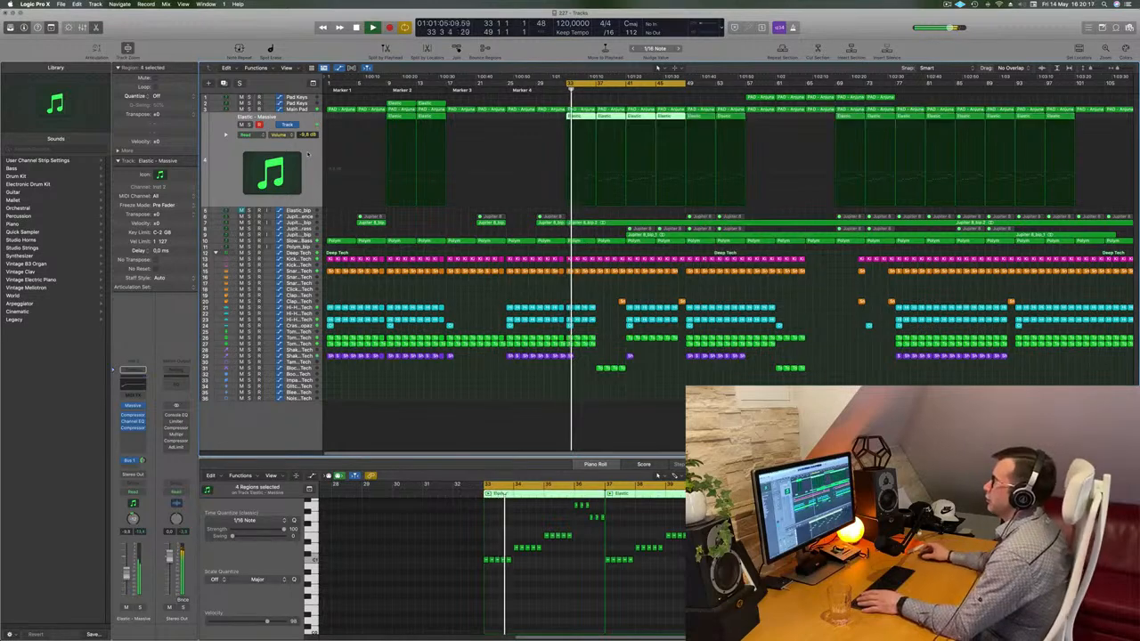
key(space)
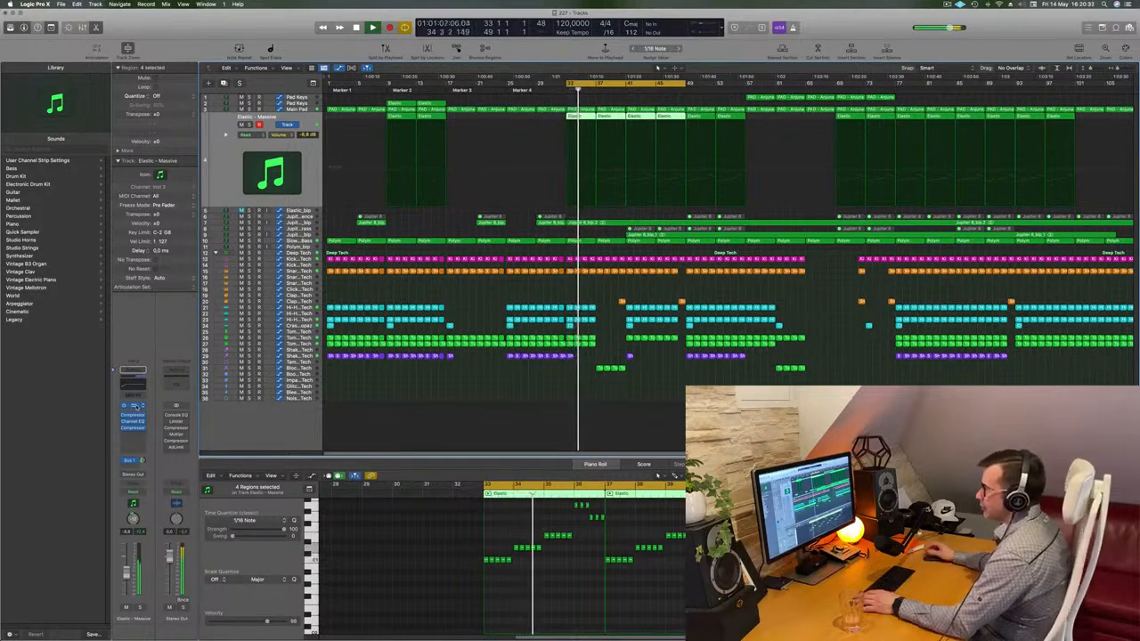
Set the Elastic - Massive track's volume to -6,0 dB and adjust the Filter 1 cutoff in its Massive synth.
click(134, 406)
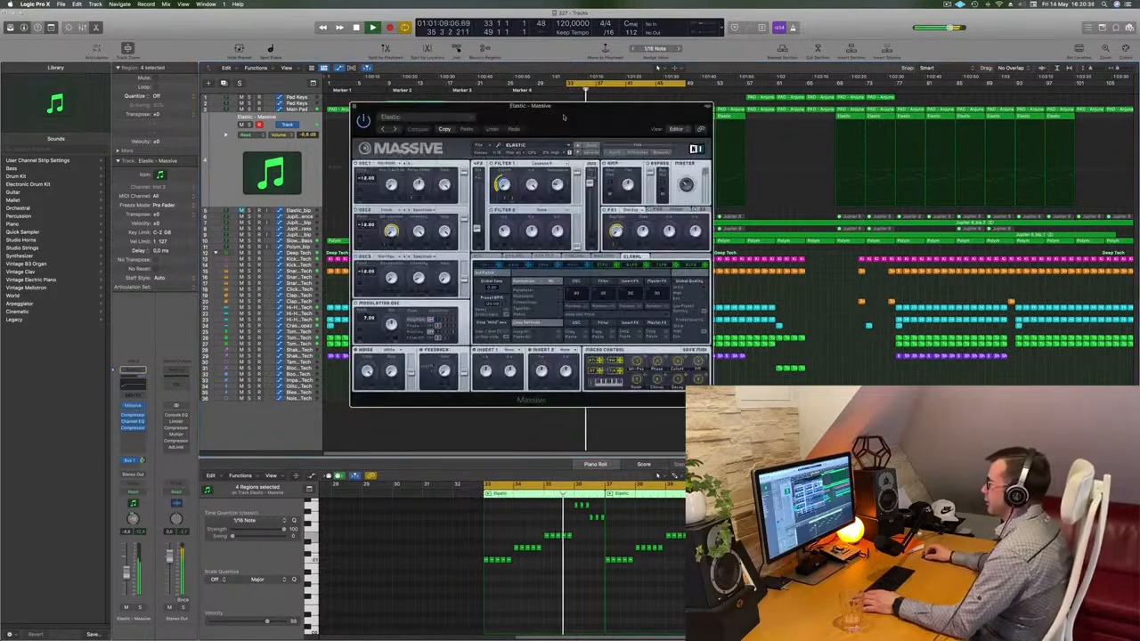
drag(563, 116, 935, 124)
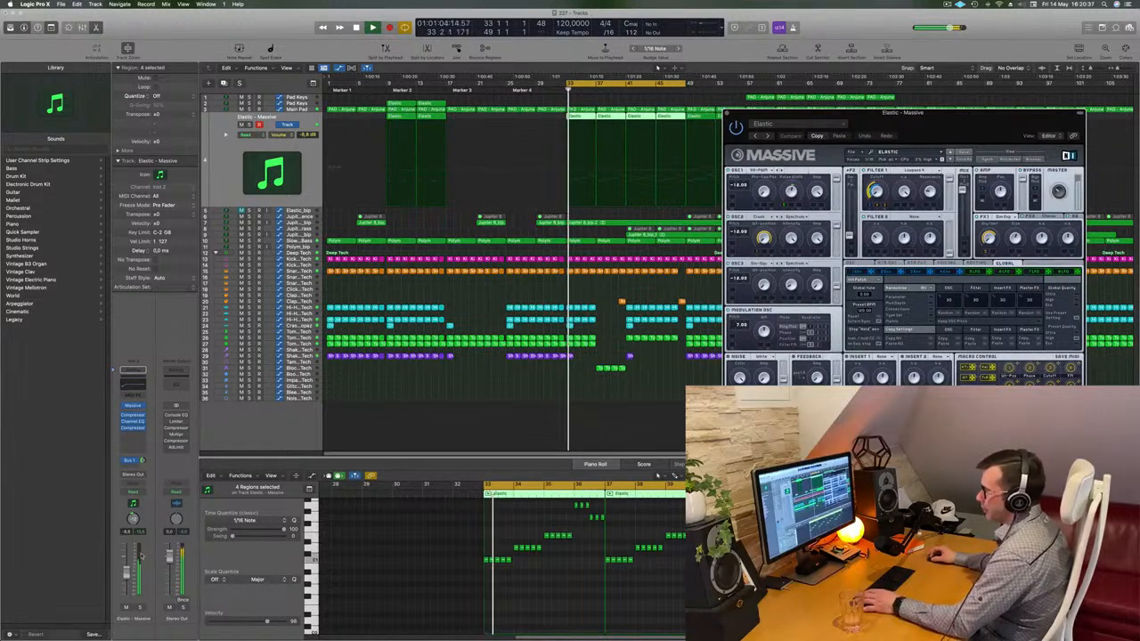
key(space)
key(space)
drag(127, 565, 126, 564)
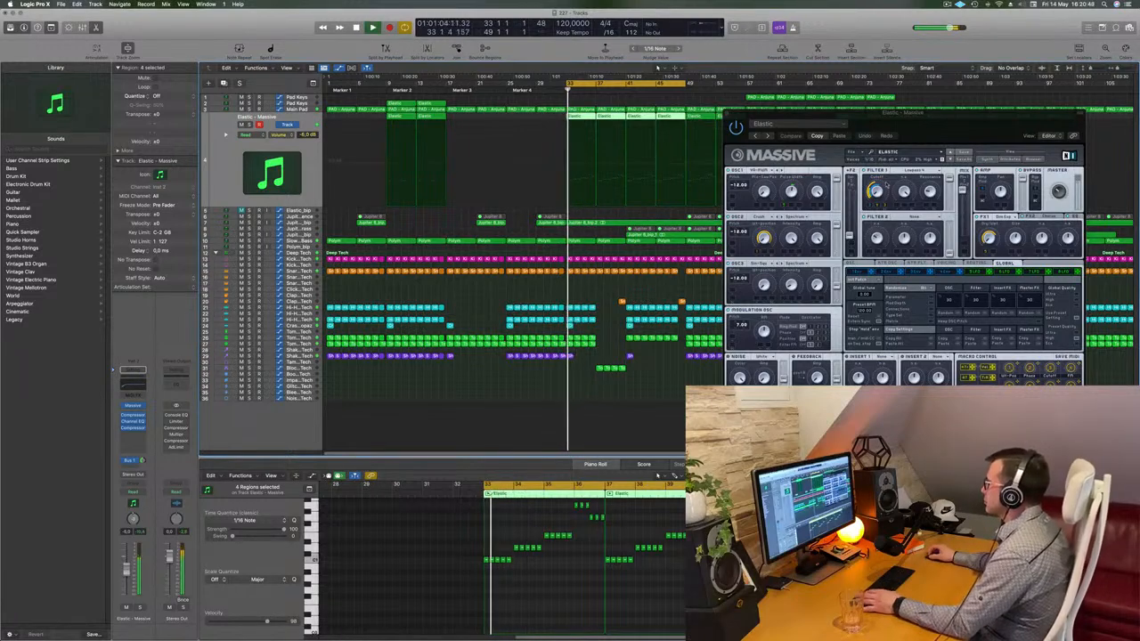
click(877, 179)
drag(881, 183, 879, 200)
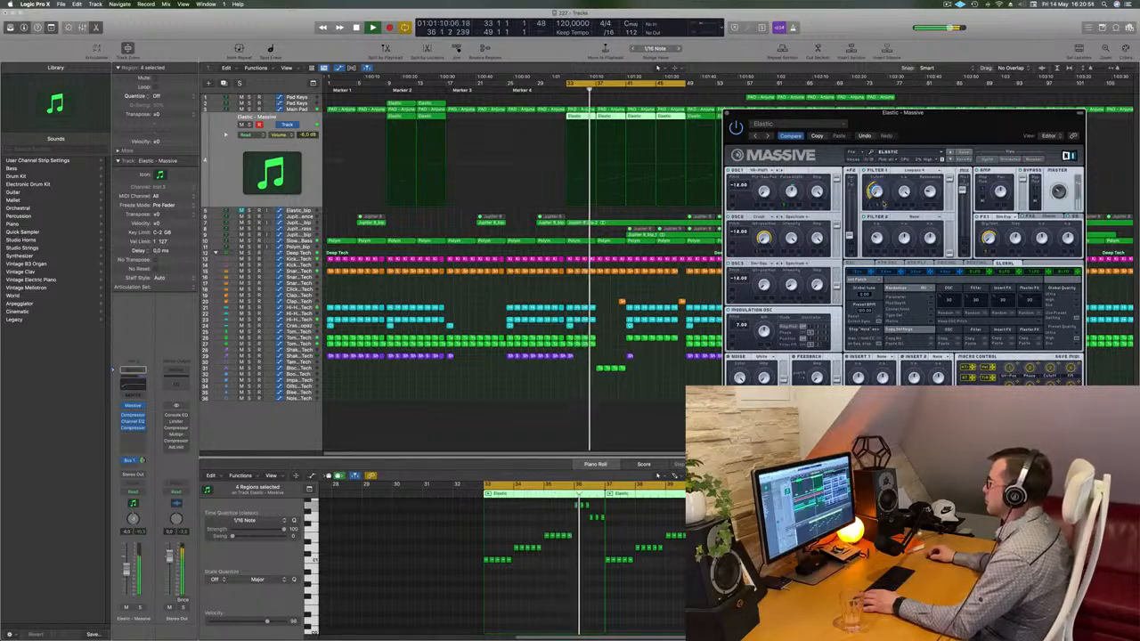
Close the Massive synth window and set the Elastic - Massive track's volume to -8,2 dB while playing the cycle from bar 33.
drag(969, 119, 903, 137)
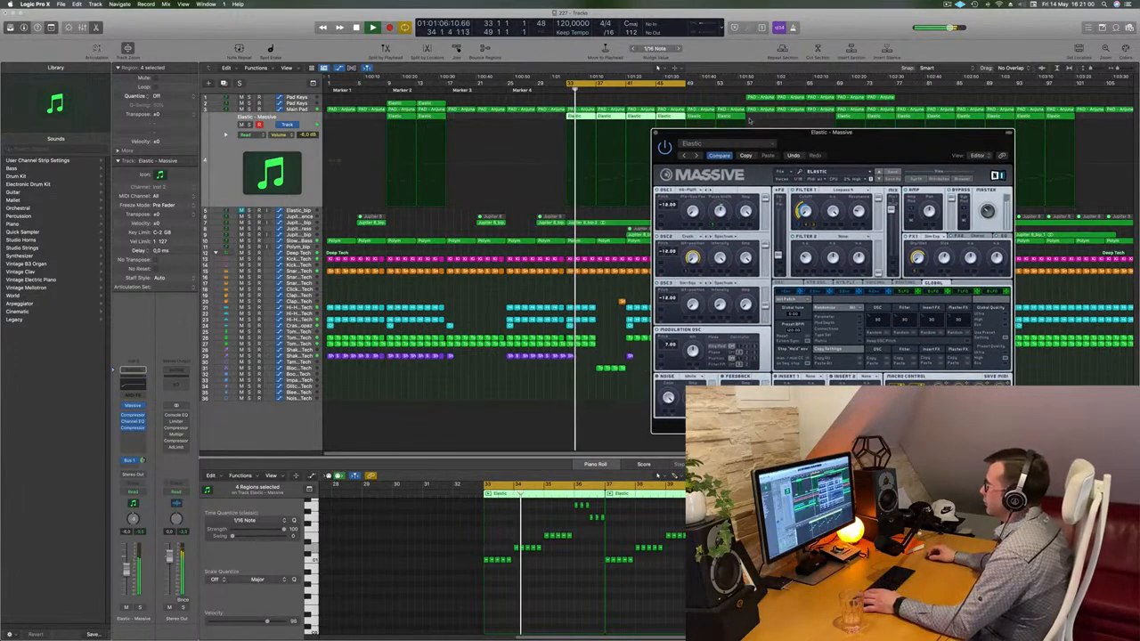
click(654, 132)
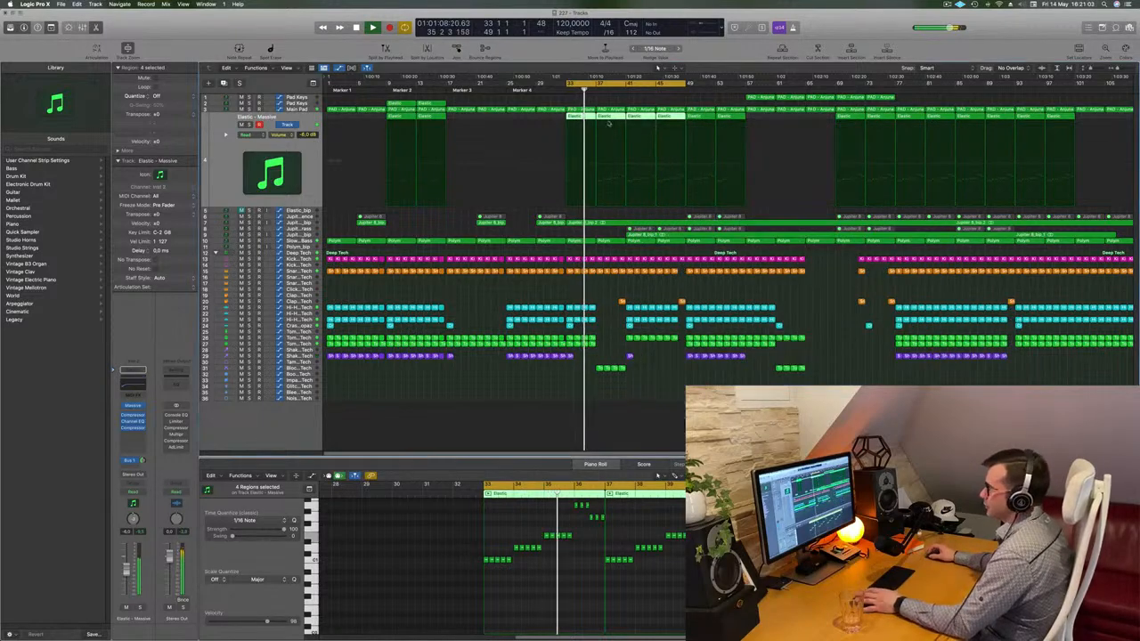
key(space)
key(space)
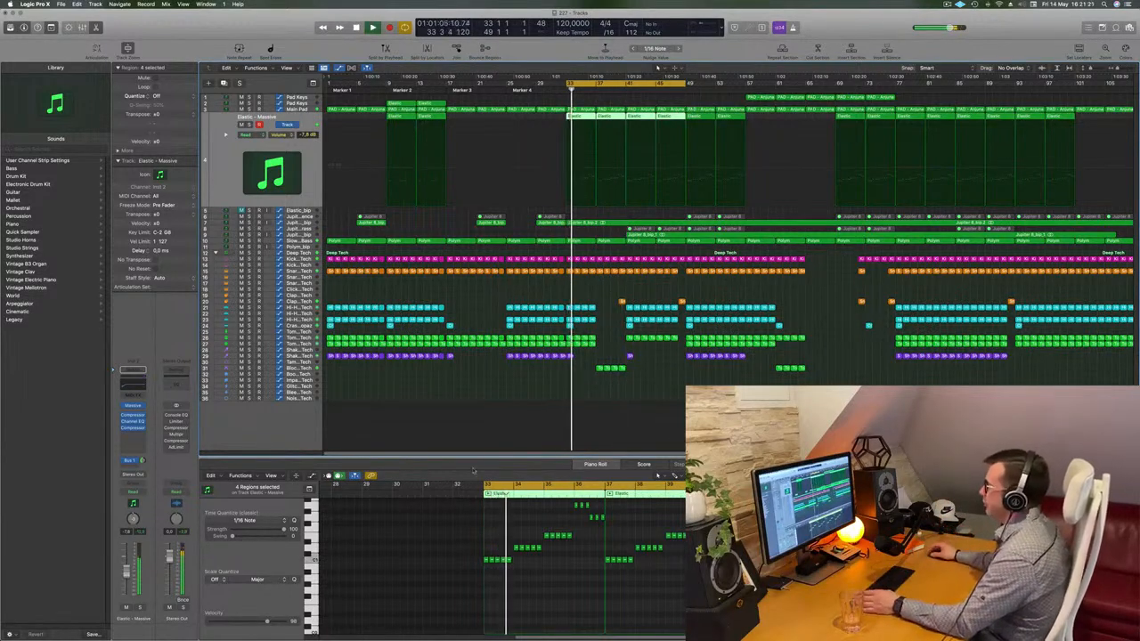
click(682, 426)
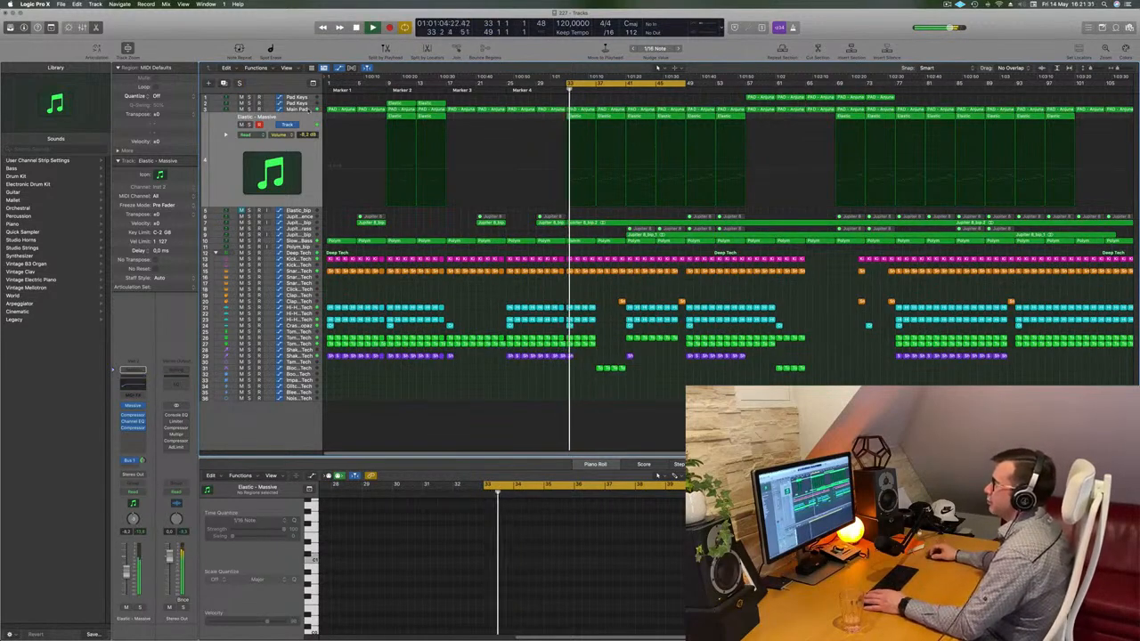
Adjust the Main Pad track's filter cutoff automation points at bars 33 and 37 so the curve rises gently between them.
click(303, 109)
click(568, 179)
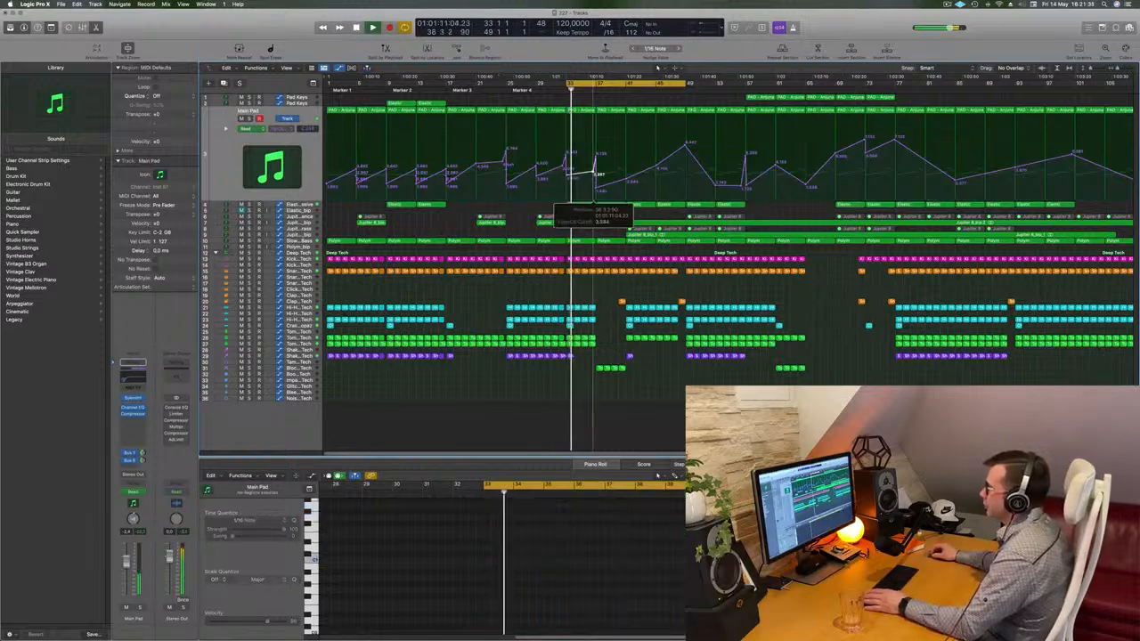
key(space)
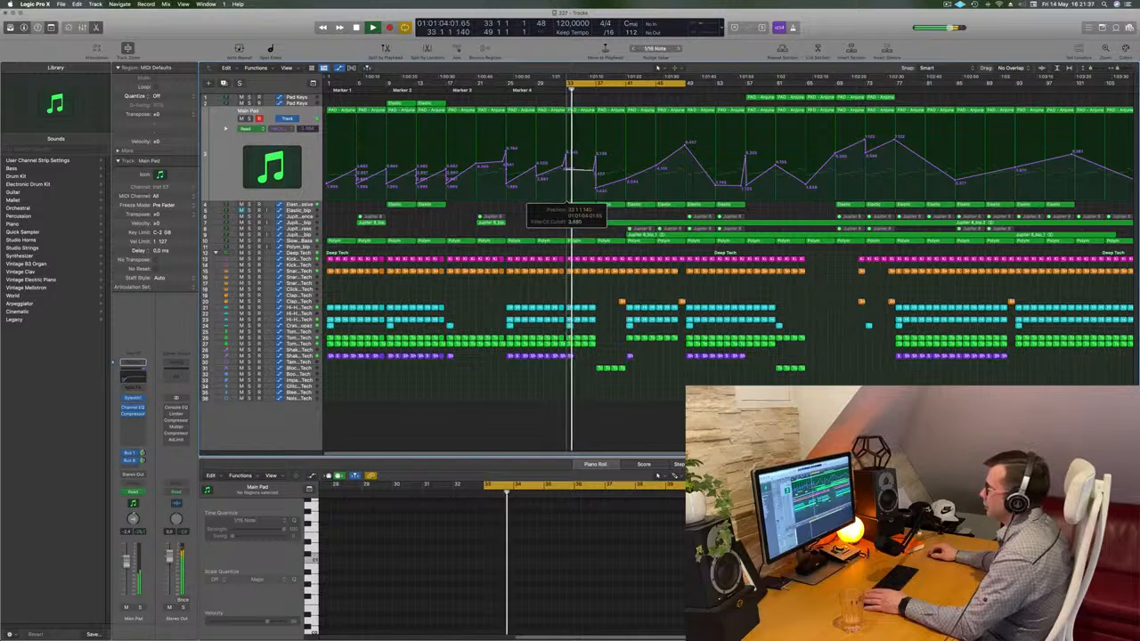
drag(567, 169, 568, 170)
key(space)
key(space)
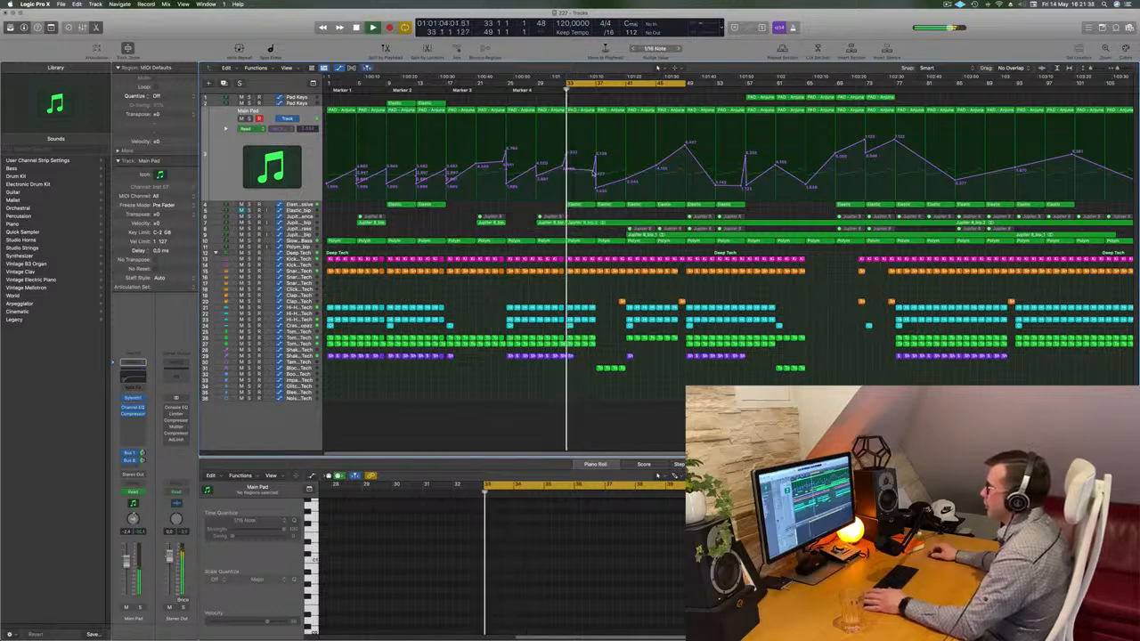
drag(595, 170, 594, 166)
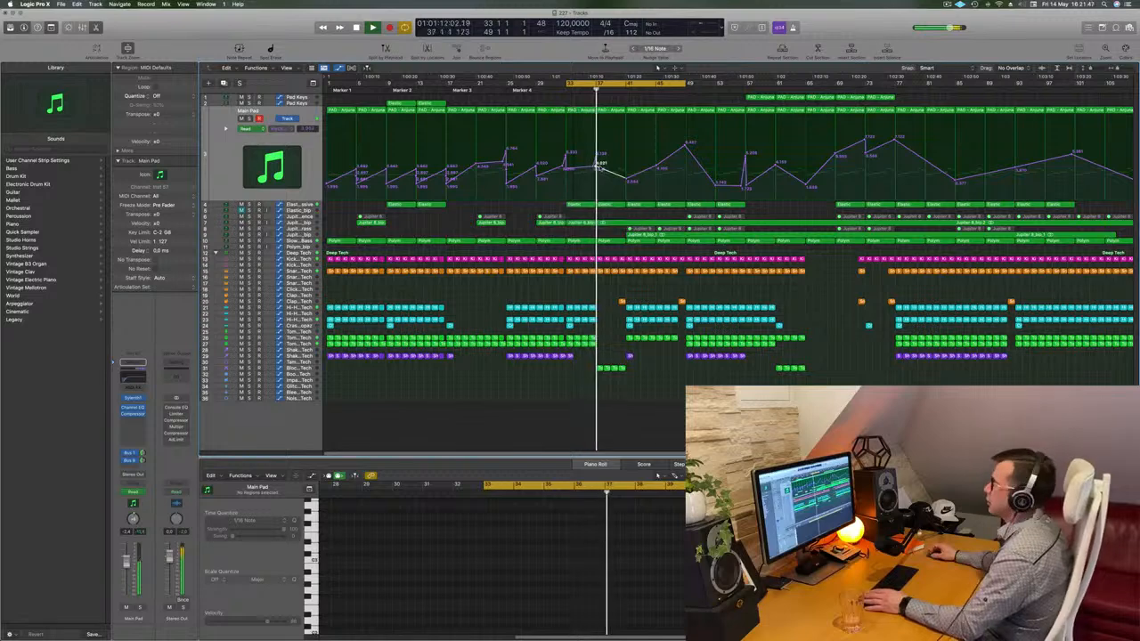
scroll(618, 262, up, 3)
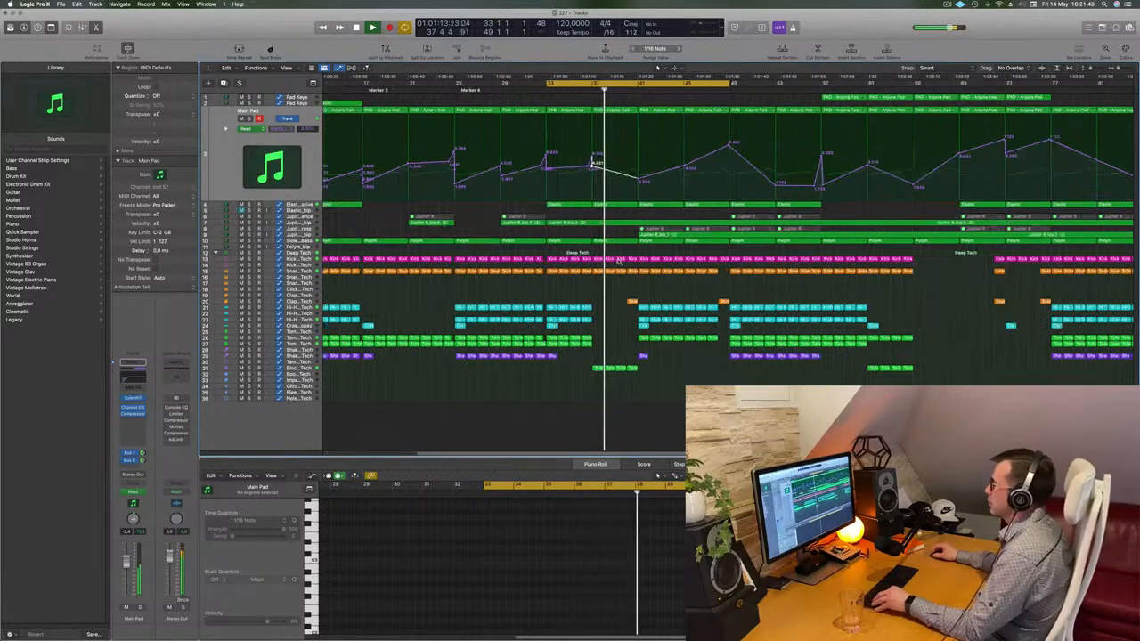
scroll(620, 264, down, 4)
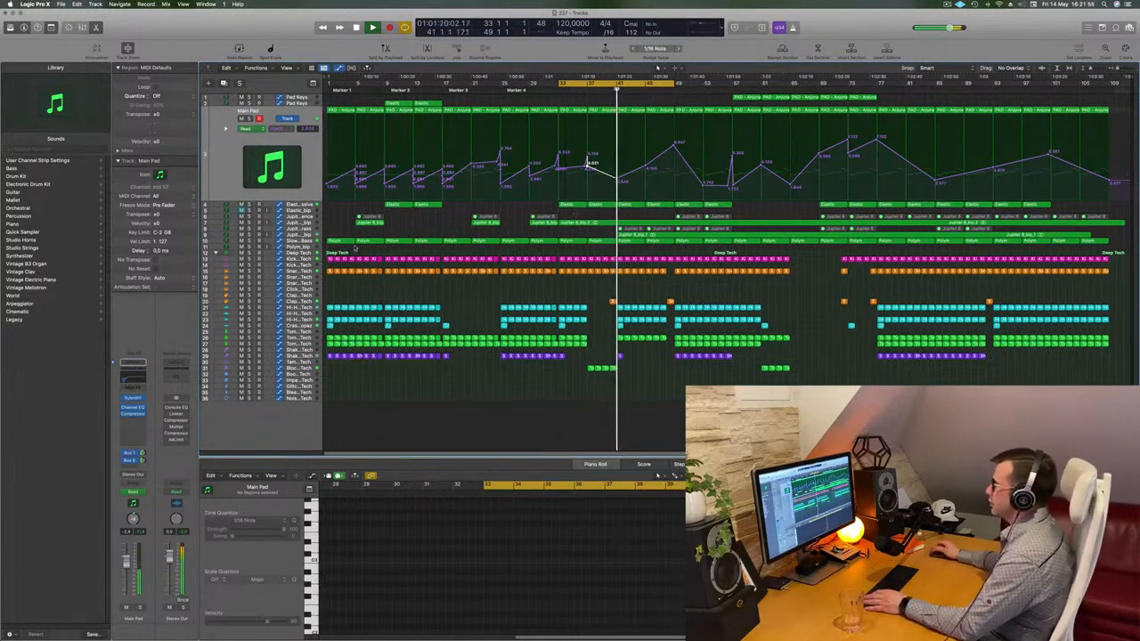
Delete the bounced Jupiter 8_bip_1 audio region that starts at bar 41 and play the cycle from bar 33.
click(304, 235)
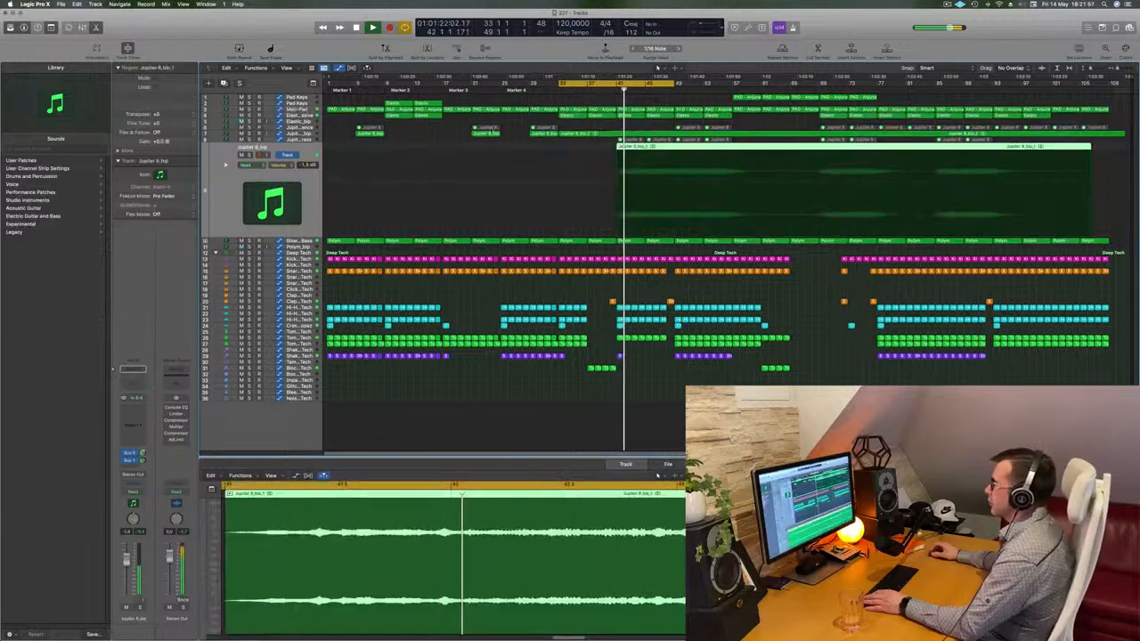
key(space)
key(space)
key(Delete)
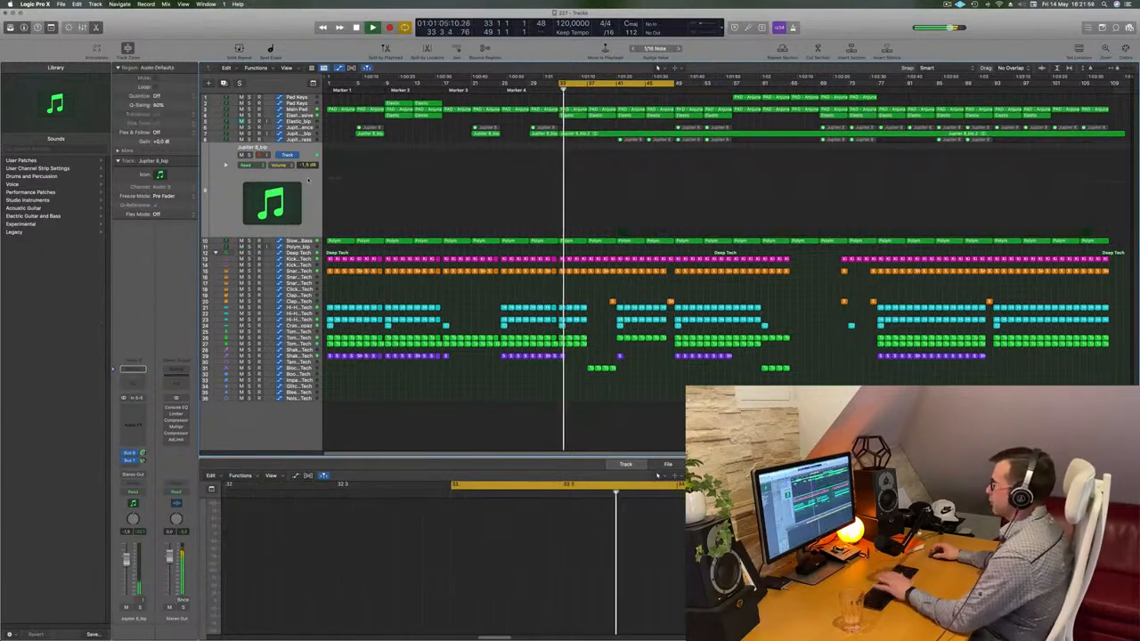
Unmute all the muted Jupiter 8 regions on the Jupiter 8 Top Brass track from bar 41 onward.
click(303, 140)
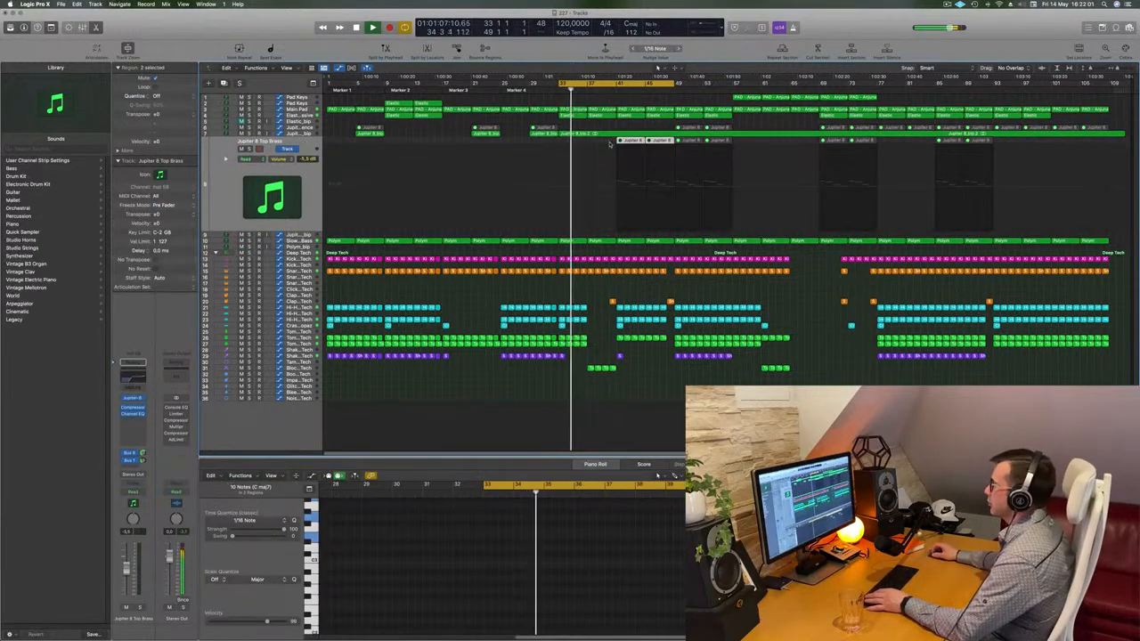
drag(607, 144, 993, 153)
right_click(985, 140)
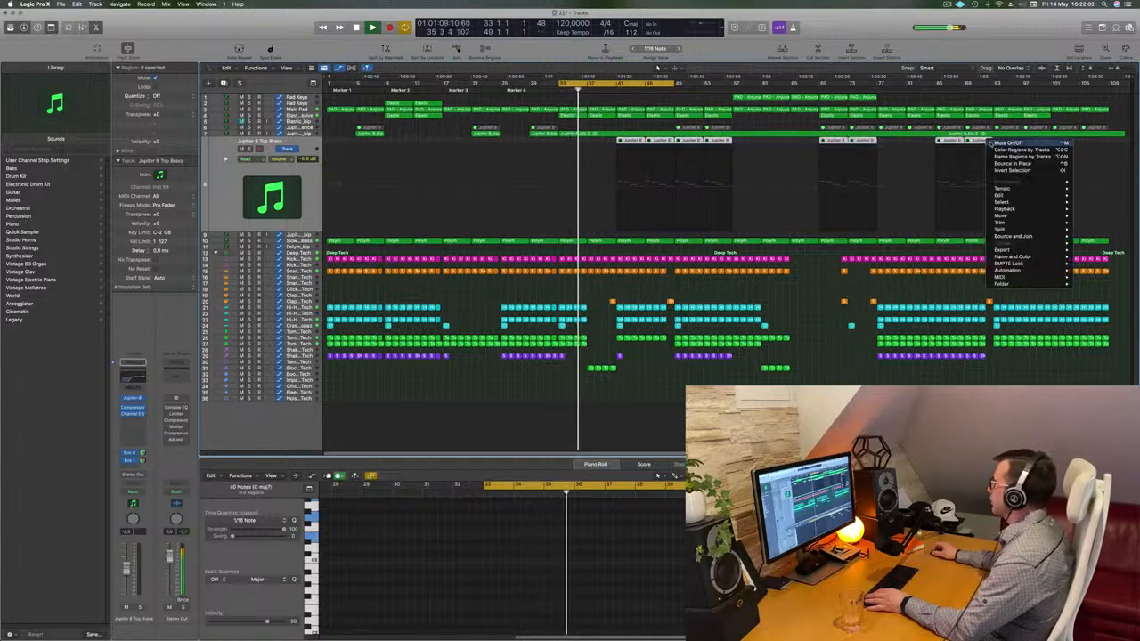
click(1009, 143)
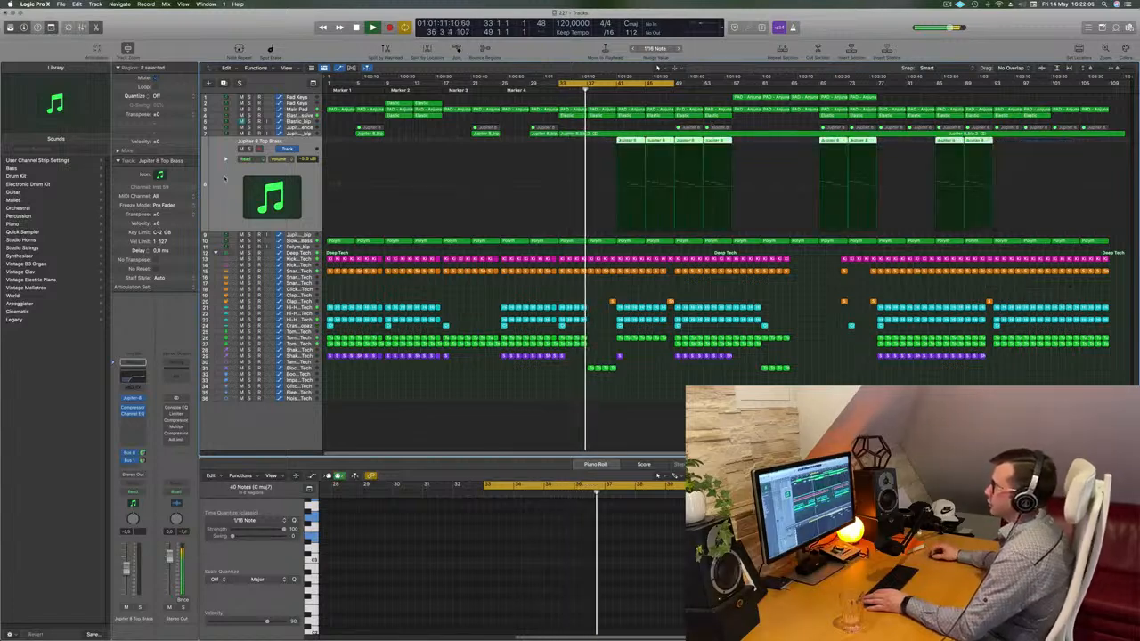
click(218, 182)
key(super+Right)
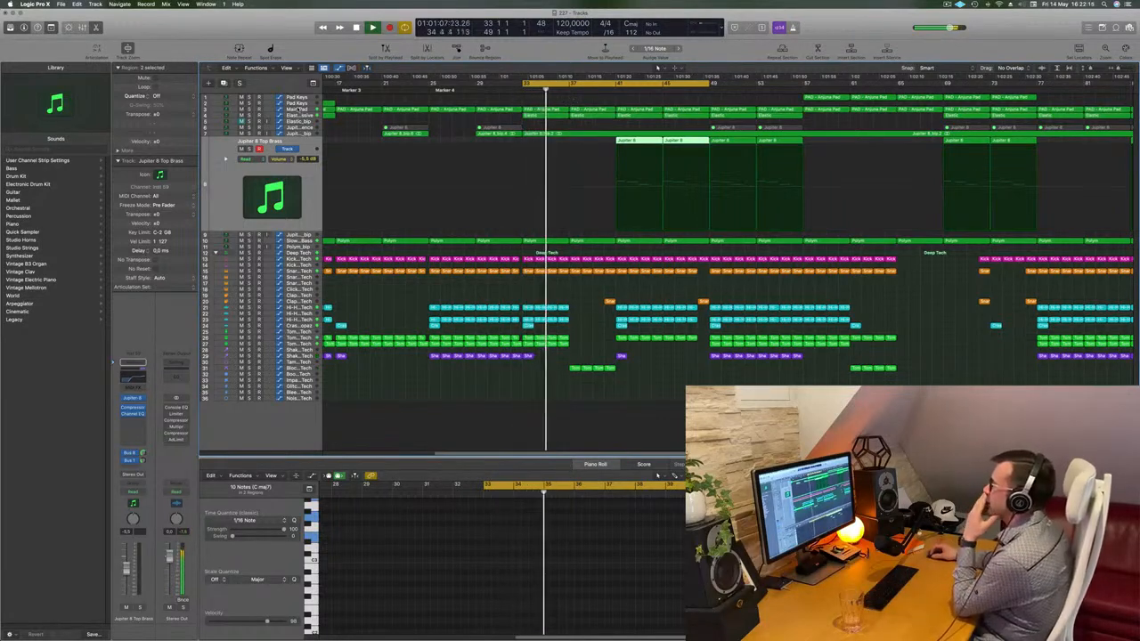
Delete the Slow Brassy Bass track's Polym region between bars 37 and 41.
click(299, 109)
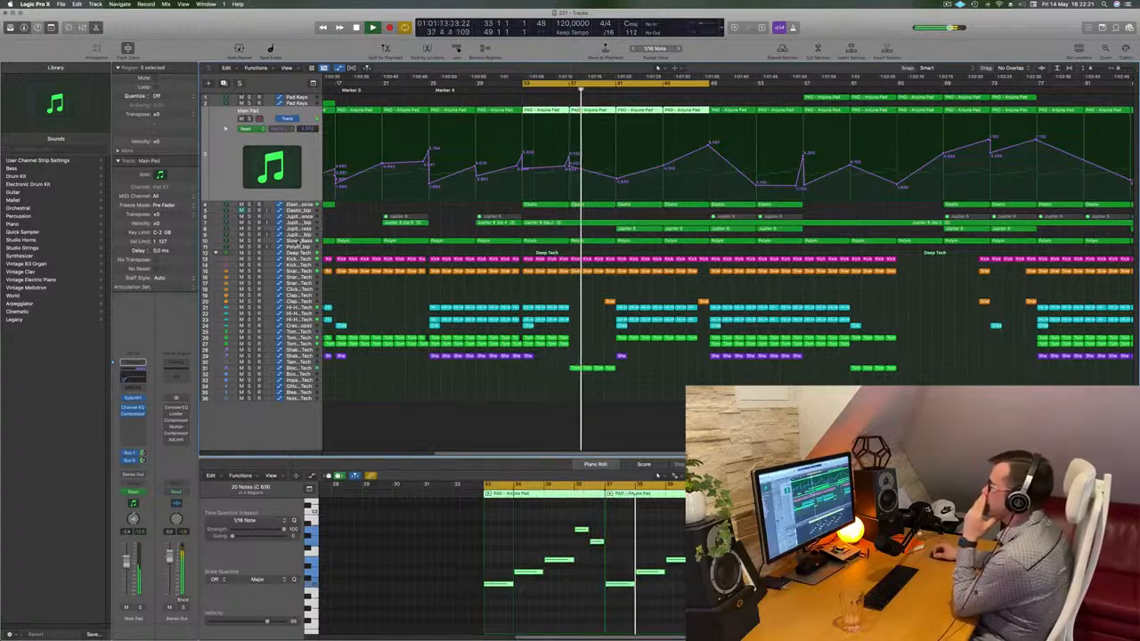
click(300, 242)
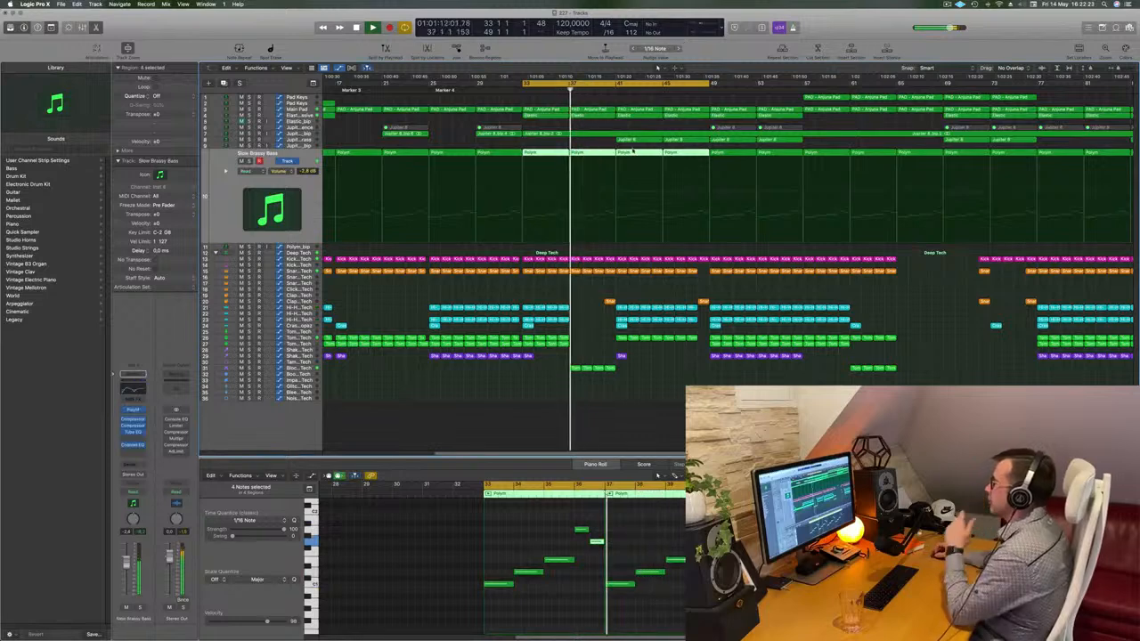
click(604, 153)
key(Delete)
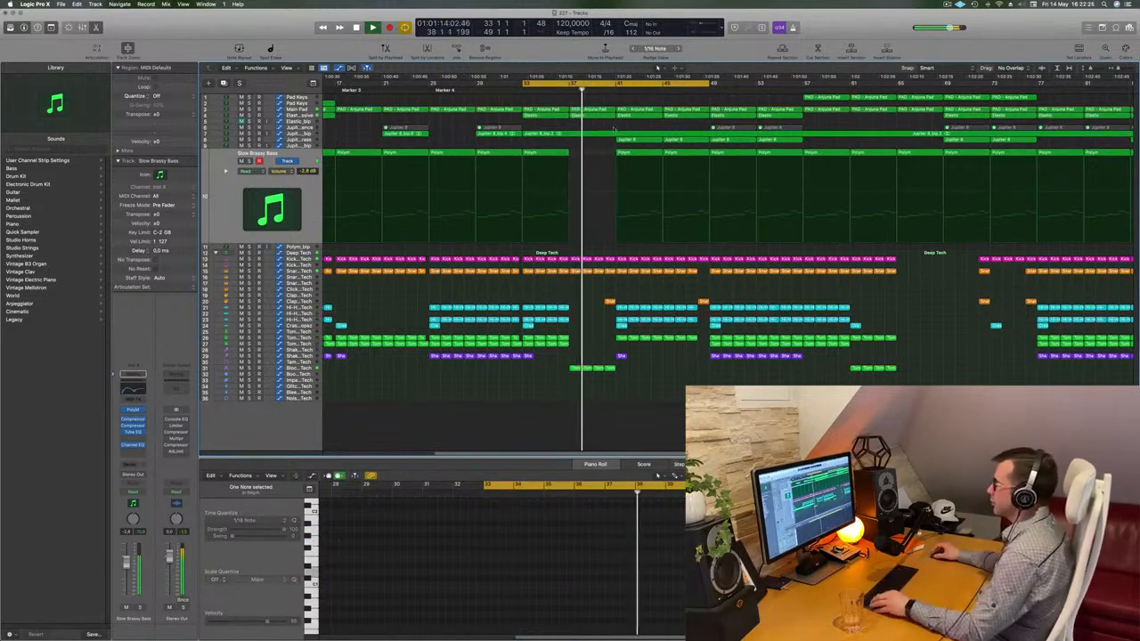
Play the cycle from bar 33 and examine the arrangement around the bass gap at bars 37–41.
scroll(604, 134, down, 2)
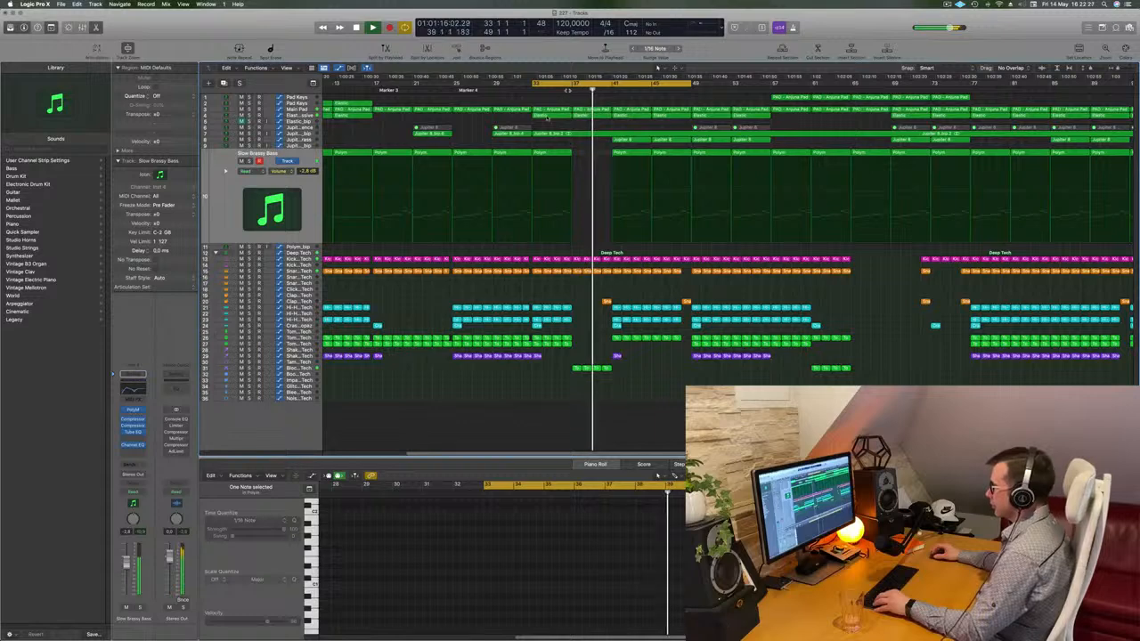
scroll(597, 140, down, 3)
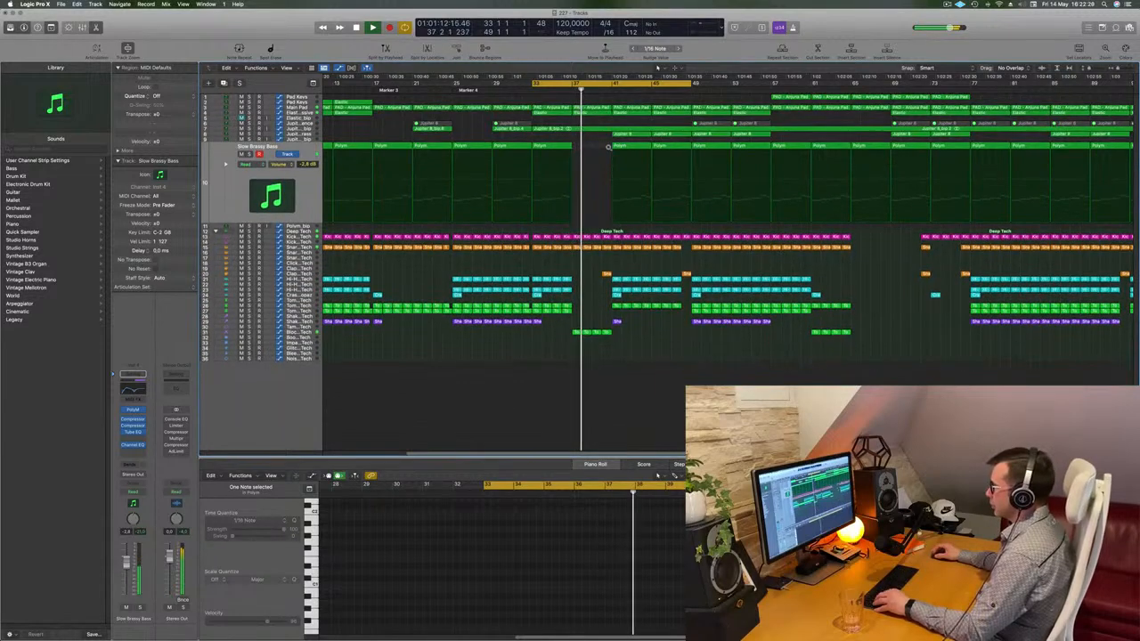
scroll(608, 142, up, 3)
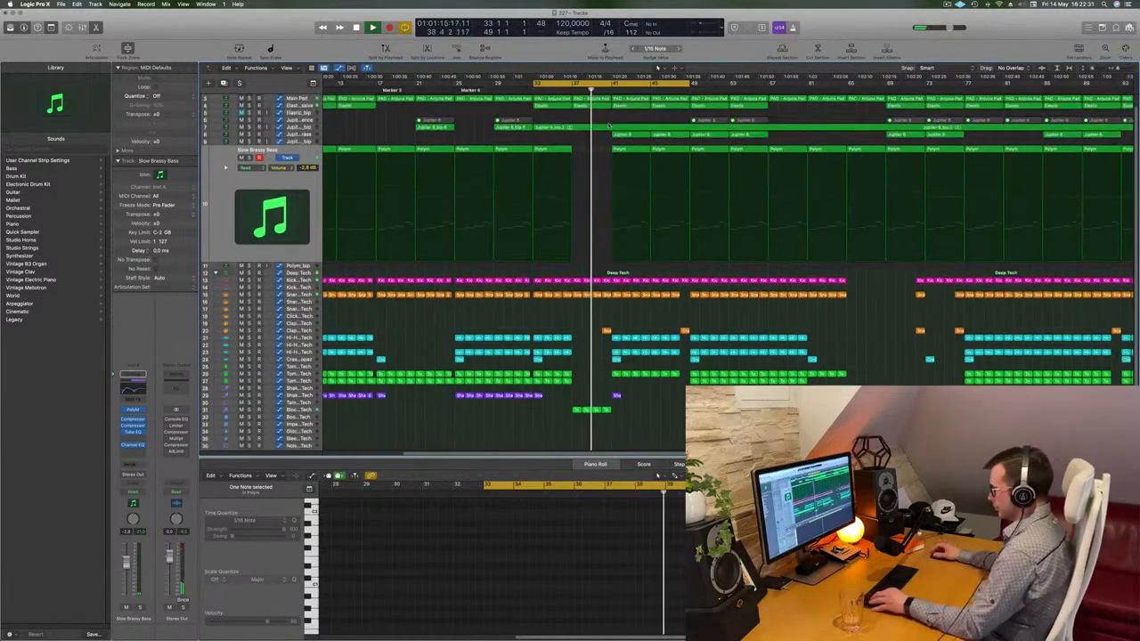
scroll(610, 131, down, 2)
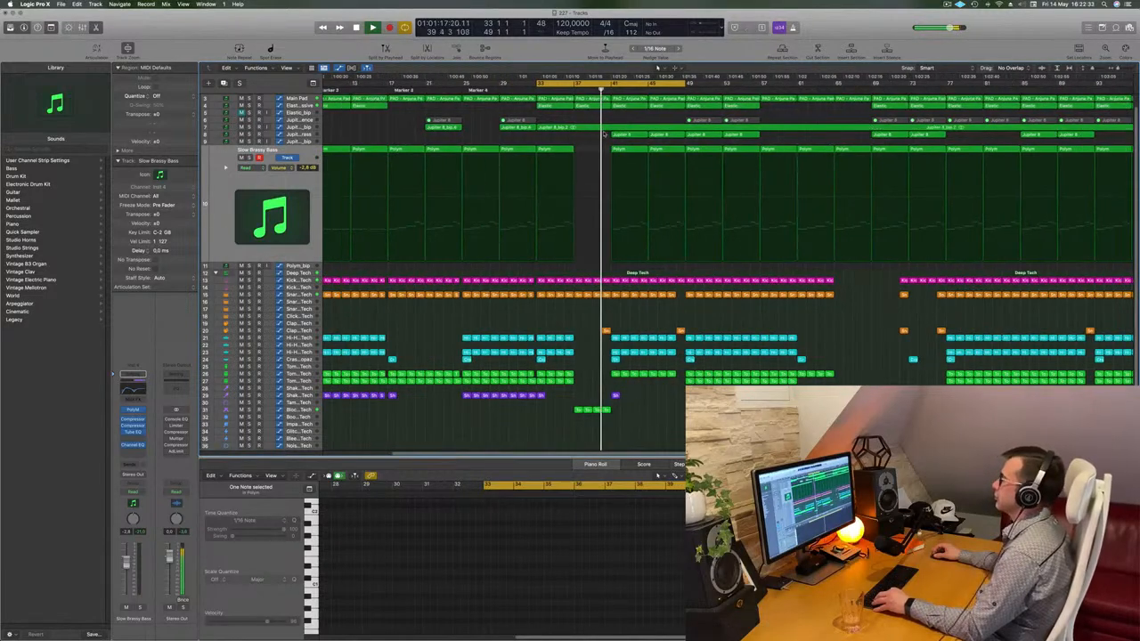
scroll(605, 132, up, 2)
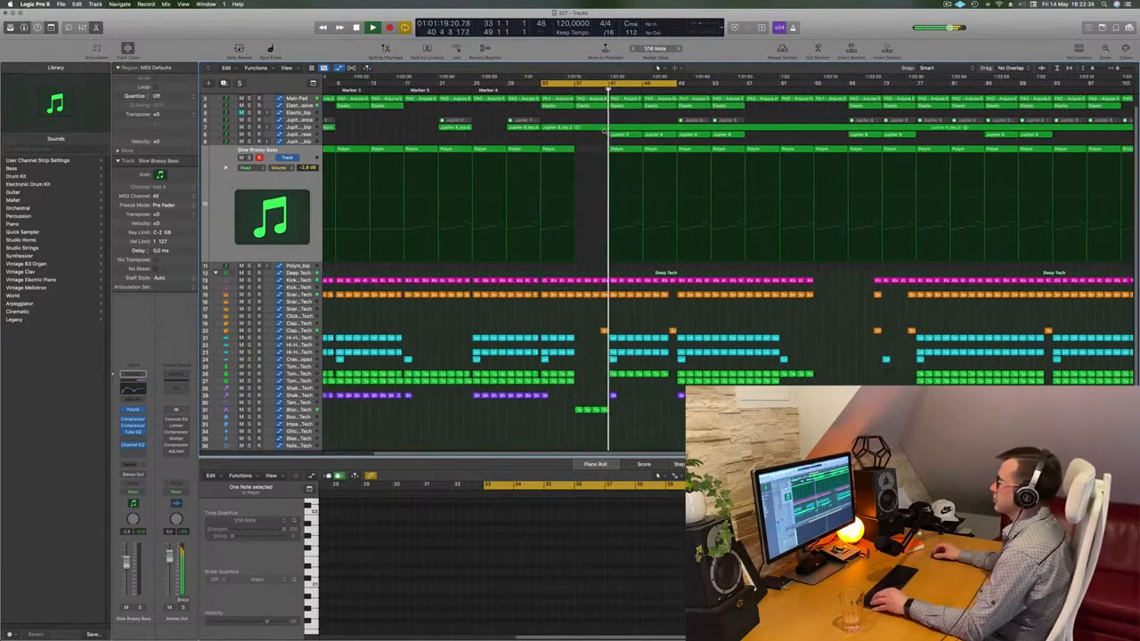
scroll(606, 133, down, 2)
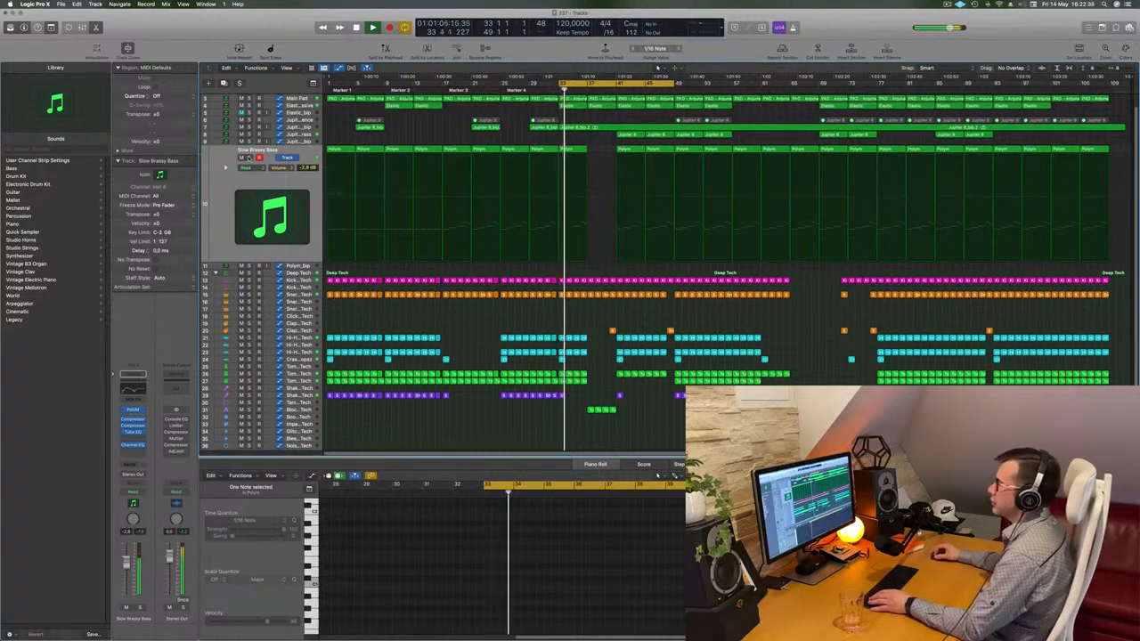
key(s)
key(s)
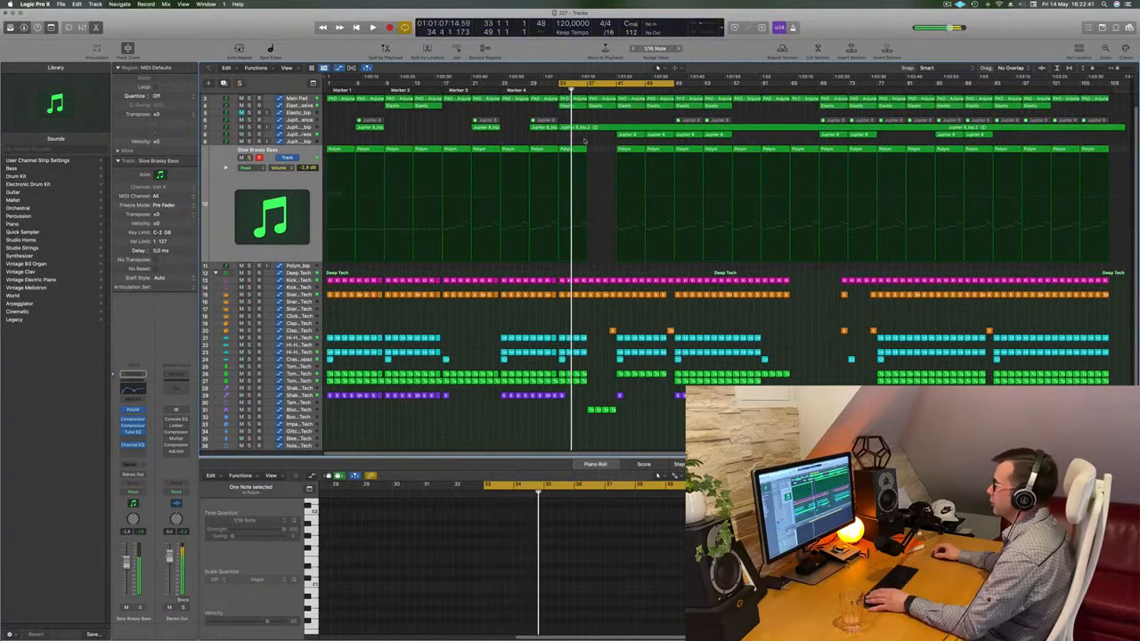
click(577, 150)
key(cmd+Right)
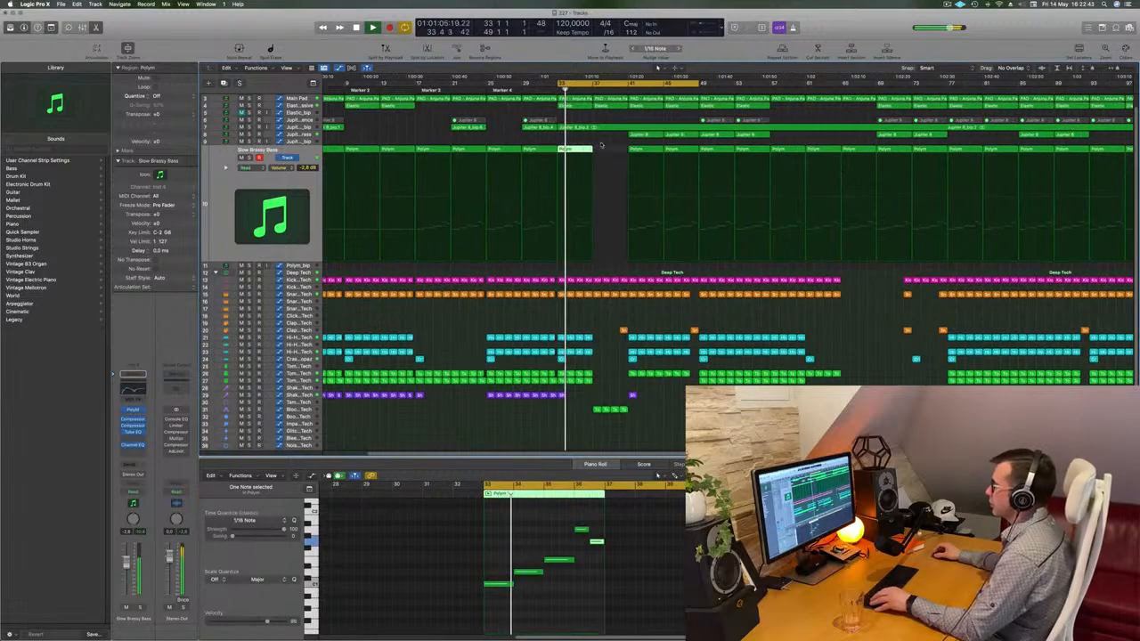
key(super+Right)
key(super+Right)
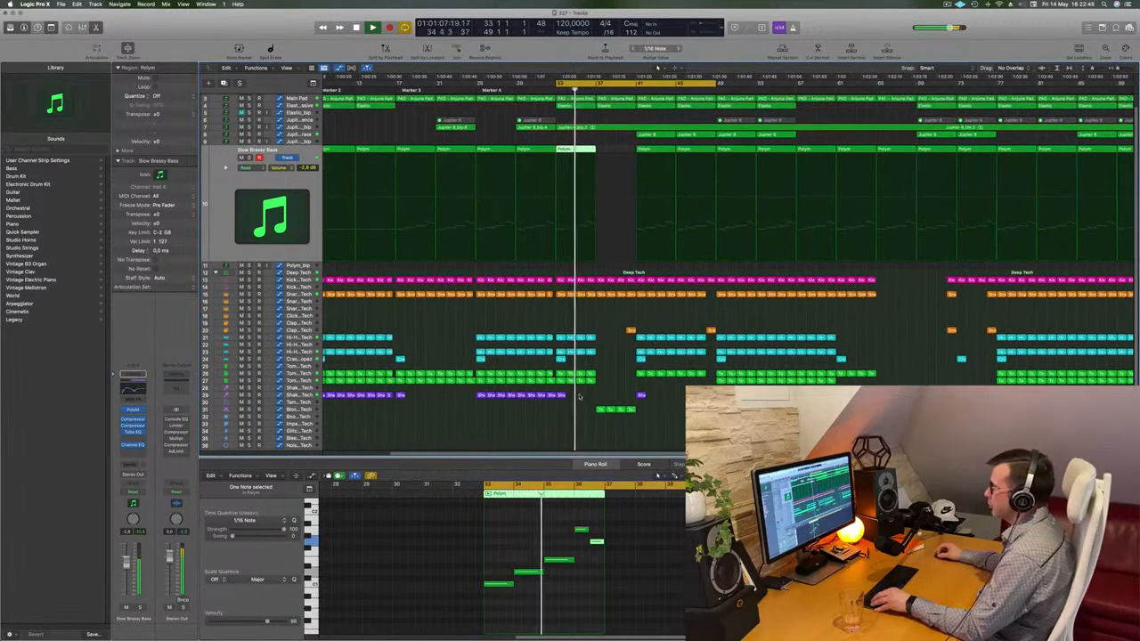
Repeat the one-bar shaker regions on track 29 from bar 34 up to bar 42.
click(557, 396)
key(Right)
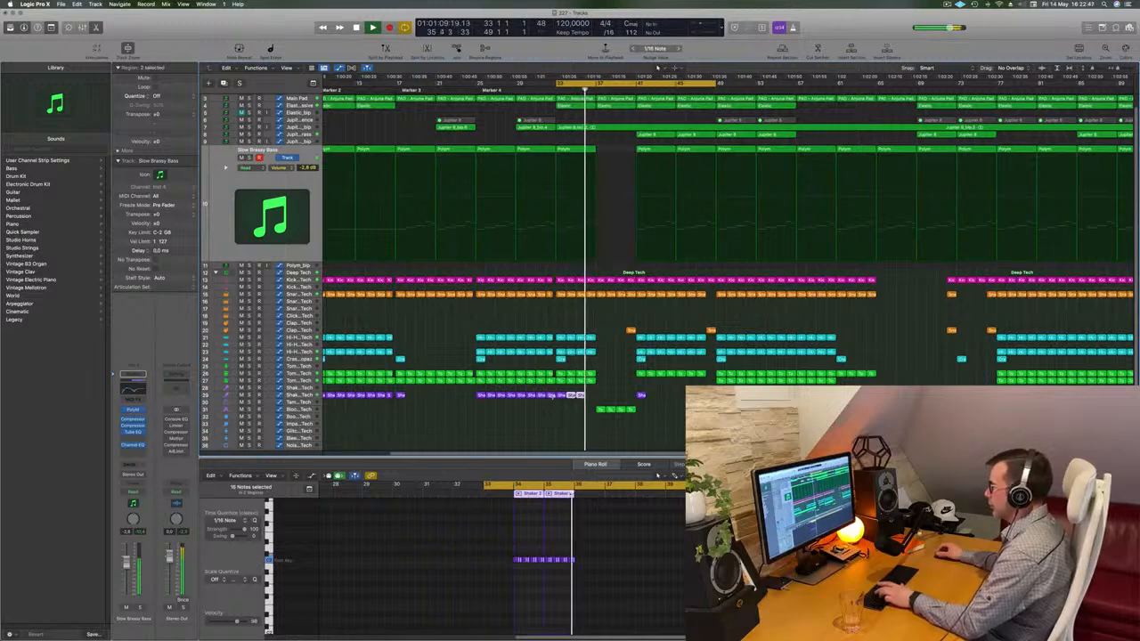
key(super+r)
key(super+r)
key(super+r)
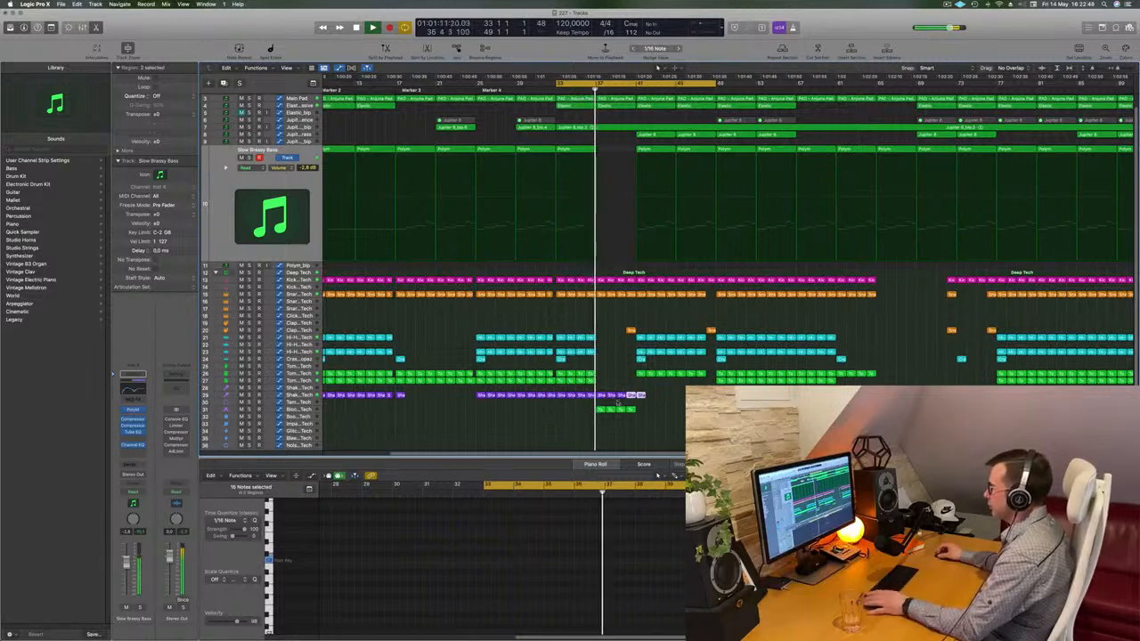
Delete the shaker regions between bars 37 and 41 on track 29.
click(658, 401)
key(super+Right)
key(super+Right)
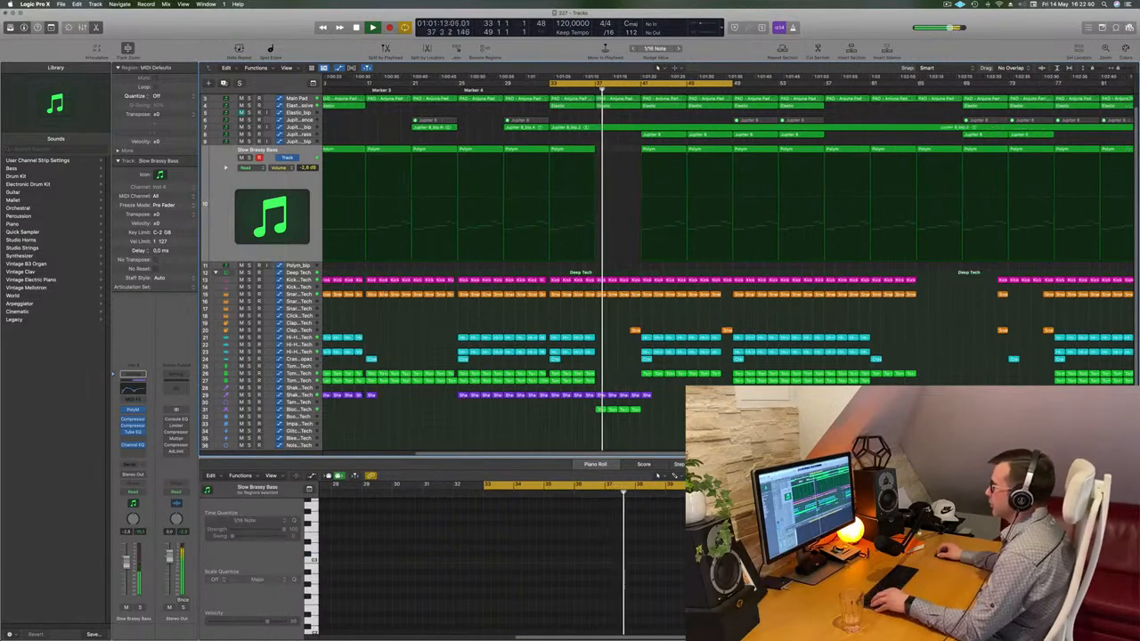
click(603, 394)
key(Delete)
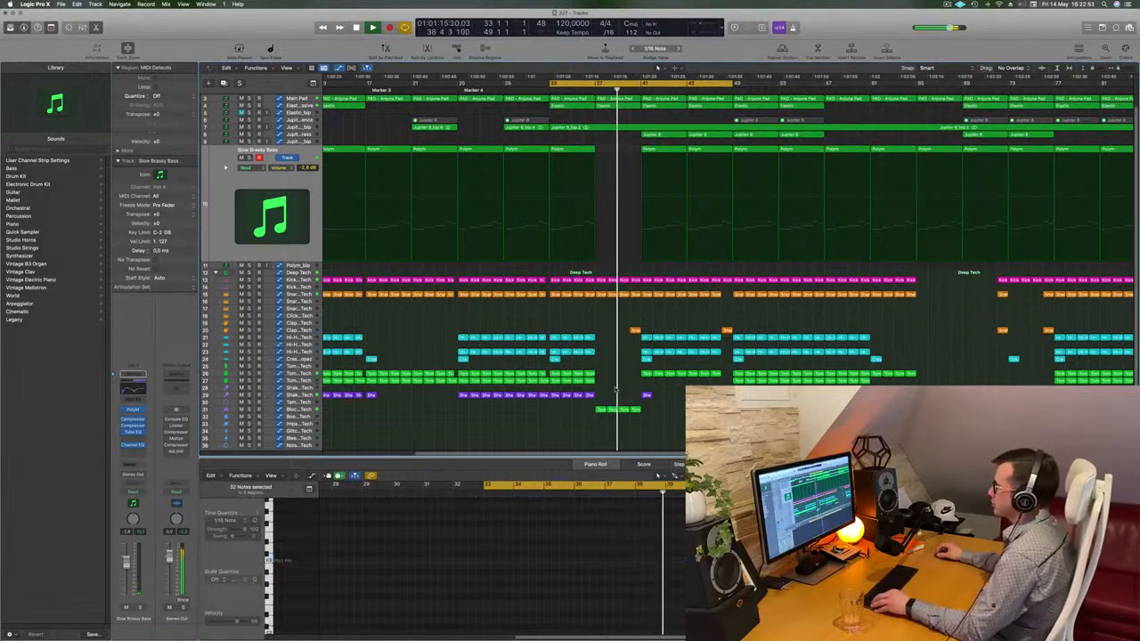
key(super+Left)
key(super+Left)
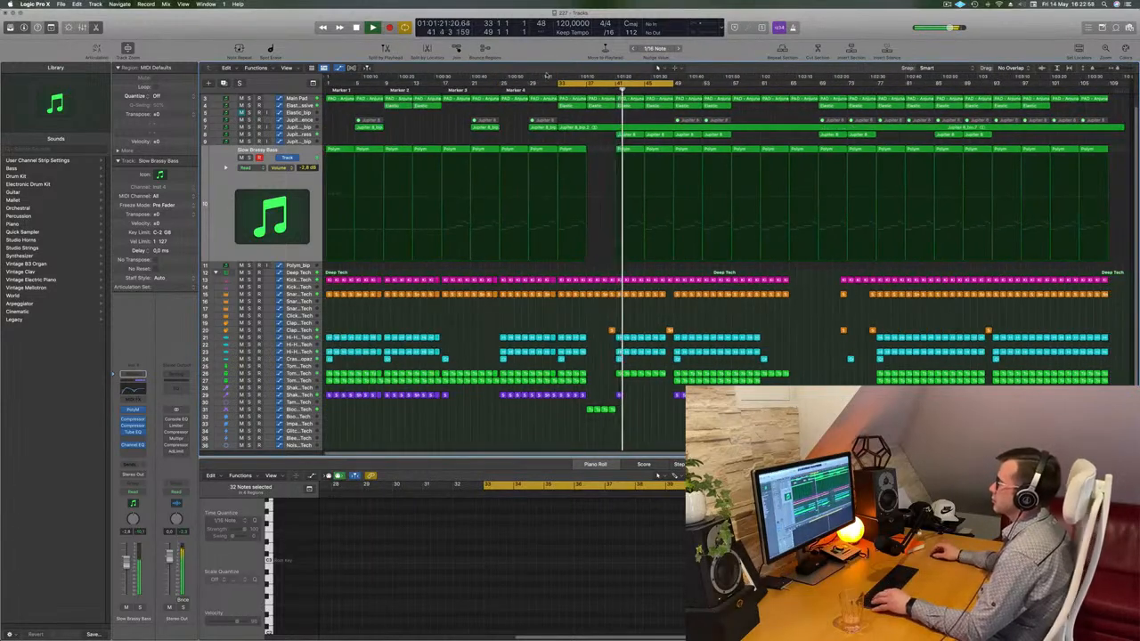
Solo the Jupiter 8 Top Brass track to check it, unsolo it and raise its volume slightly.
click(272, 135)
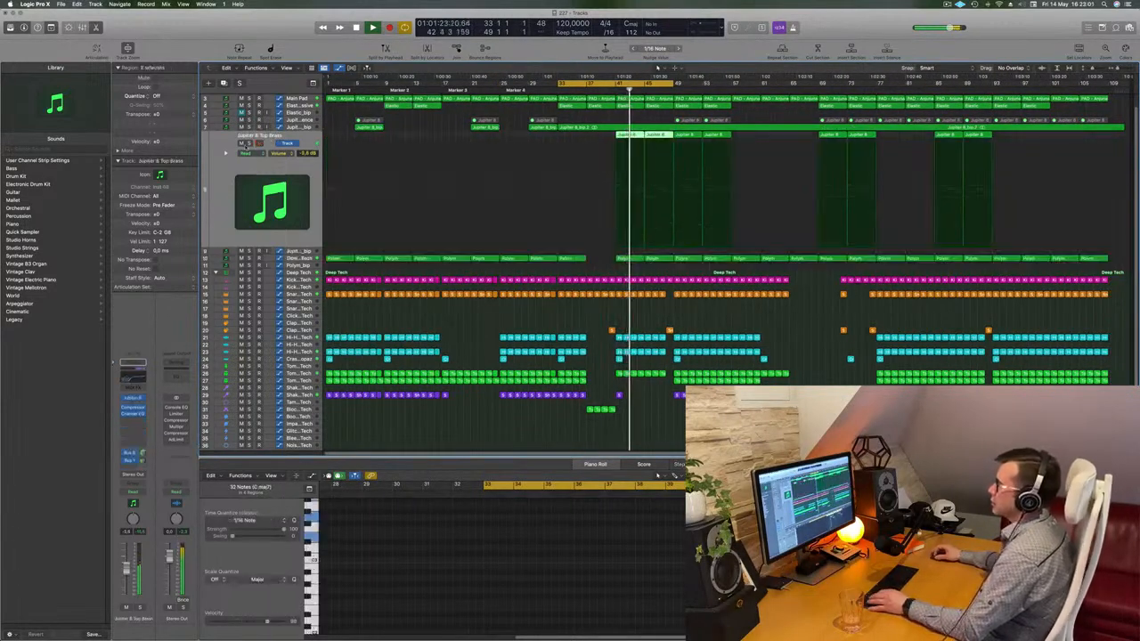
click(250, 144)
click(249, 144)
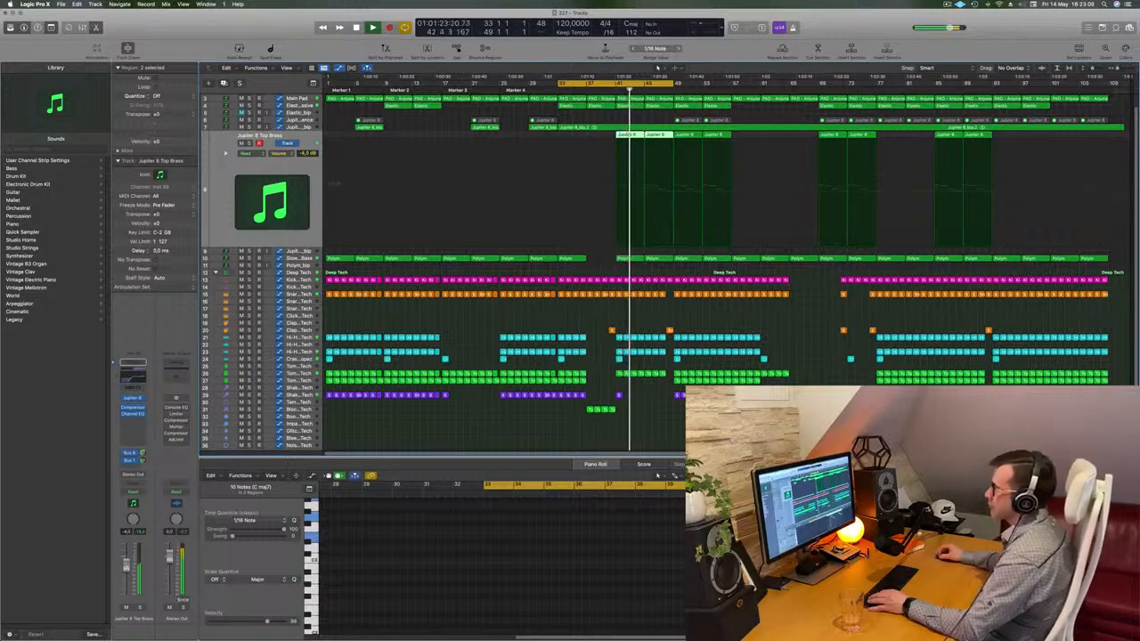
Set the cycle range to bars 49–65 and play the section from bar 49.
click(671, 424)
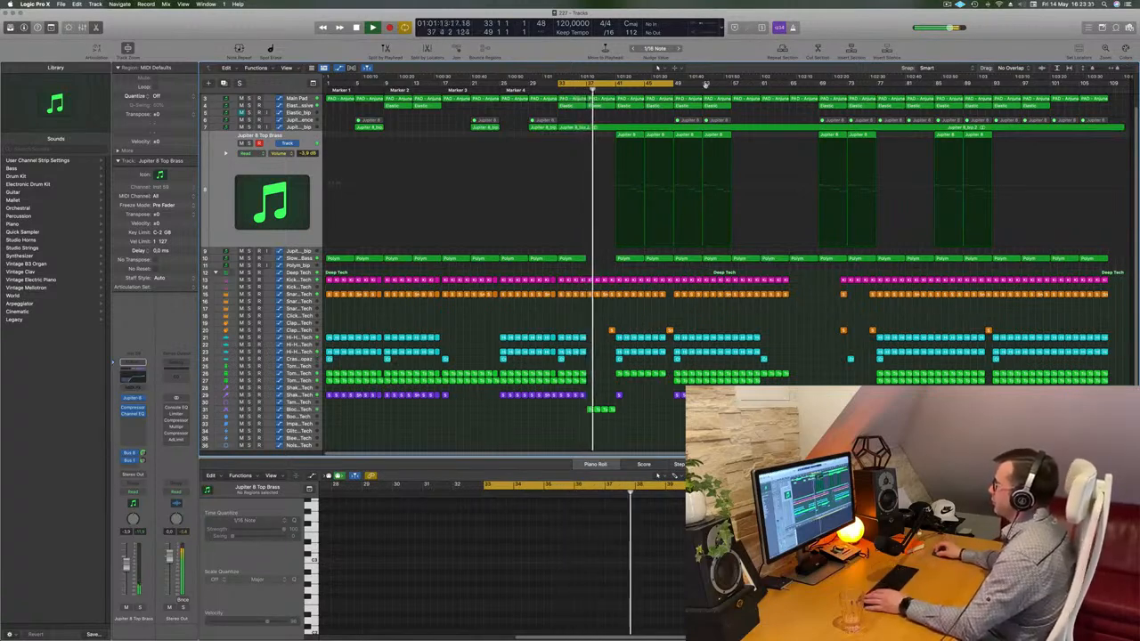
drag(706, 85, 764, 83)
key(space)
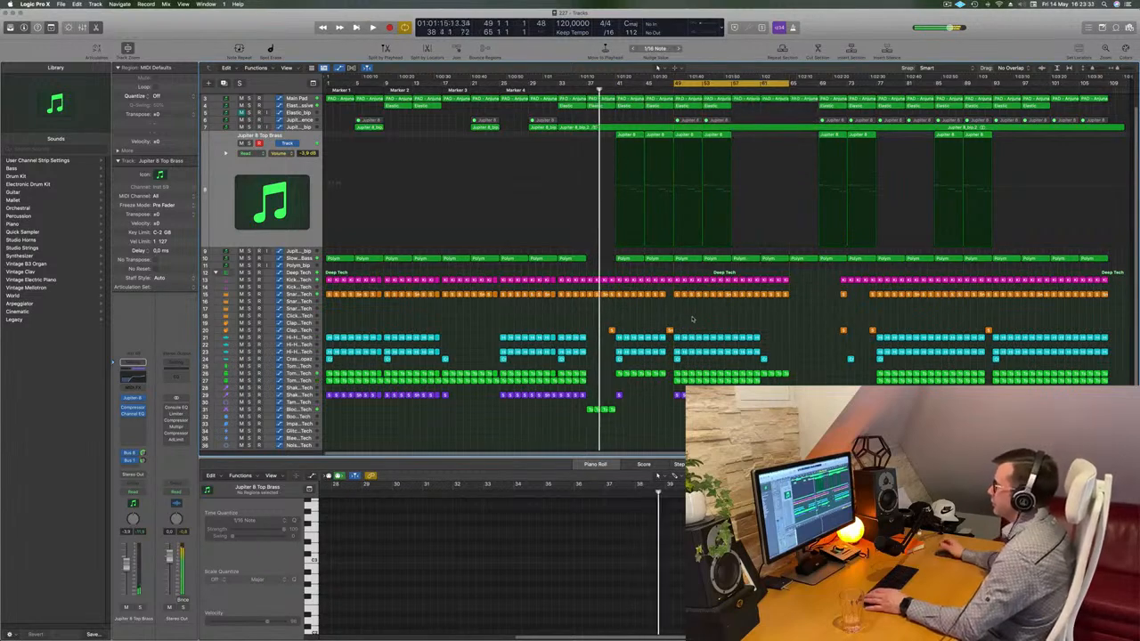
key(space)
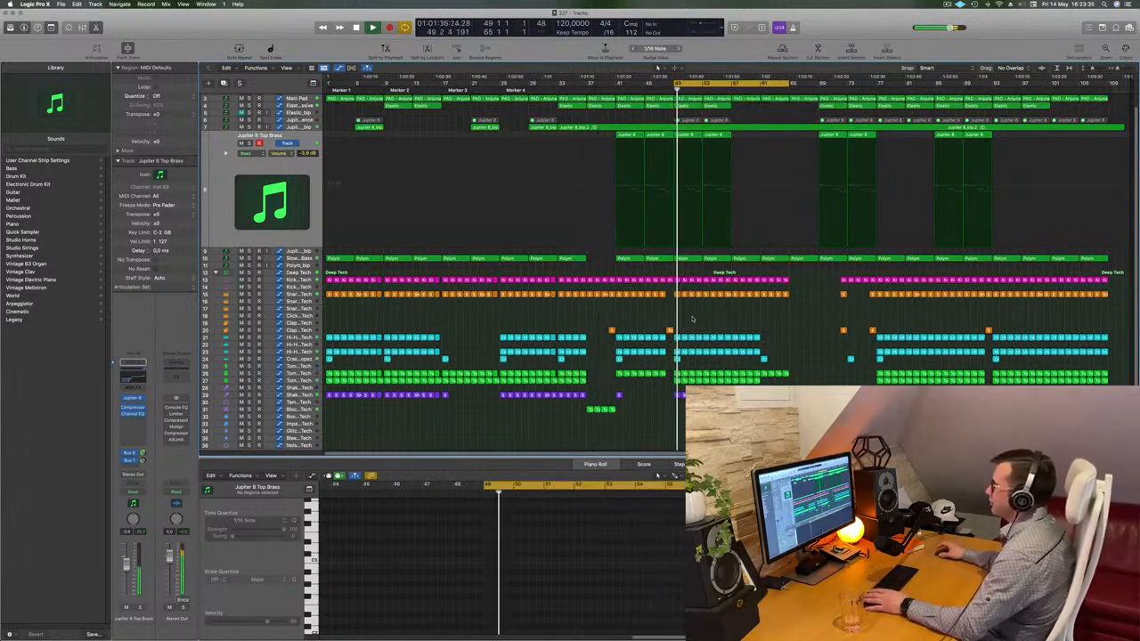
key(space)
key(space)
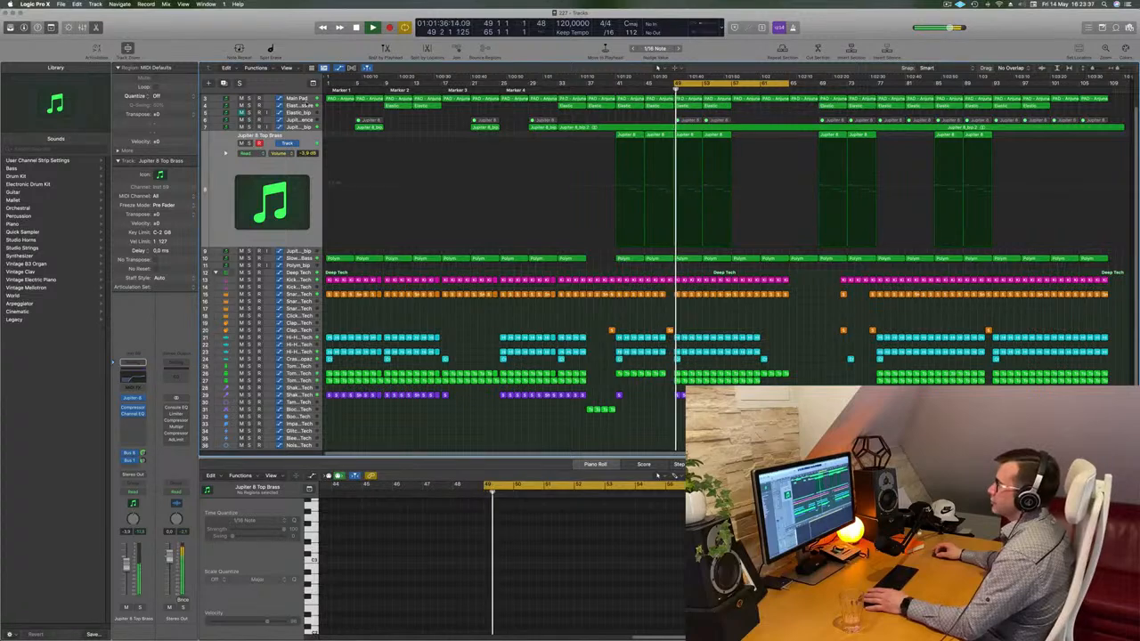
Select the Main Pad track and replay its part from bar 45 into the cycle range.
click(212, 99)
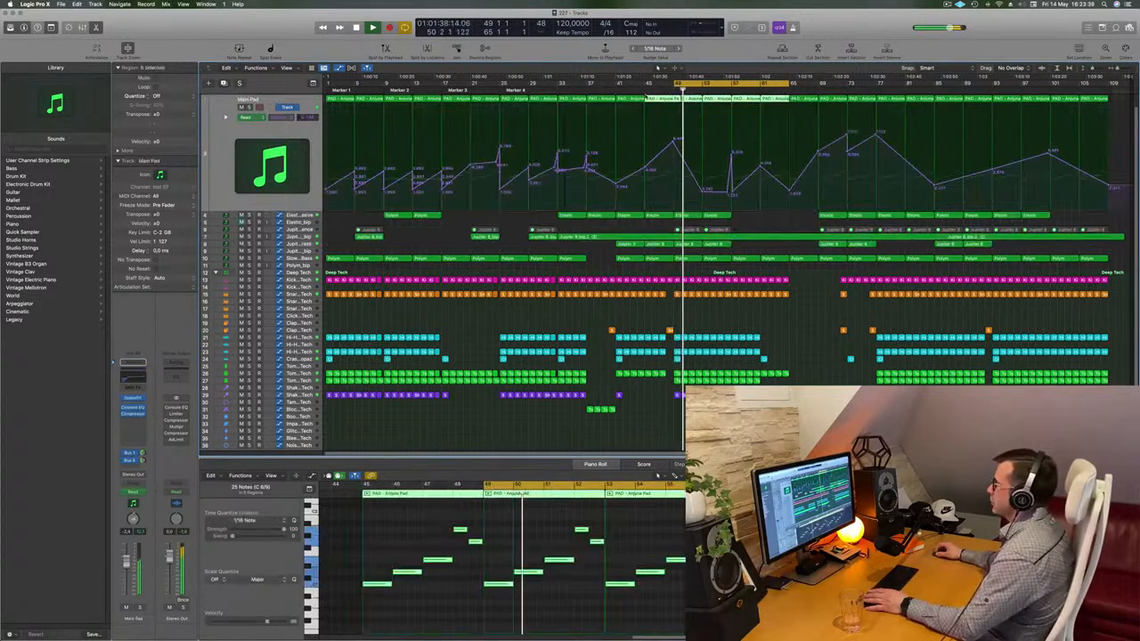
click(645, 90)
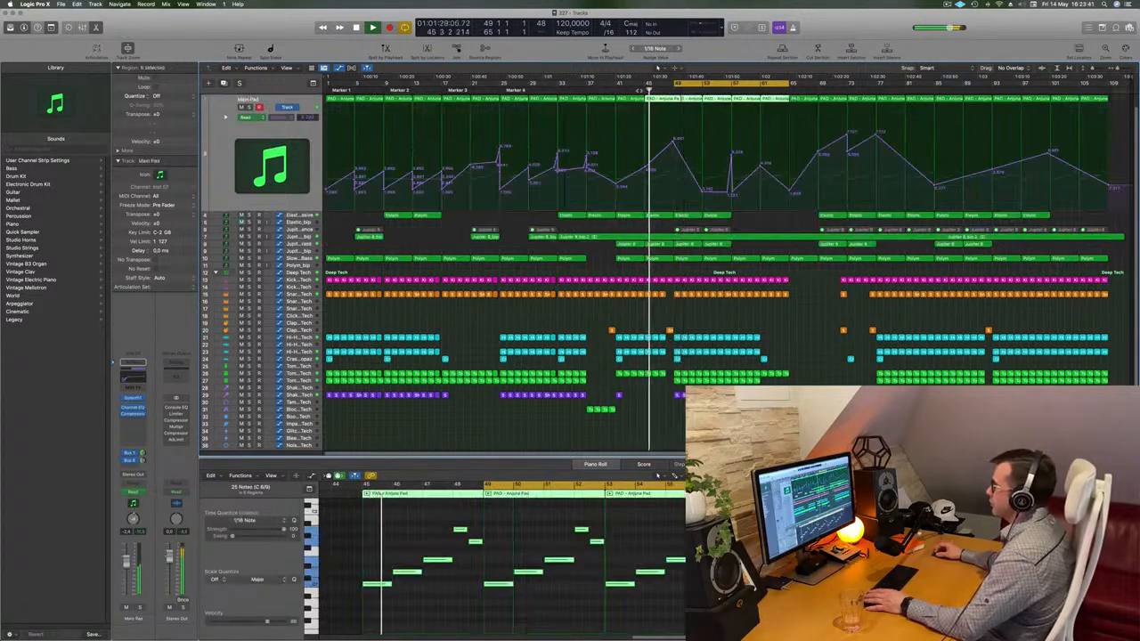
click(638, 91)
click(629, 317)
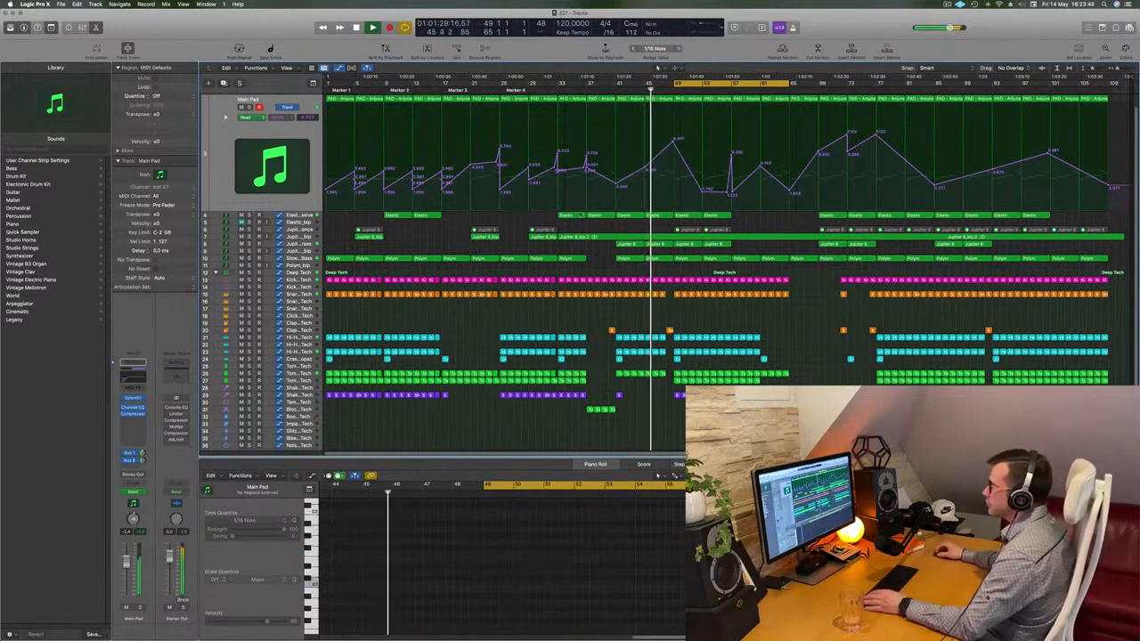
Examine the Jupiter 8 Top Brass and Elastic - Massive regions from bar 49, briefly soloing the Elastic track.
click(303, 244)
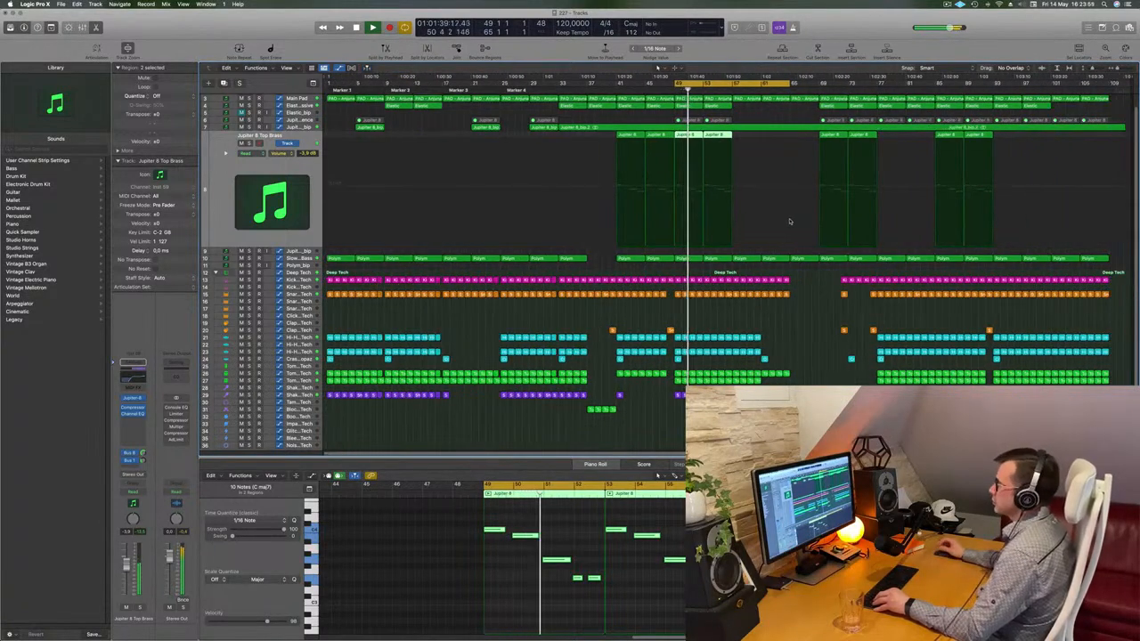
key(super+Right)
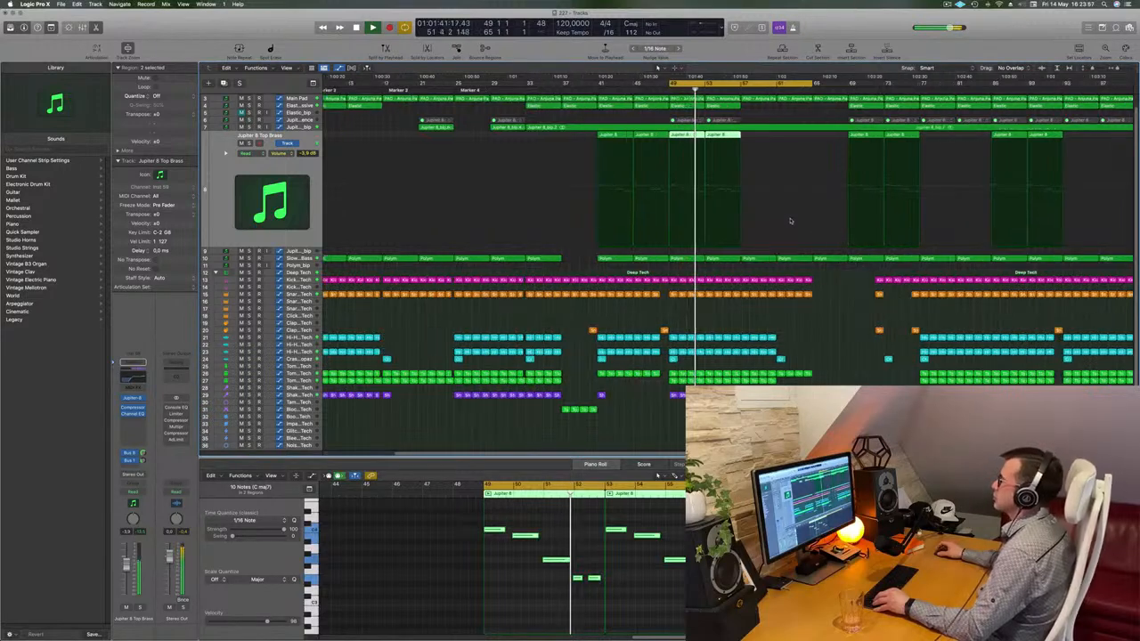
key(super+Right)
key(super+Left)
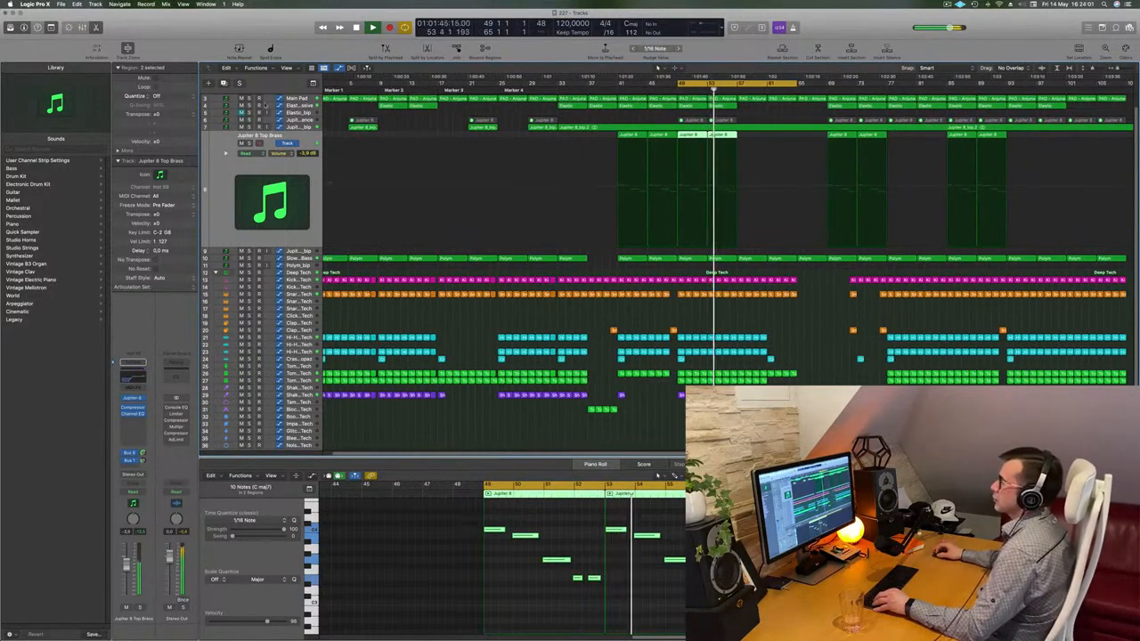
click(289, 107)
click(249, 114)
click(249, 114)
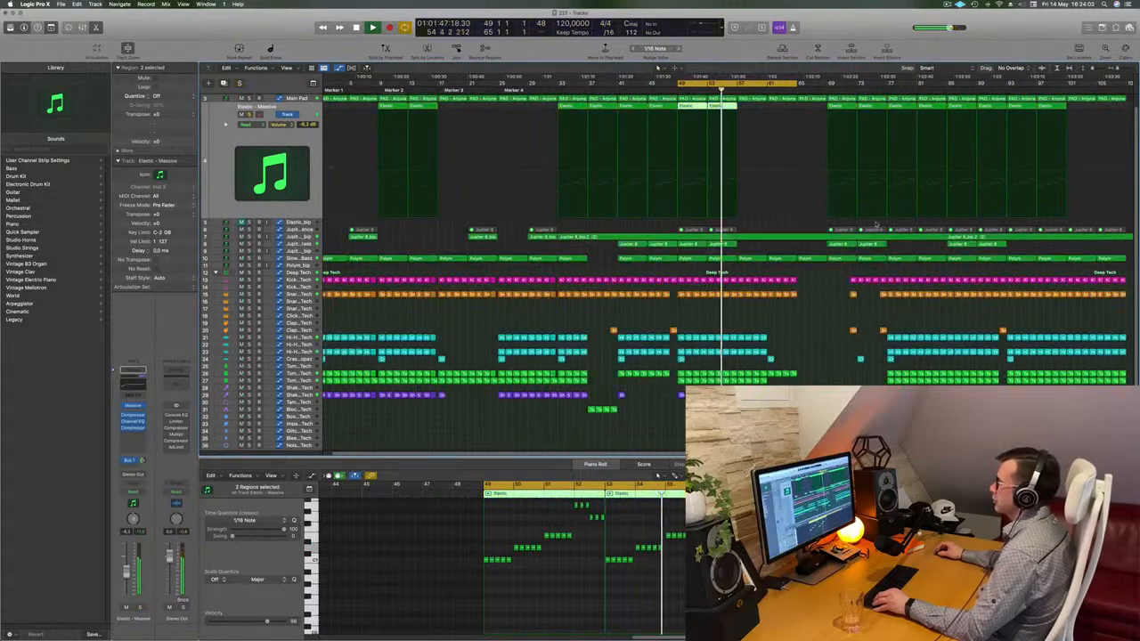
key(super+Right)
key(super+Right)
key(super+Right)
key(super+Right)
key(super+Left)
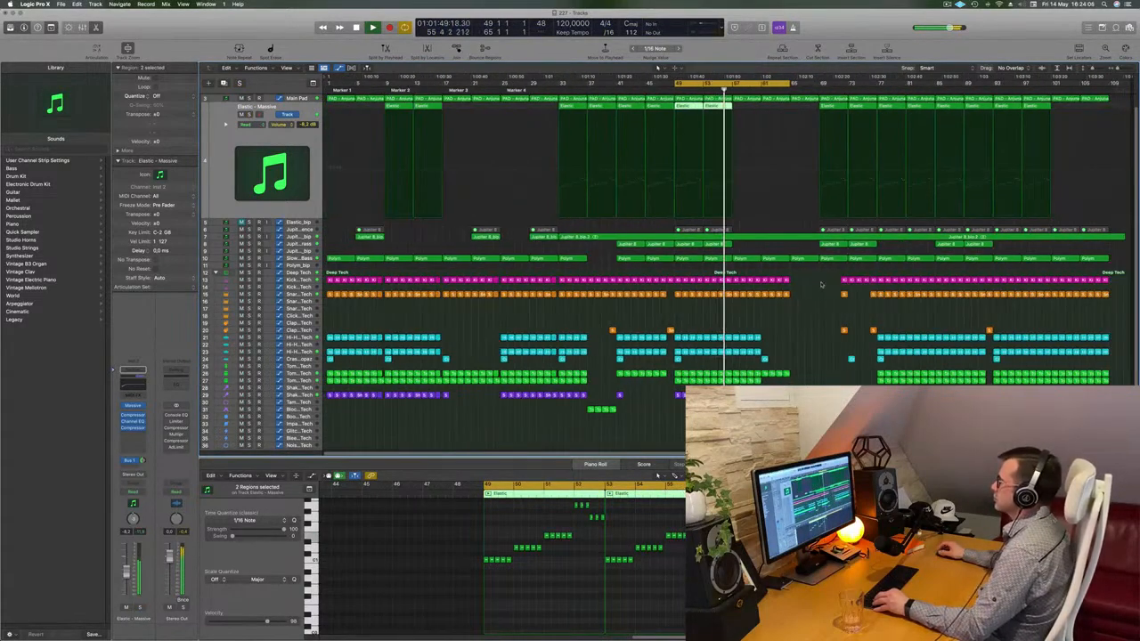
Select the Slow Brassy Bass track and check its available automation parameters without changing the displayed one.
click(299, 258)
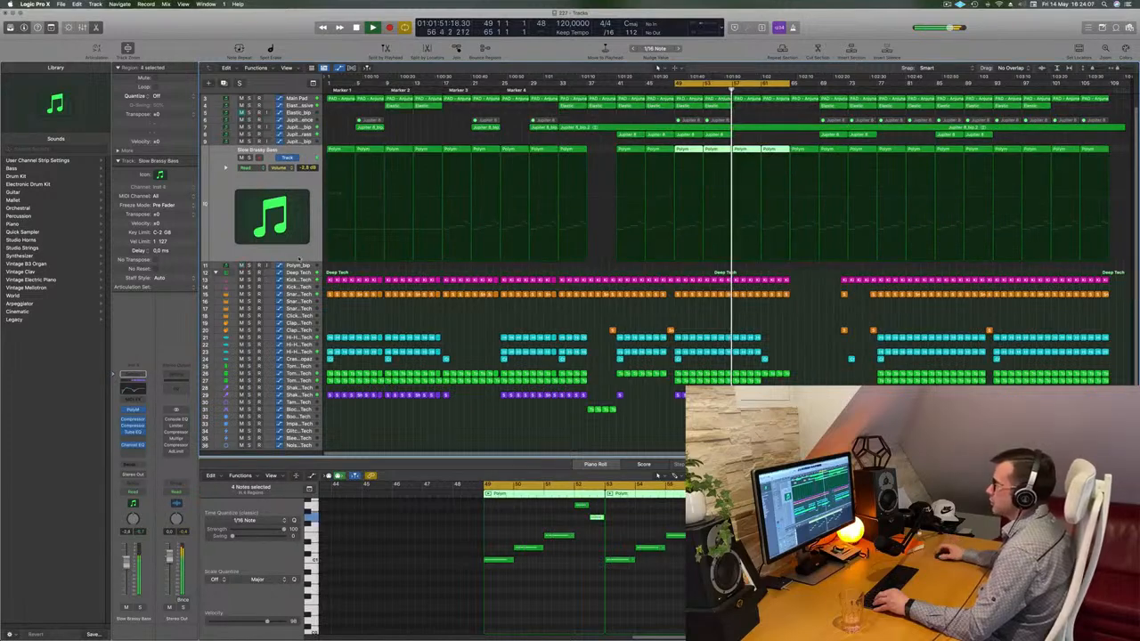
click(281, 169)
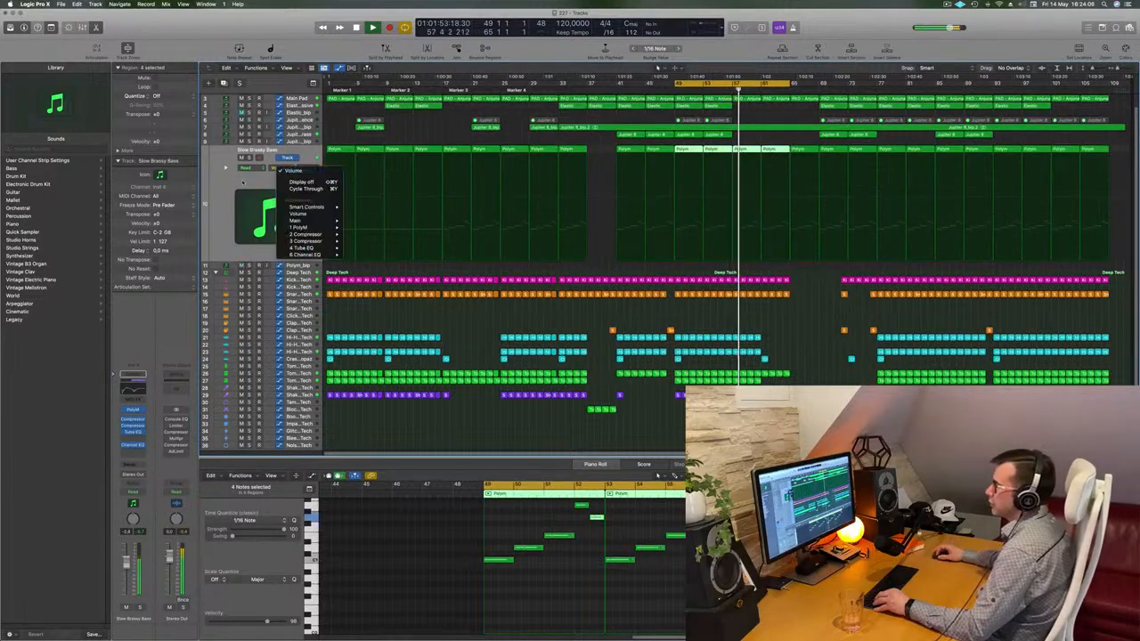
click(236, 188)
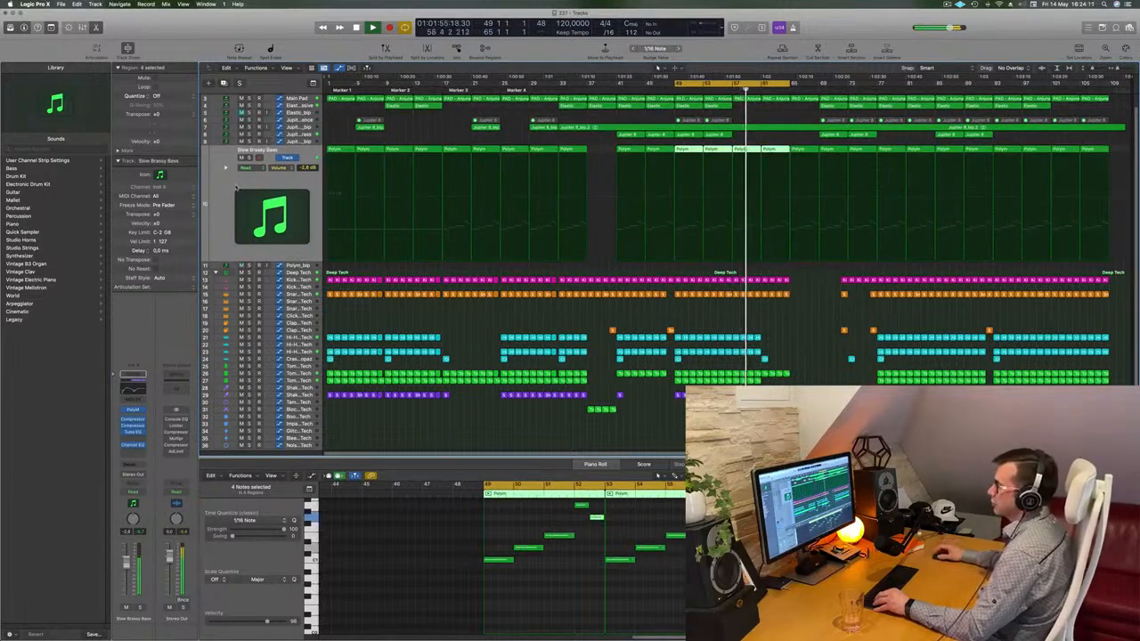
scroll(237, 181, up, 2)
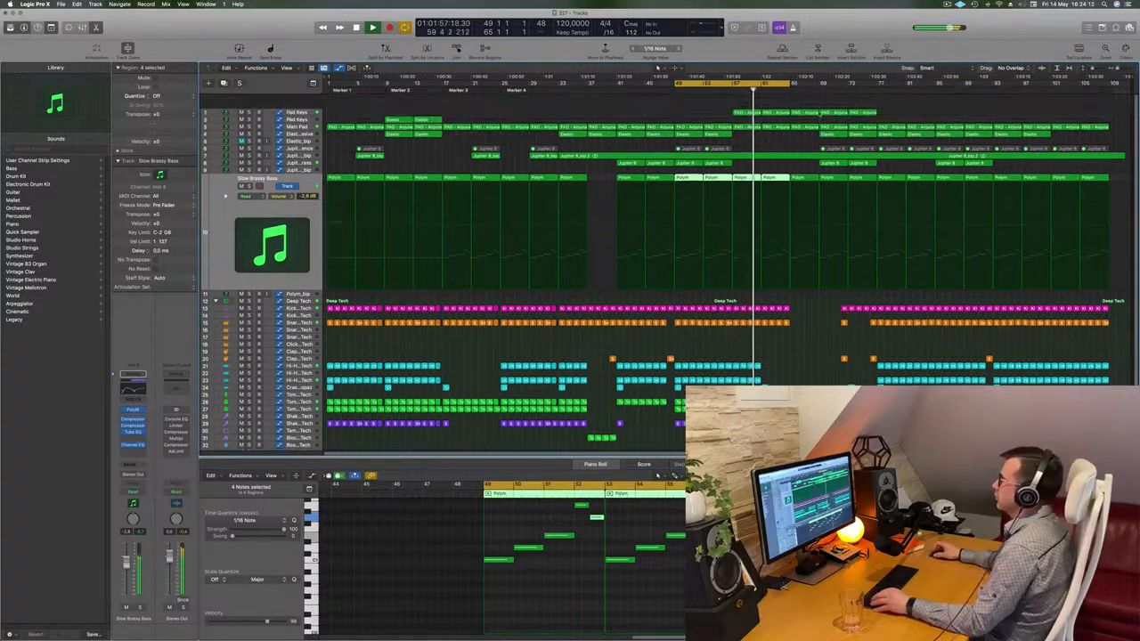
Select the Pad Keys track, set the cycle range to bars 57–73 and play from bar 57.
click(737, 98)
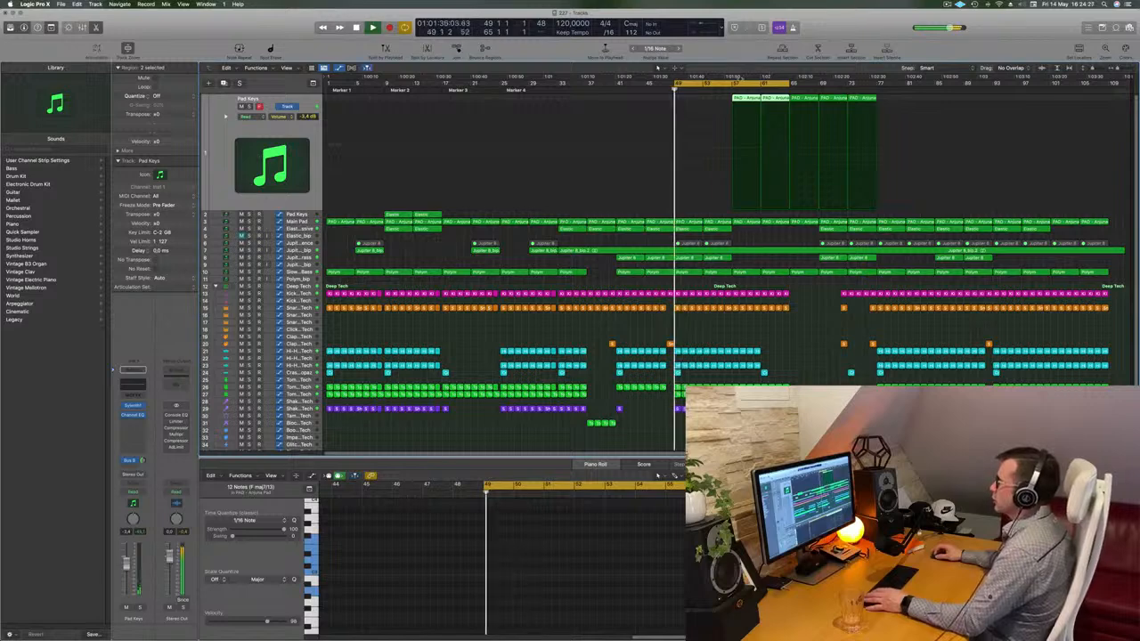
drag(768, 83, 804, 83)
key(space)
key(space)
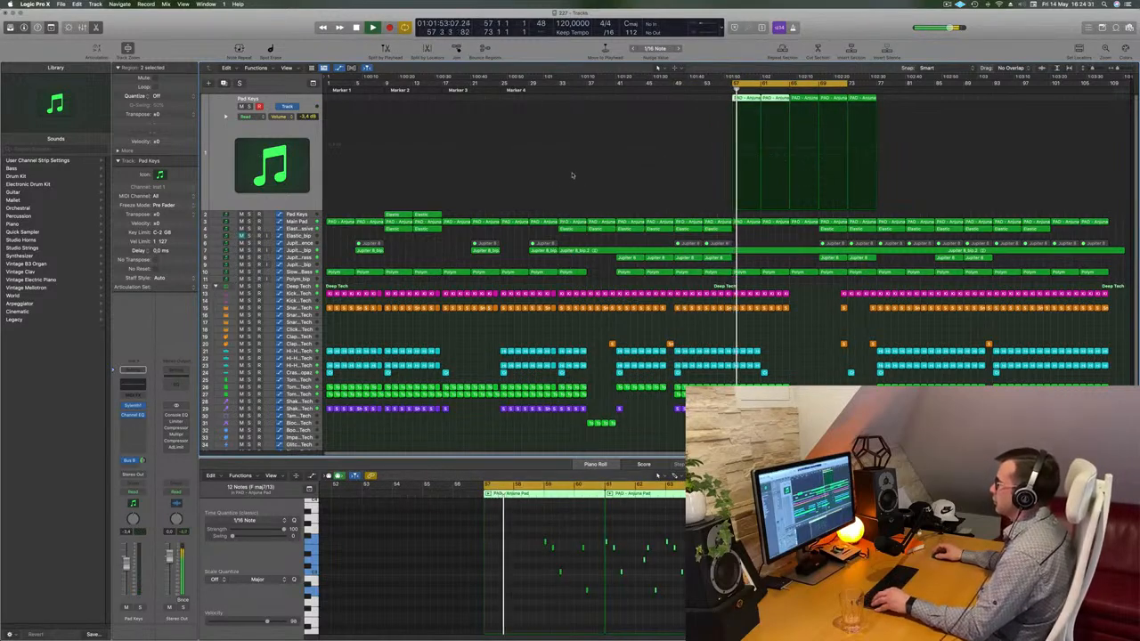
Open the Sylenth1 plug-in on the Pad Keys track, decline the update, examine the patch and hide the plug-in window.
scroll(804, 332, up, 4)
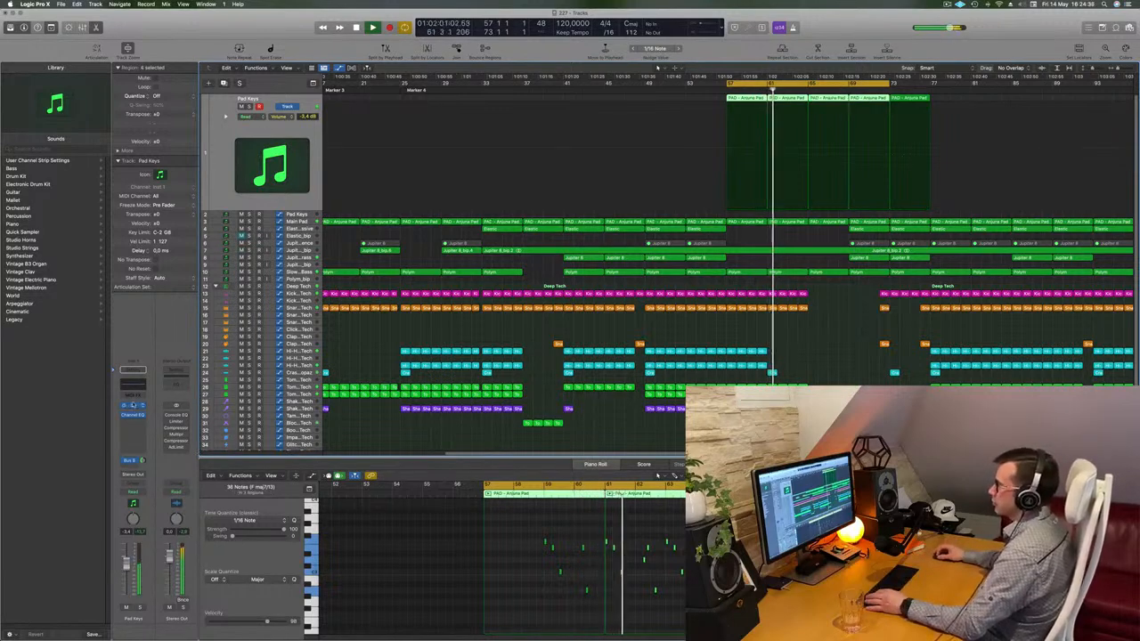
click(133, 405)
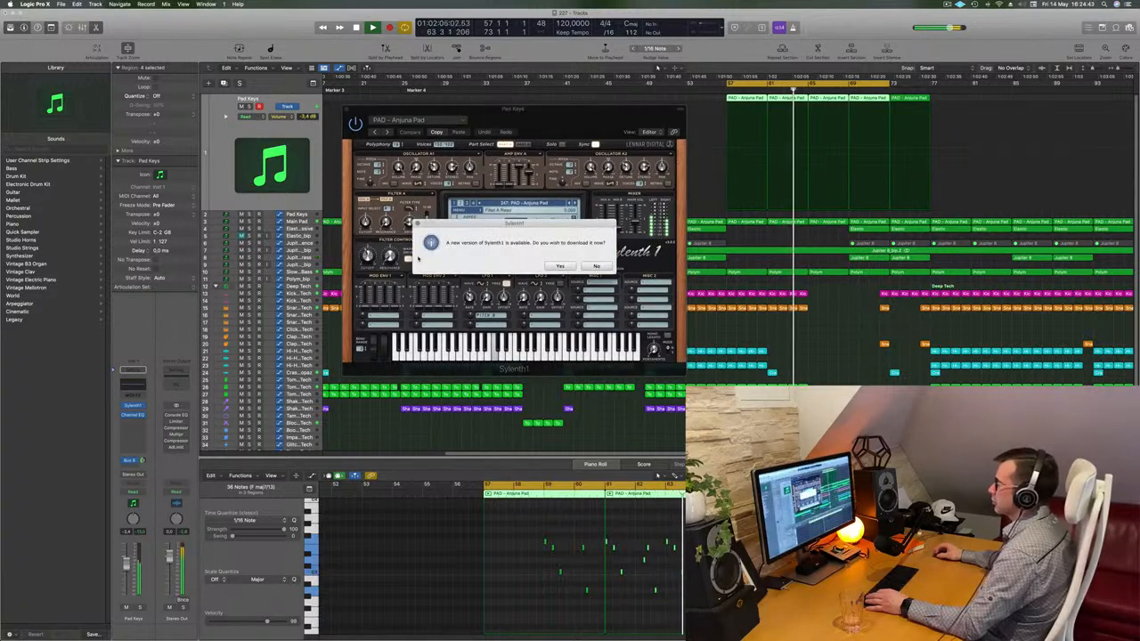
click(597, 266)
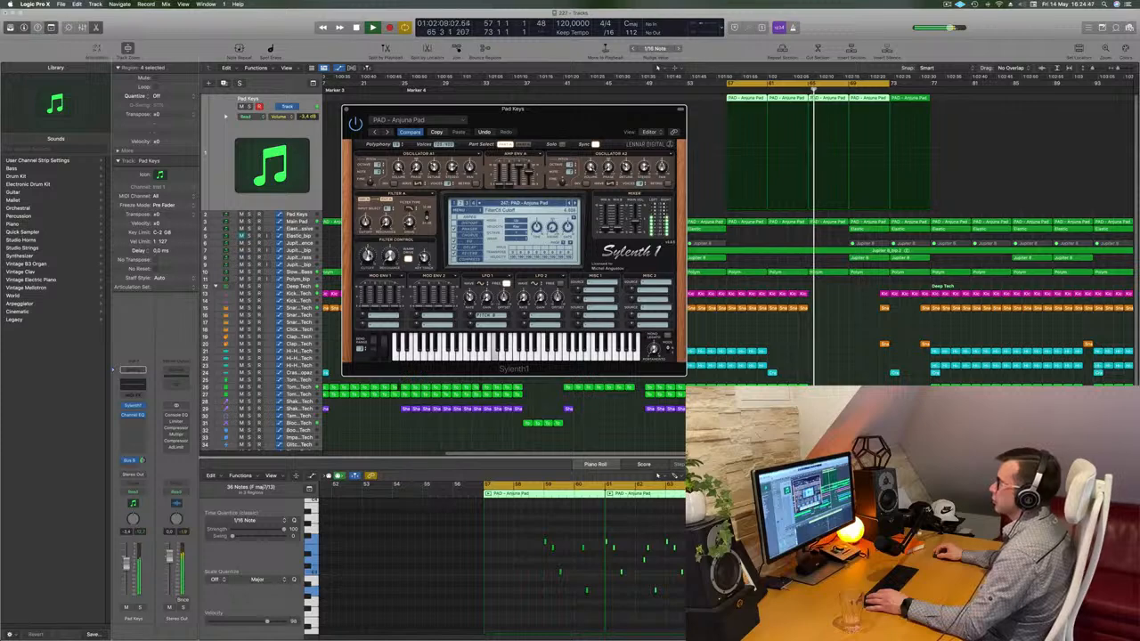
drag(547, 132, 597, 246)
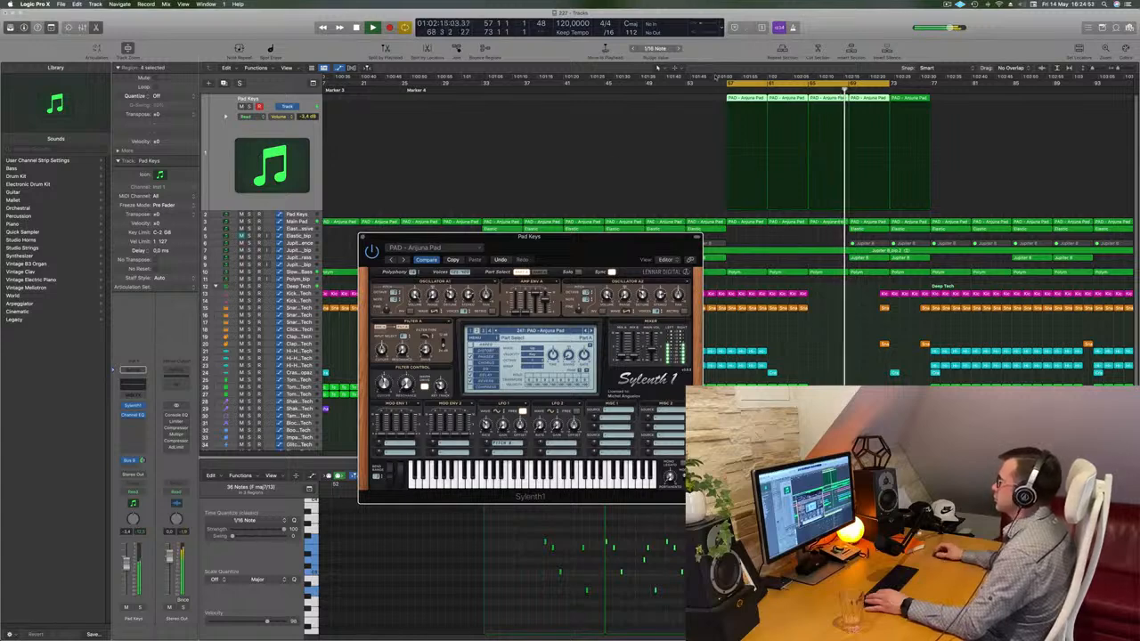
key(super+Left)
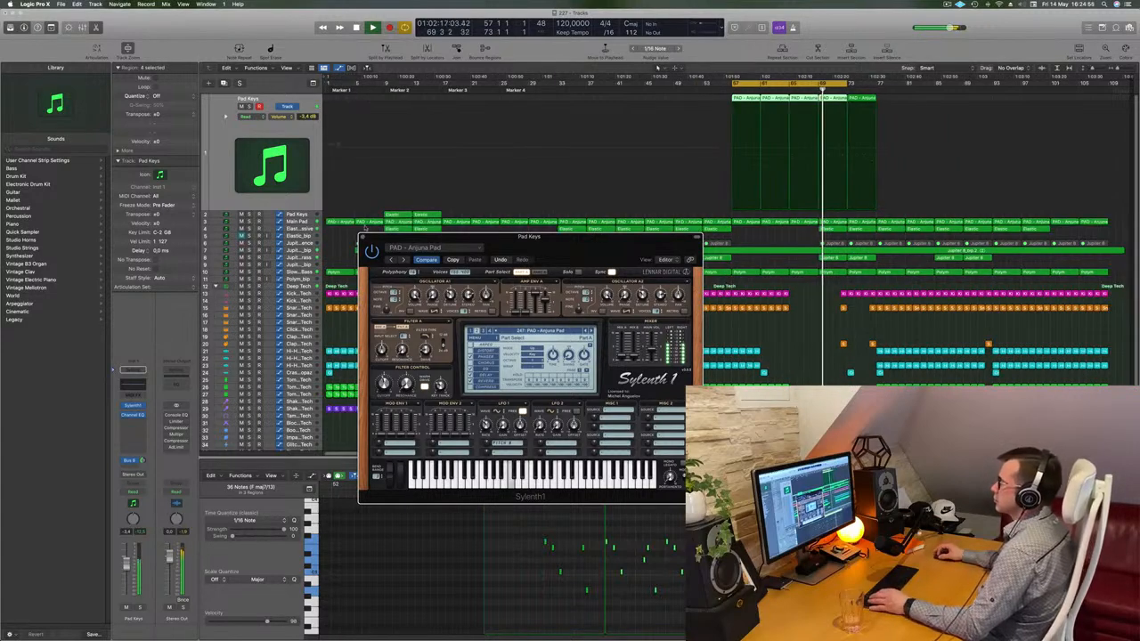
key(v)
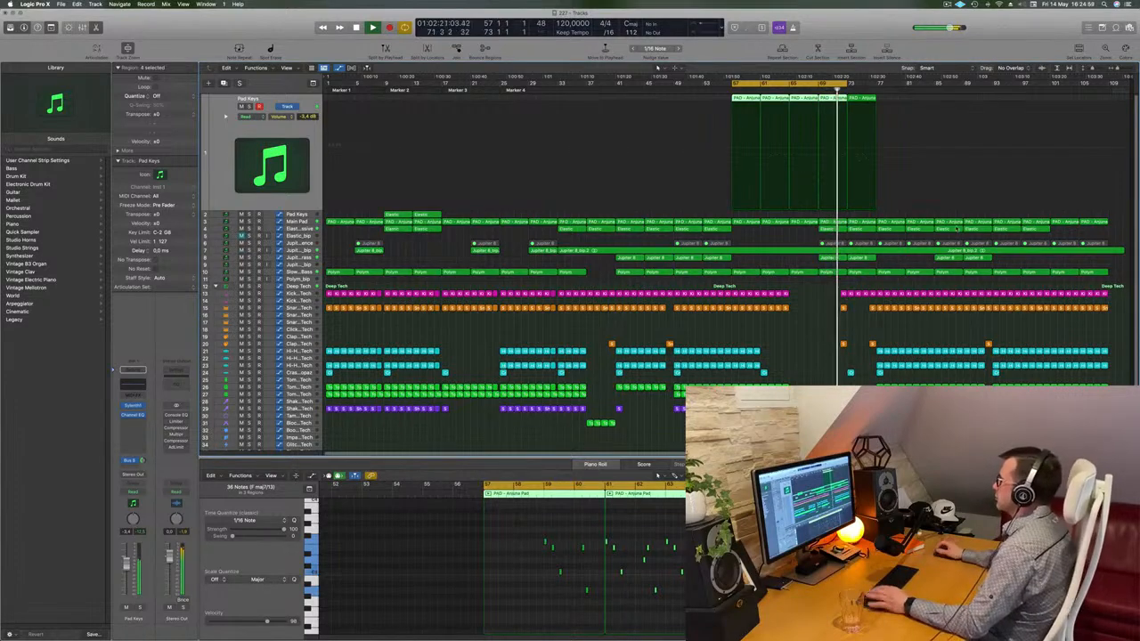
Extend the cycle range to bar 77 and replay from bar 69 to examine the drum break.
key(super+Right)
key(super+Right)
key(super+Left)
key(super+Left)
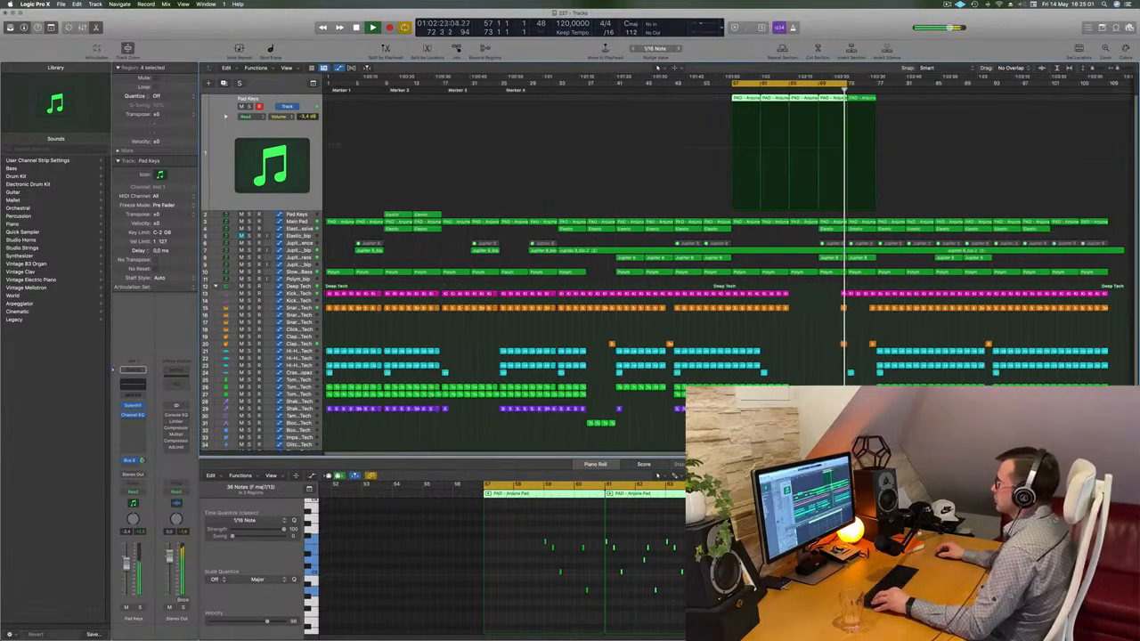
key(super+Right)
key(super+Left)
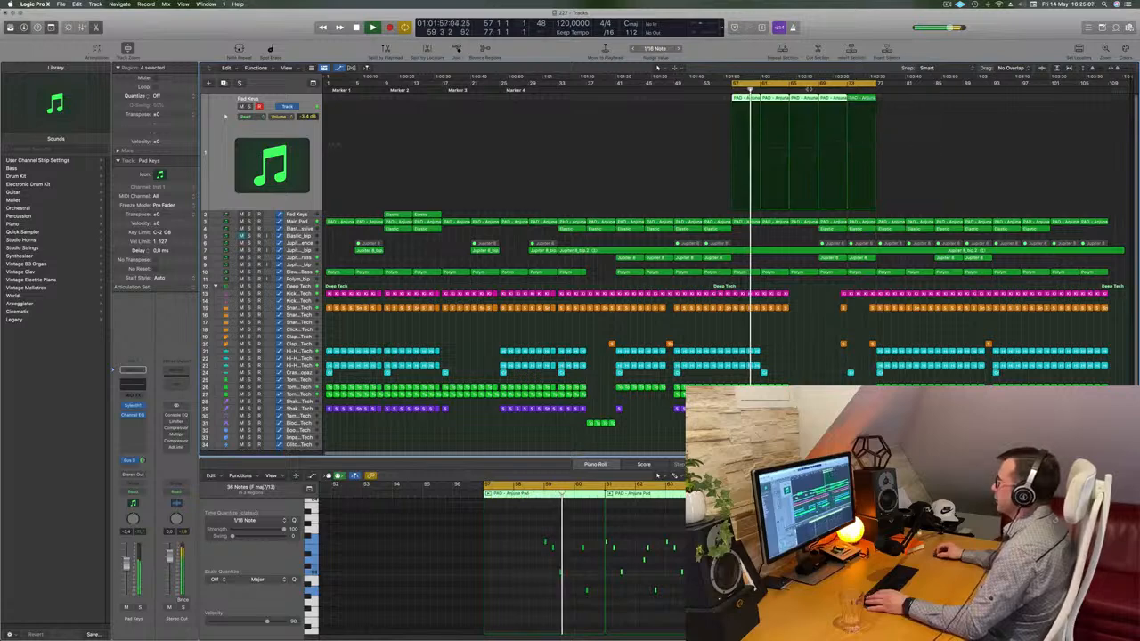
click(817, 89)
key(super+Right)
key(super+Right)
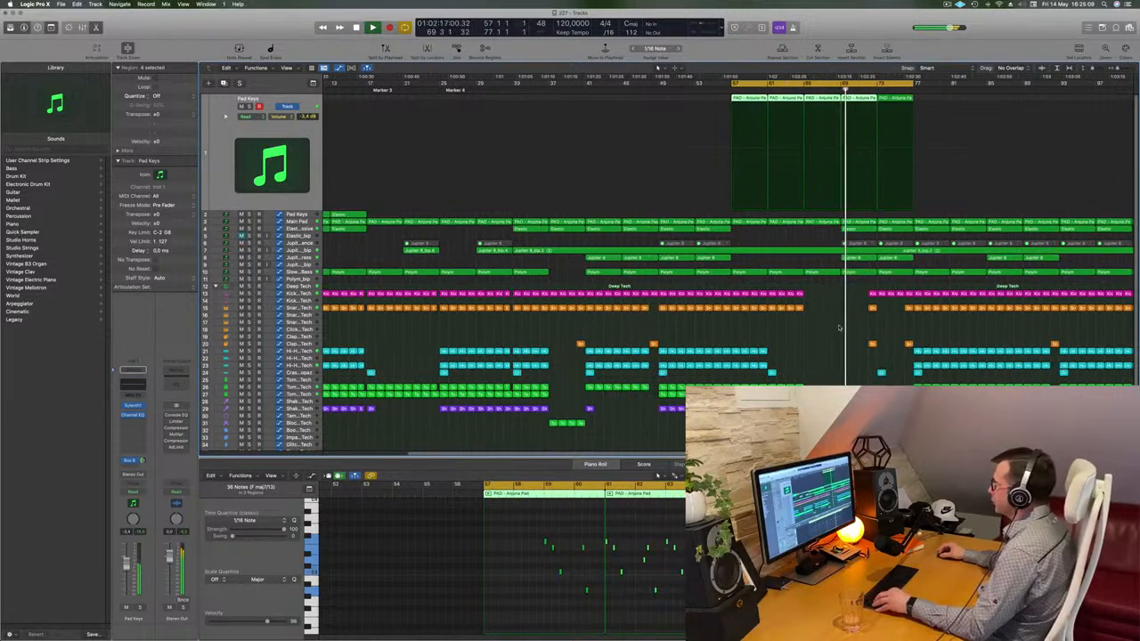
key(super+Left)
key(super+Right)
key(super+Left)
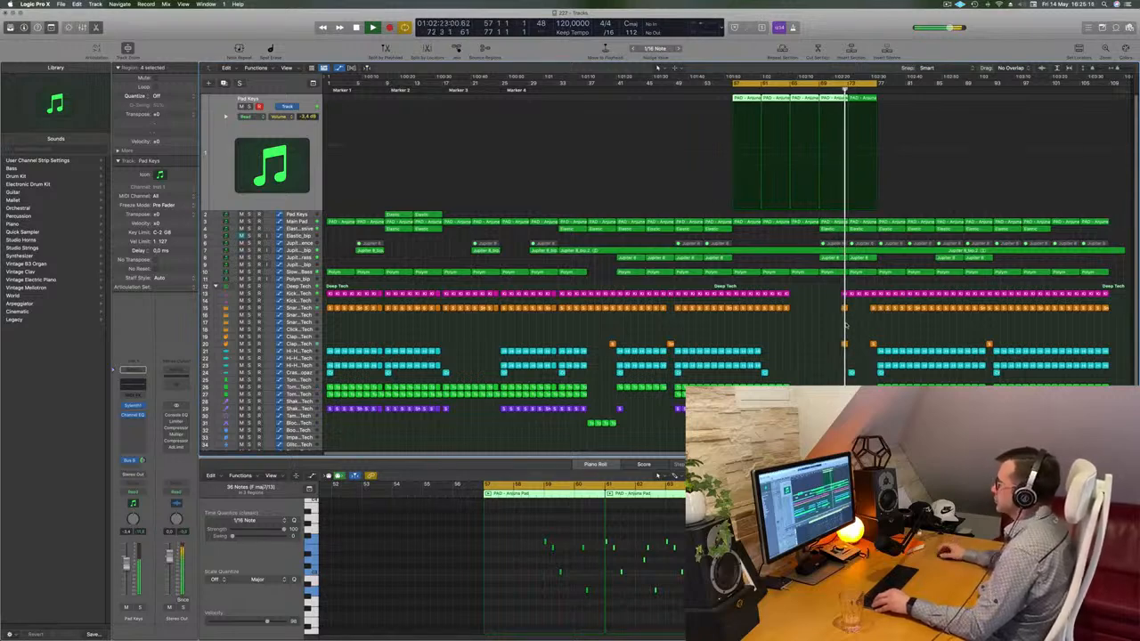
key(super+Right)
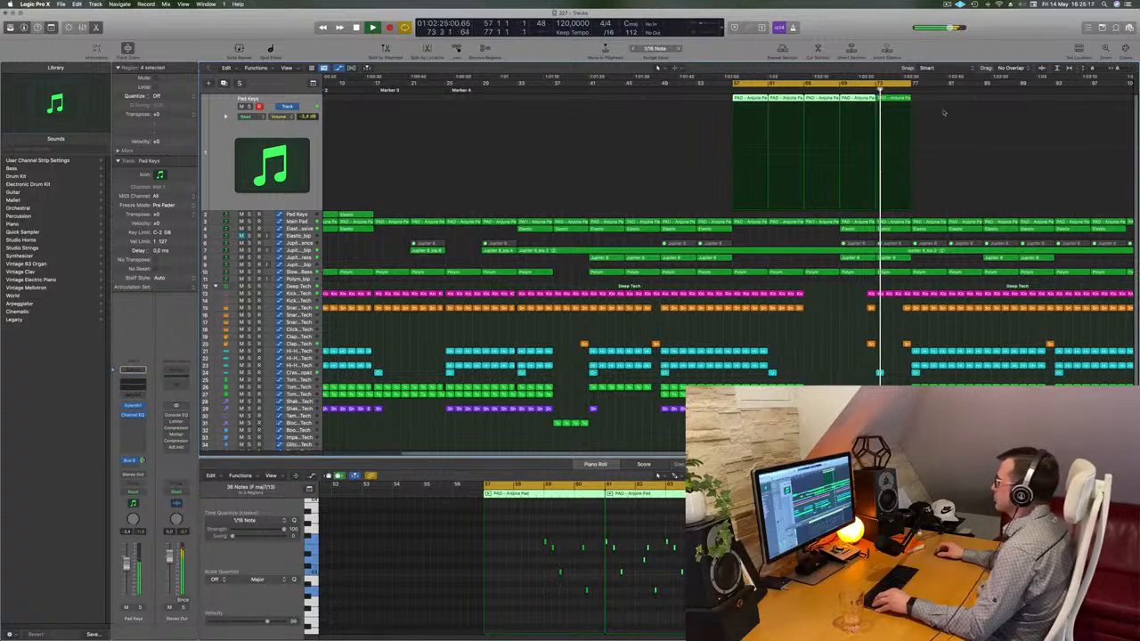
click(837, 90)
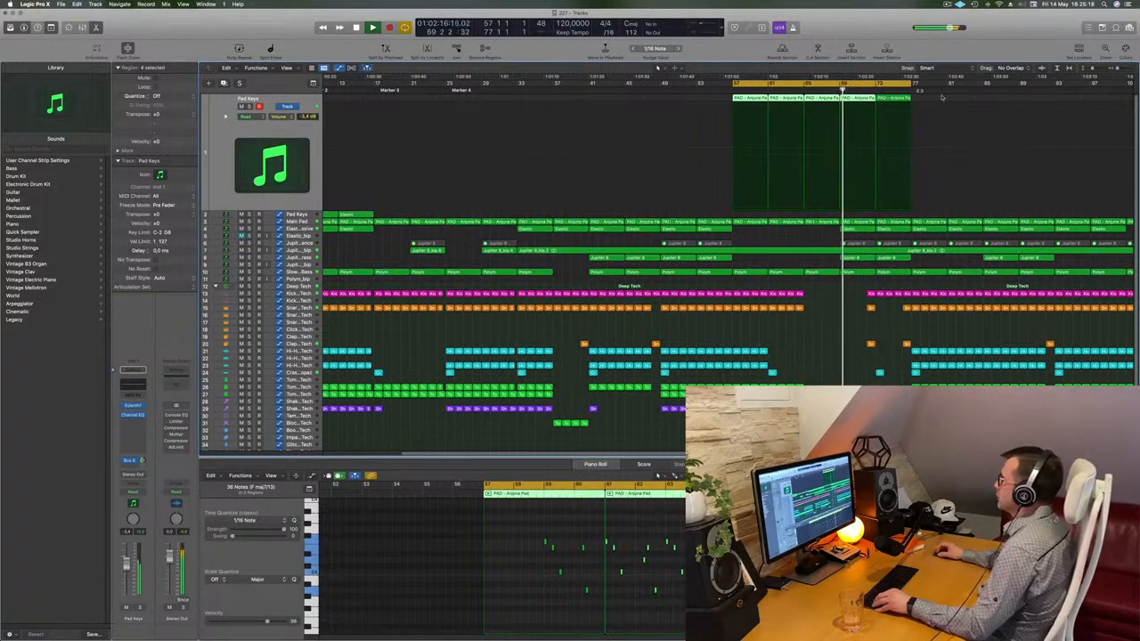
Copy the last Pad Keys region to bar 77 and extend the cycle range to bar 81.
click(902, 98)
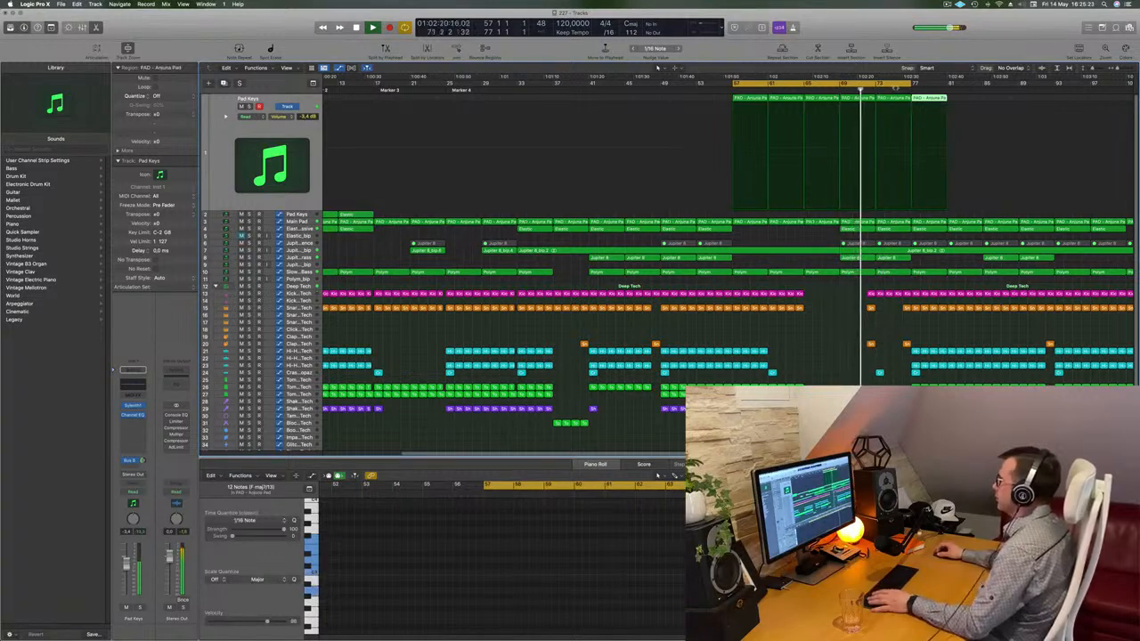
drag(910, 82, 950, 84)
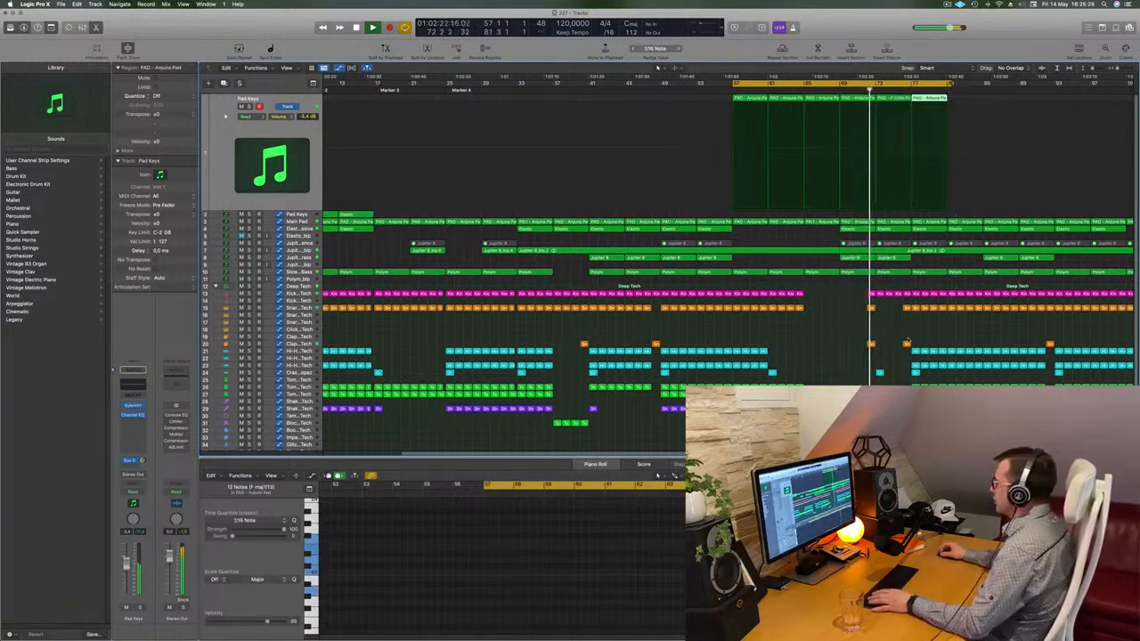
Delete the hi-hat regions between bars 77 and 81 on tracks 21 and 23, and add a crash region at bar 77.
drag(916, 346, 943, 367)
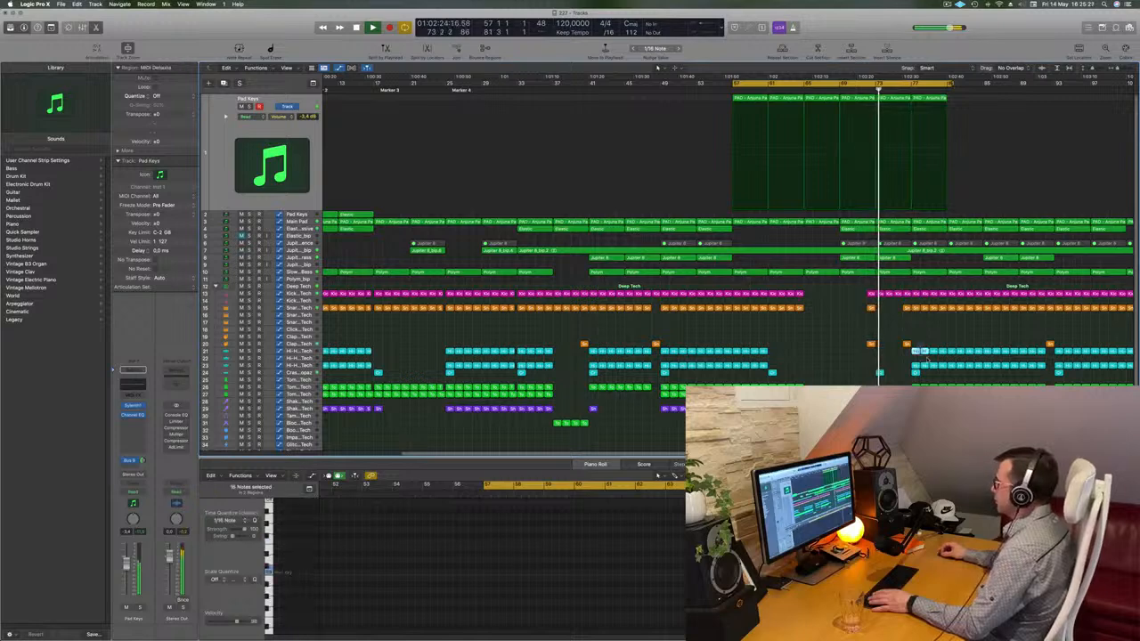
key(Return)
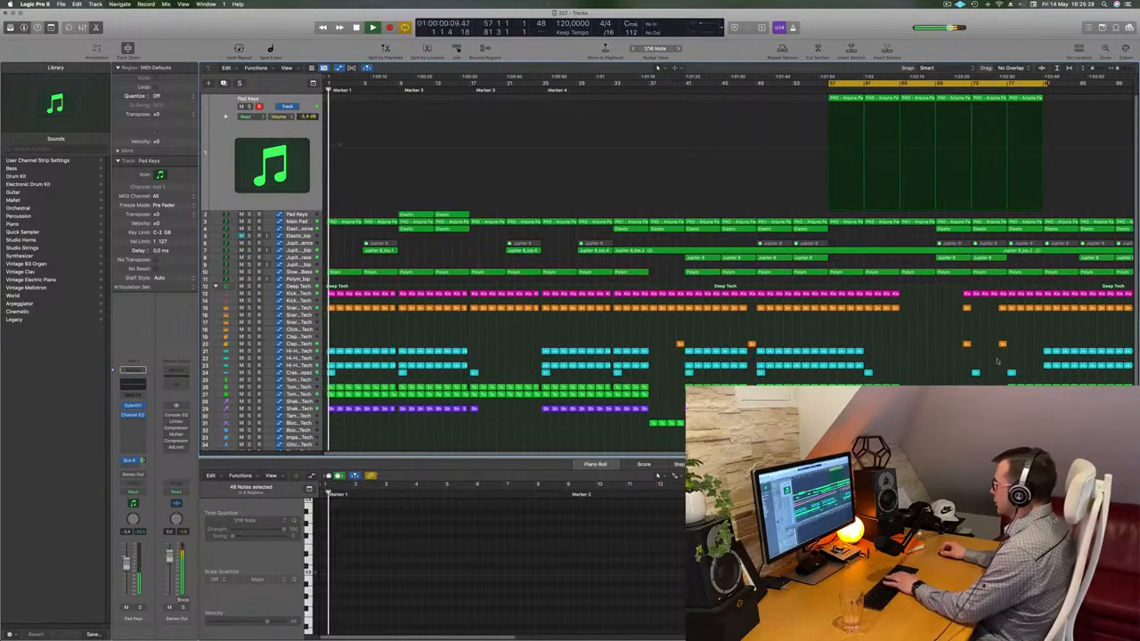
Play the cycled section and select a group of four drum regions for editing.
key(space)
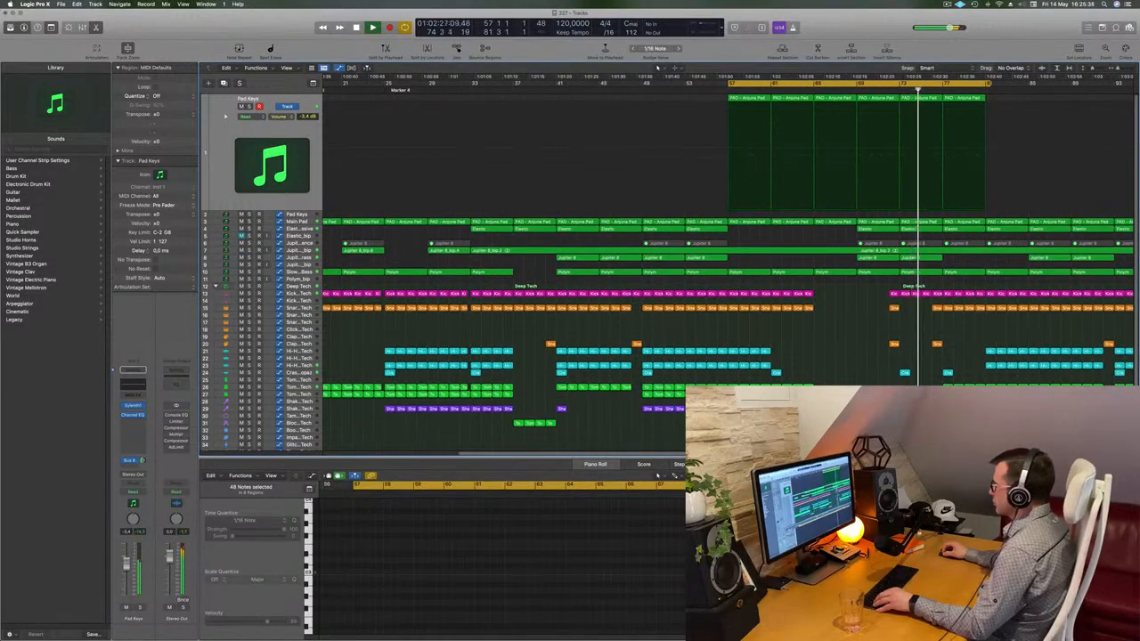
drag(718, 133, 873, 178)
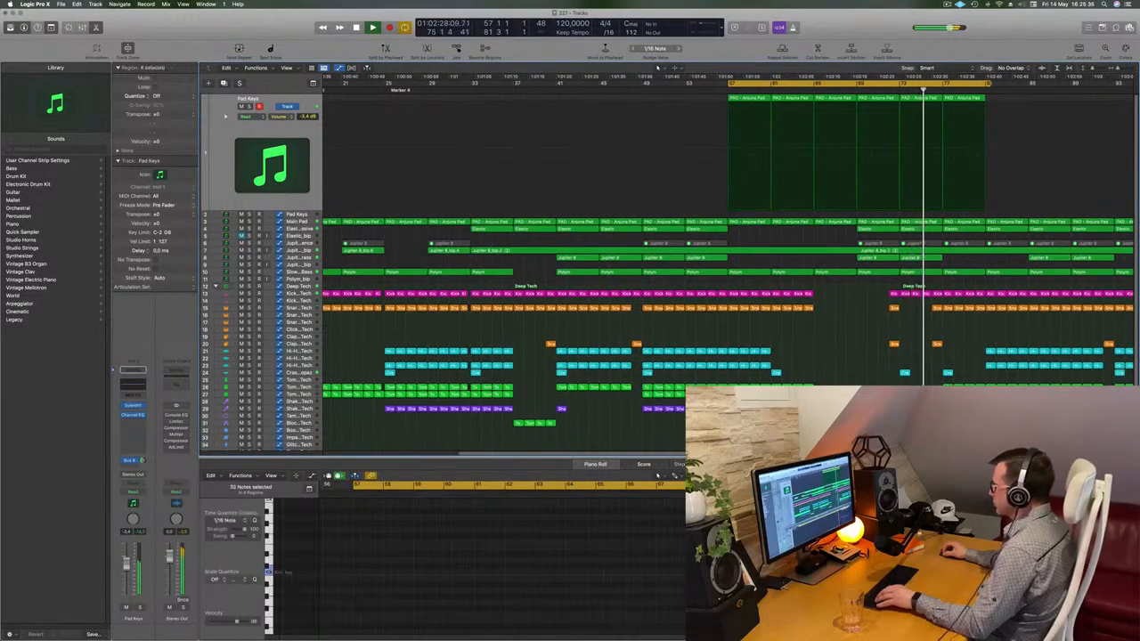
Stop playback, and mute and delete the bounced Jupiter 8_bip audio track together with its regions.
ctrl+alt+click(911, 379)
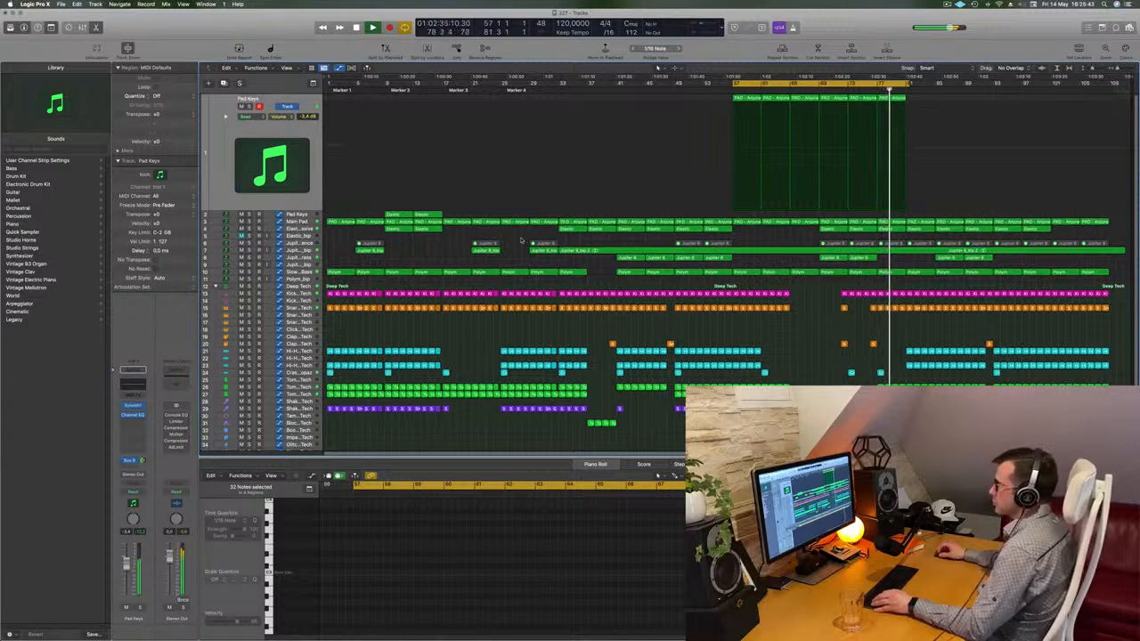
click(299, 251)
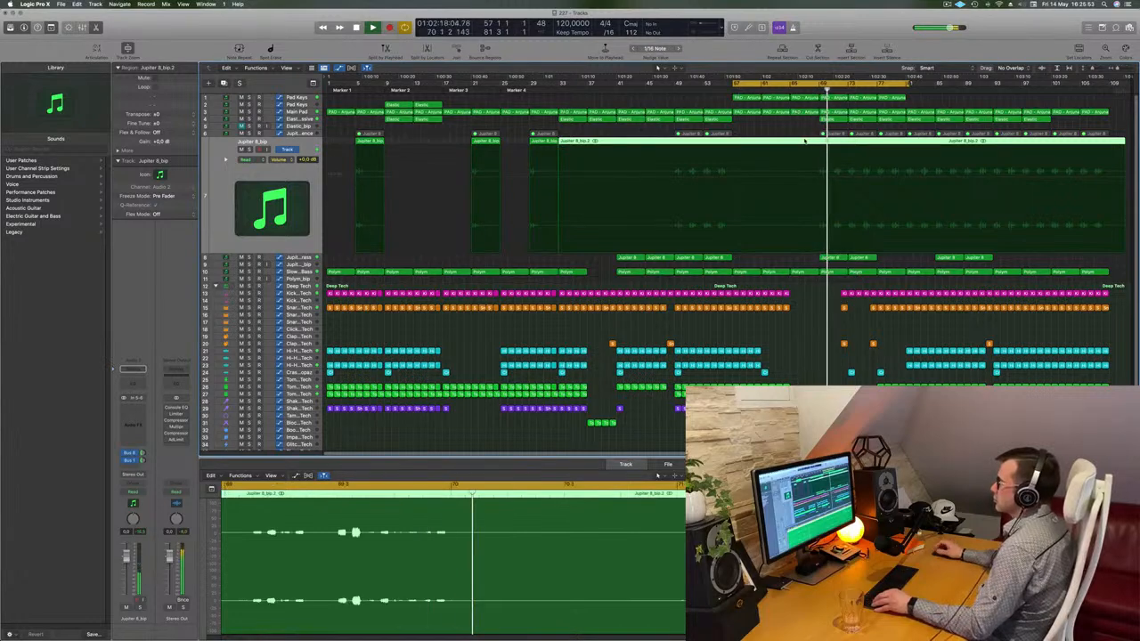
key(super+Right)
key(super+Right)
key(super+Left)
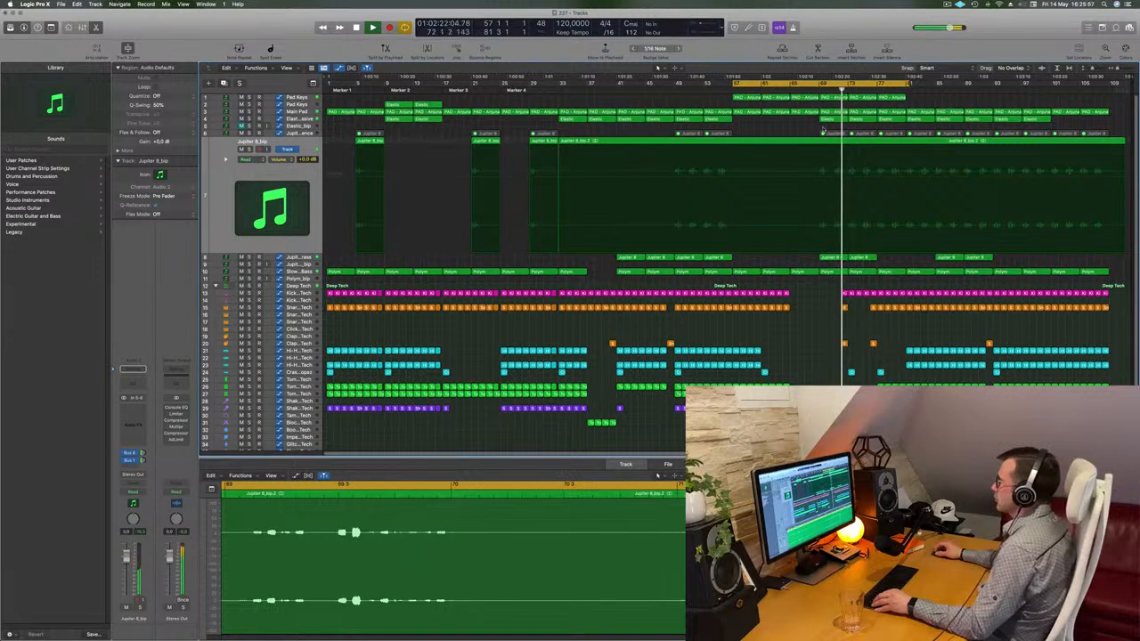
click(270, 173)
key(space)
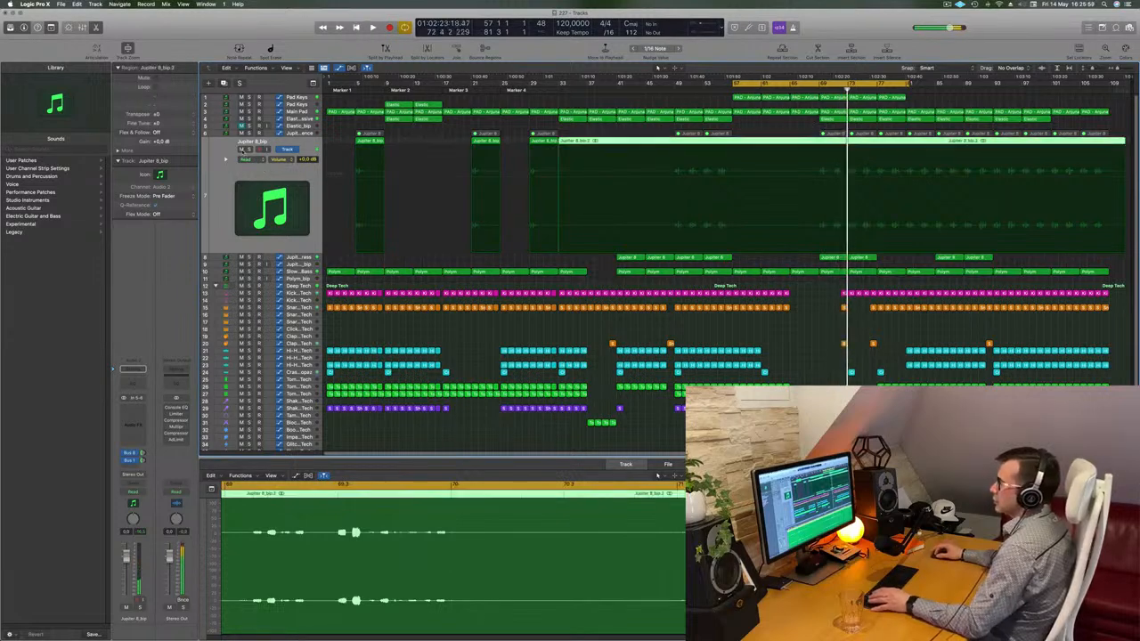
click(240, 150)
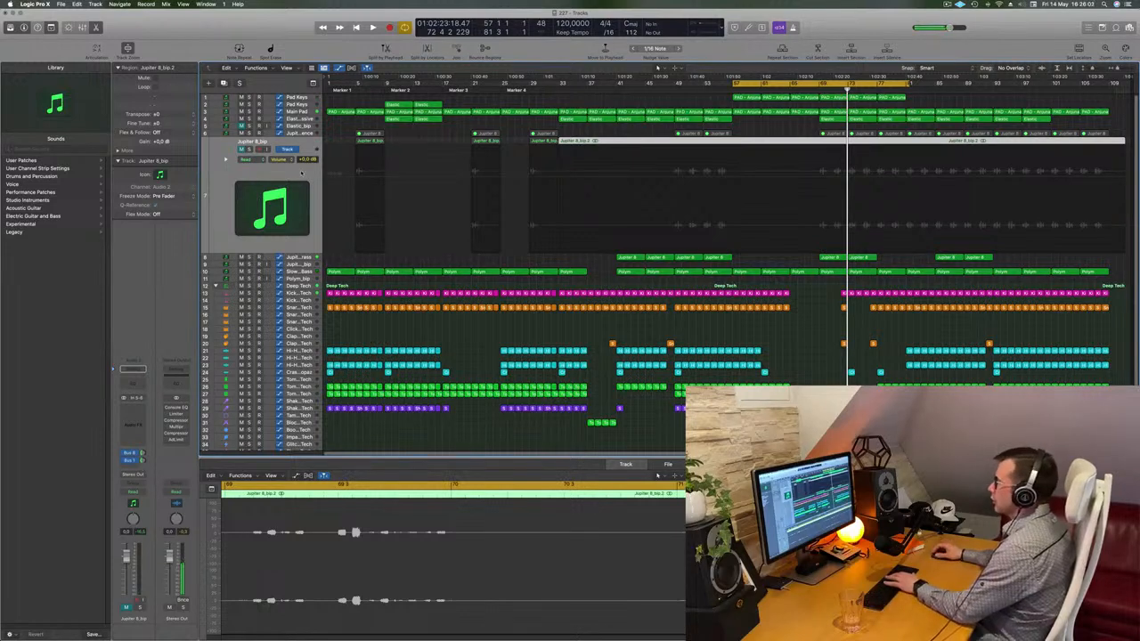
key(Delete)
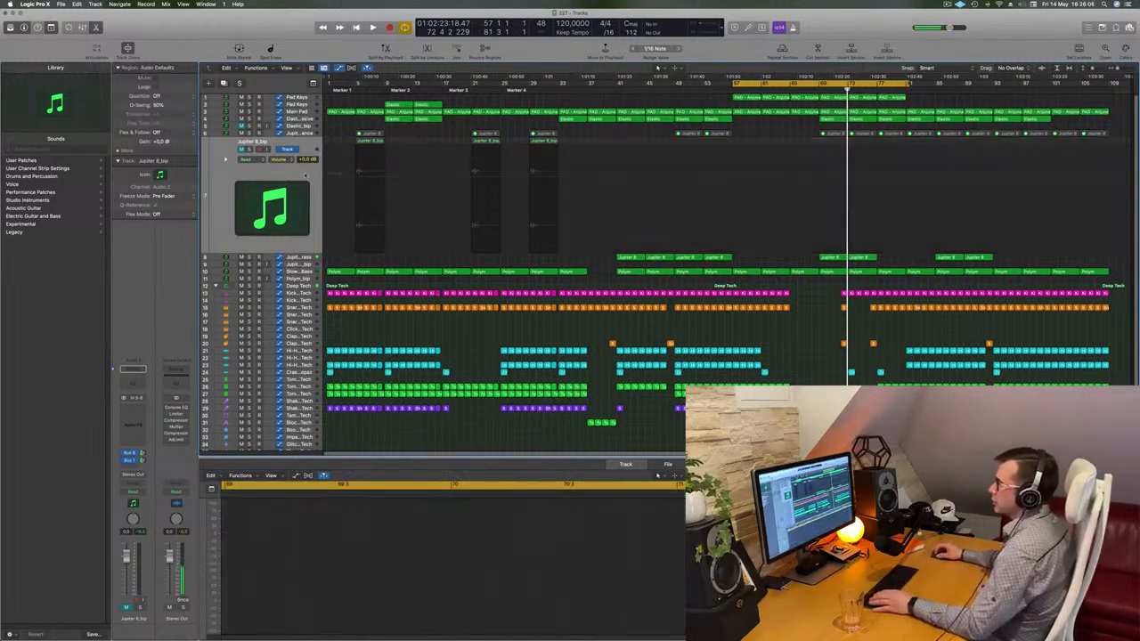
key(super+BackSpace)
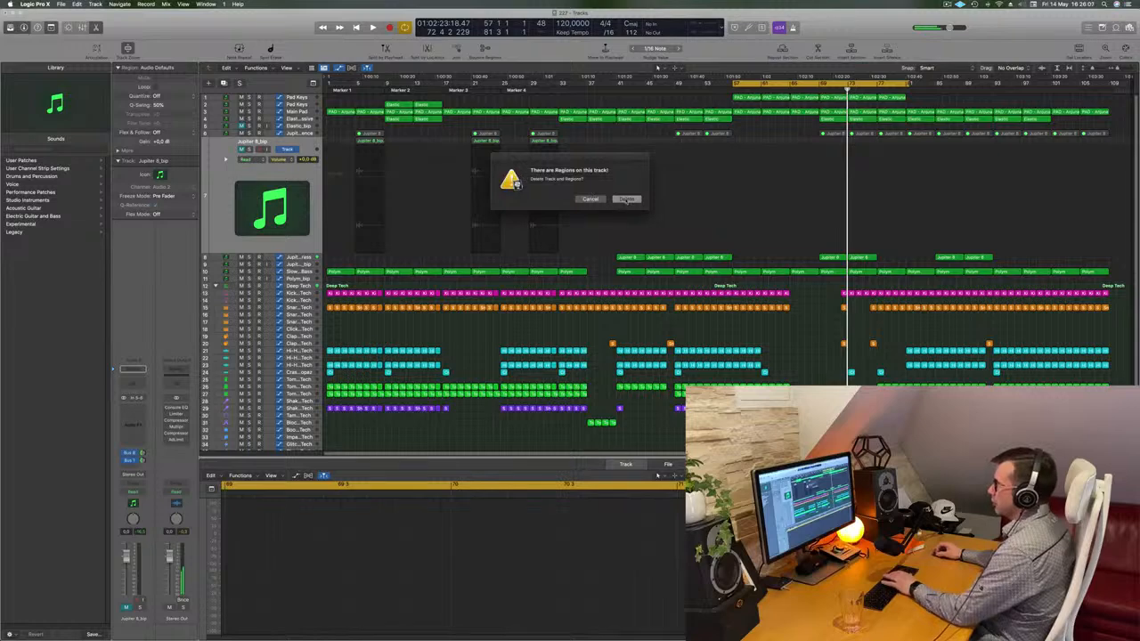
key(Return)
Unmute all the regions on the Jupiter 8 Sequence track.
click(298, 132)
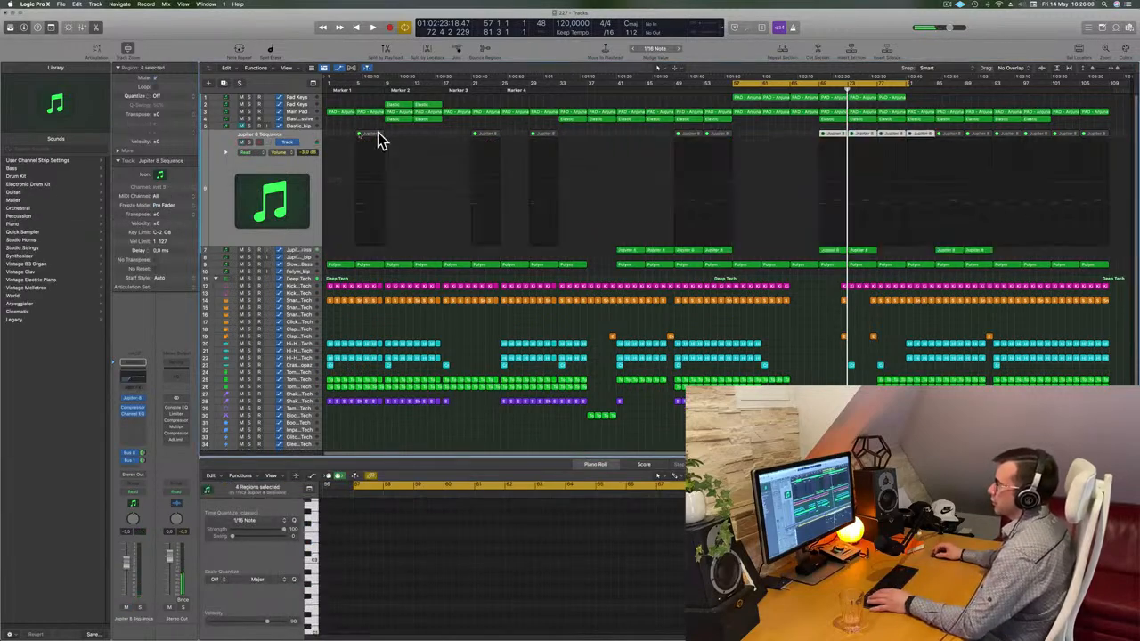
drag(349, 134, 1131, 141)
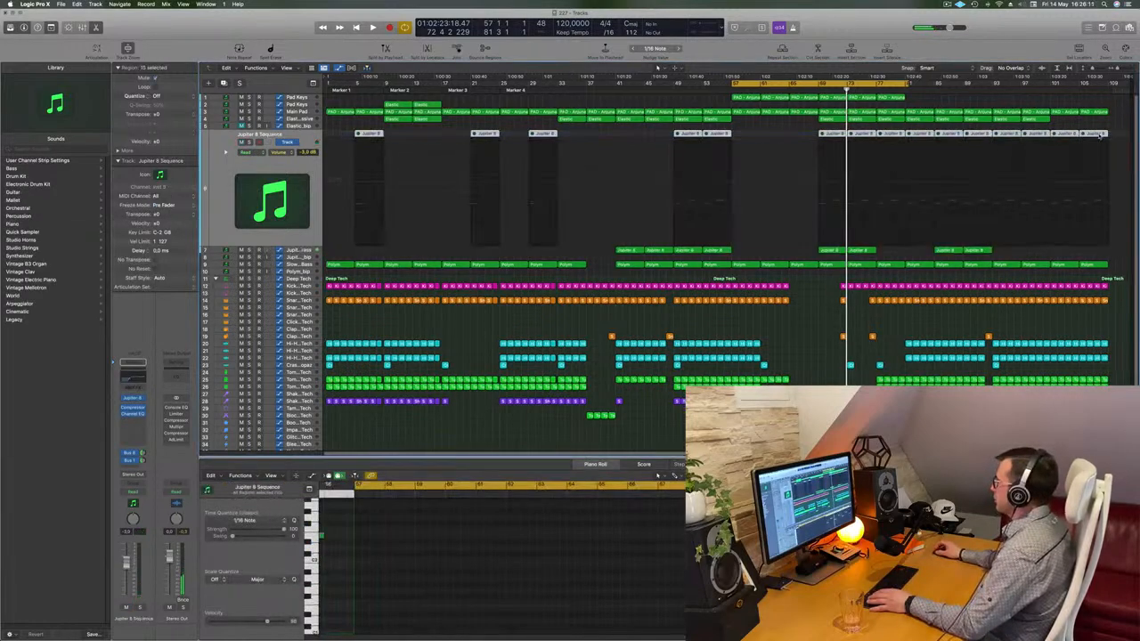
right_click(1100, 136)
click(1055, 139)
Play the cycle range and delete the three Jupiter 8 Sequence regions between bars 69 and 81.
key(space)
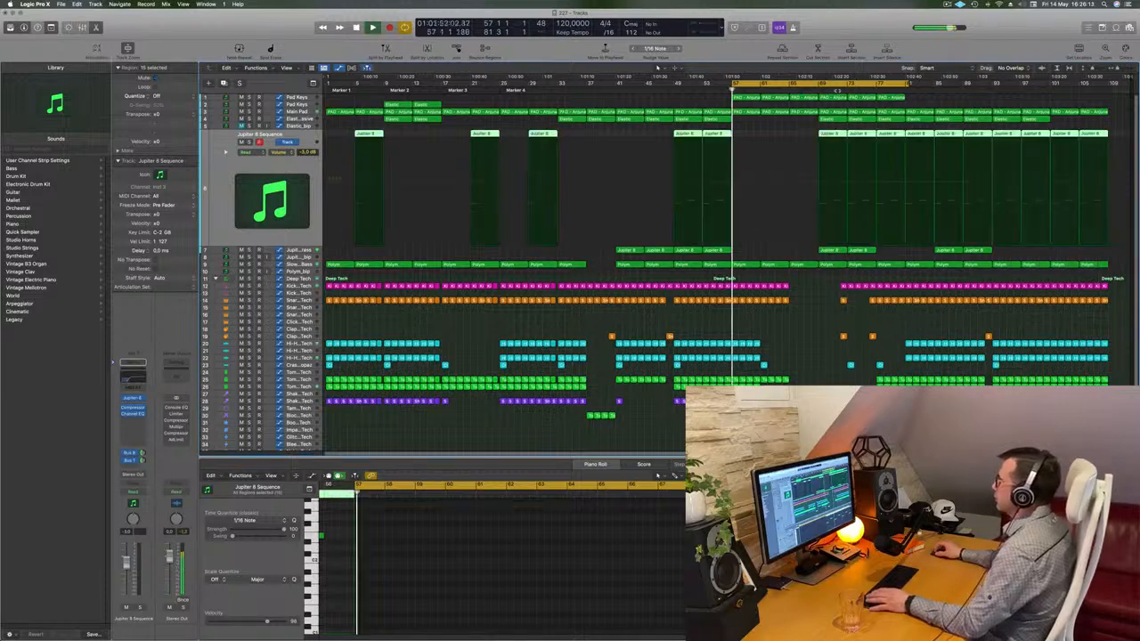
drag(805, 134, 897, 137)
key(Delete)
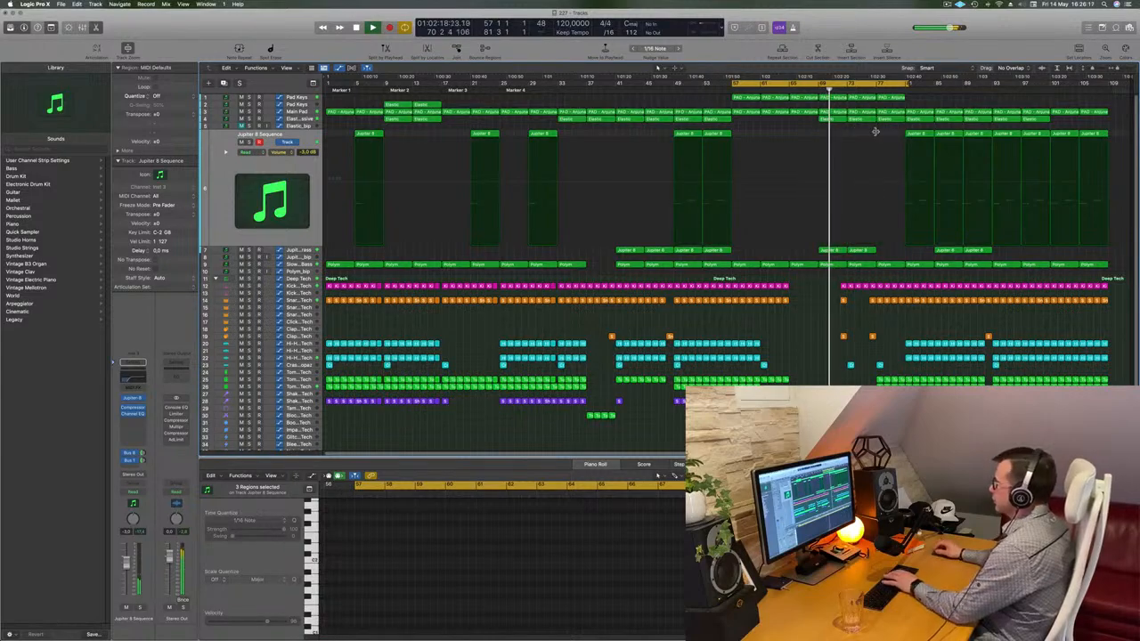
Delete the two snare fill regions at bar 76 on the snare and clap tracks.
scroll(840, 154, up, 4)
scroll(841, 160, down, 4)
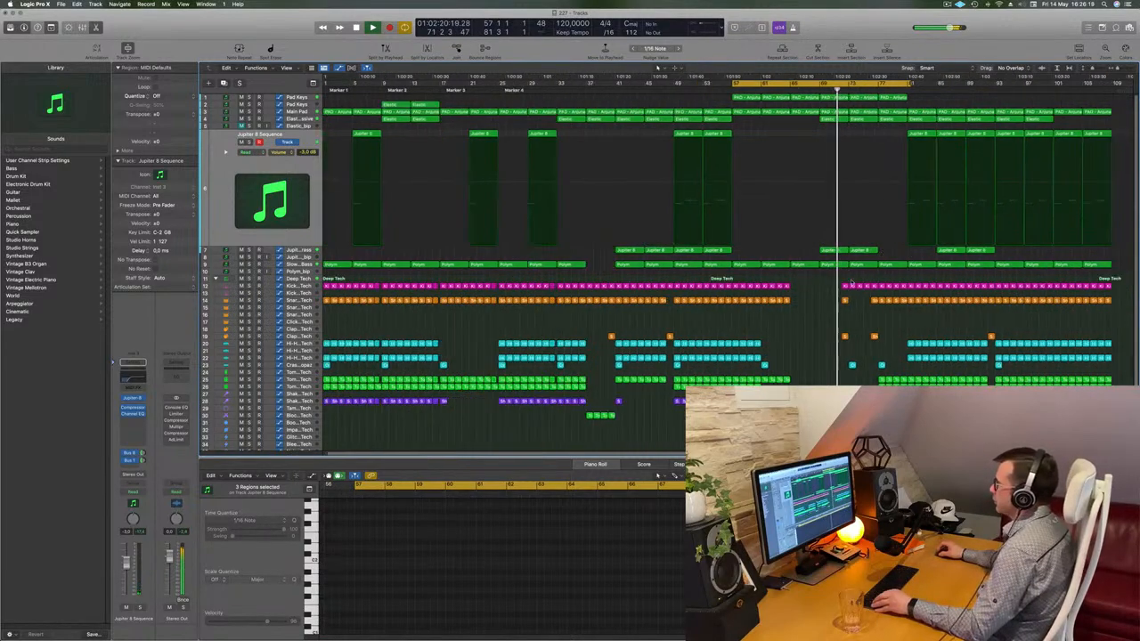
scroll(853, 304, up, 5)
scroll(883, 187, down, 3)
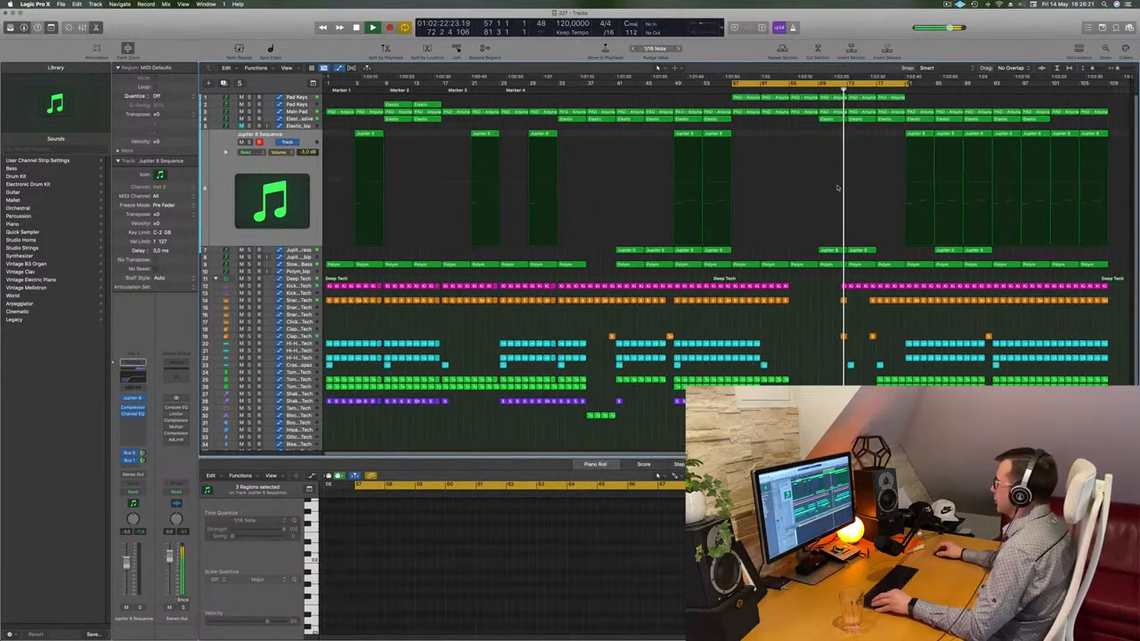
scroll(847, 196, up, 4)
scroll(887, 229, down, 4)
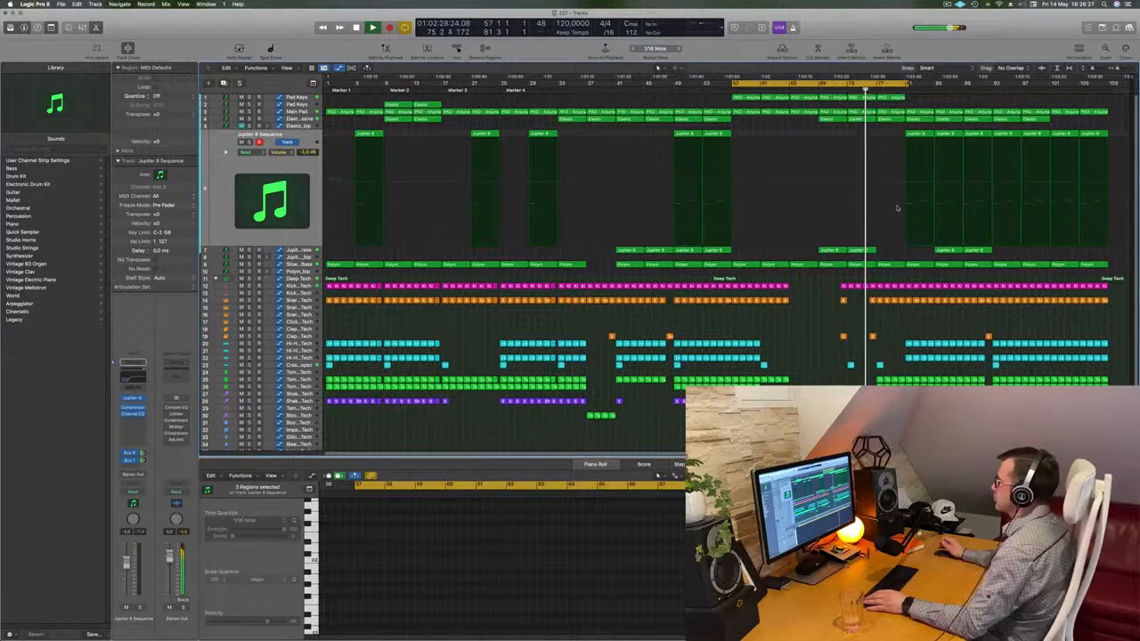
scroll(852, 323, up, 3)
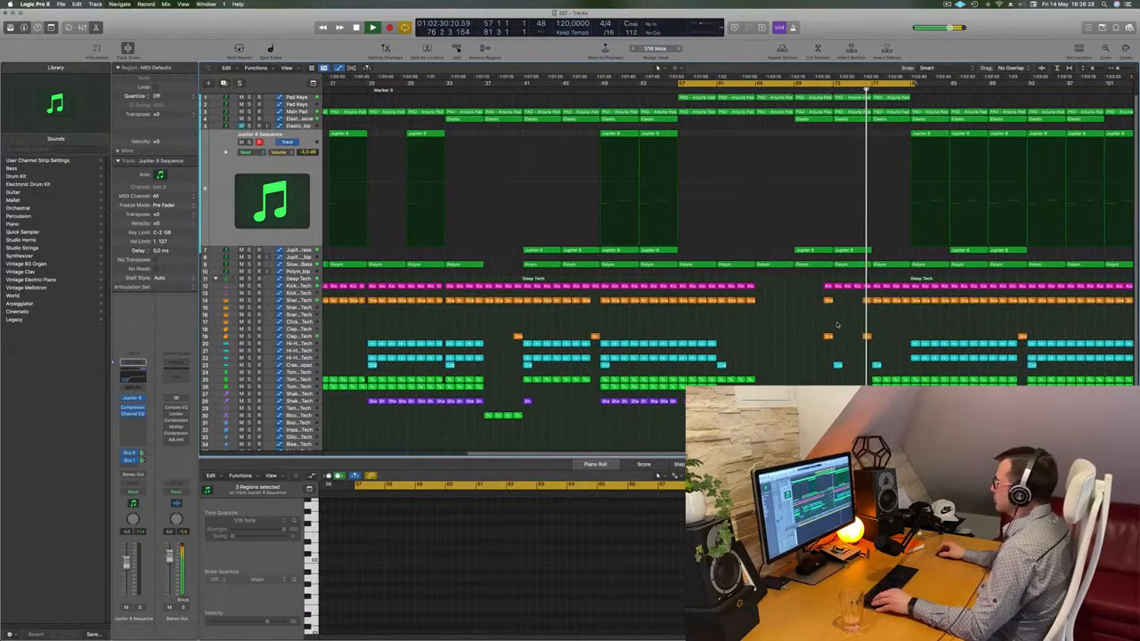
scroll(840, 324, down, 3)
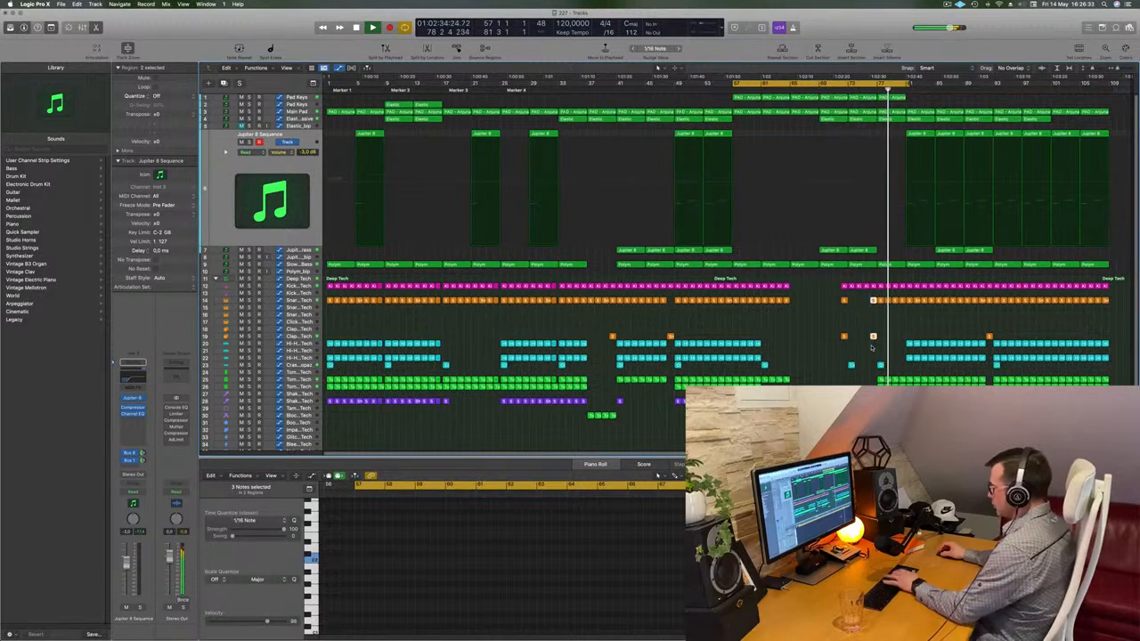
click(871, 348)
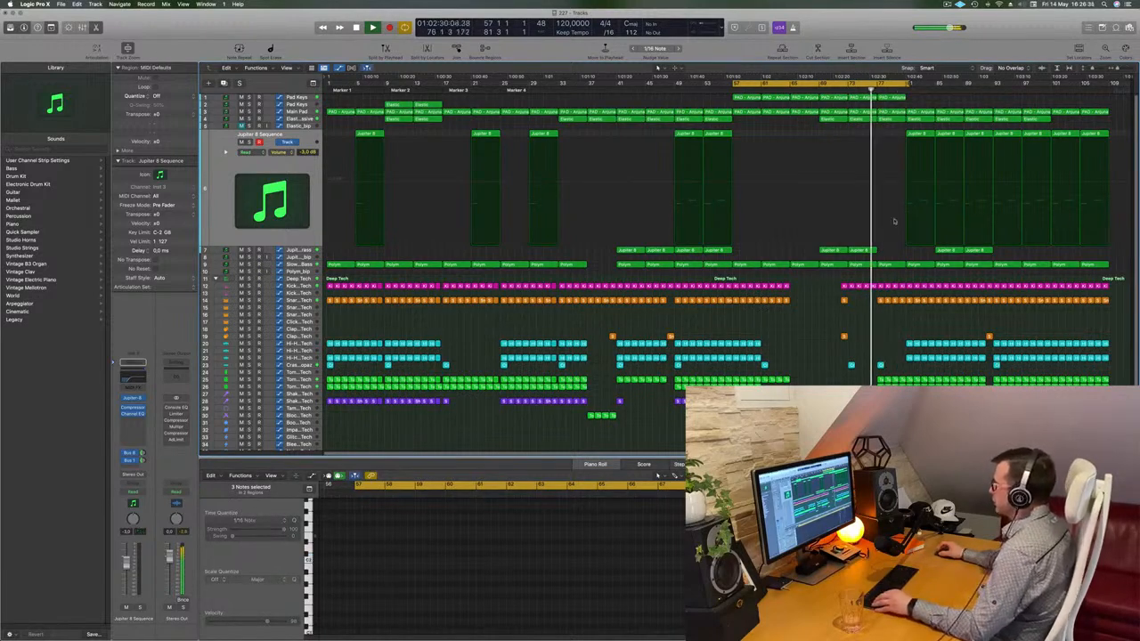
Adjust the end of the cycle range to bar 81.
scroll(891, 232, up, 3)
click(869, 287)
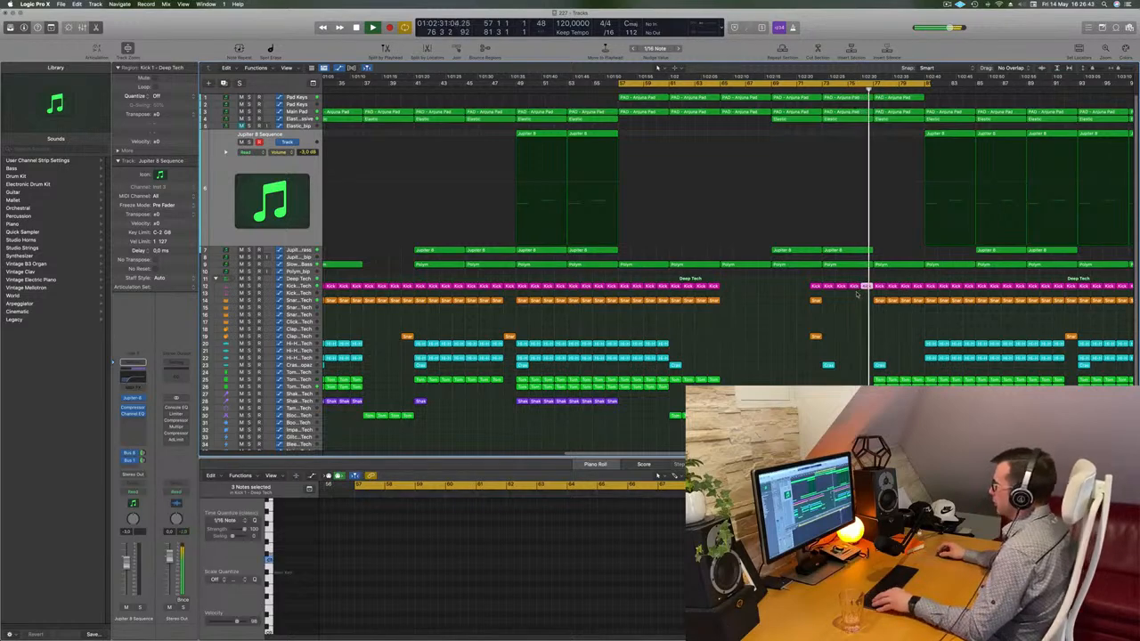
scroll(882, 312, down, 3)
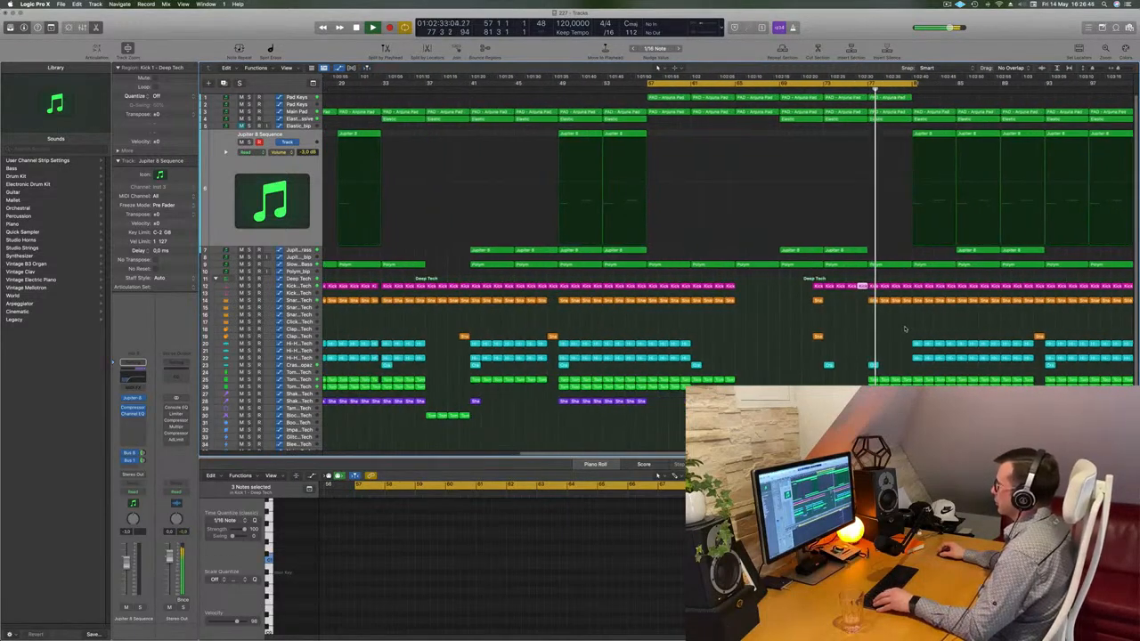
scroll(905, 330, down, 3)
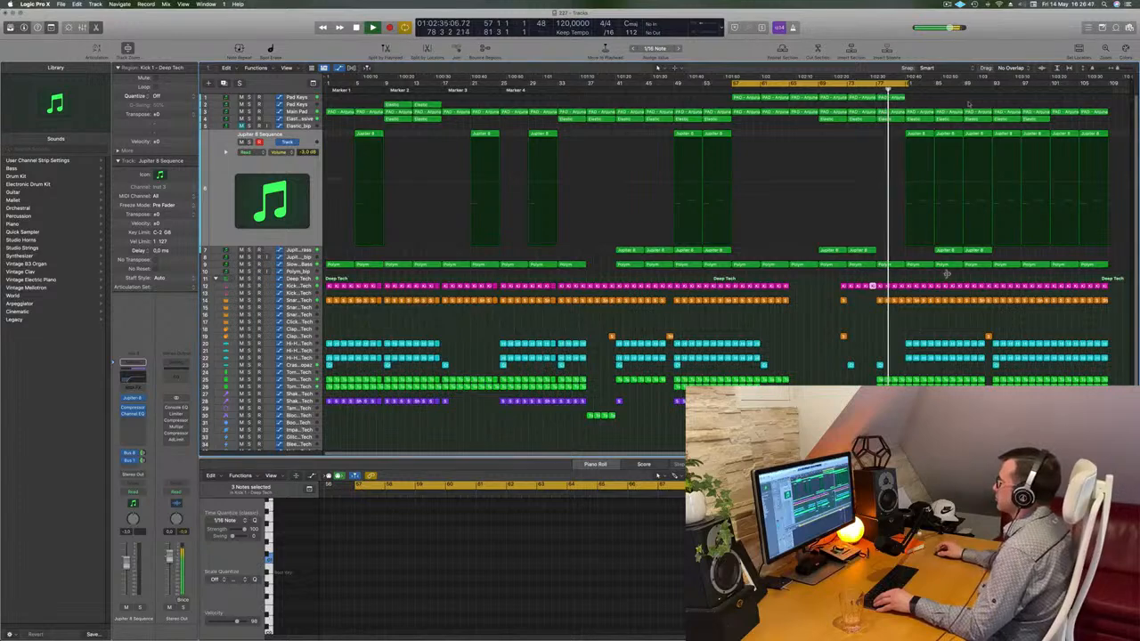
drag(909, 83, 907, 83)
scroll(871, 126, up, 1)
scroll(871, 126, down, 1)
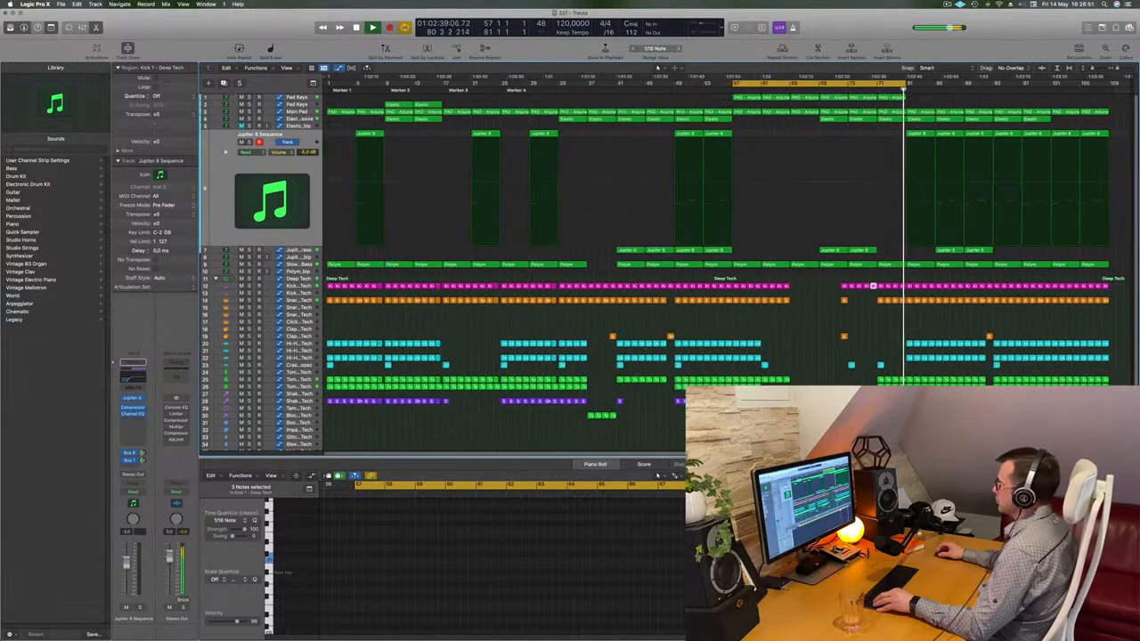
Play from bar 76 and delete the drum regions in bar 80, from the kick down to the toms.
click(870, 89)
key(super+Right)
key(super+Right)
key(super+Right)
drag(954, 281, 951, 390)
key(Delete)
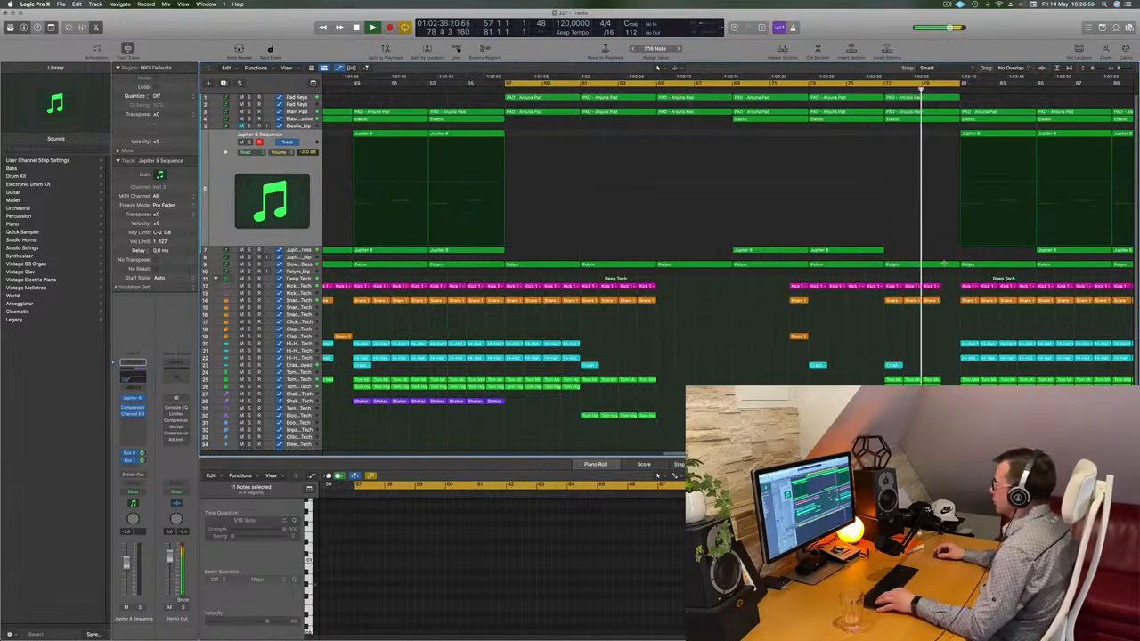
Split the Polym bass region at bar 80, splitting the crossing notes, and remove its last bar before bar 81.
drag(950, 266, 941, 267)
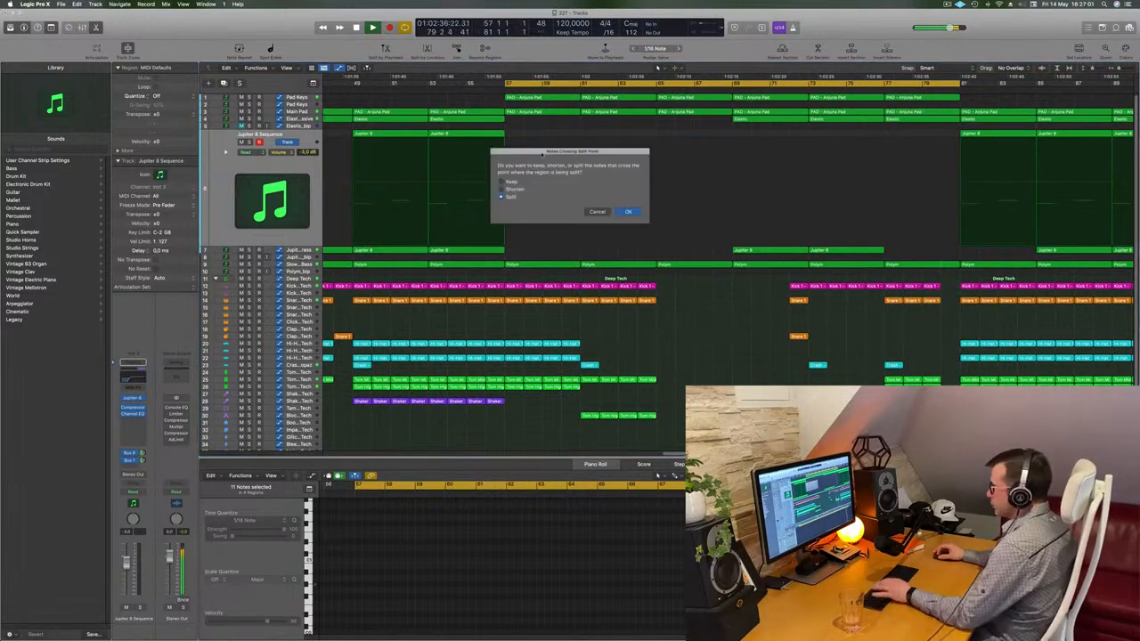
click(629, 212)
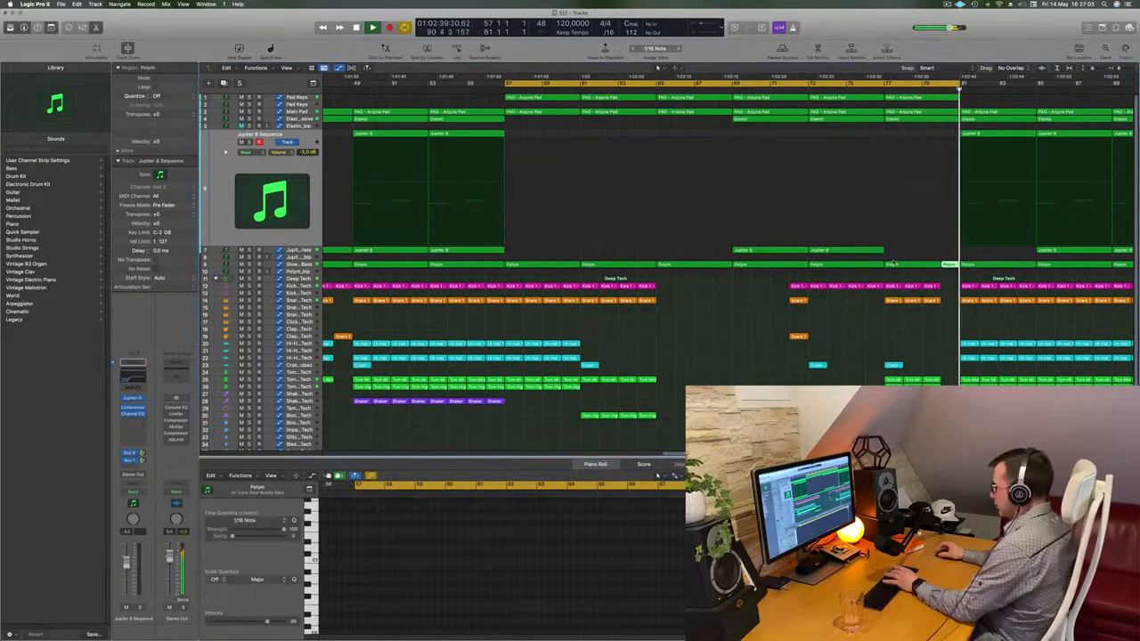
click(924, 92)
Shorten the Elastic region starting at bar 77 on the Elastic - Massive track so it ends at bar 80.
key(super+Left)
key(super+Left)
key(super+Left)
key(super+Left)
key(super+Left)
key(super+Left)
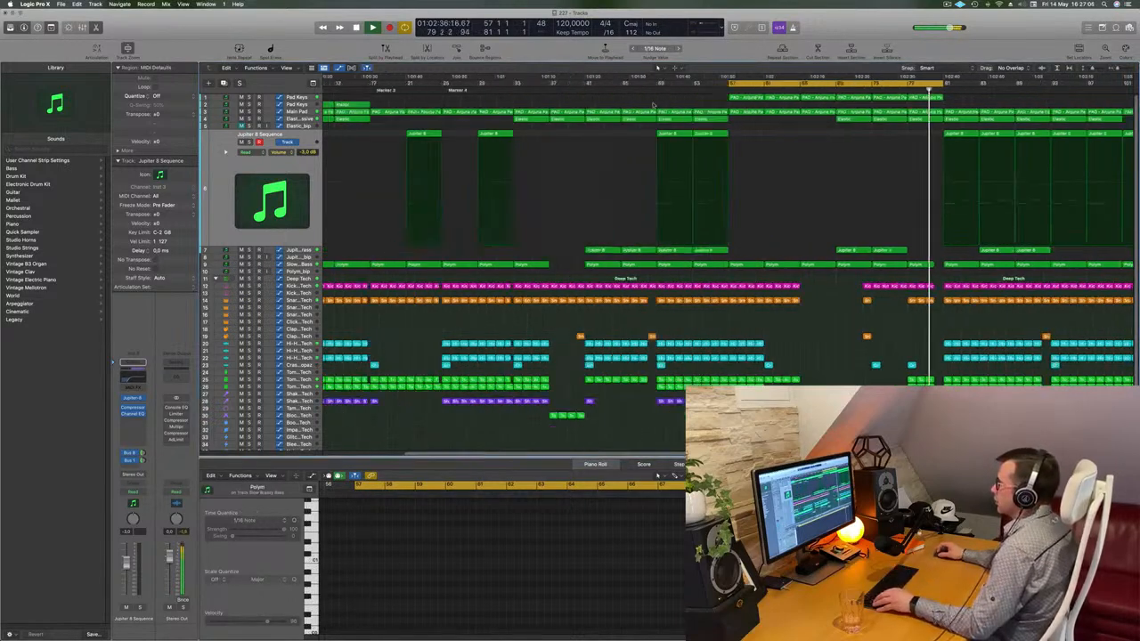
key(Up)
key(Up)
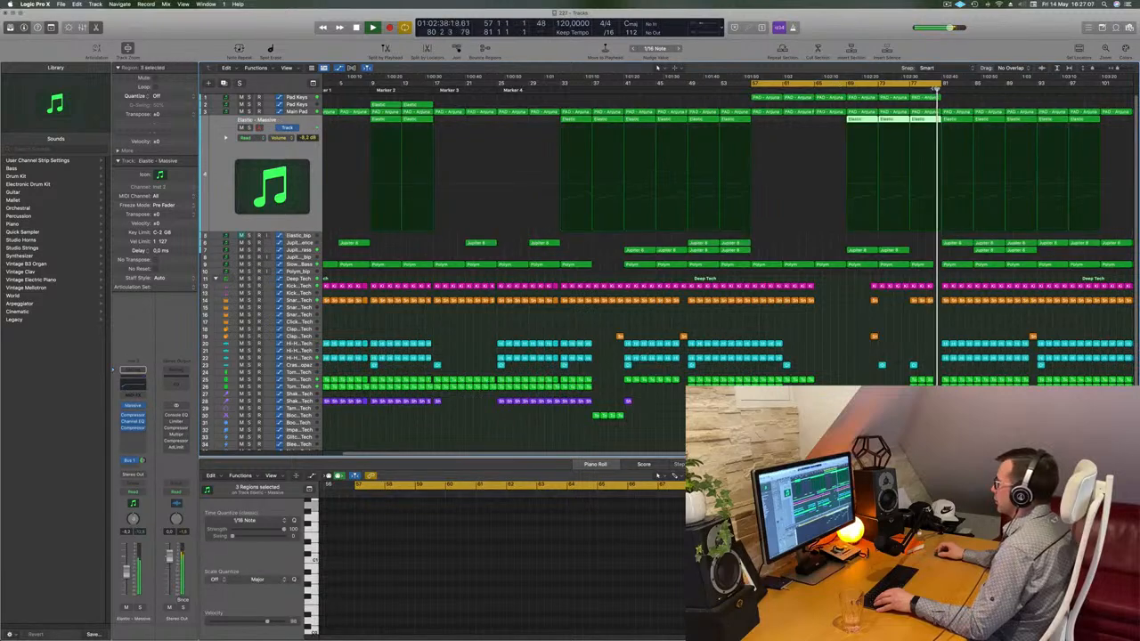
click(903, 90)
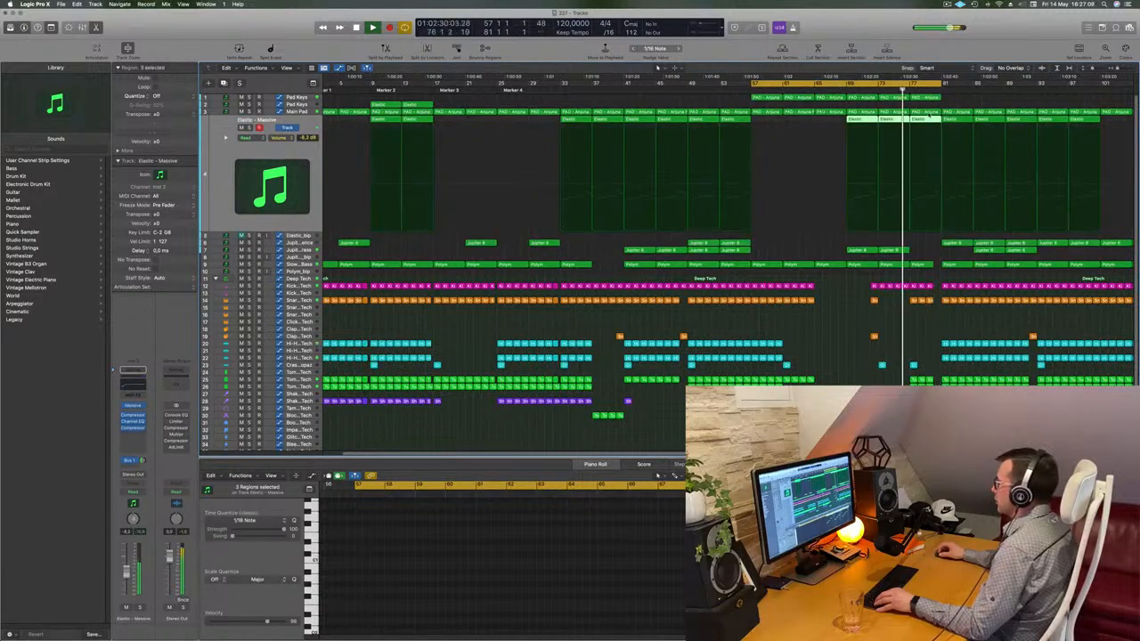
key(super+Right)
key(super+Right)
key(super+Right)
key(super+Right)
key(super+Right)
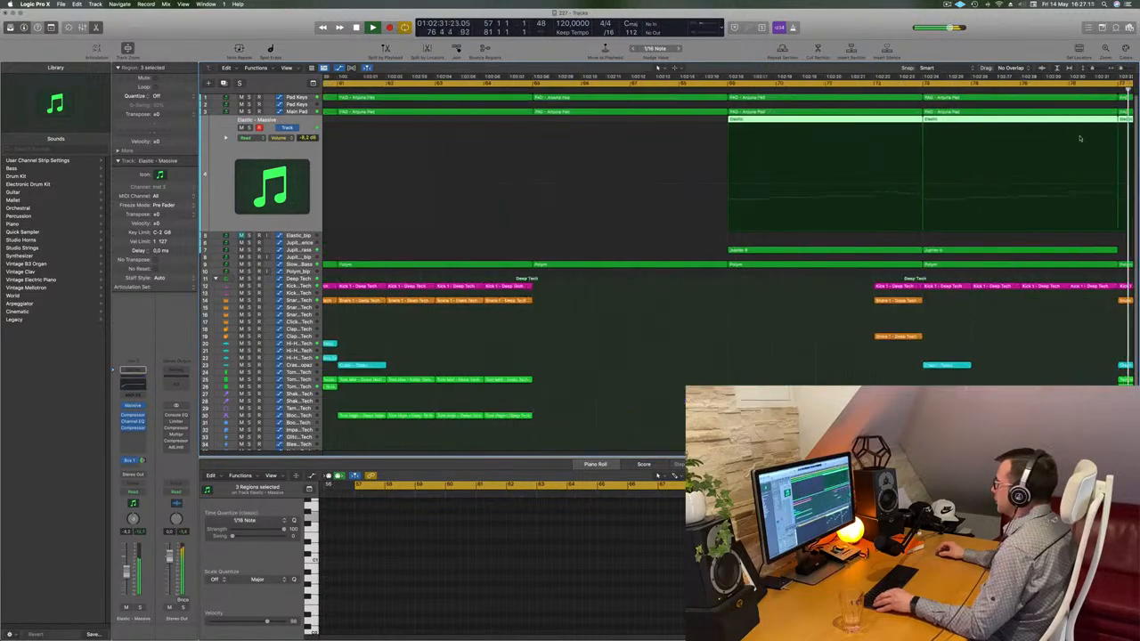
click(936, 119)
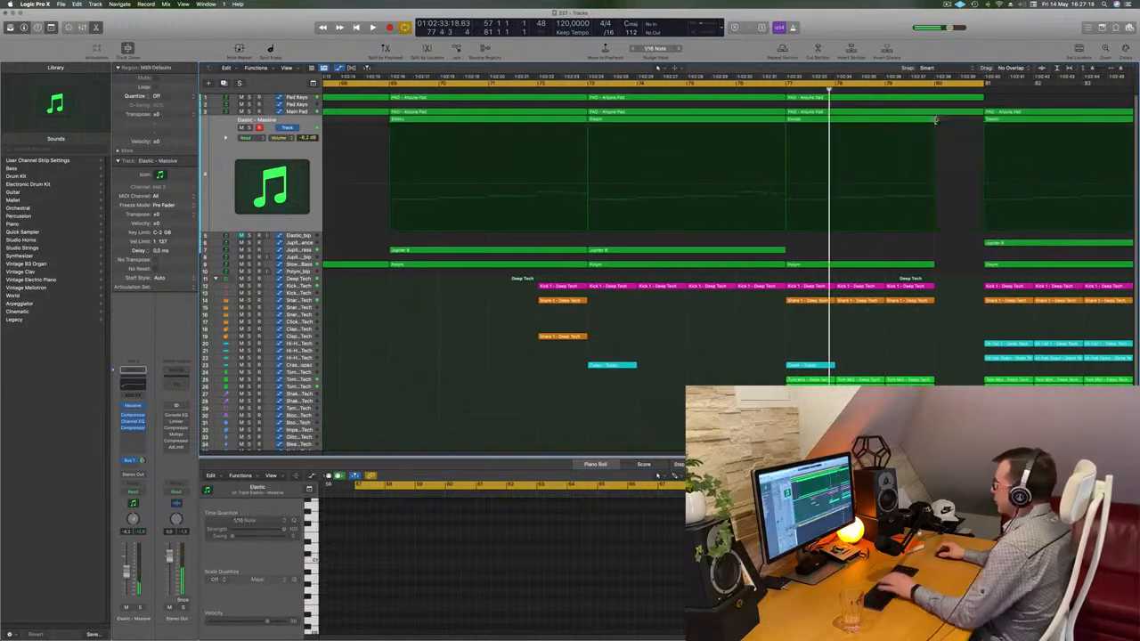
Play back from around bar 77 to check the one-bar break leading into bar 81.
key(super+Left)
key(super+Left)
key(super+Left)
key(super+Left)
key(super+Left)
key(space)
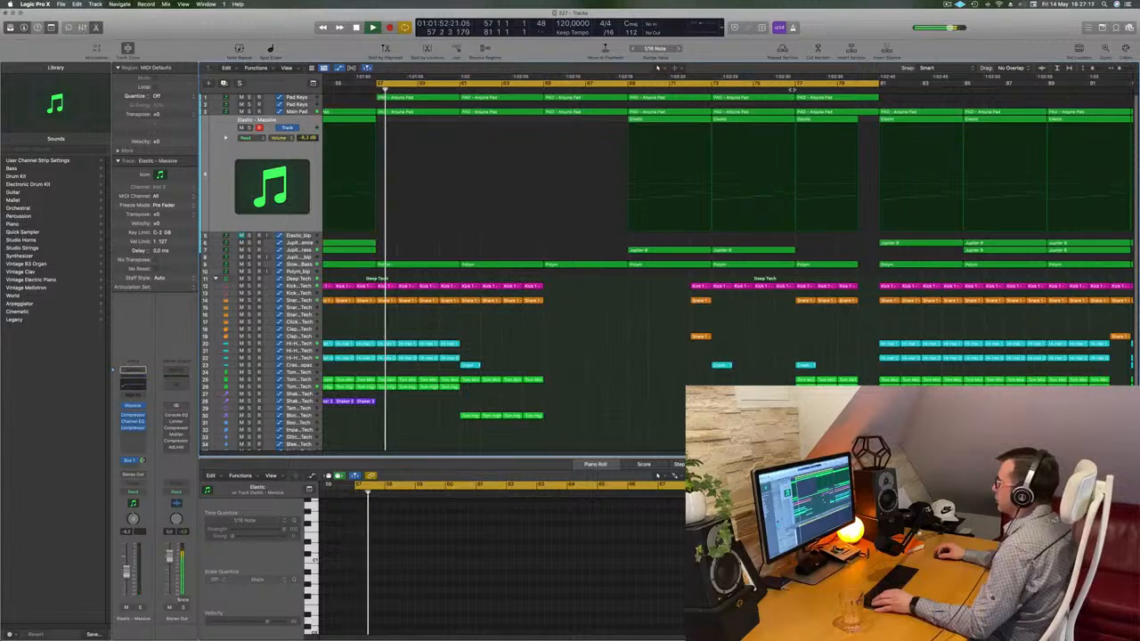
click(794, 90)
key(super+Left)
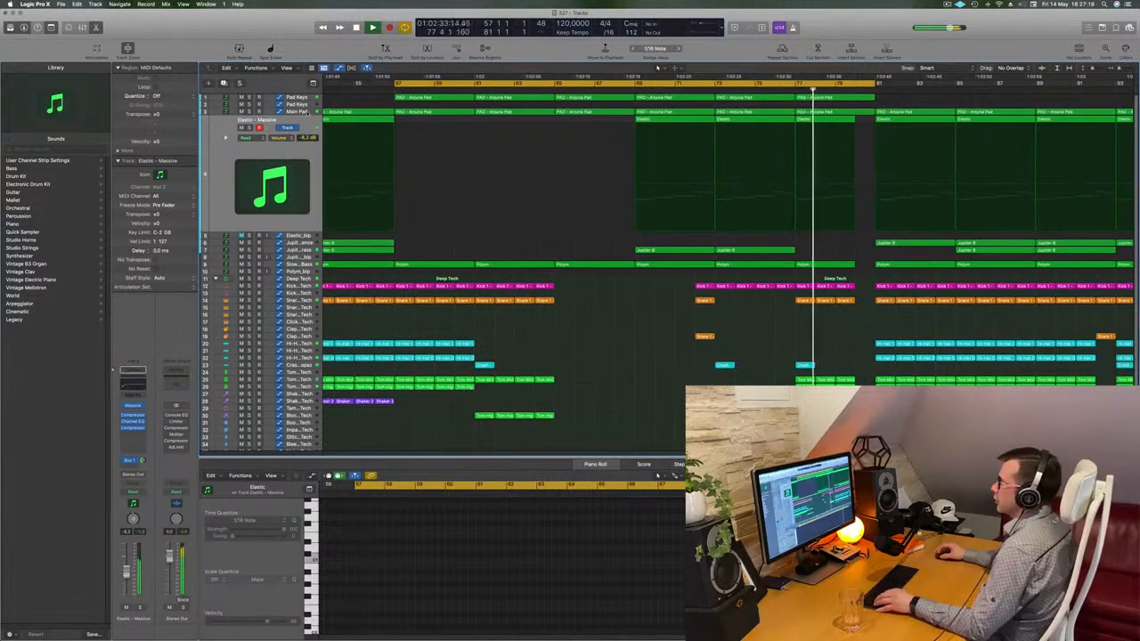
Select the upper Pad Keys track and move the cycle range to bars 81 through 105.
click(310, 113)
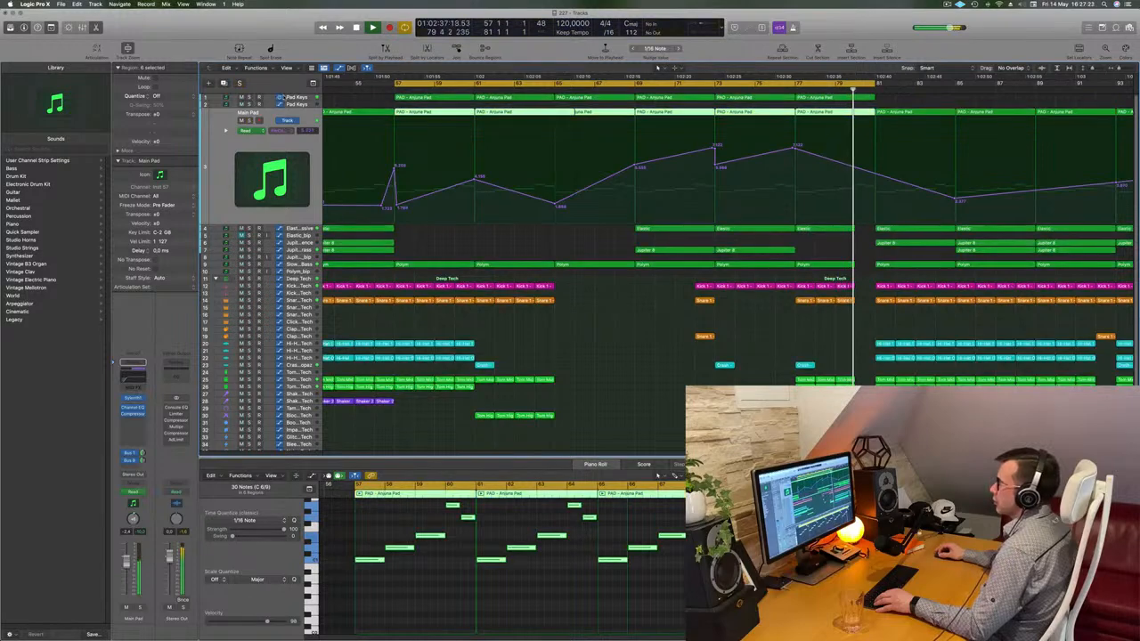
key(Up)
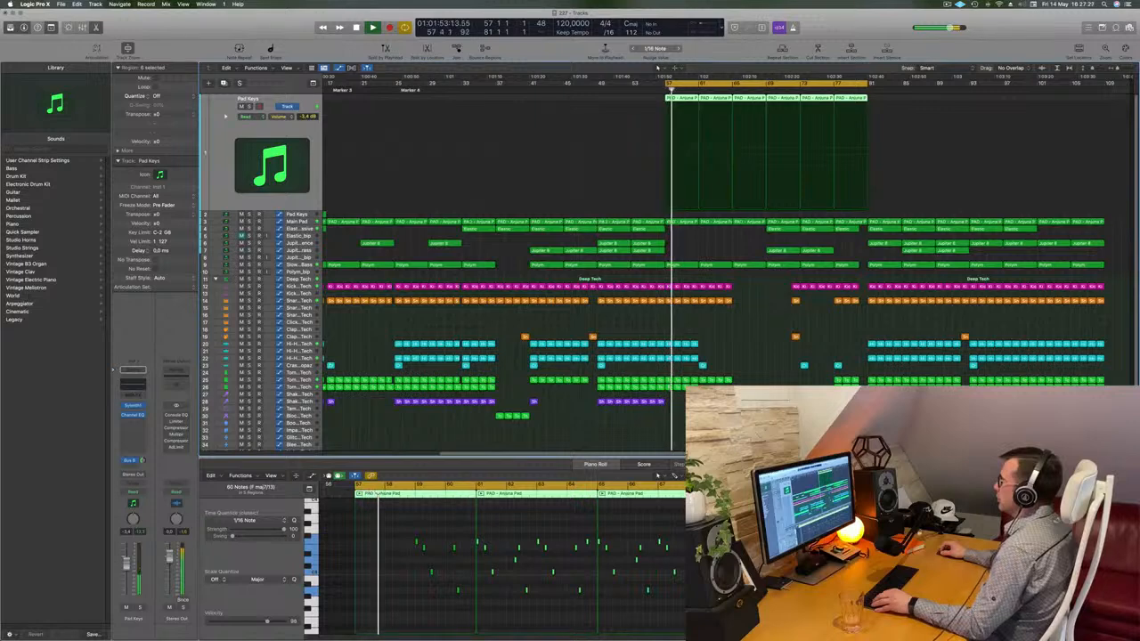
click(851, 90)
drag(808, 83, 1007, 142)
key(super+Right)
key(super+Right)
key(super+Right)
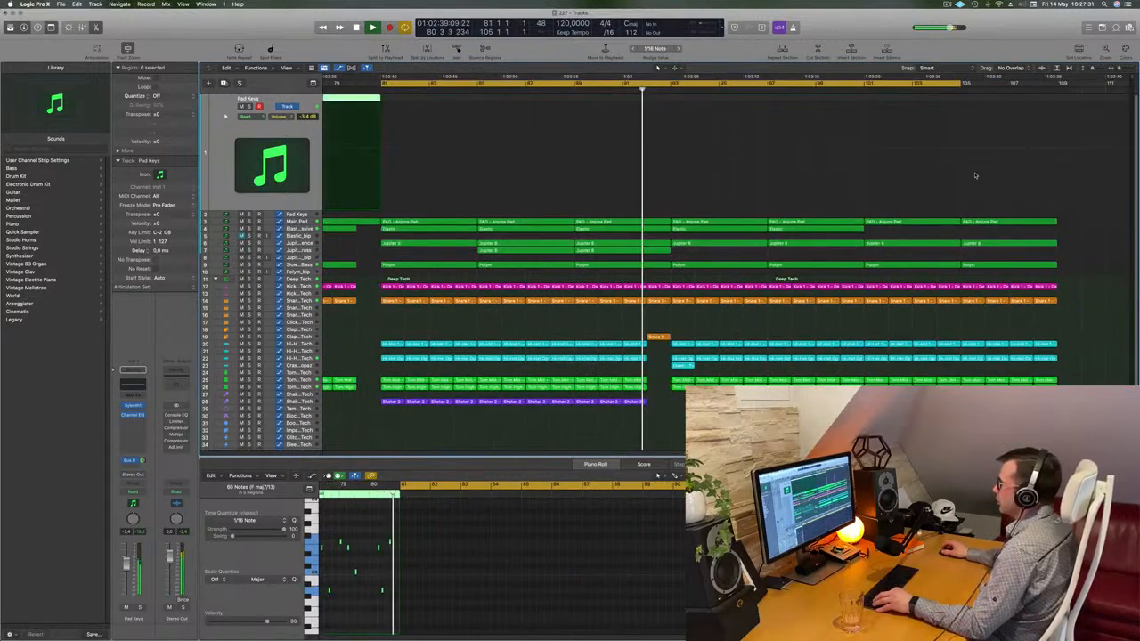
key(super+Left)
key(super+Left)
key(super+Left)
key(super+Left)
key(super+Right)
key(super+Right)
key(super+Right)
key(super+Right)
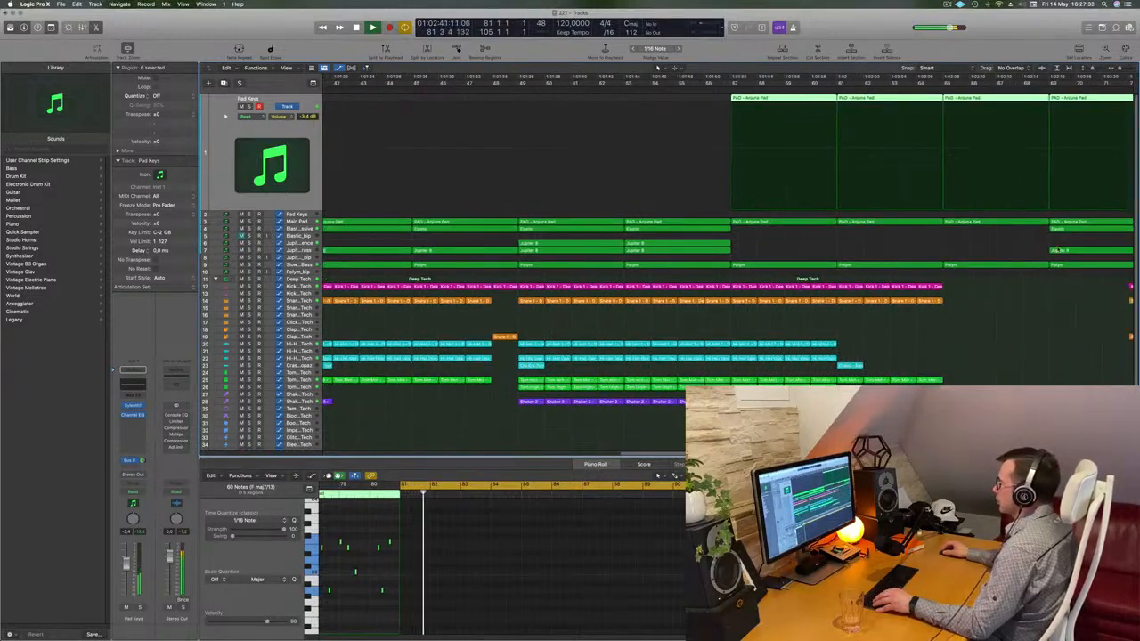
Shorten the cycle range to bars 81 through 85 and repeat that section across all tracks, inserting the copy at bar 85.
key(super+Left)
key(super+Left)
key(super+Left)
key(super+Left)
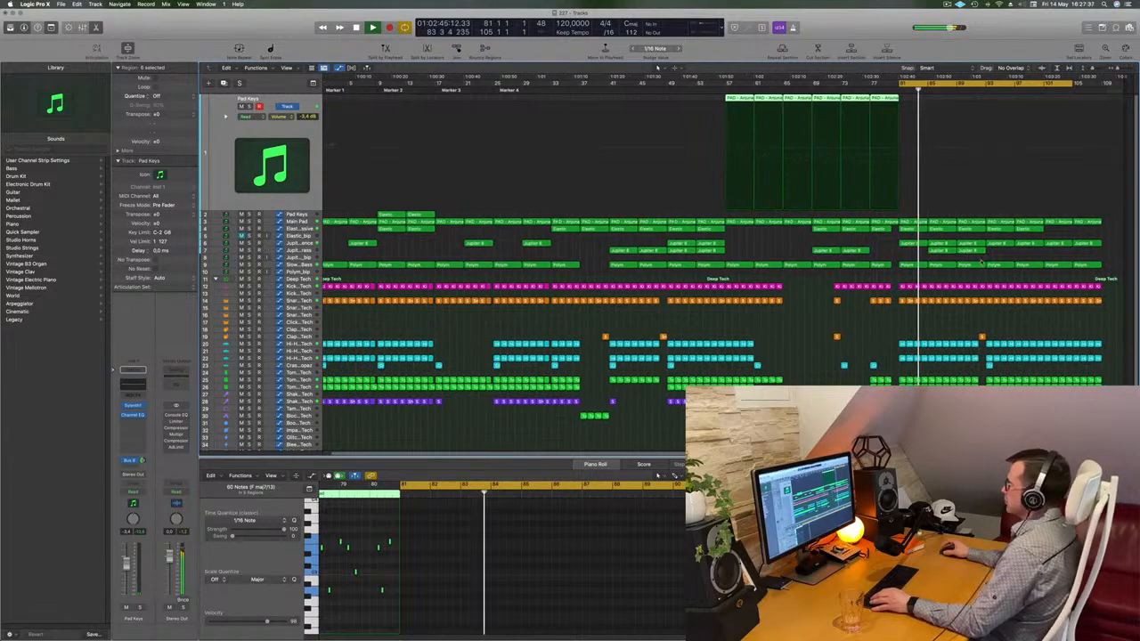
scroll(990, 306, up, 3)
scroll(1011, 323, down, 3)
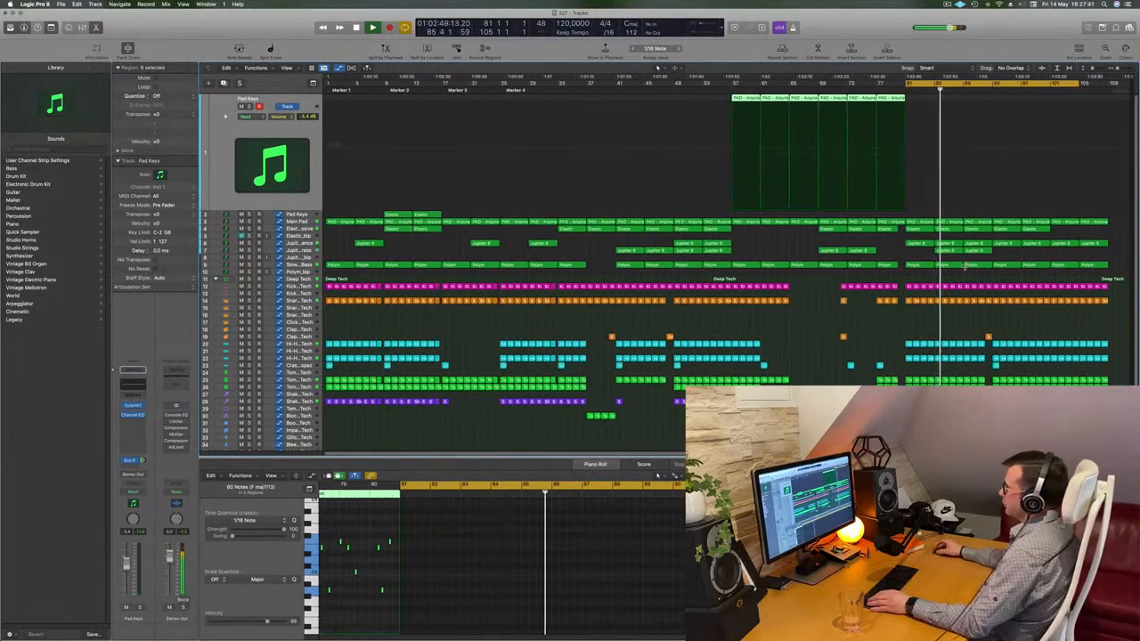
key(space)
key(space)
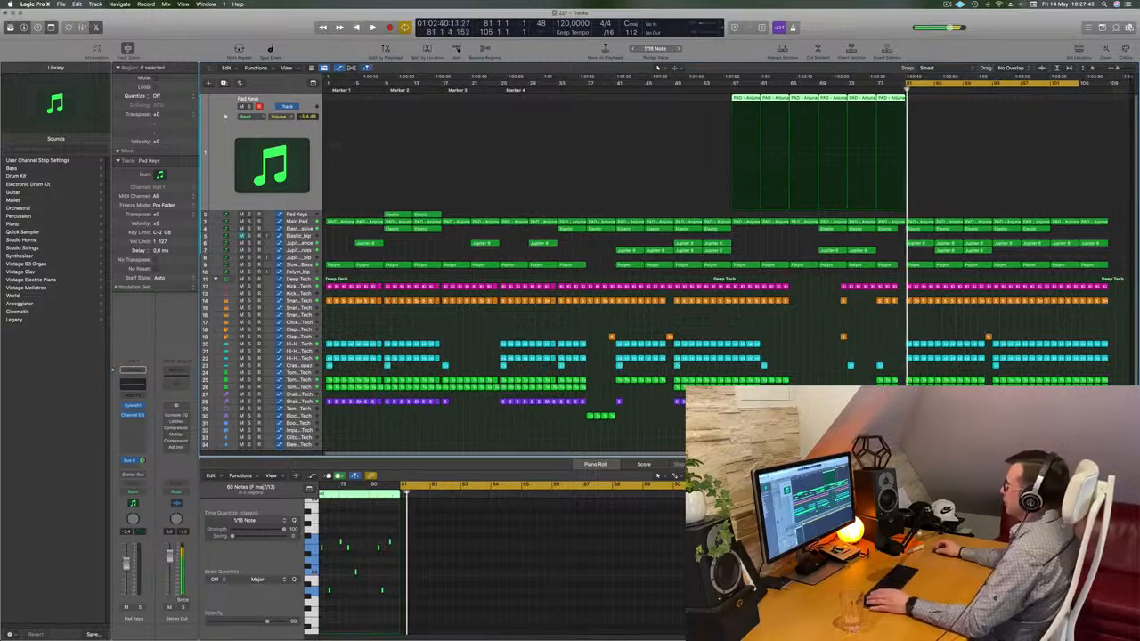
drag(1082, 83, 931, 107)
key(ctrl+super+r)
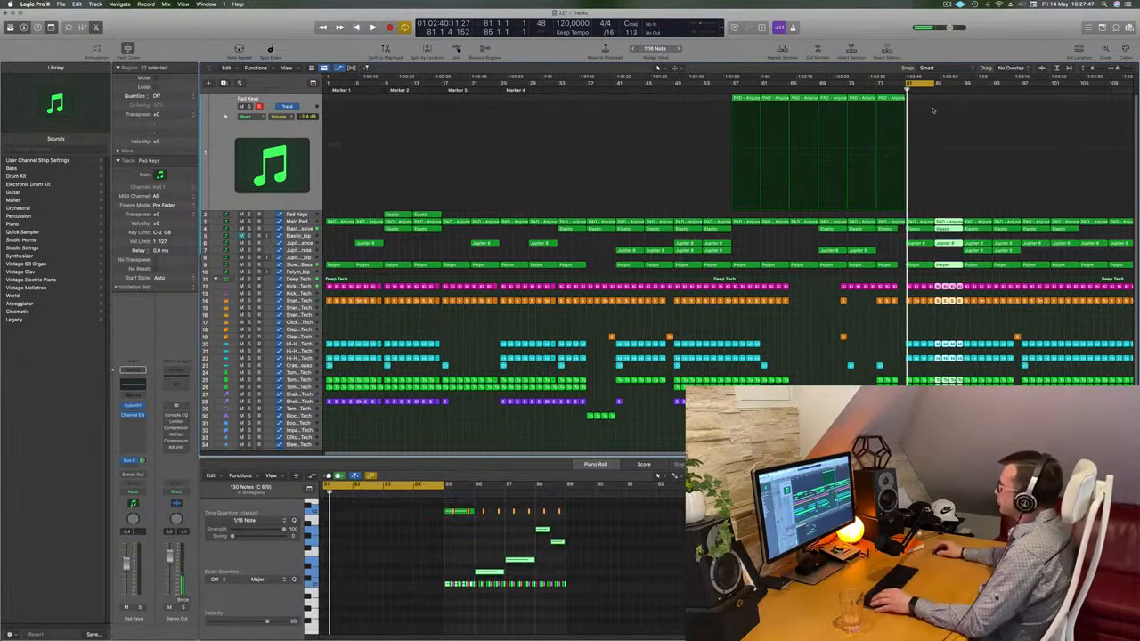
Move the two lower-track Jupiter 8 regions starting at bar 89 eight bars later so they start at bar 97.
key(space)
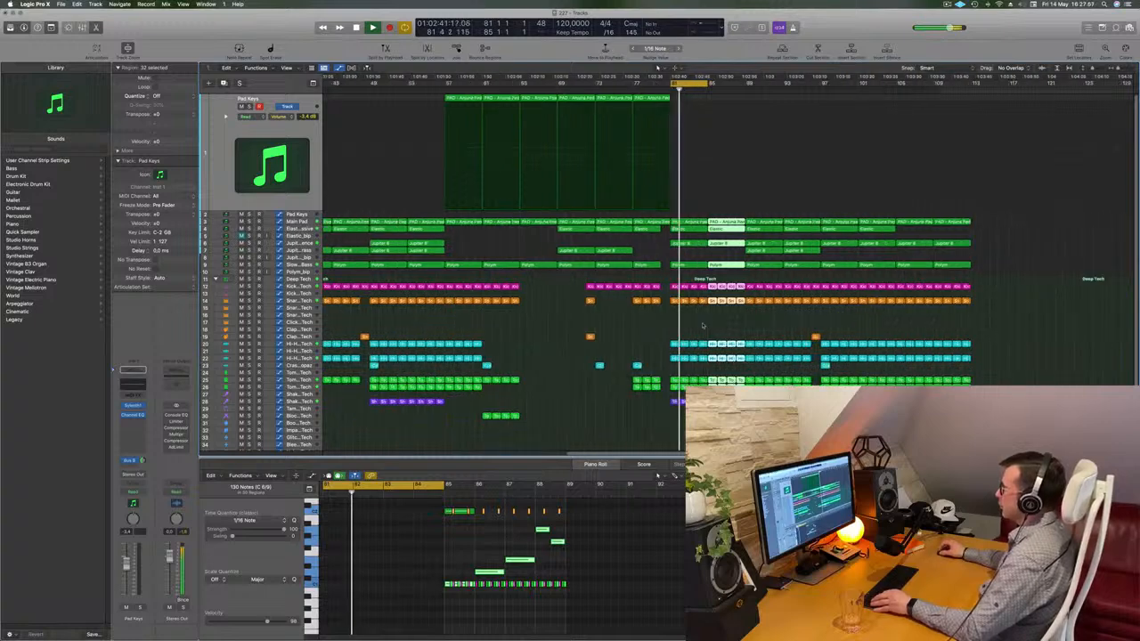
click(702, 325)
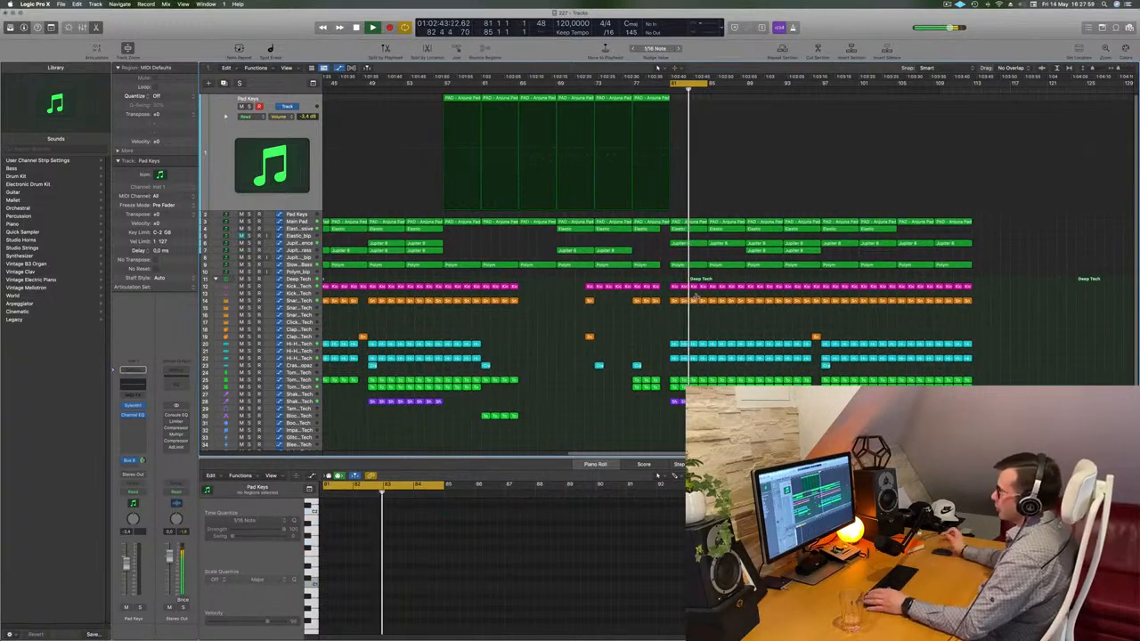
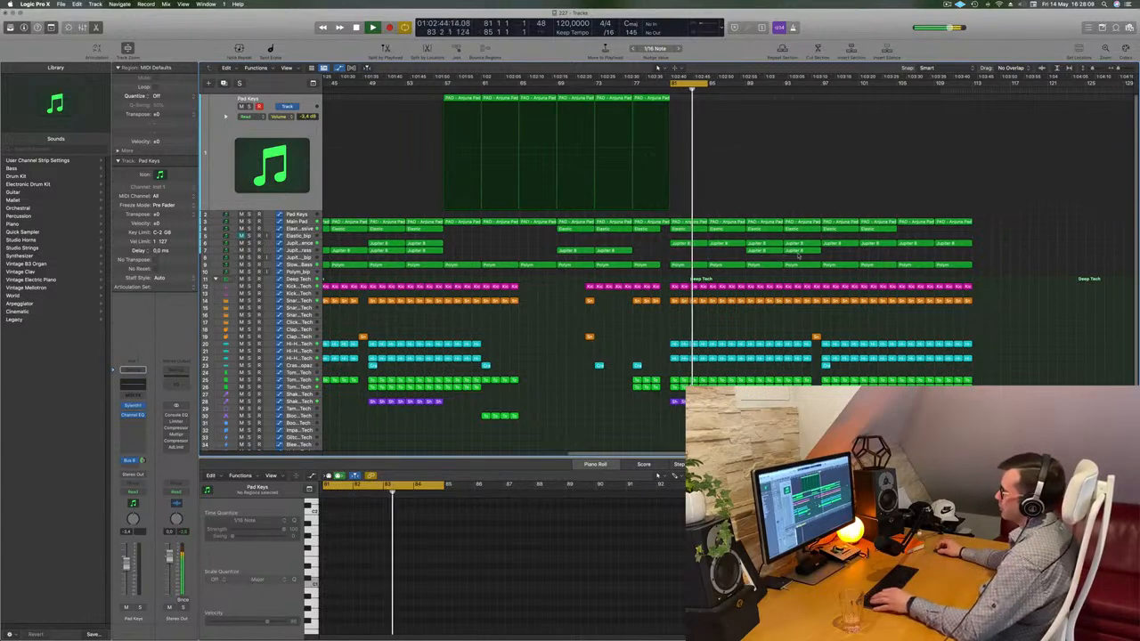
click(793, 253)
drag(794, 253, 841, 258)
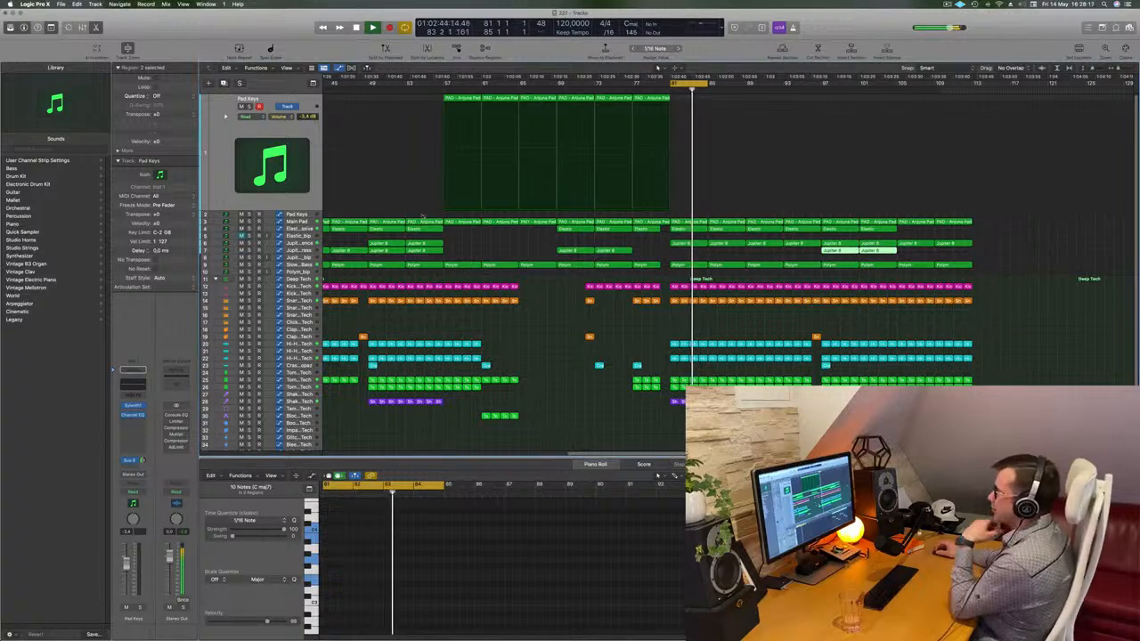
Duplicate the Elastic - Massive track below itself and replace the new track's instrument with a stereo CS-80V2.
key(Down)
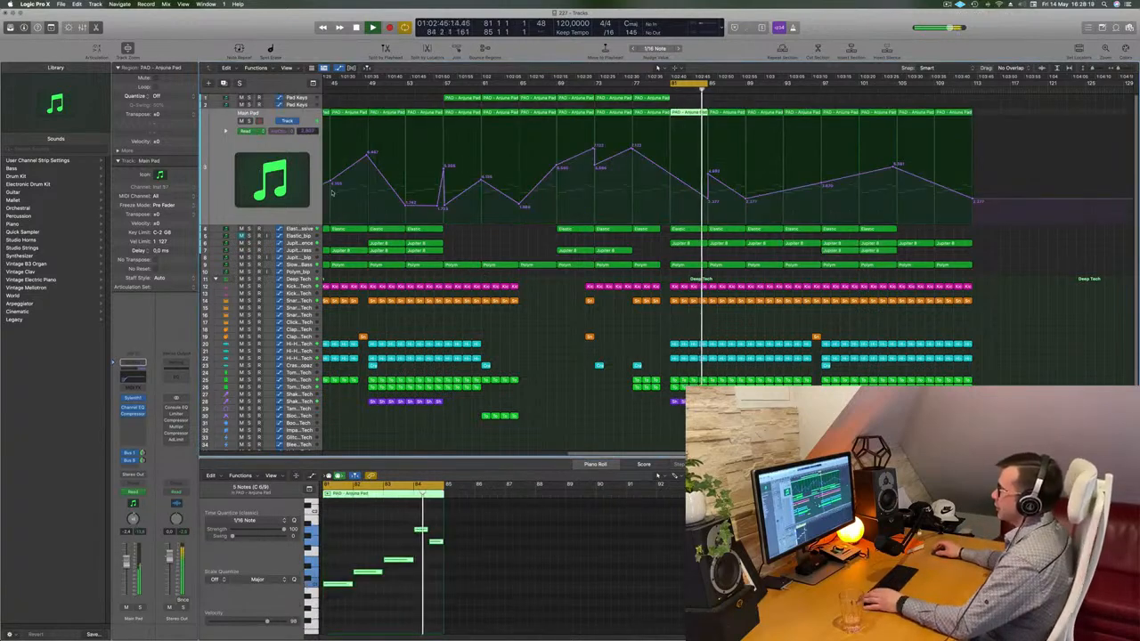
key(Down)
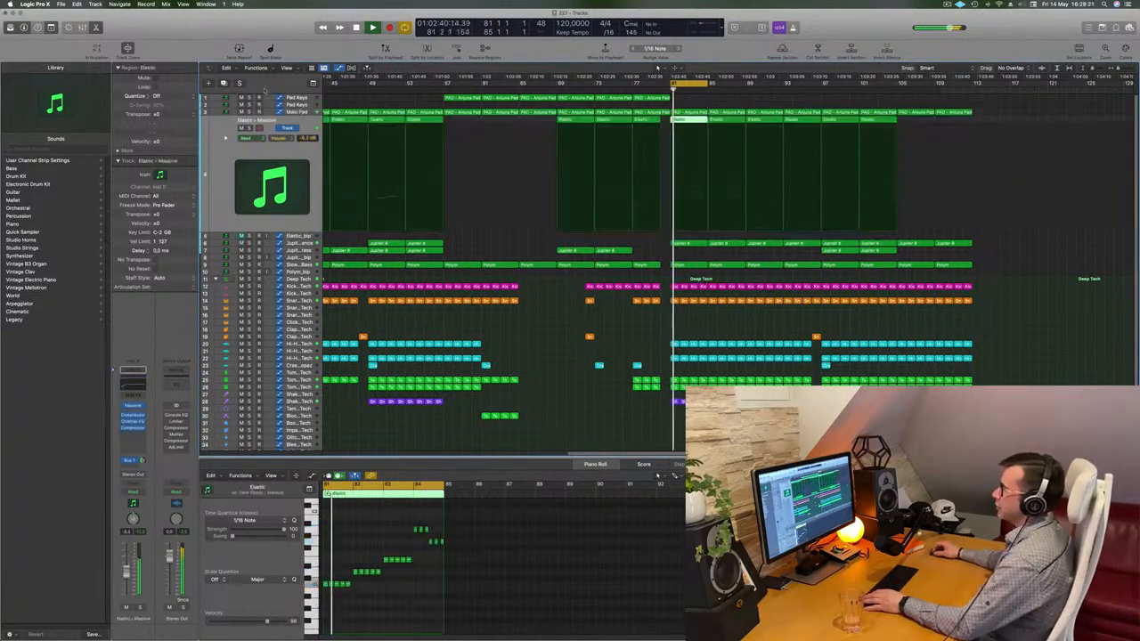
key(Down)
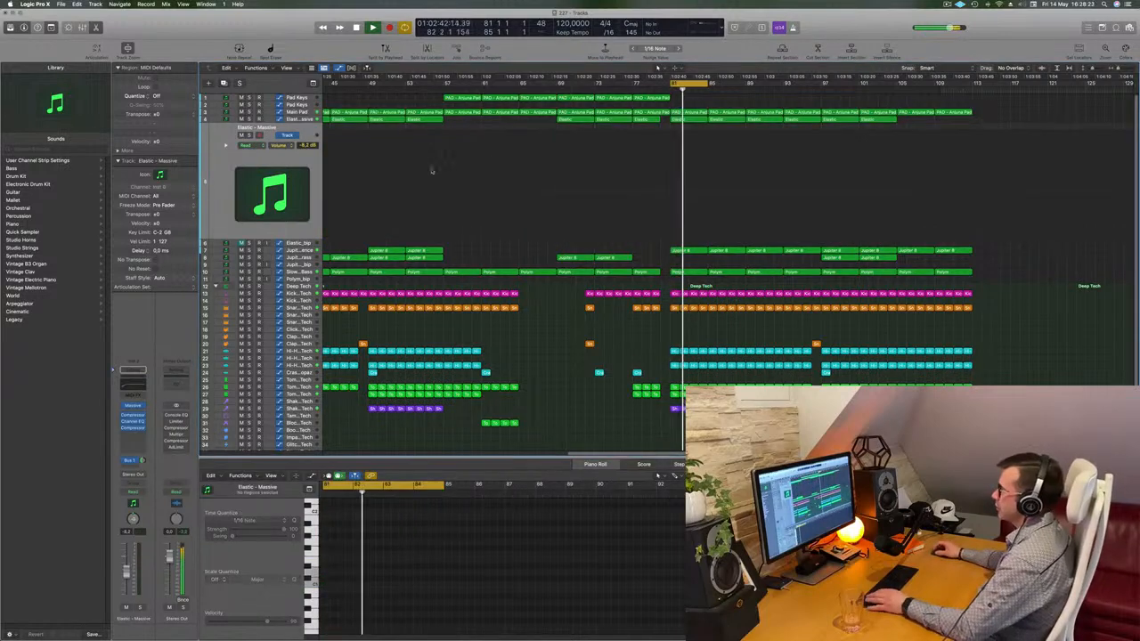
click(140, 406)
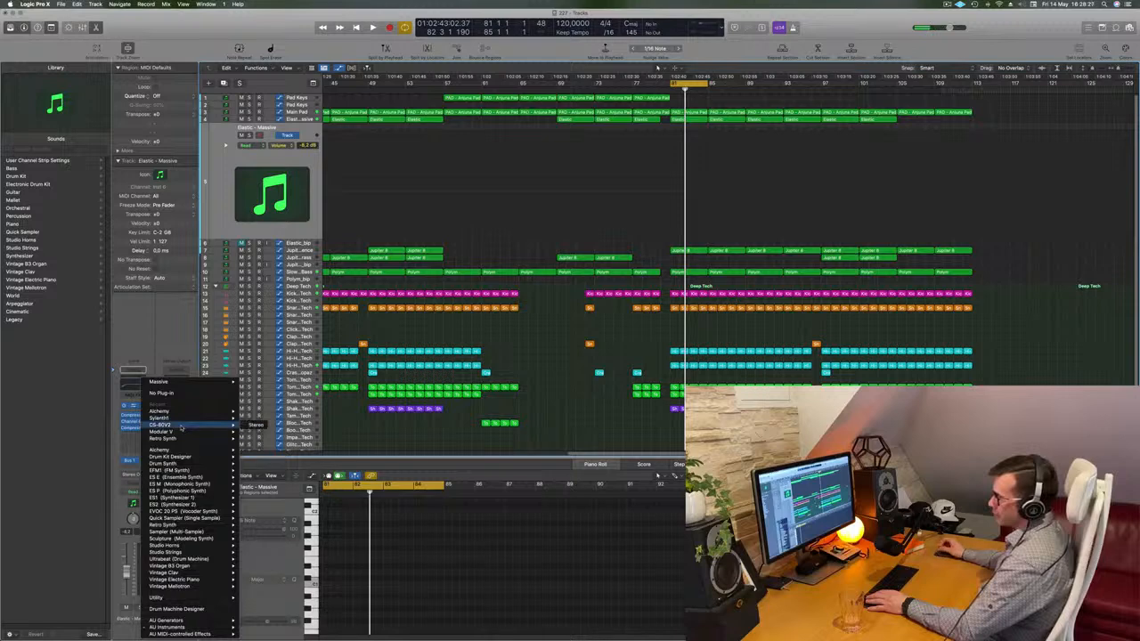
click(255, 425)
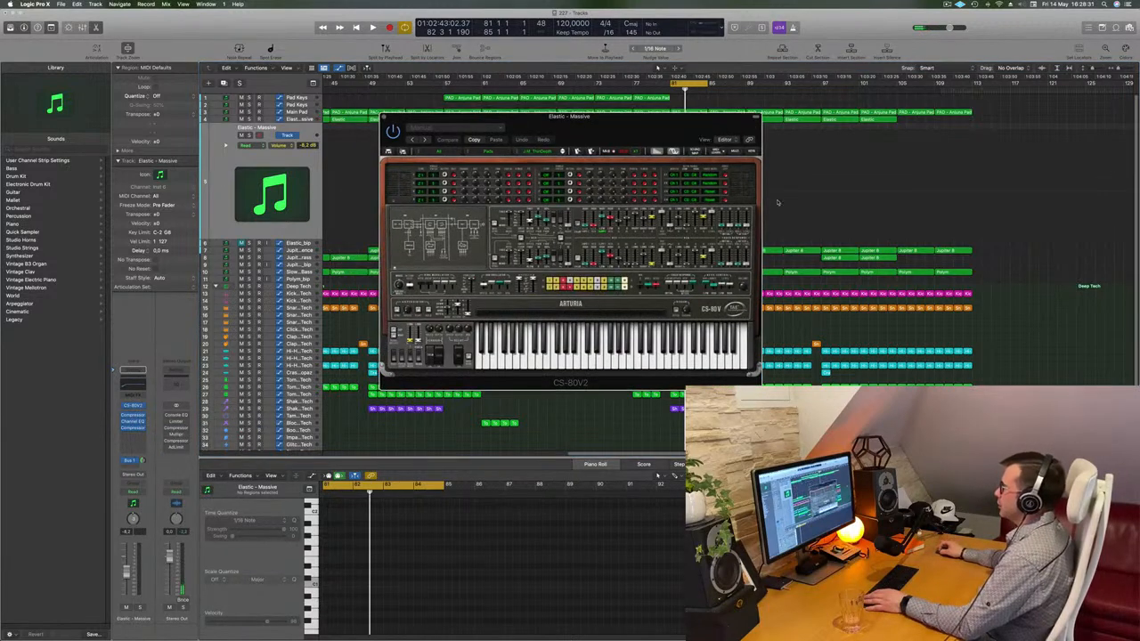
drag(694, 199, 971, 204)
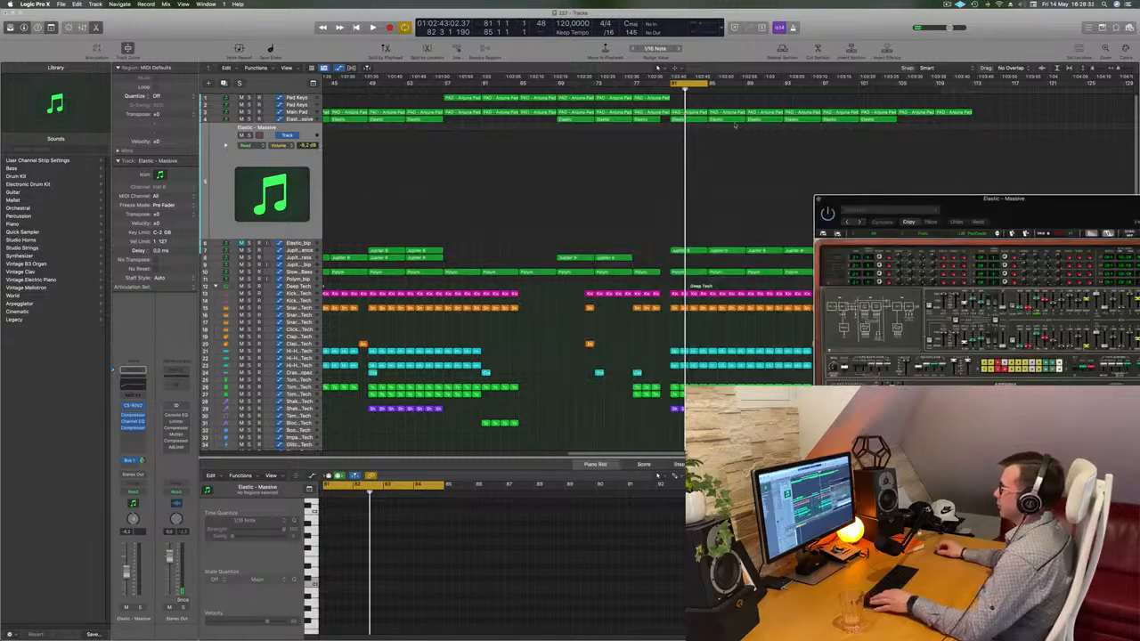
Copy the Elastic region at bar 81 with its automation onto the new CS-80V2 track and play it back.
click(688, 119)
drag(689, 121, 690, 140)
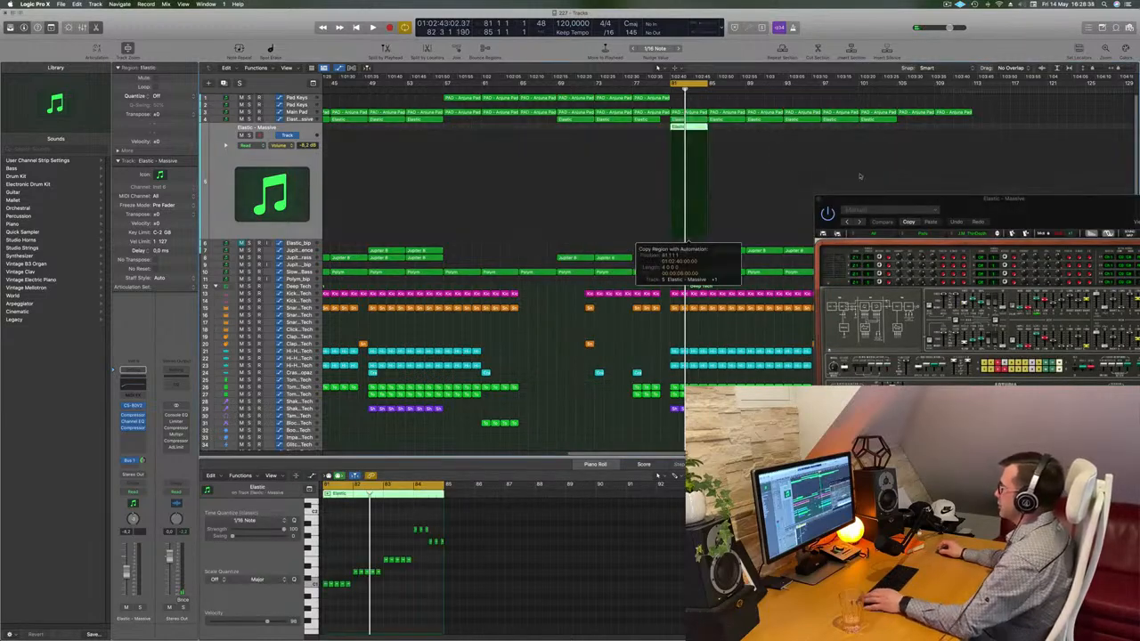
drag(976, 208, 533, 215)
key(space)
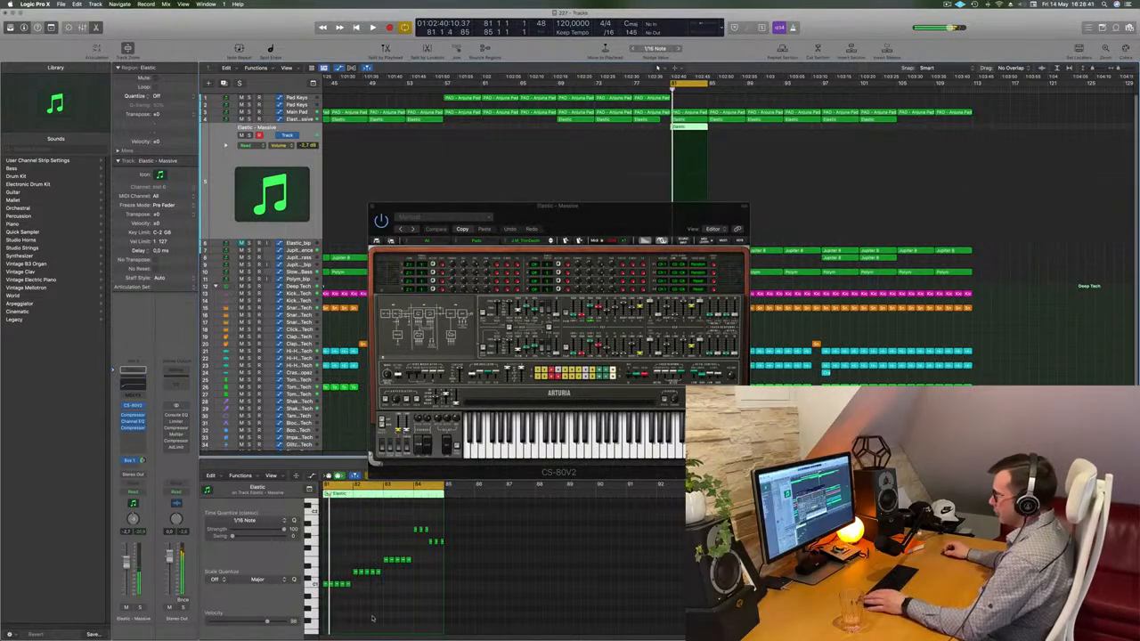
Transpose all notes of the copied Elastic region up one octave and listen to the result.
key(super+a)
key(alt+shift+Up)
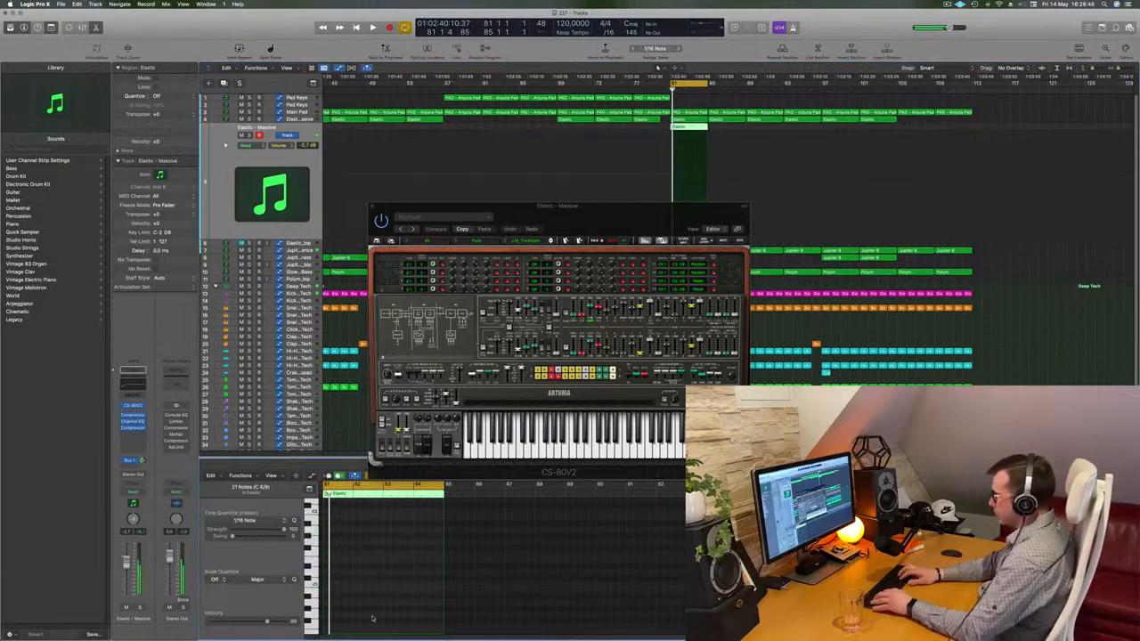
drag(588, 239, 795, 184)
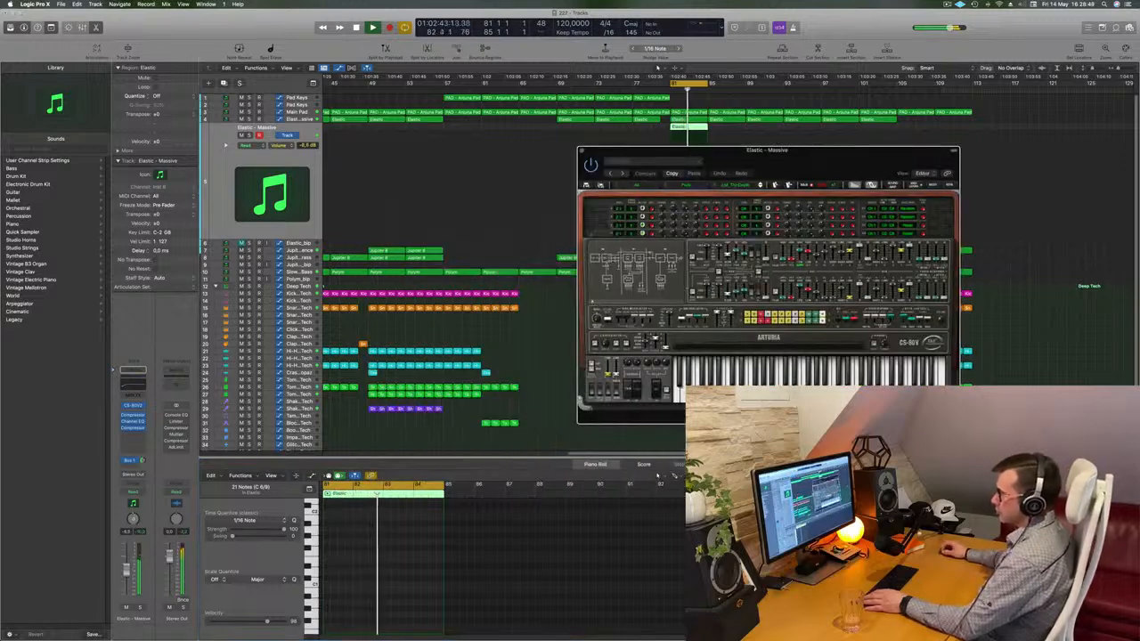
click(658, 474)
key(space)
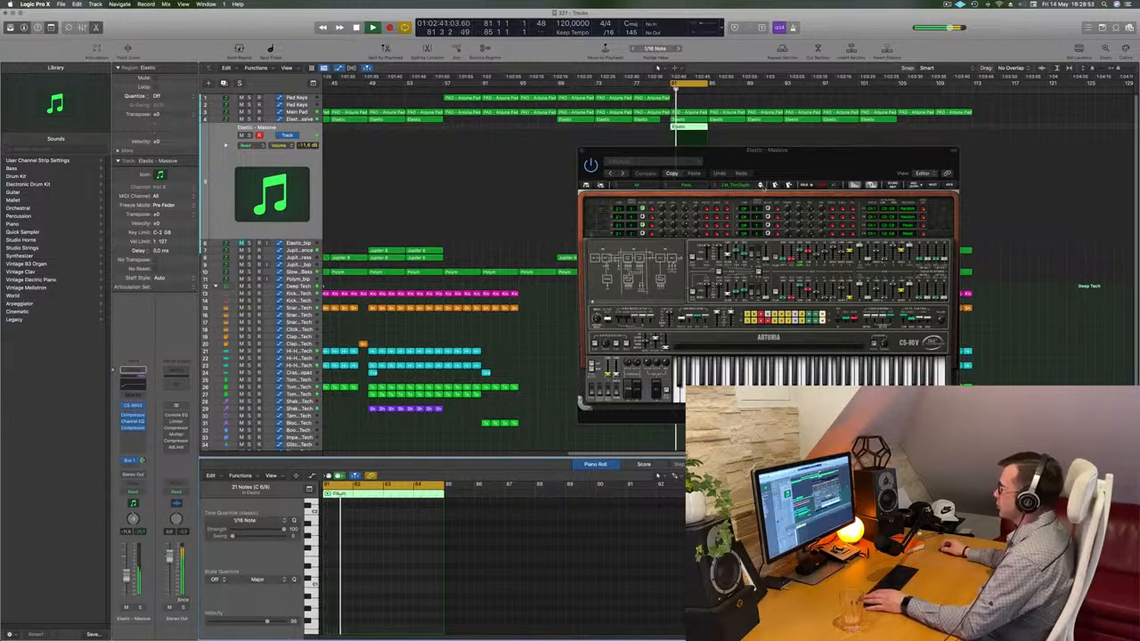
Audition successive CS-80V2 presets over the looped bars and close the piano roll to make room.
click(761, 184)
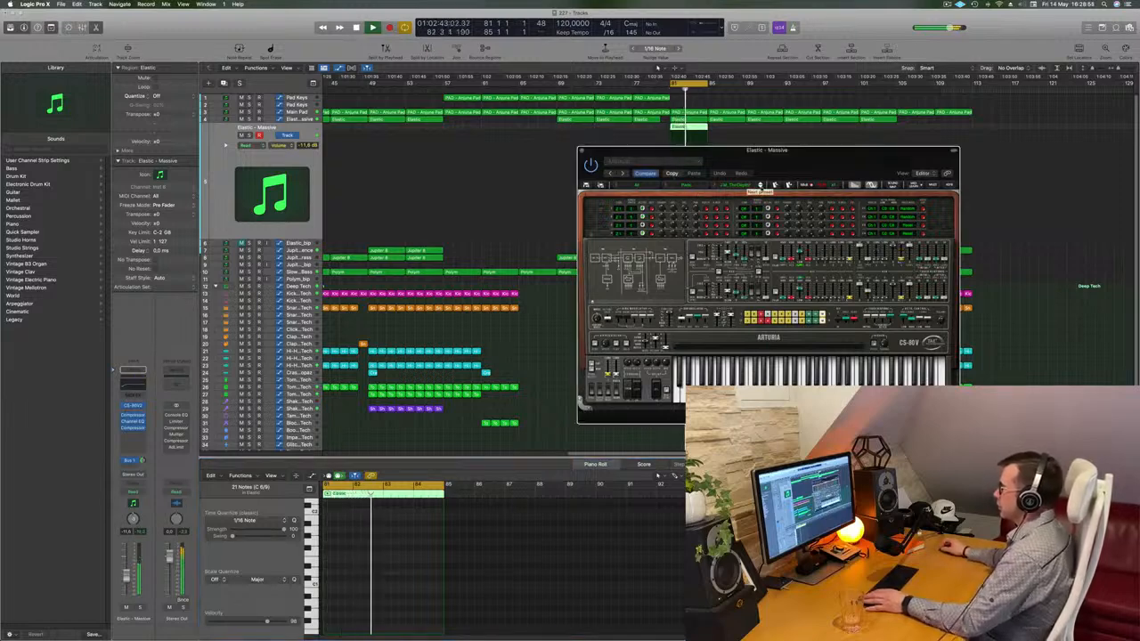
click(762, 185)
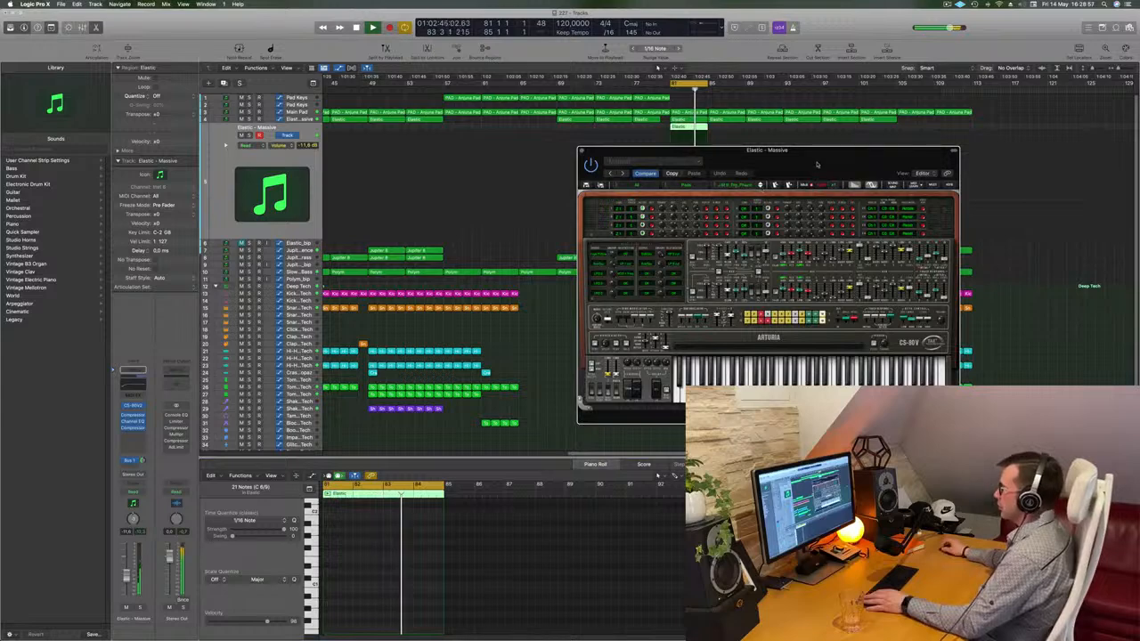
drag(826, 158, 629, 235)
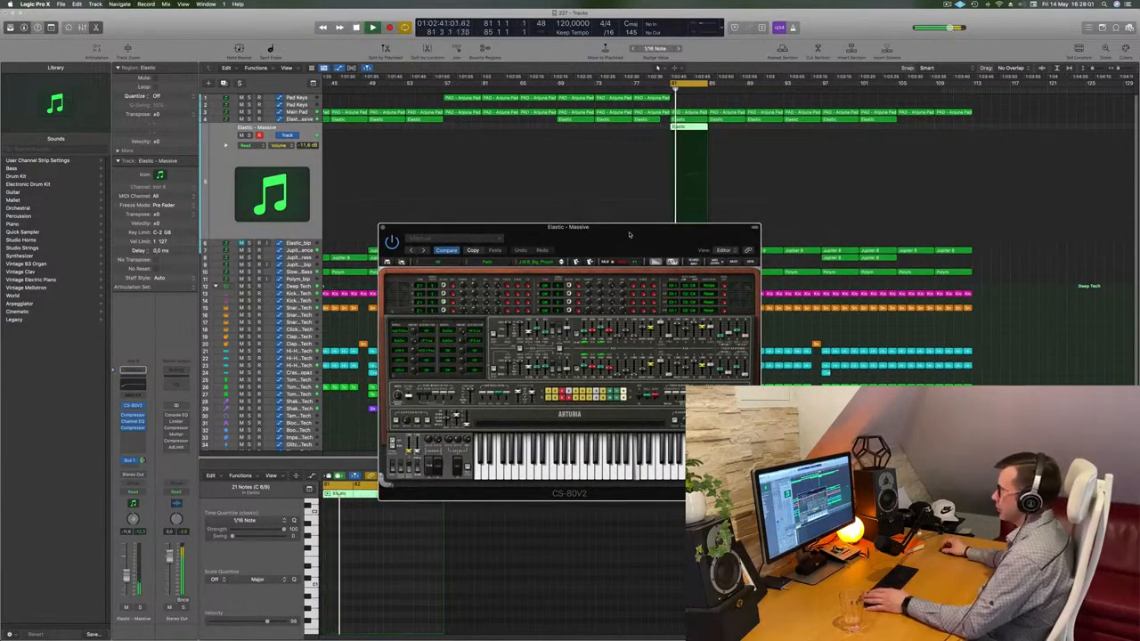
double_click(699, 169)
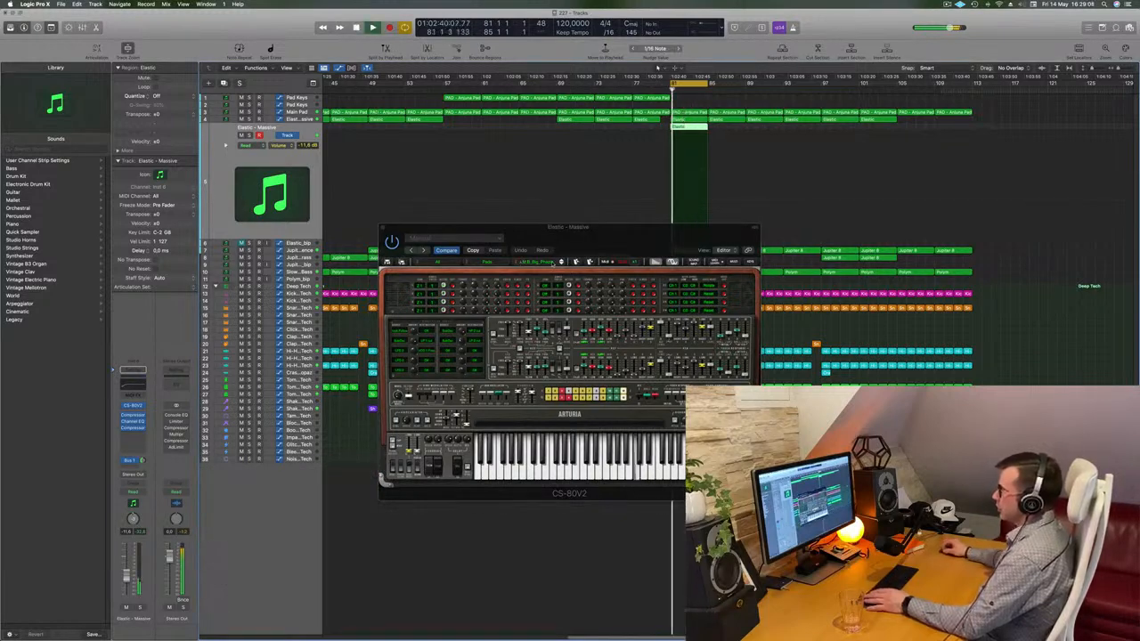
click(561, 263)
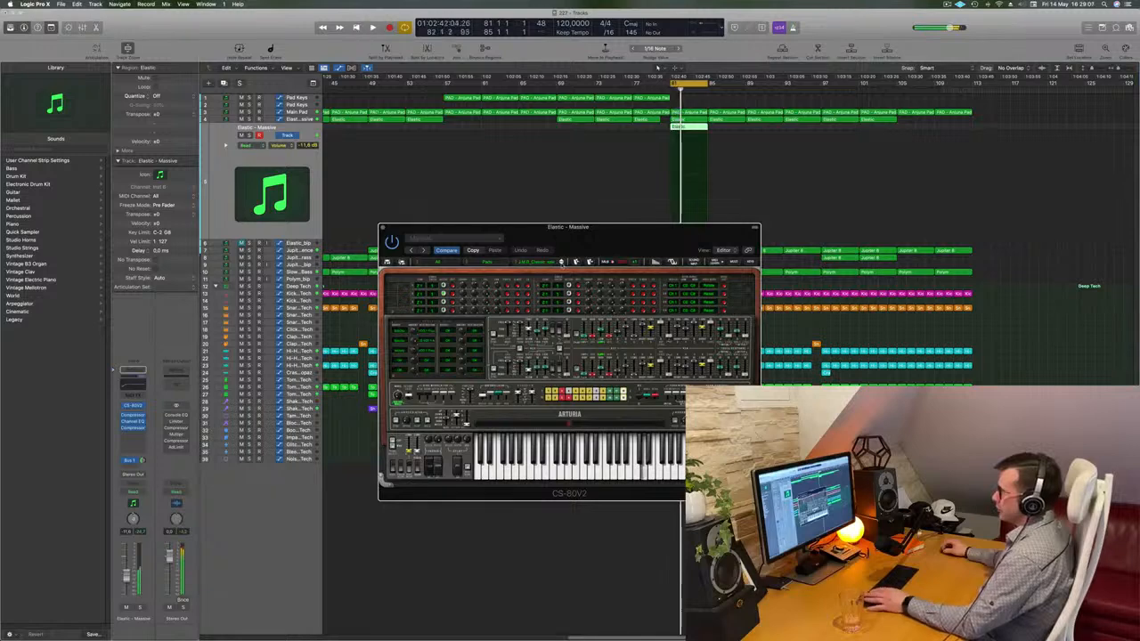
drag(569, 270, 765, 260)
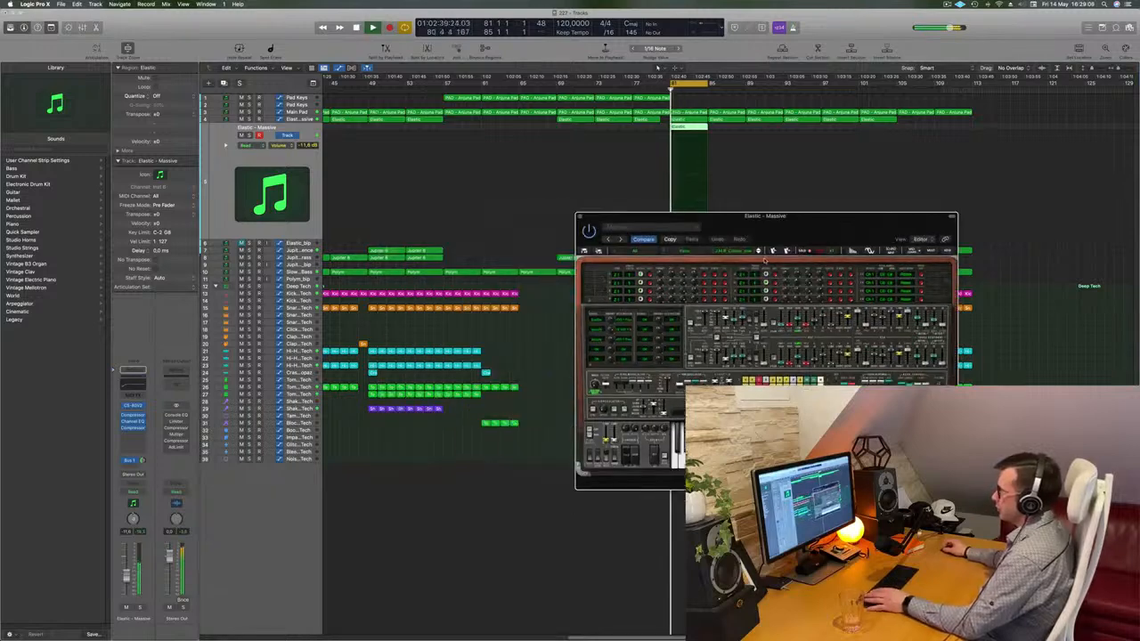
click(759, 251)
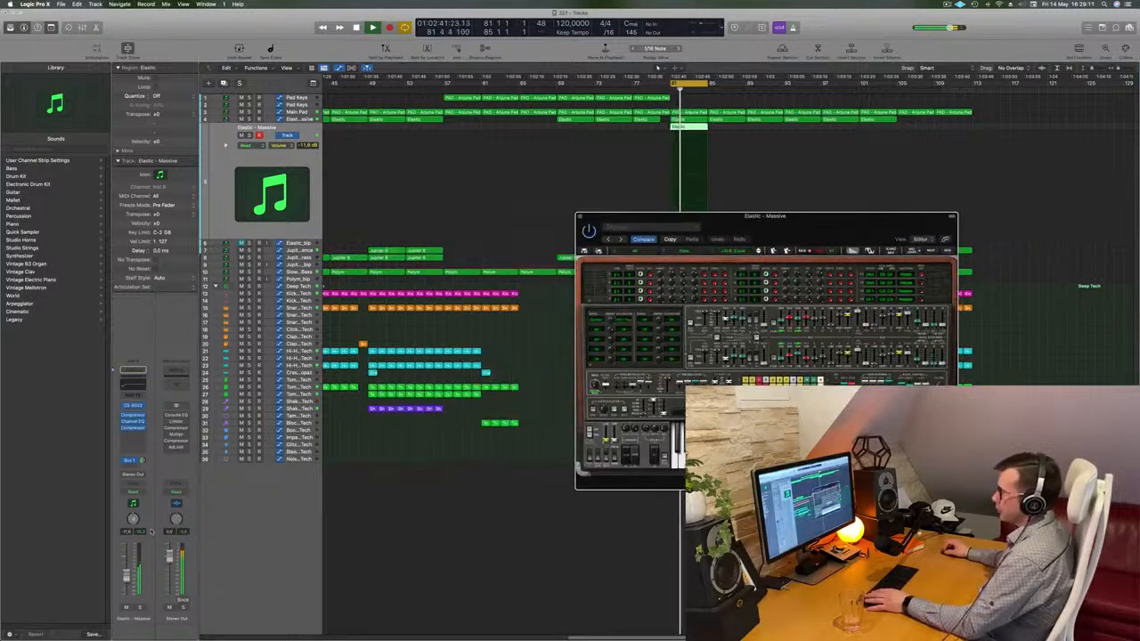
Lower the CS-80V2 track's volume to about -15 dB and keep advancing through the synth's presets during playback.
drag(127, 577, 127, 581)
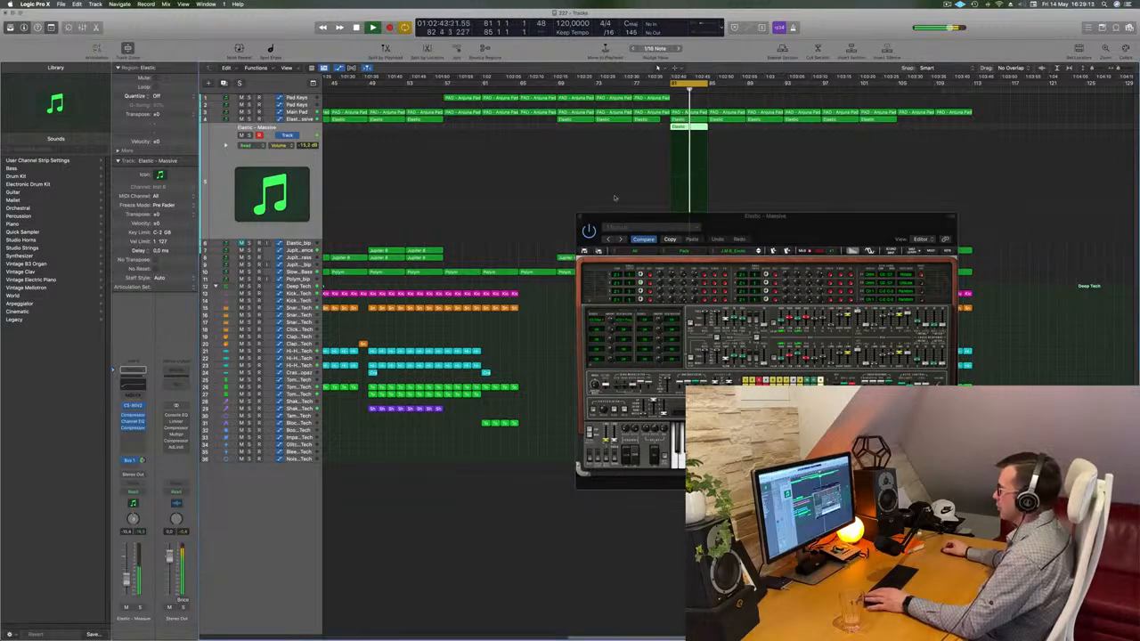
click(758, 251)
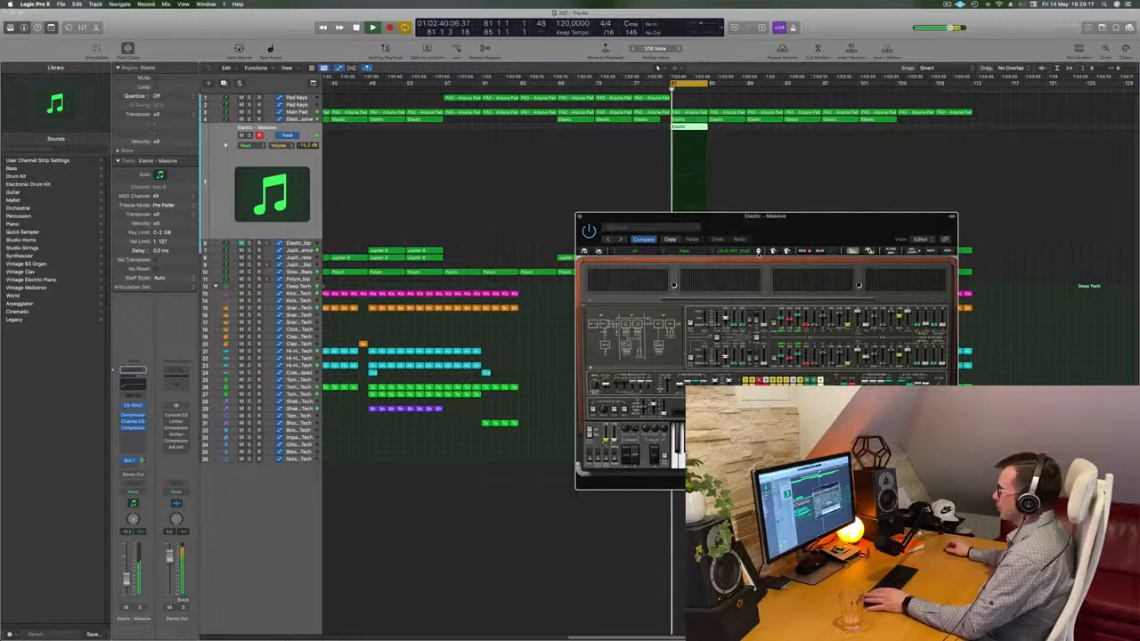
click(758, 251)
click(758, 251)
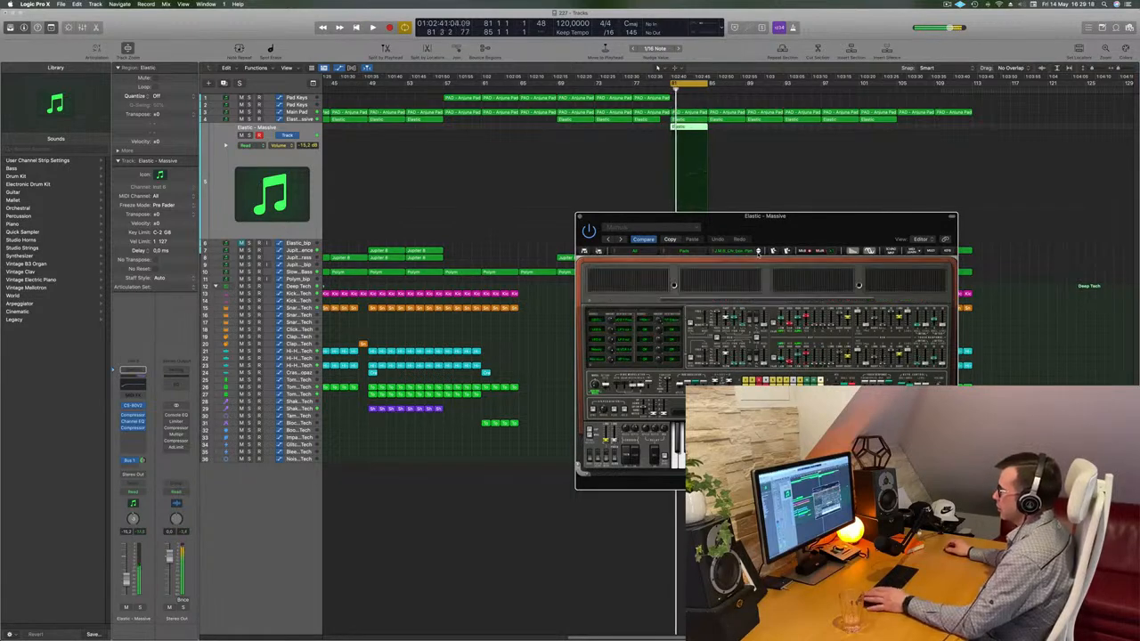
click(758, 251)
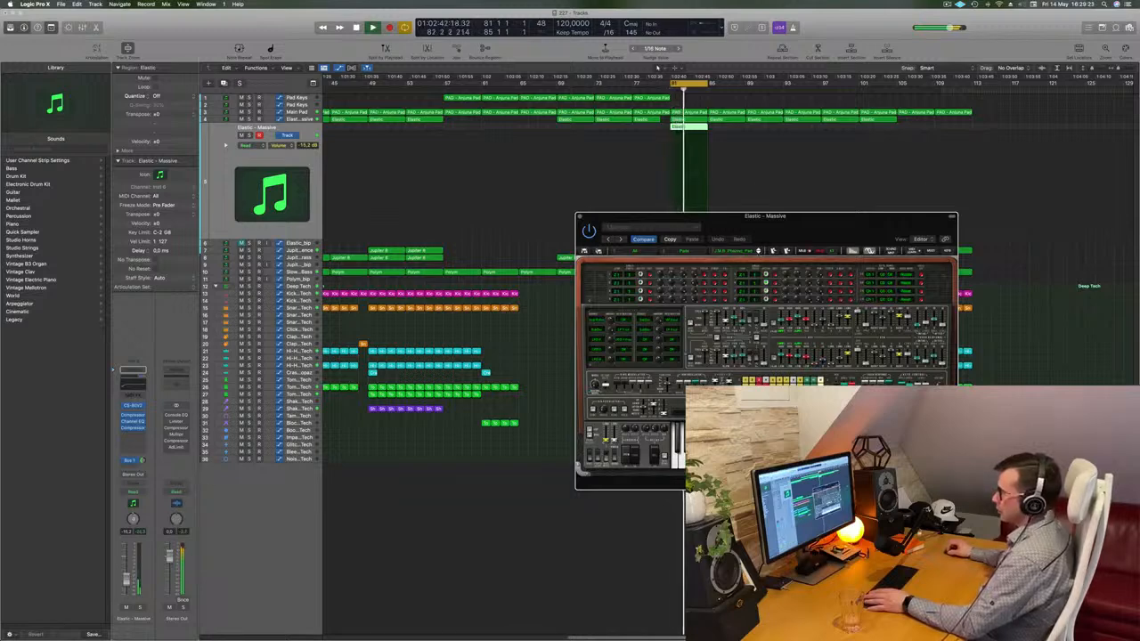
key(space)
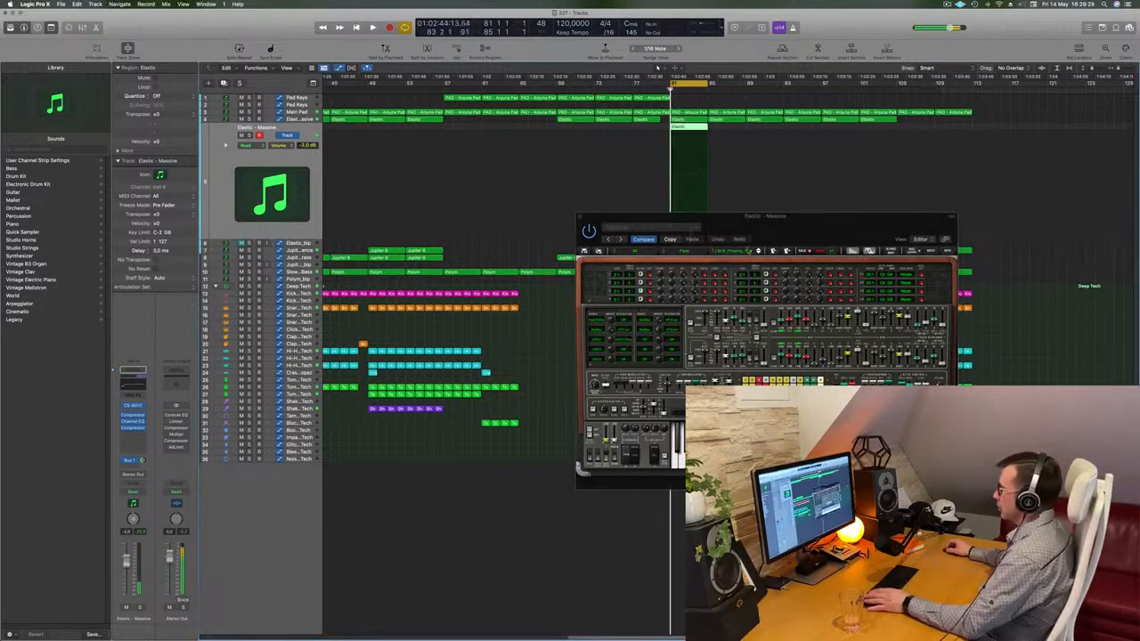
click(758, 251)
click(758, 251)
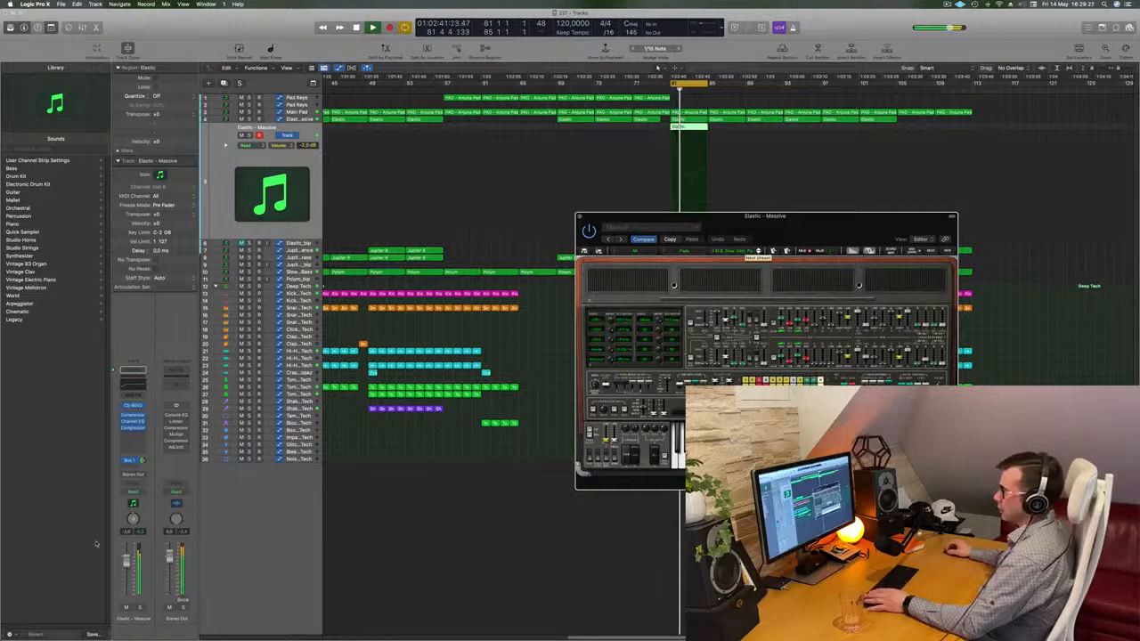
Reduce the CS-80V2 track's volume to about -11 dB, restart playback, and try the next preset.
drag(126, 561, 127, 576)
key(space)
key(space)
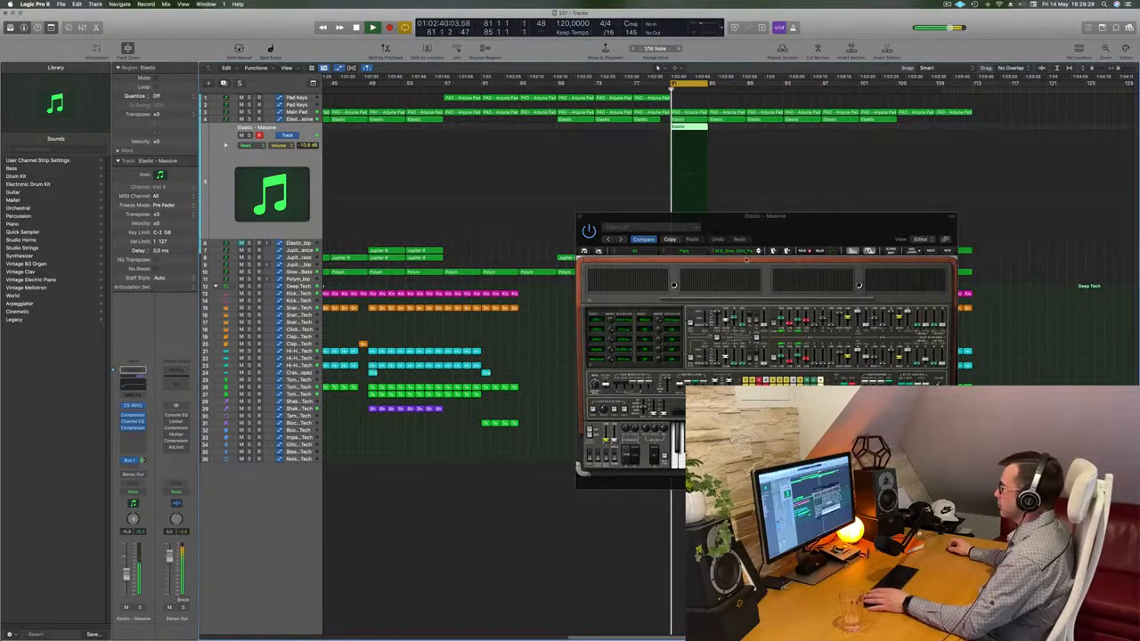
click(757, 252)
key(space)
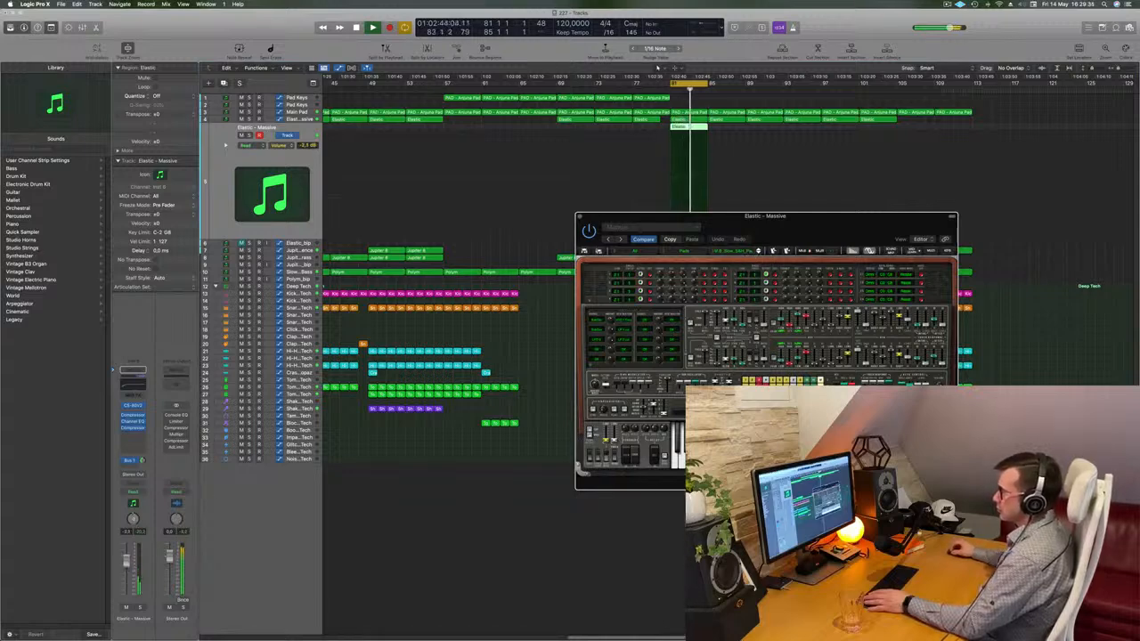
click(800, 165)
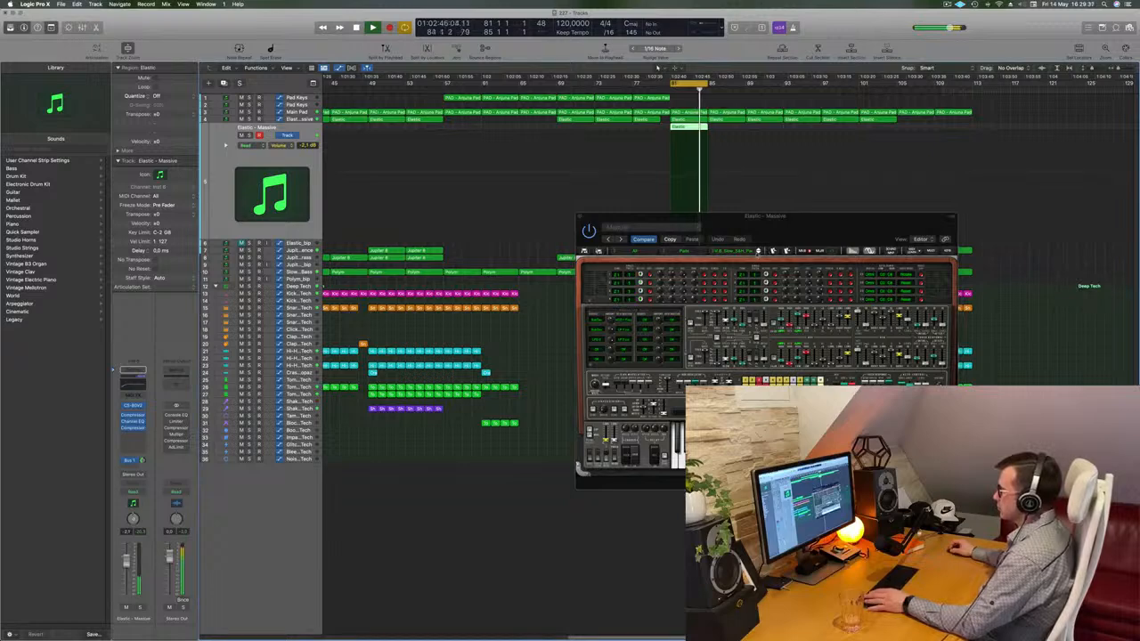
Audition more CS-80V2 pad presets, restart playback, and lower the track's volume to about -11.8 dB.
click(758, 251)
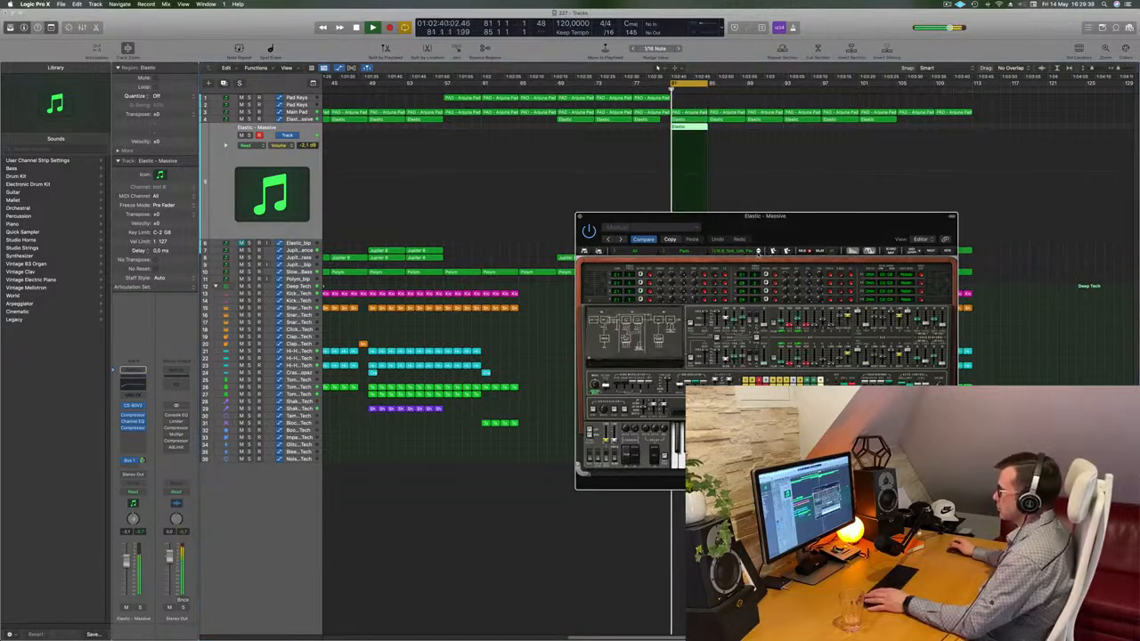
click(759, 252)
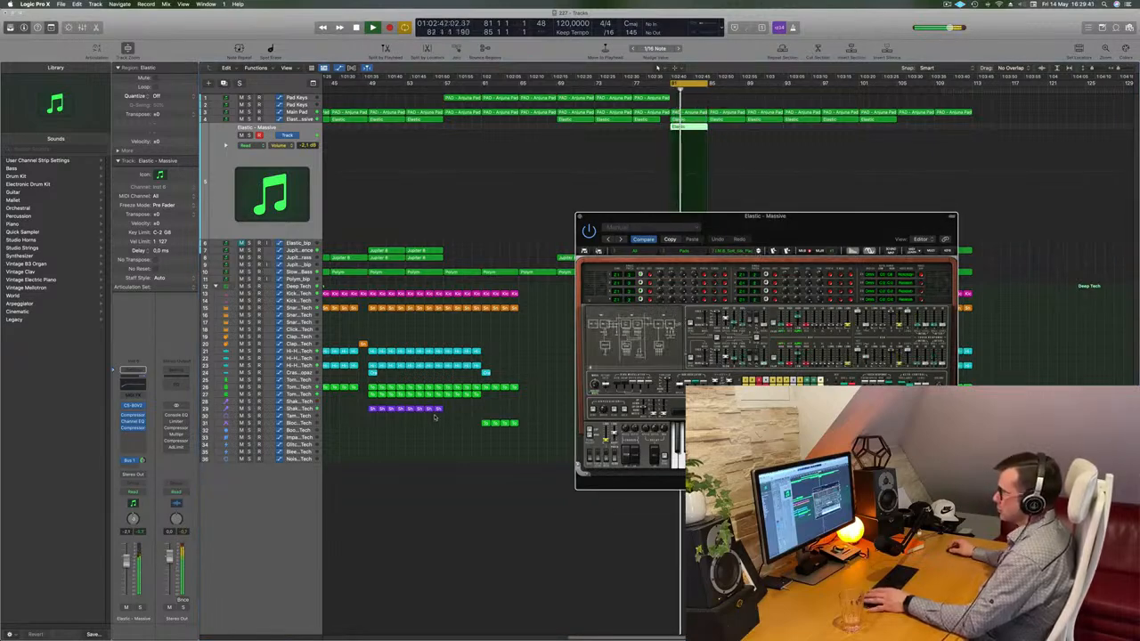
key(space)
key(space)
drag(127, 575, 126, 577)
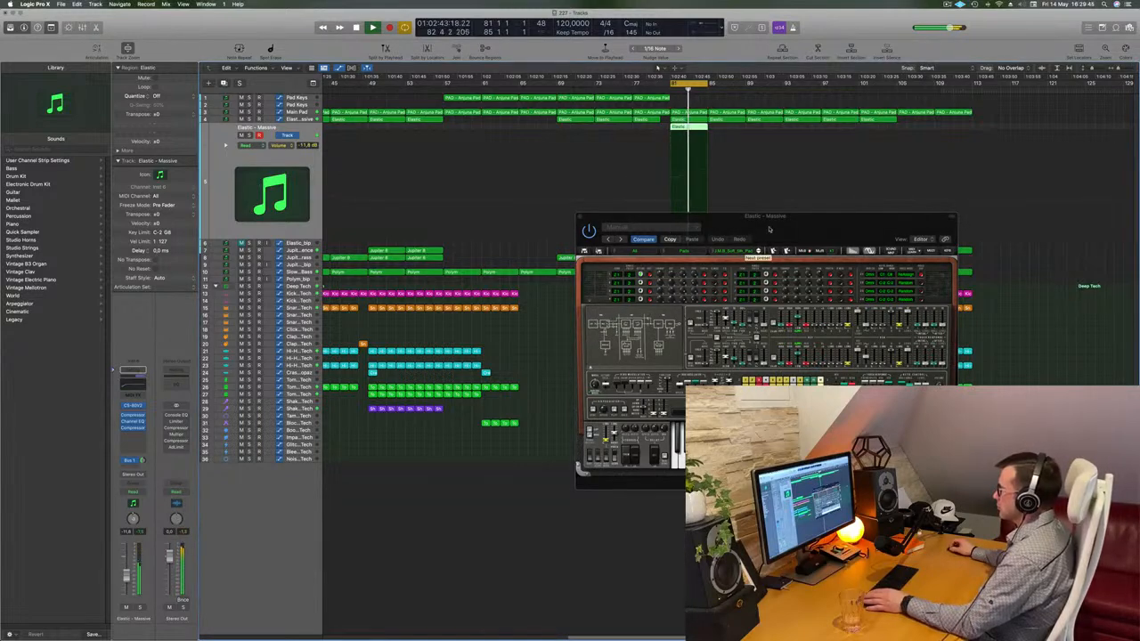
drag(758, 251, 719, 282)
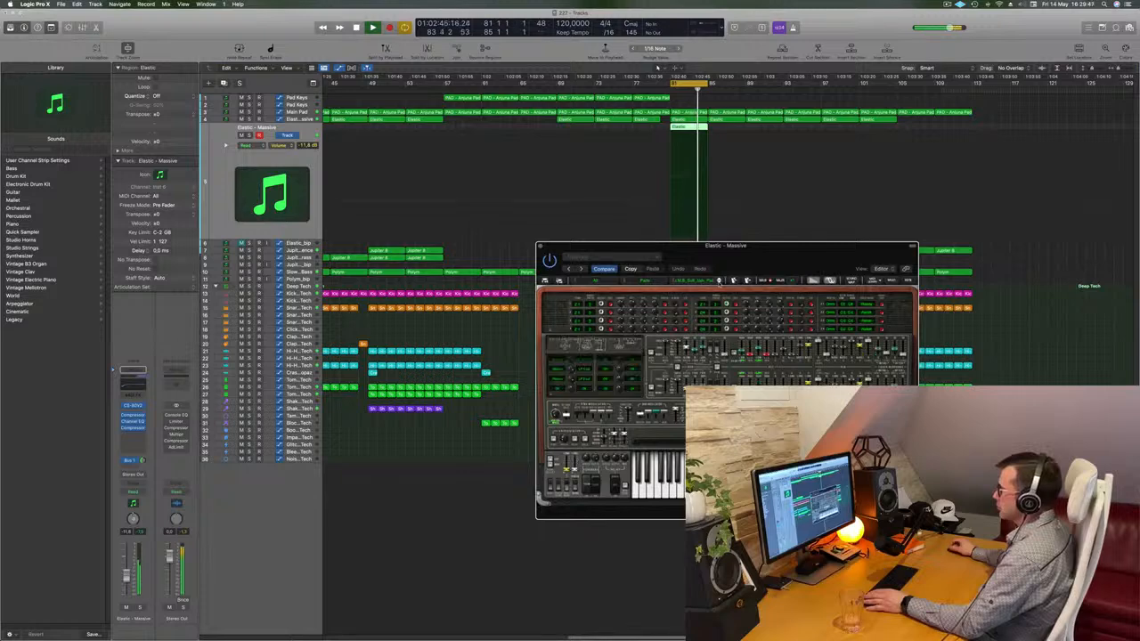
Keep stepping forward through the CS-80V2's Pads presets while the bars from 81 loop.
click(719, 282)
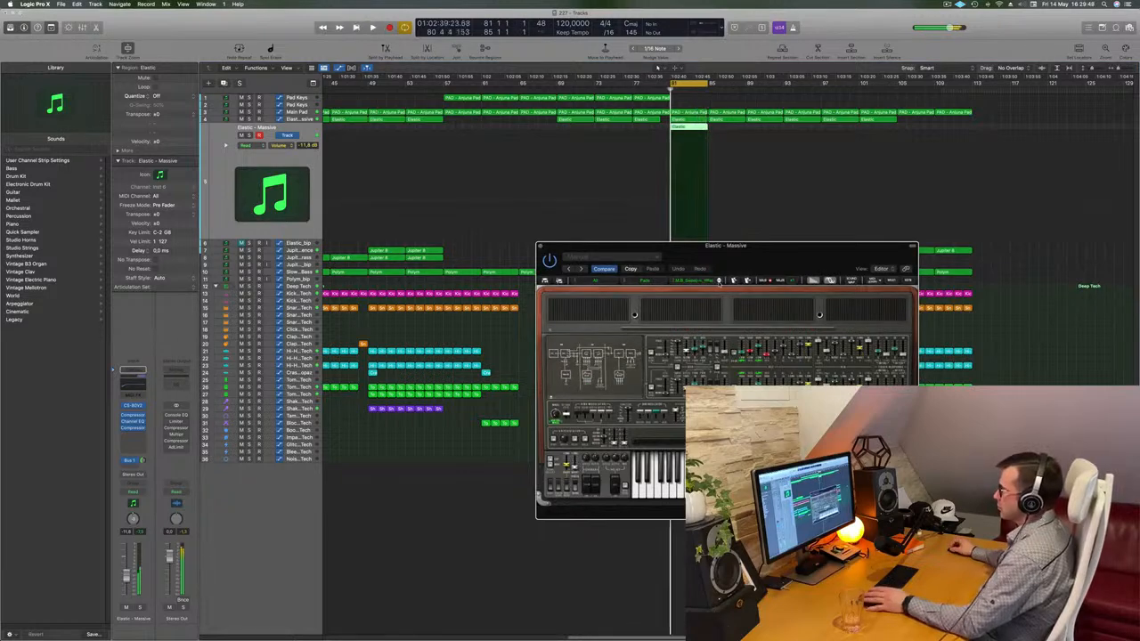
click(719, 281)
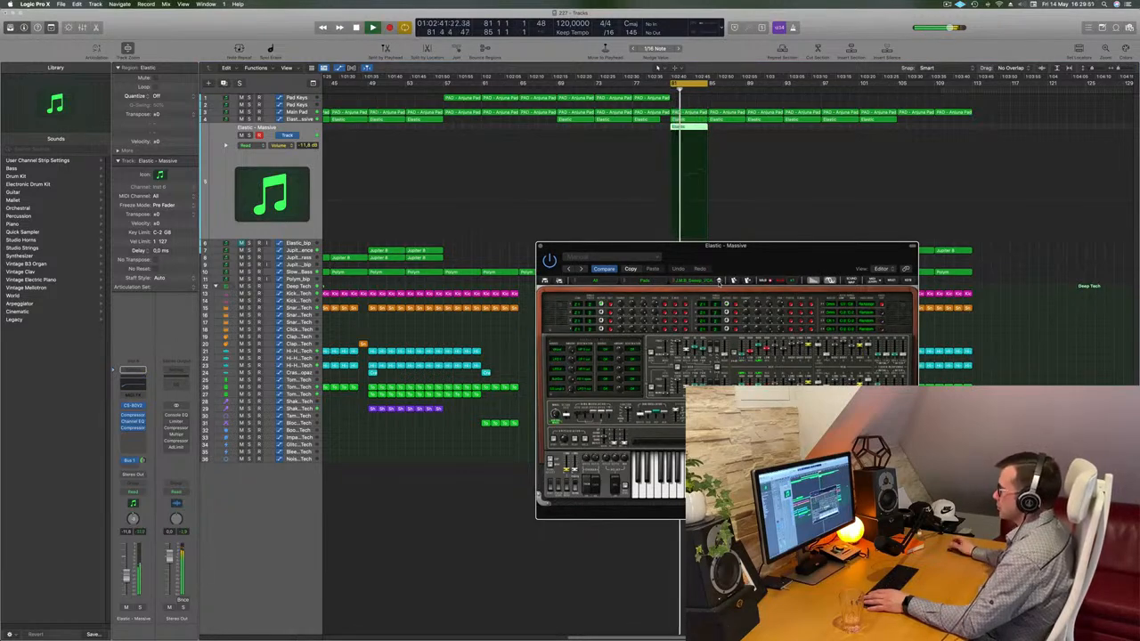
click(718, 281)
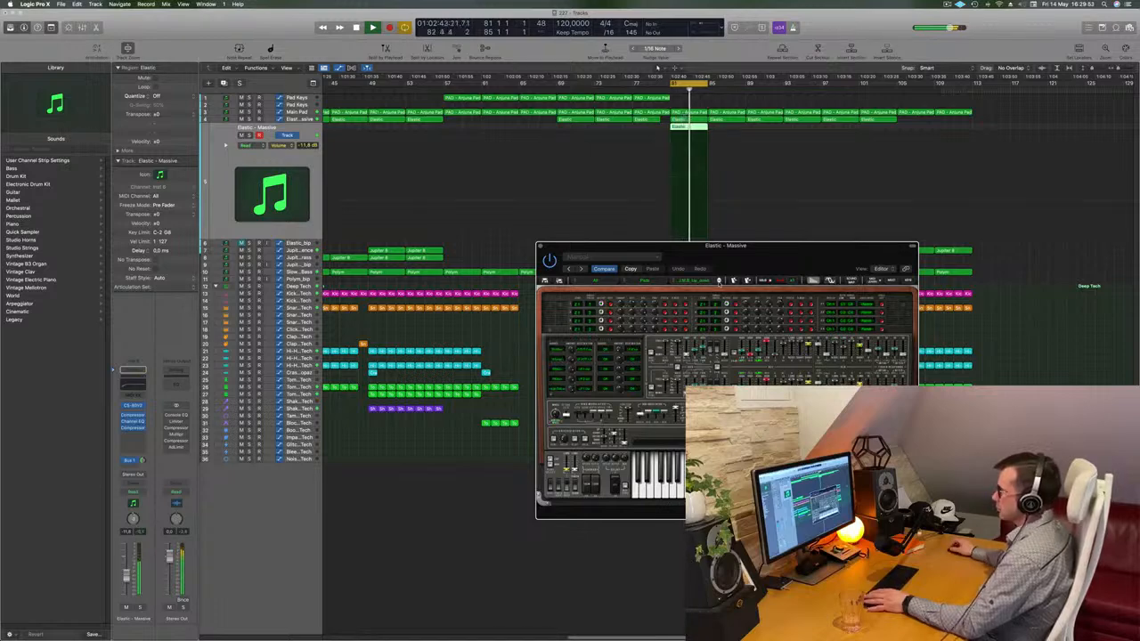
click(719, 281)
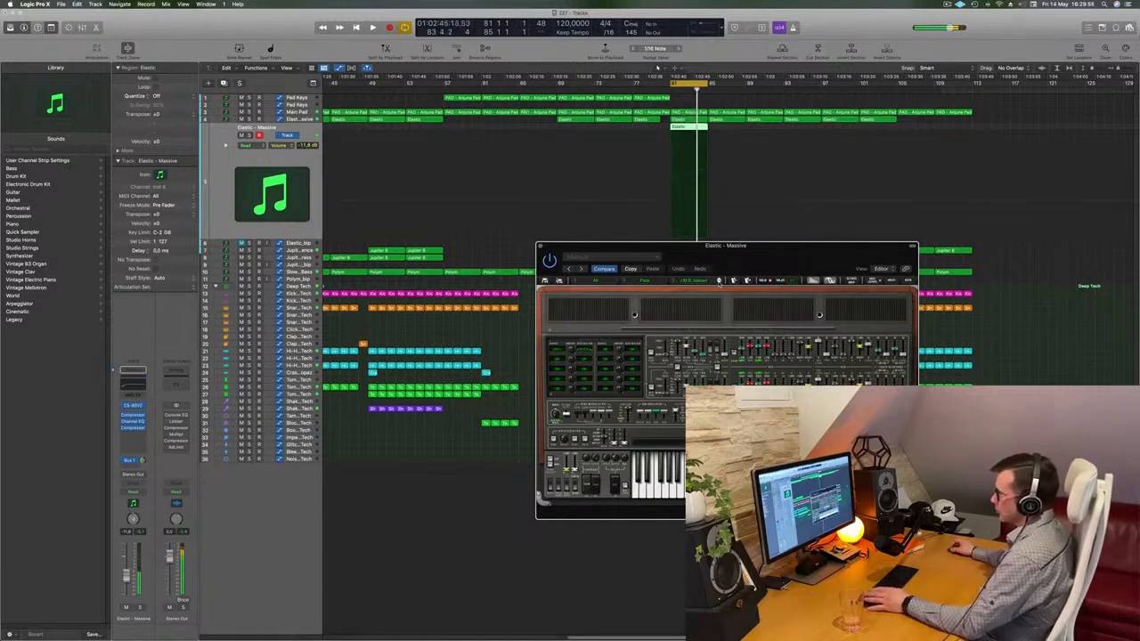
click(719, 282)
click(719, 281)
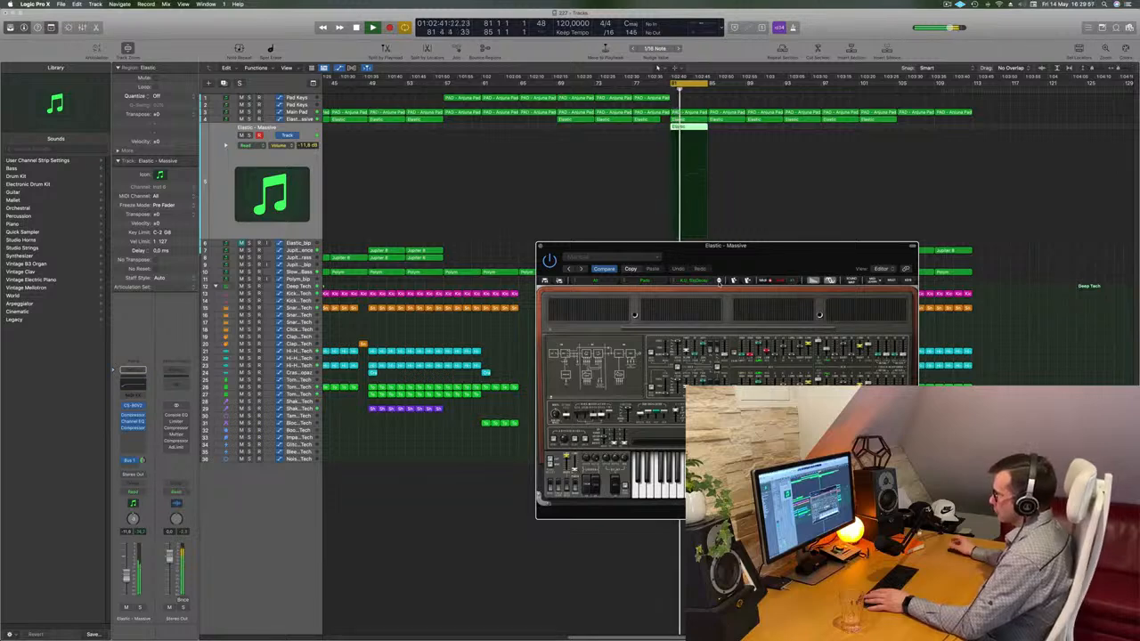
click(719, 282)
click(719, 281)
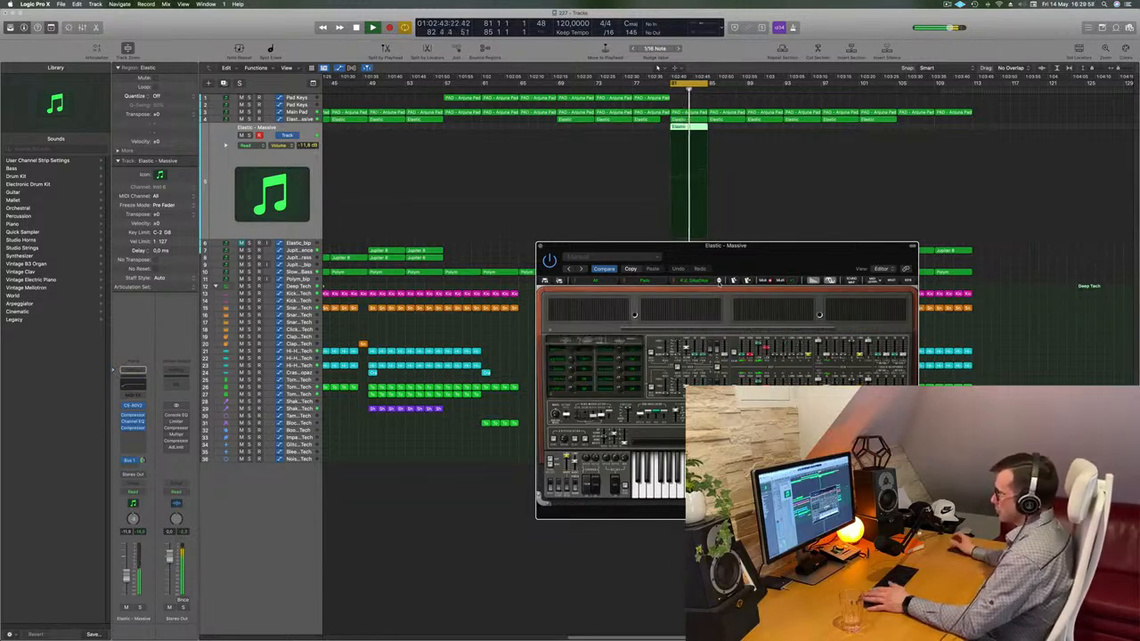
click(718, 281)
click(719, 282)
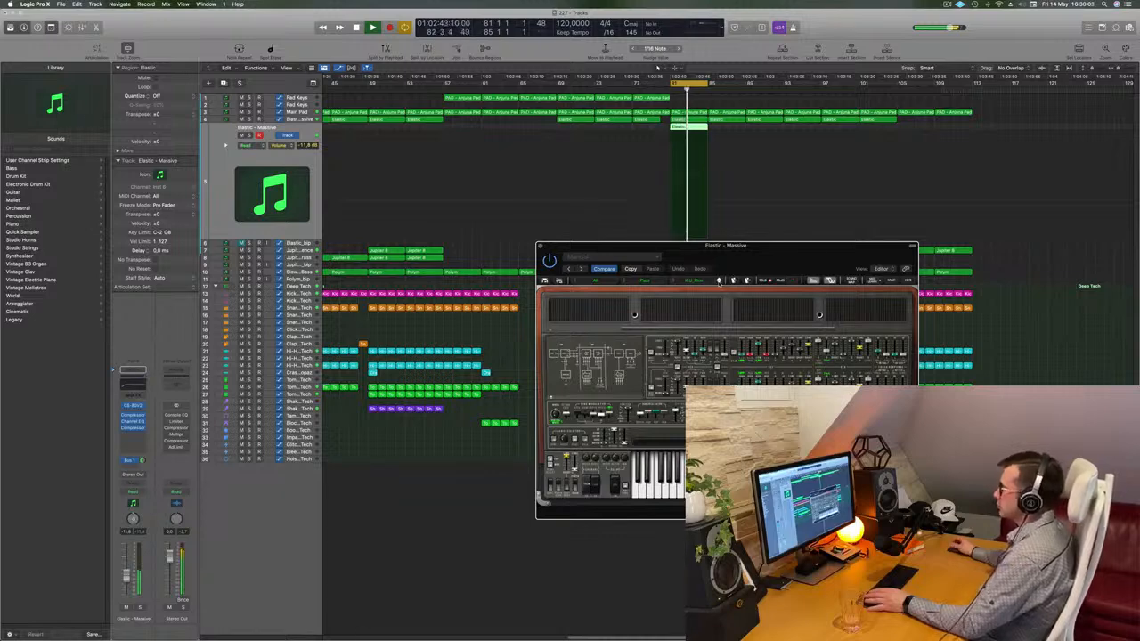
click(719, 282)
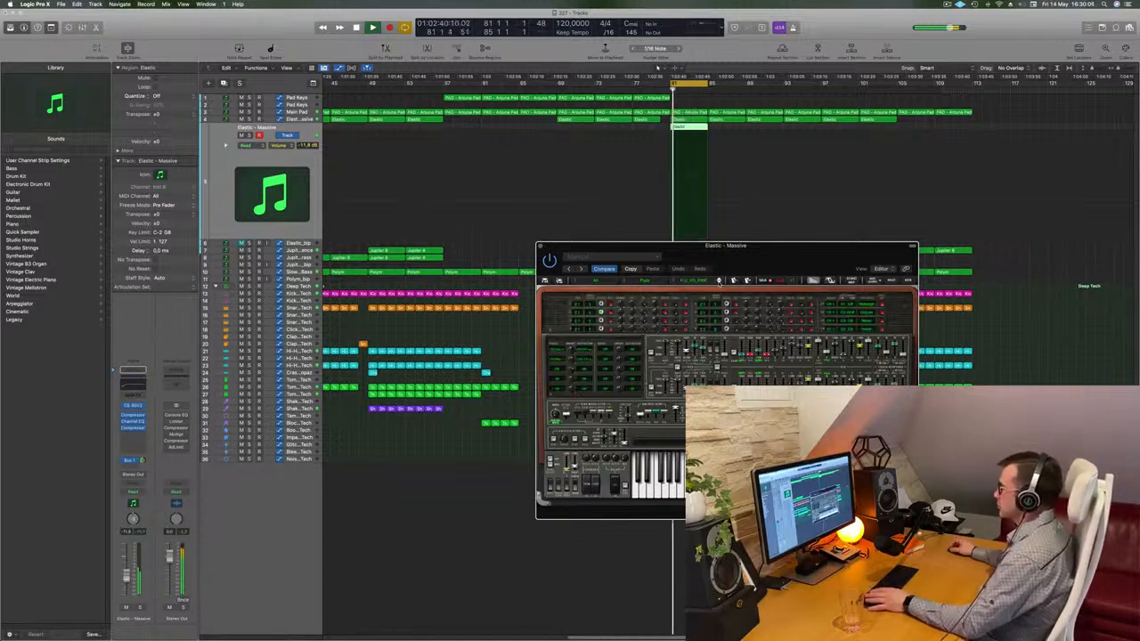
mouse_move(762, 263)
mouse_down()
mouse_move(655, 257)
mouse_move(604, 279)
mouse_move(782, 264)
mouse_up()
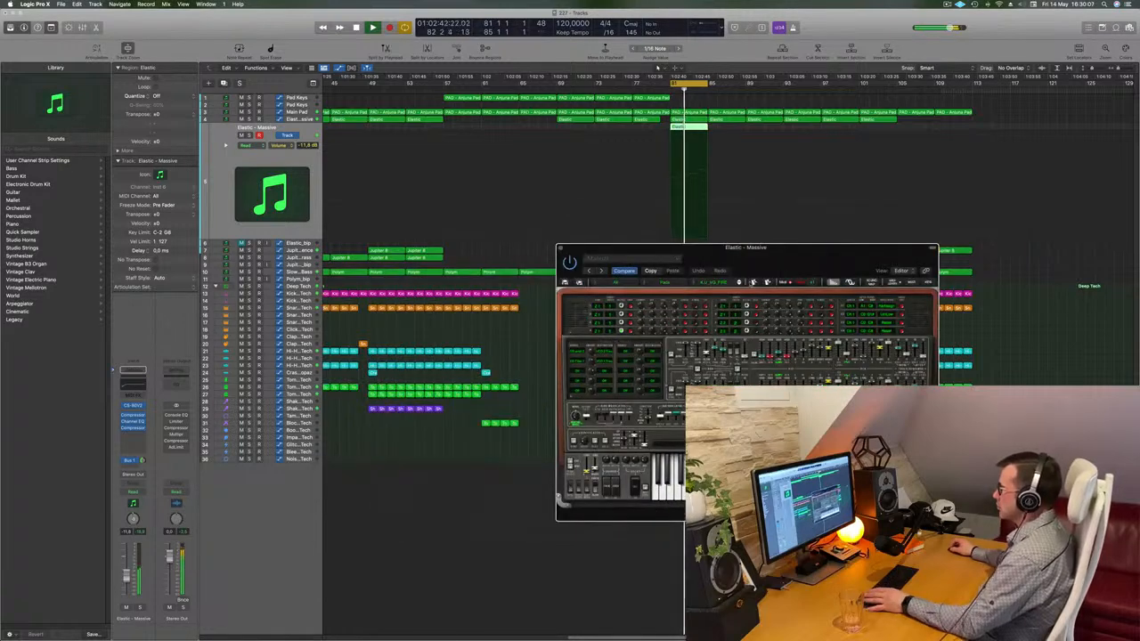
click(740, 281)
click(739, 281)
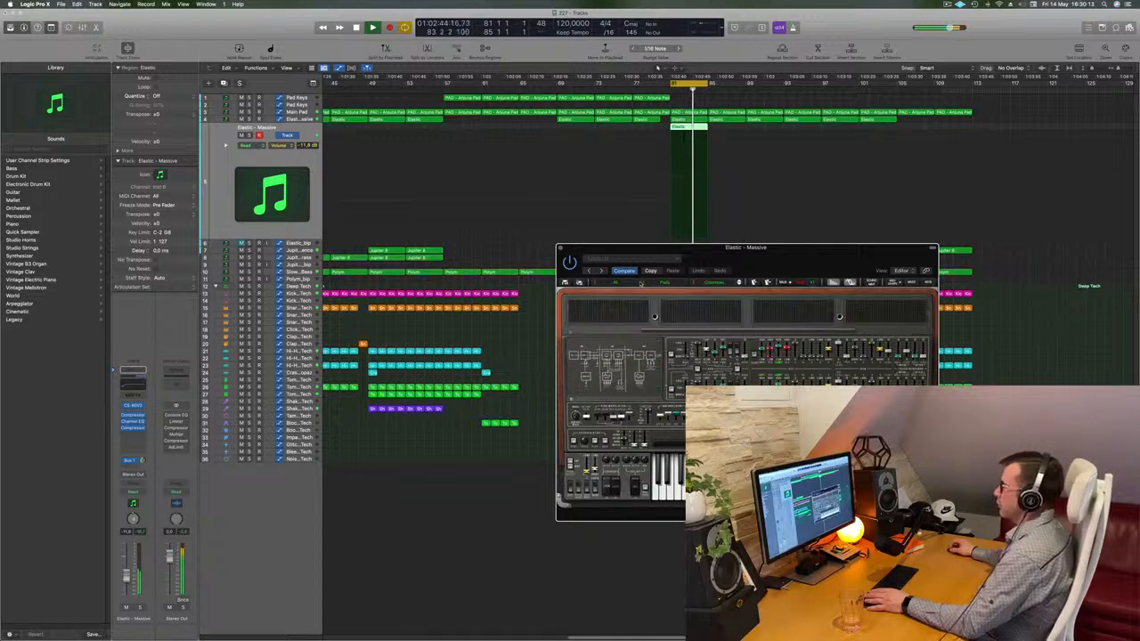
Load the first Leads preset from the synth's All bank and reposition the plug-in window over the arrangement.
click(595, 283)
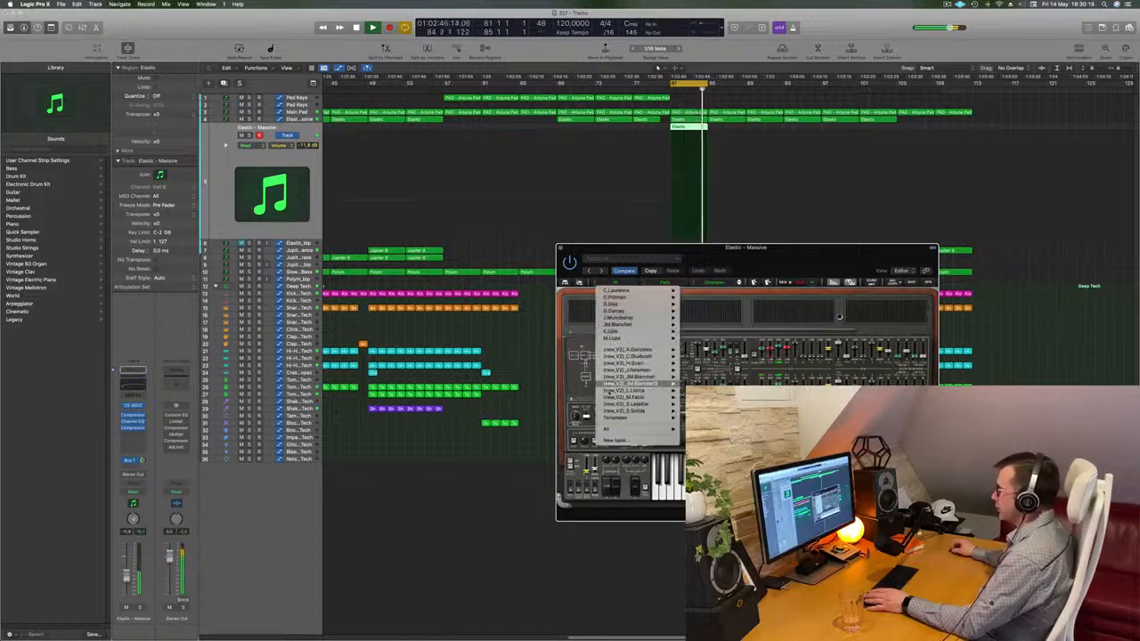
mouse_move(677, 432)
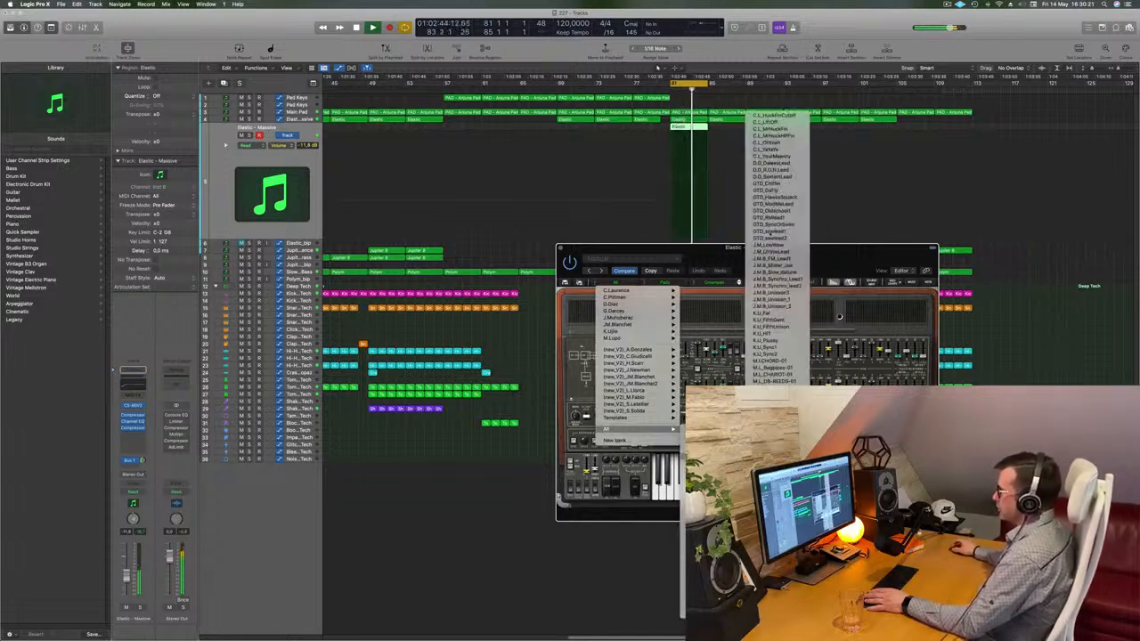
click(774, 116)
drag(799, 250, 851, 230)
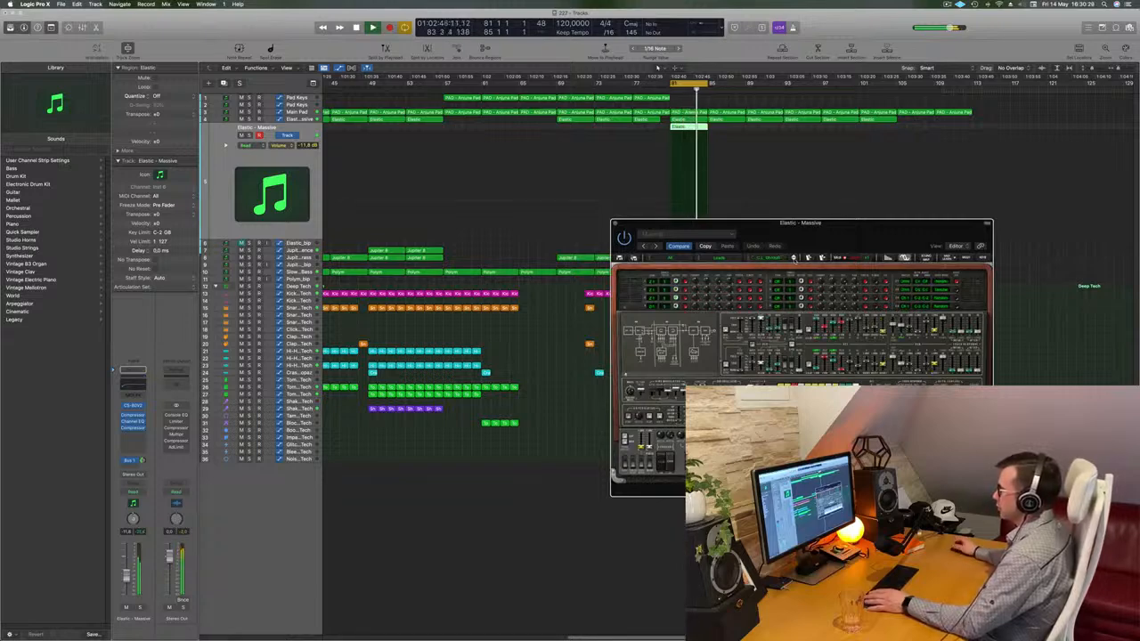
drag(848, 233, 791, 258)
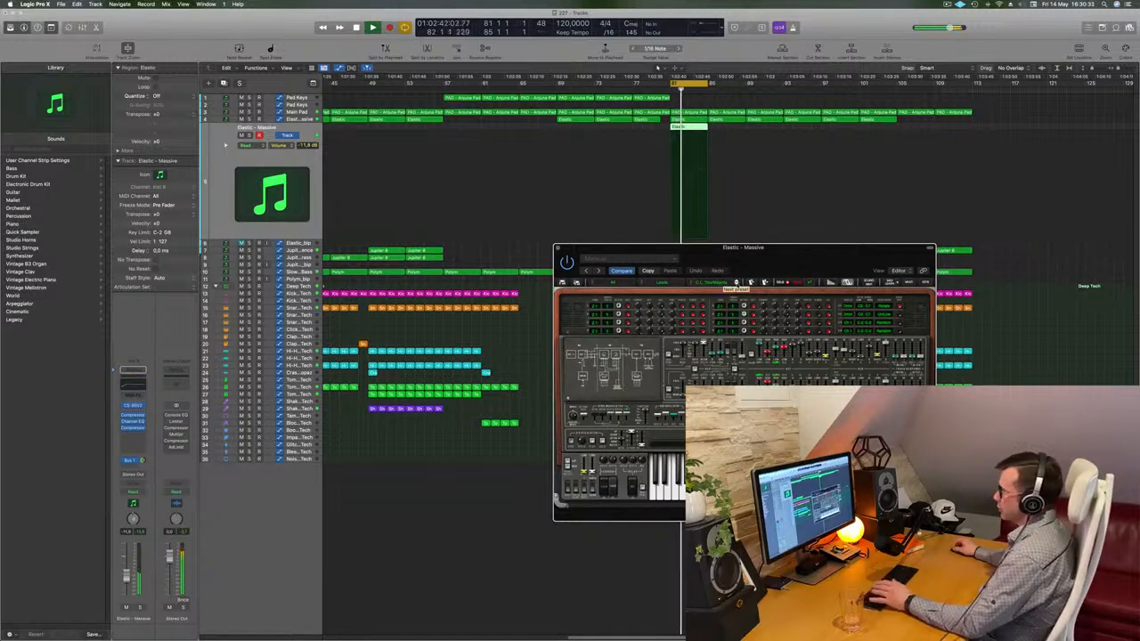
Audition successive CS-80V2 Leads presets against the looped section.
click(737, 283)
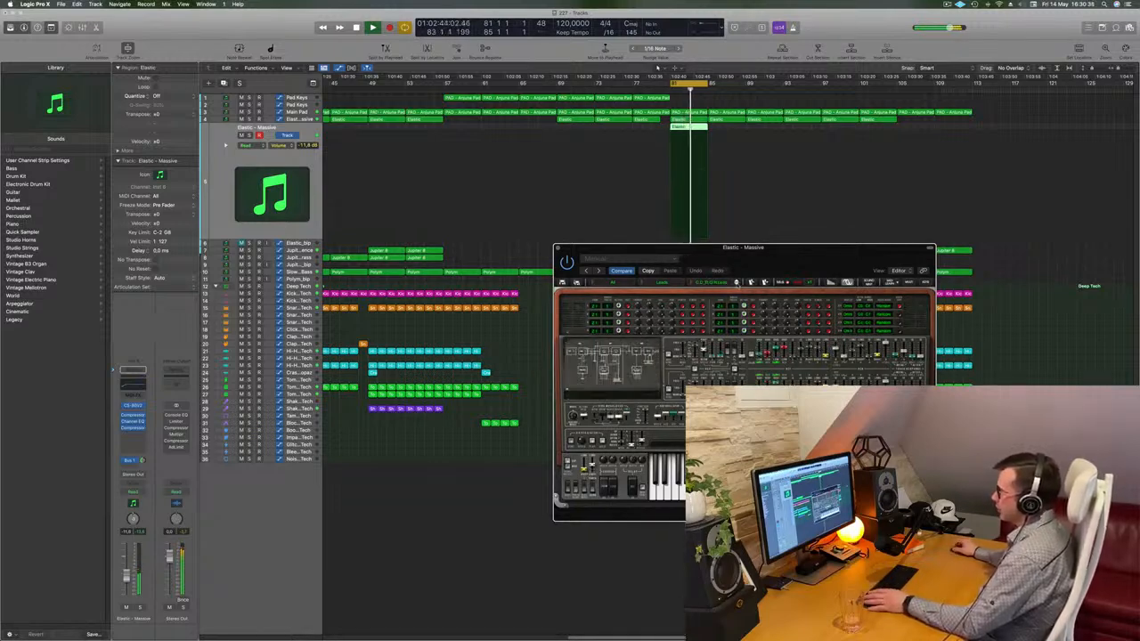
click(737, 283)
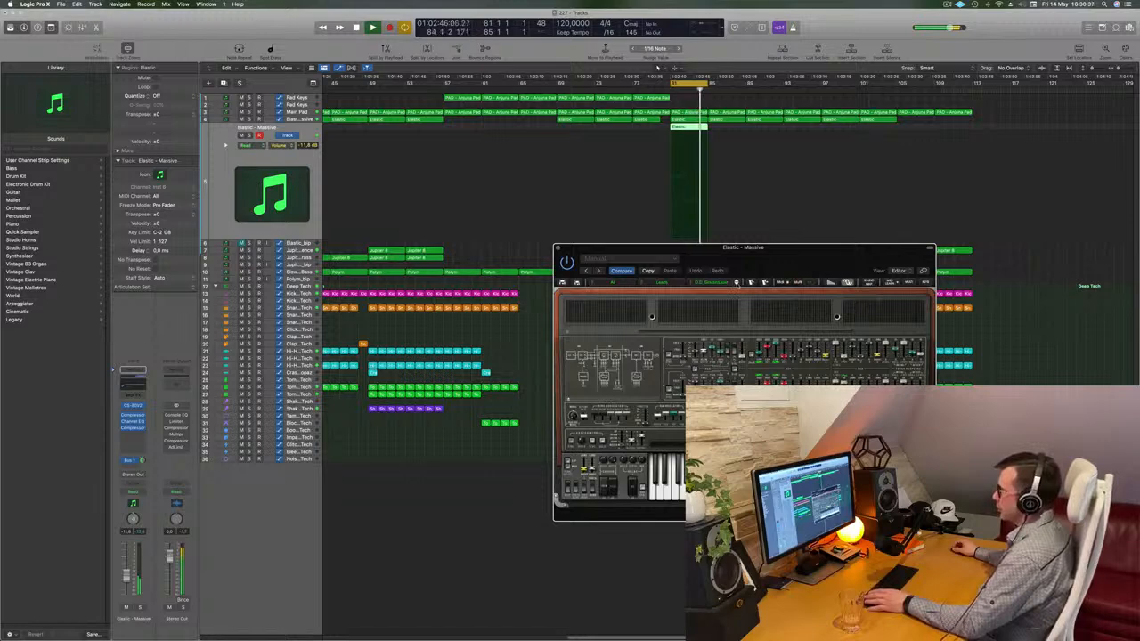
click(737, 283)
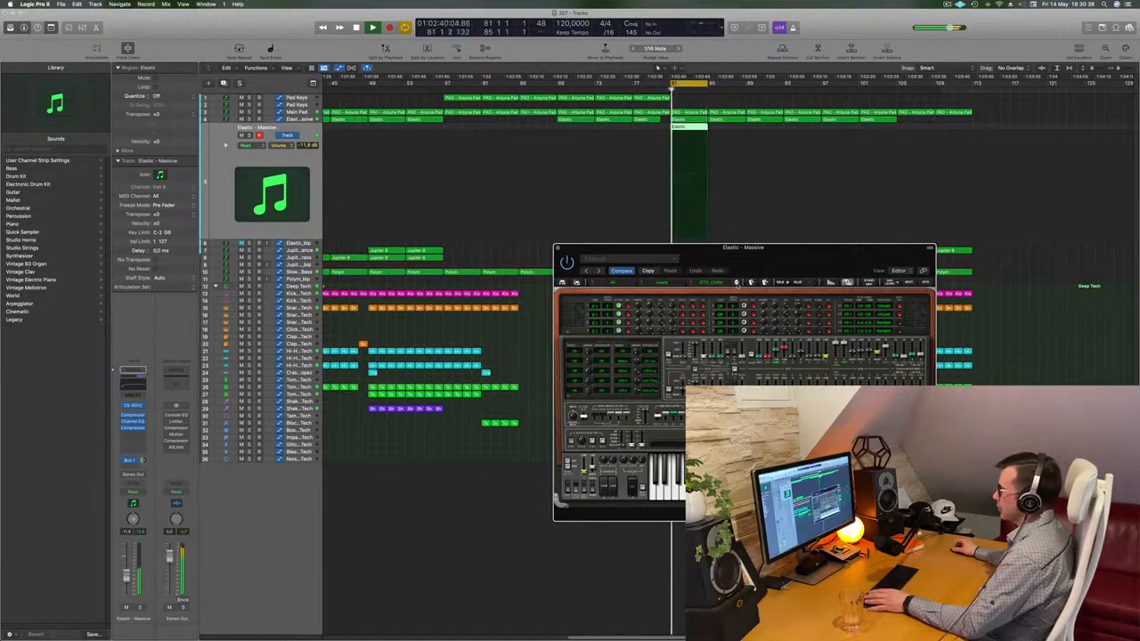
click(737, 283)
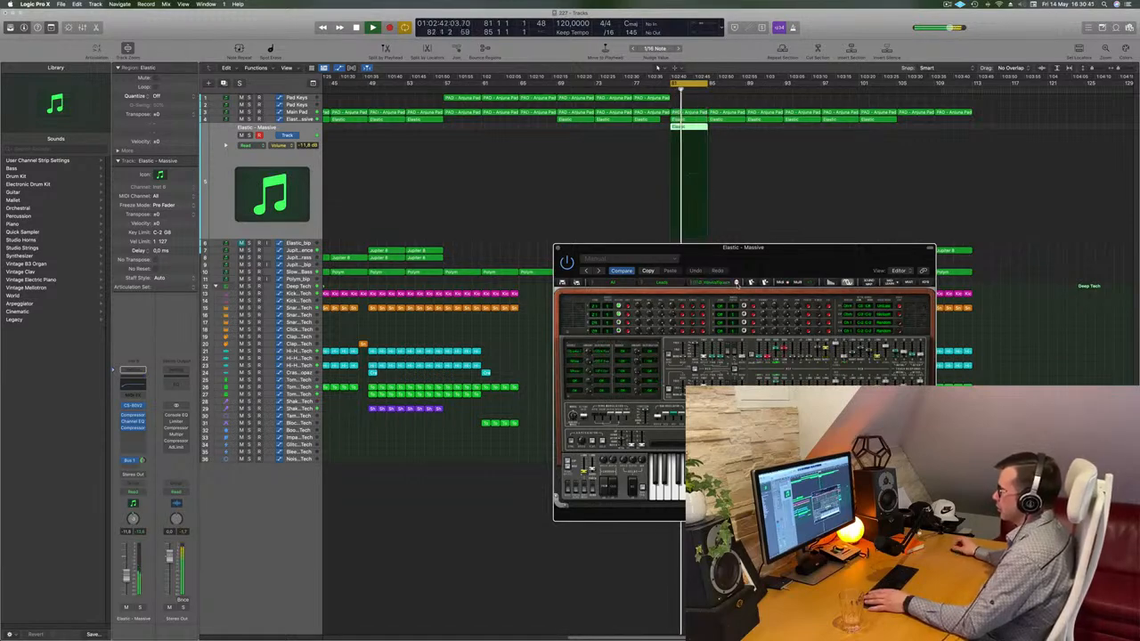
click(736, 284)
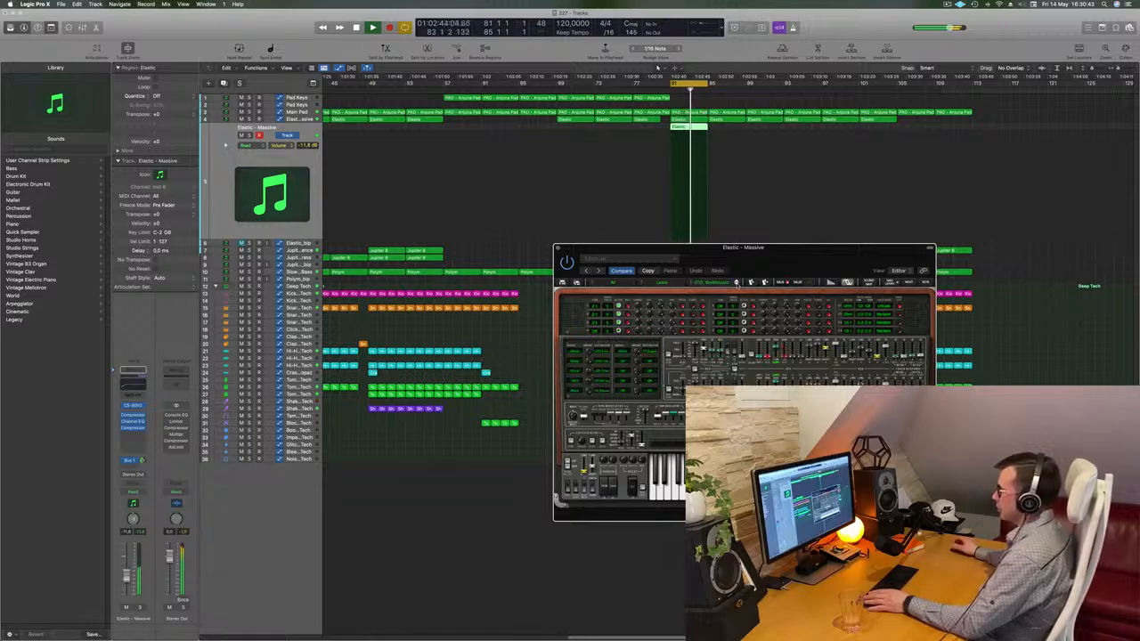
click(737, 283)
click(737, 283)
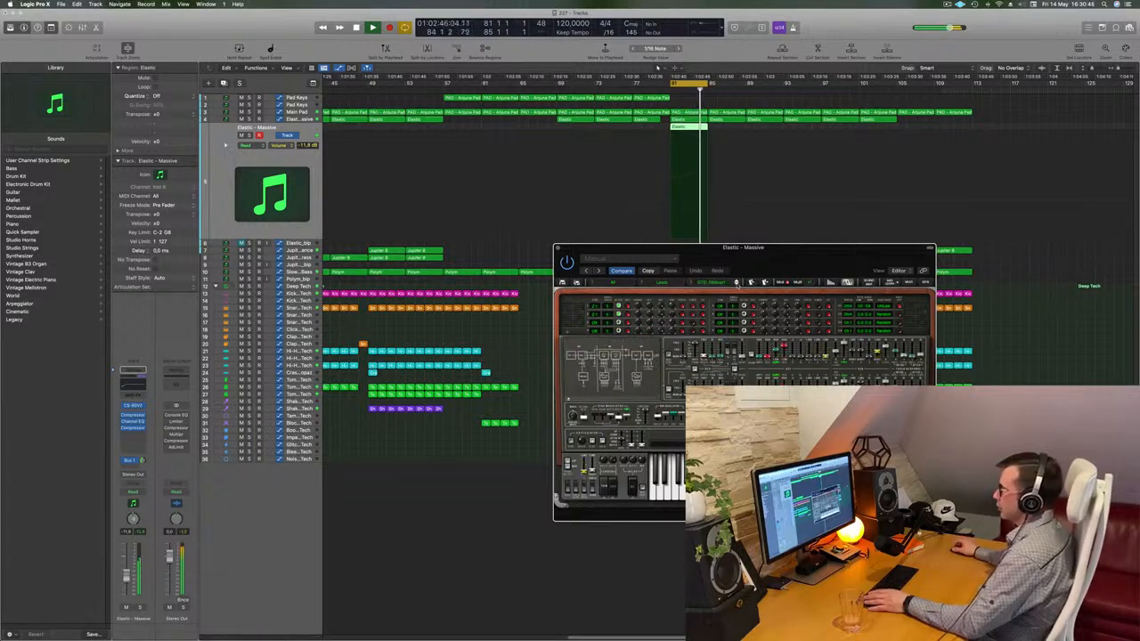
click(737, 284)
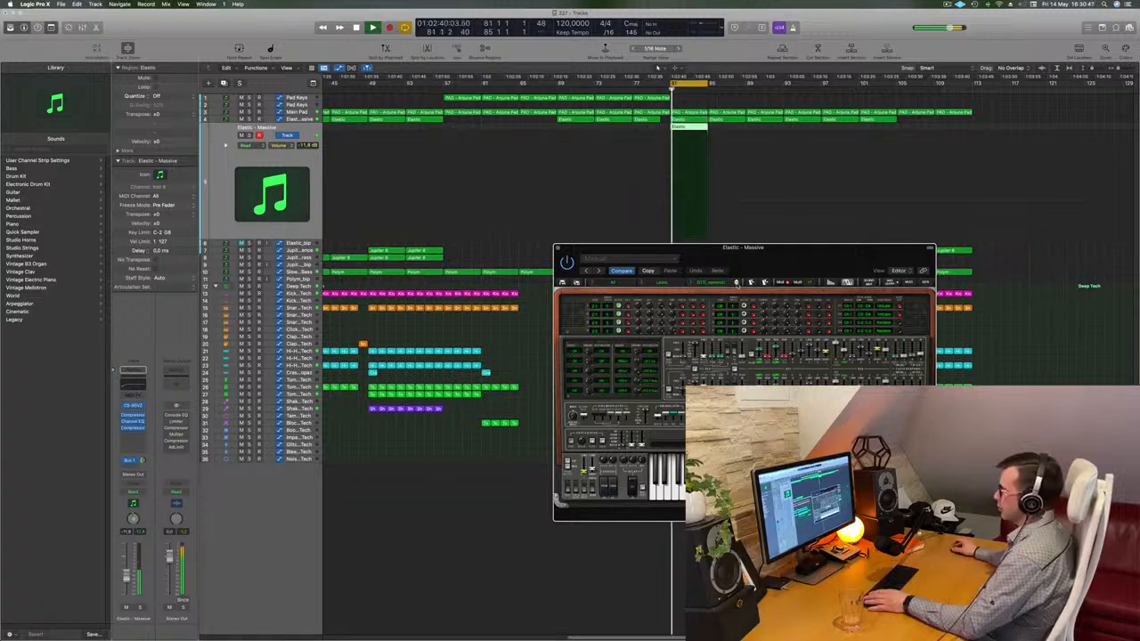
click(737, 284)
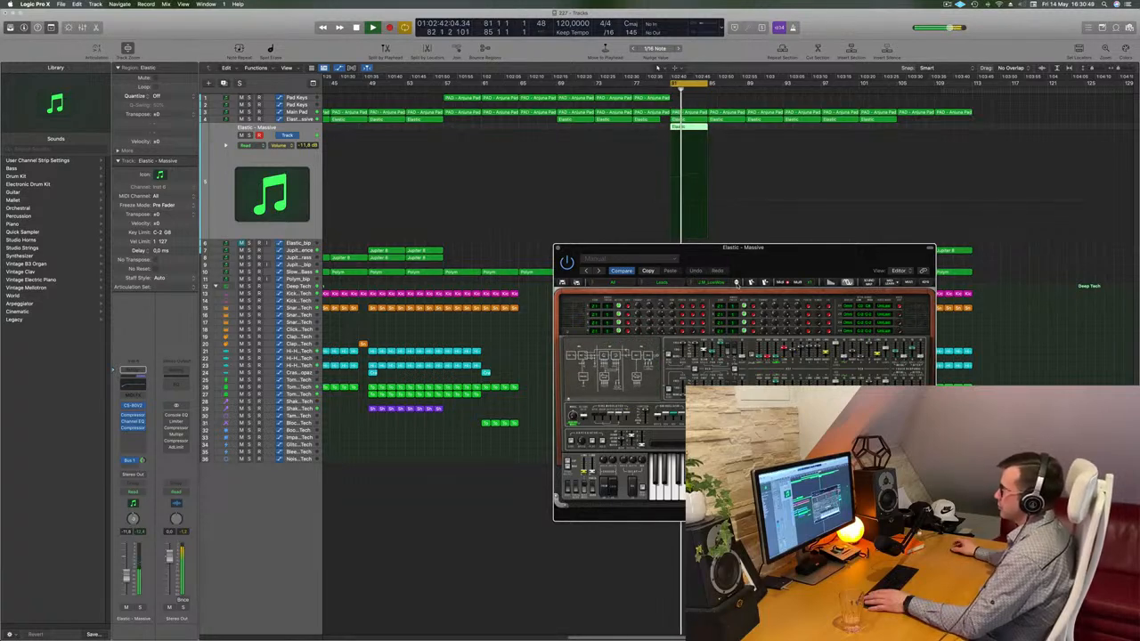
click(737, 283)
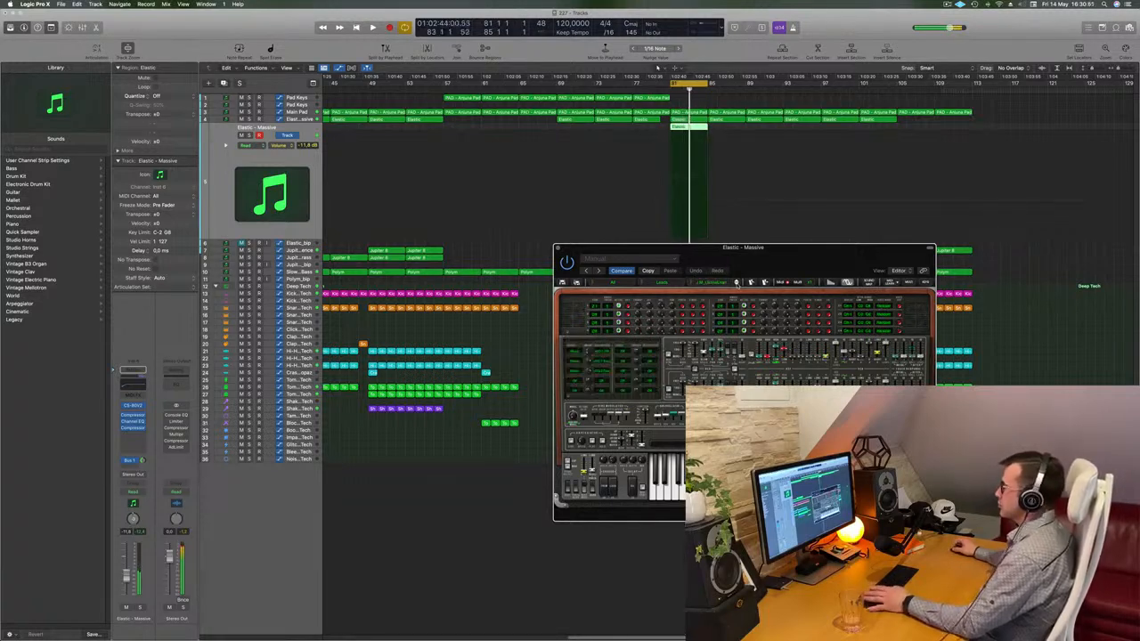
click(737, 283)
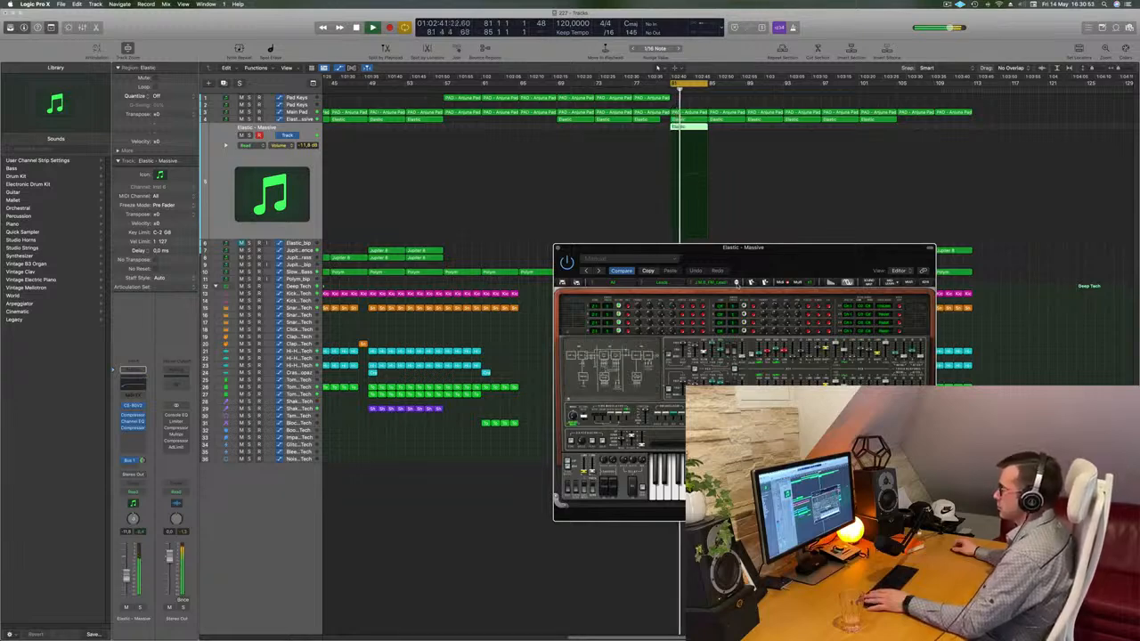
click(737, 284)
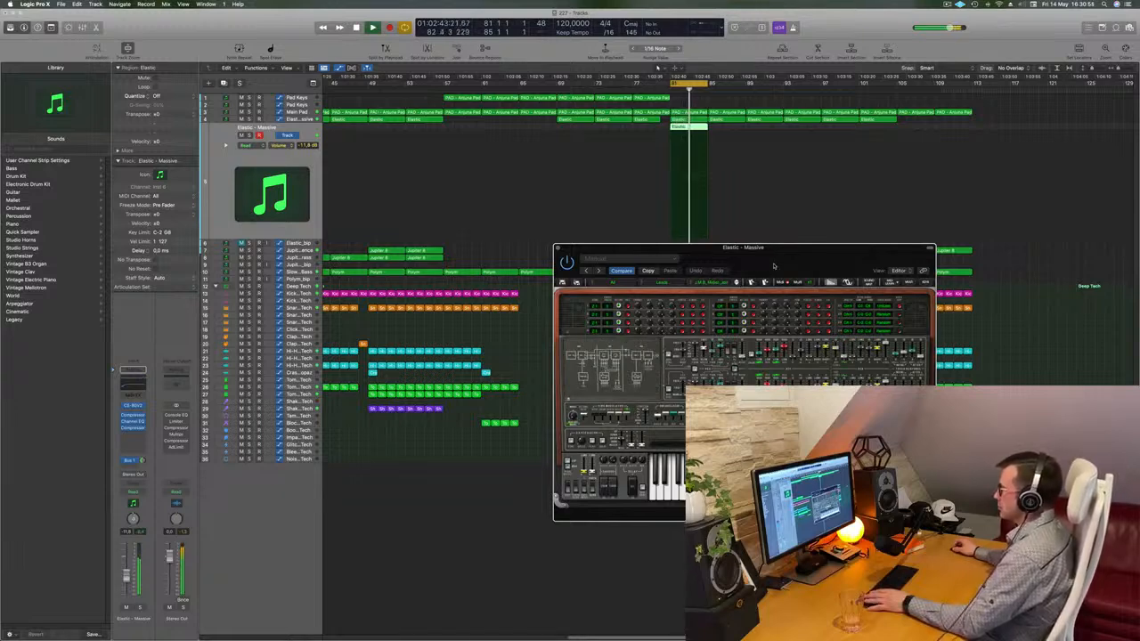
Reduce the Elastic synth track's volume to about -17.8 dB and shift the plug-in window aside.
drag(774, 266, 719, 265)
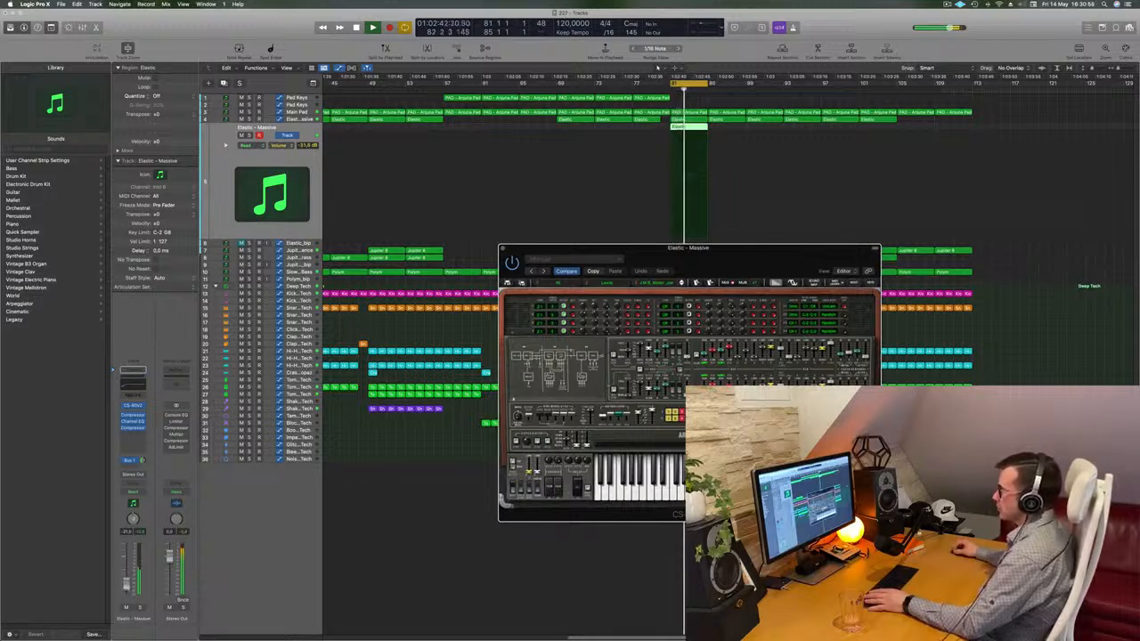
key(space)
key(space)
drag(740, 258, 713, 262)
key(space)
Audition more CS-80V2 Leads presets one after another against the looped section from bar 81.
click(654, 287)
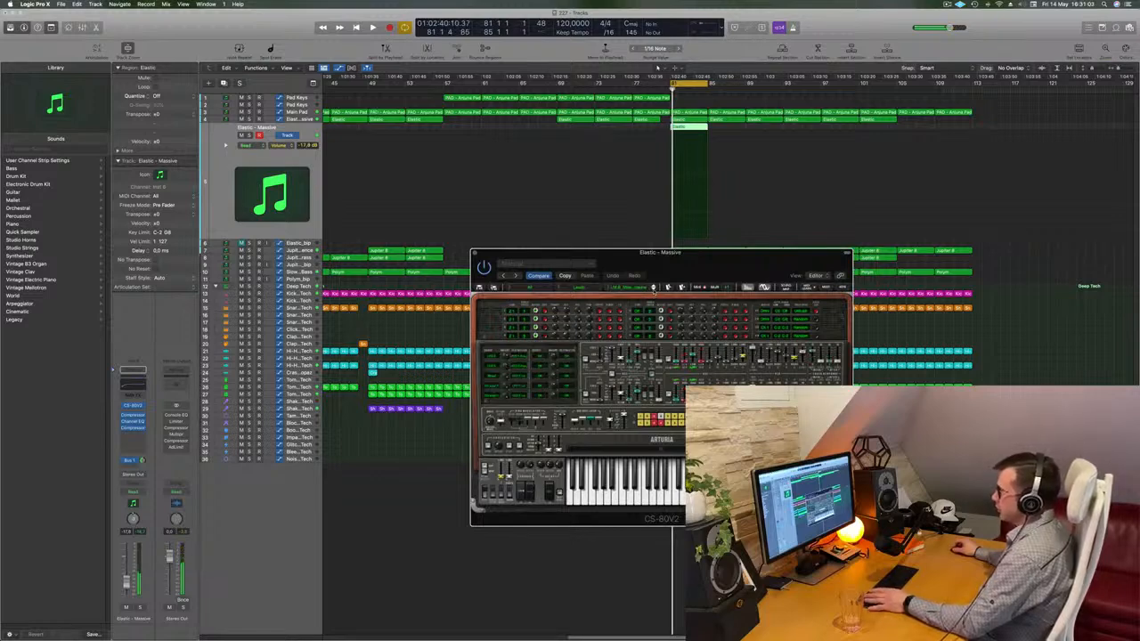
key(space)
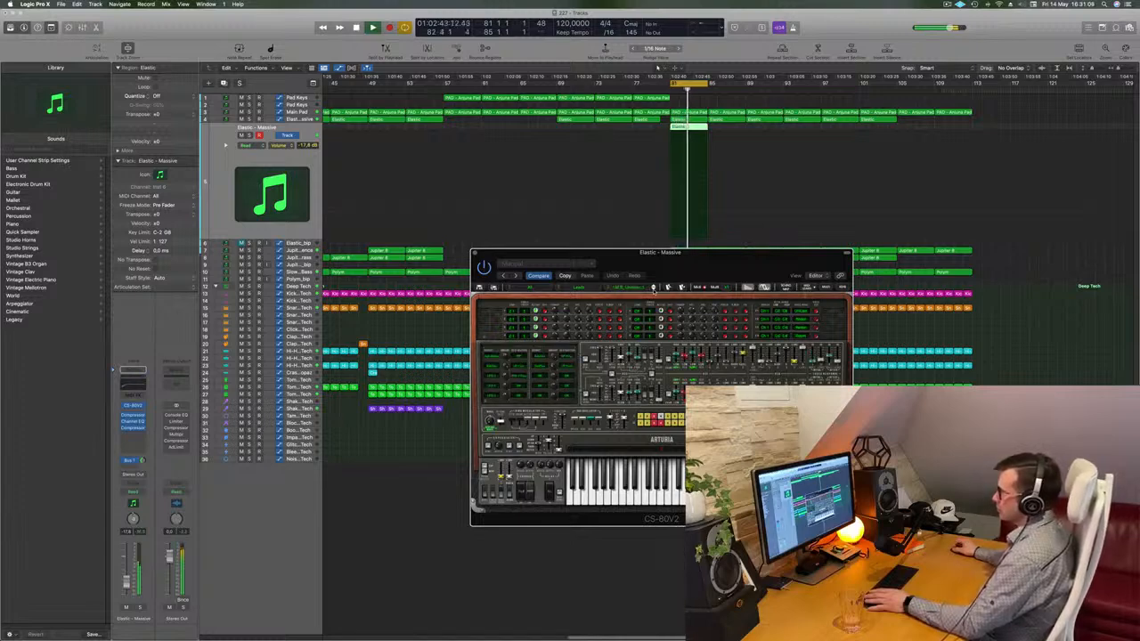
click(654, 288)
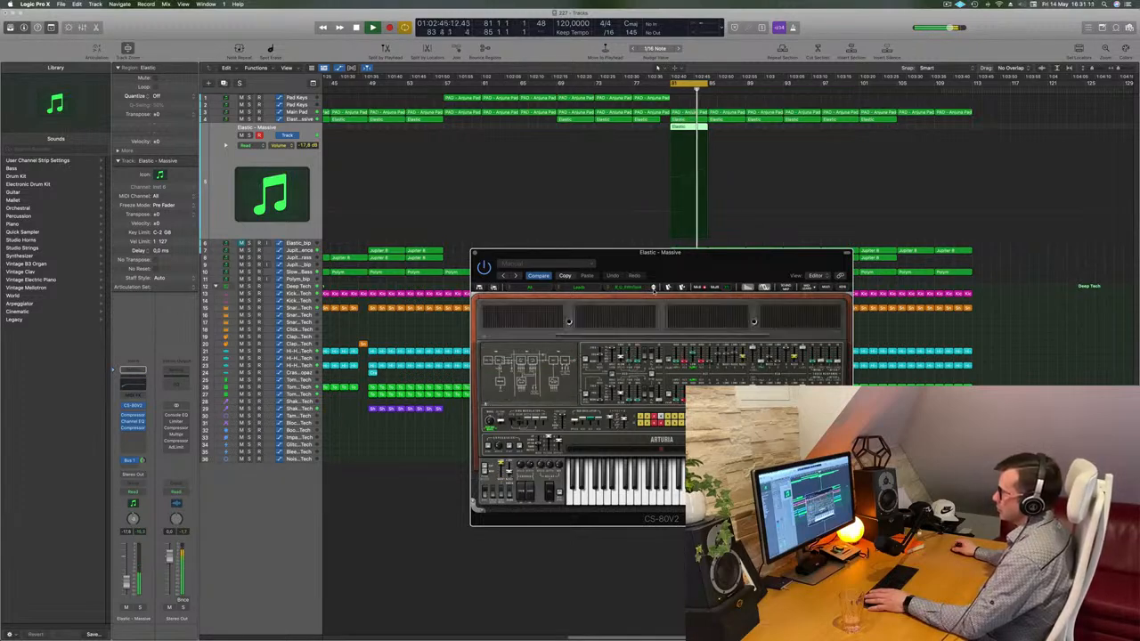
click(654, 288)
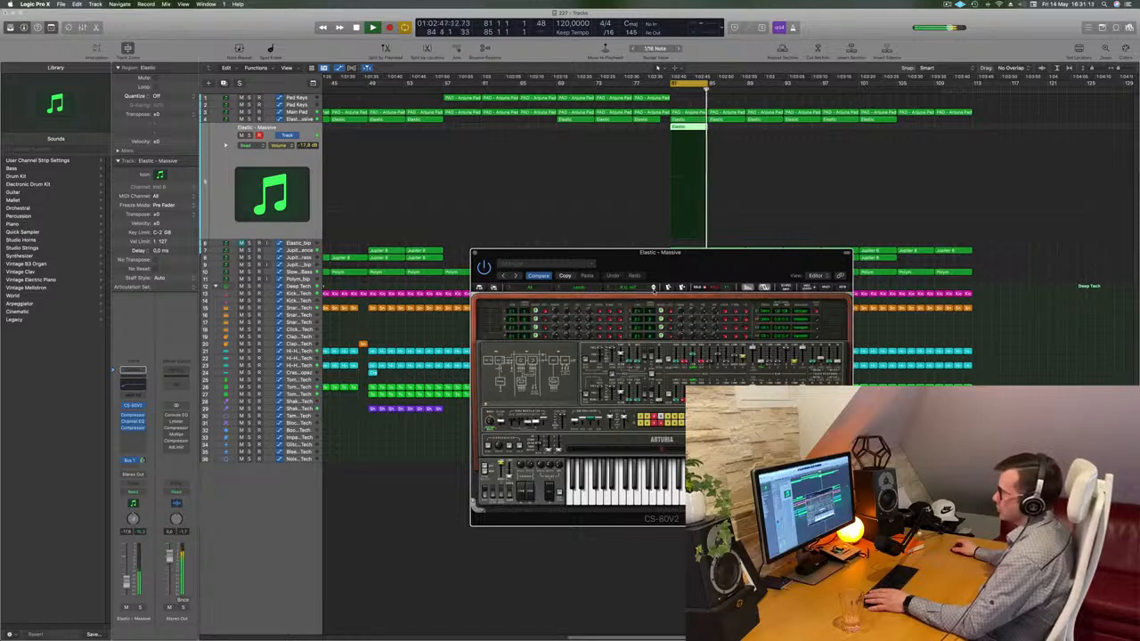
click(654, 288)
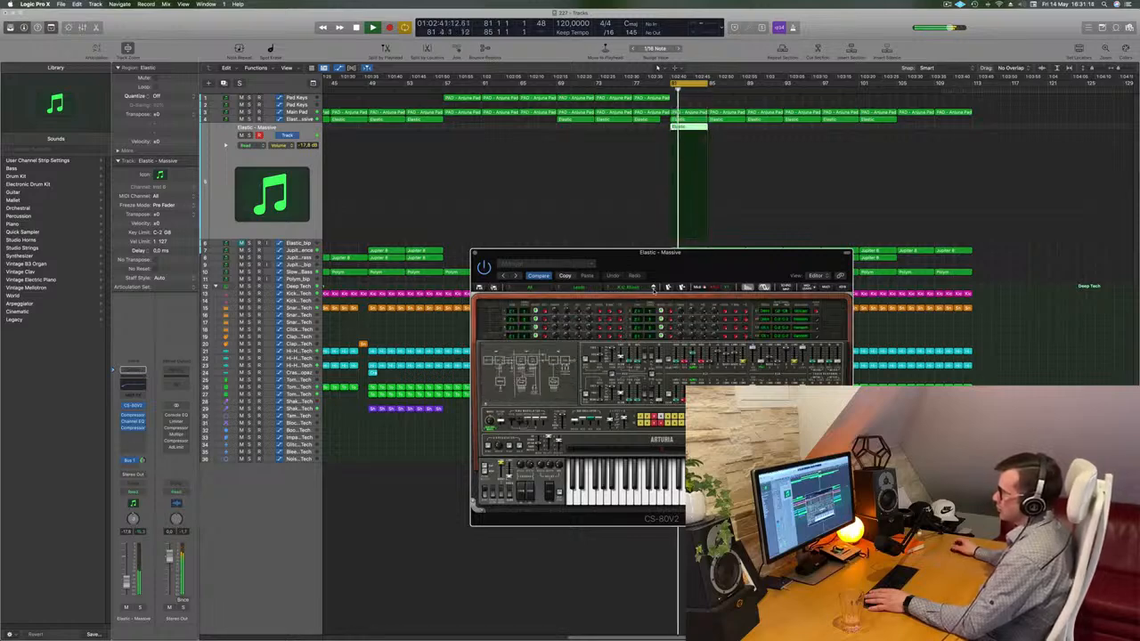
click(653, 288)
click(654, 288)
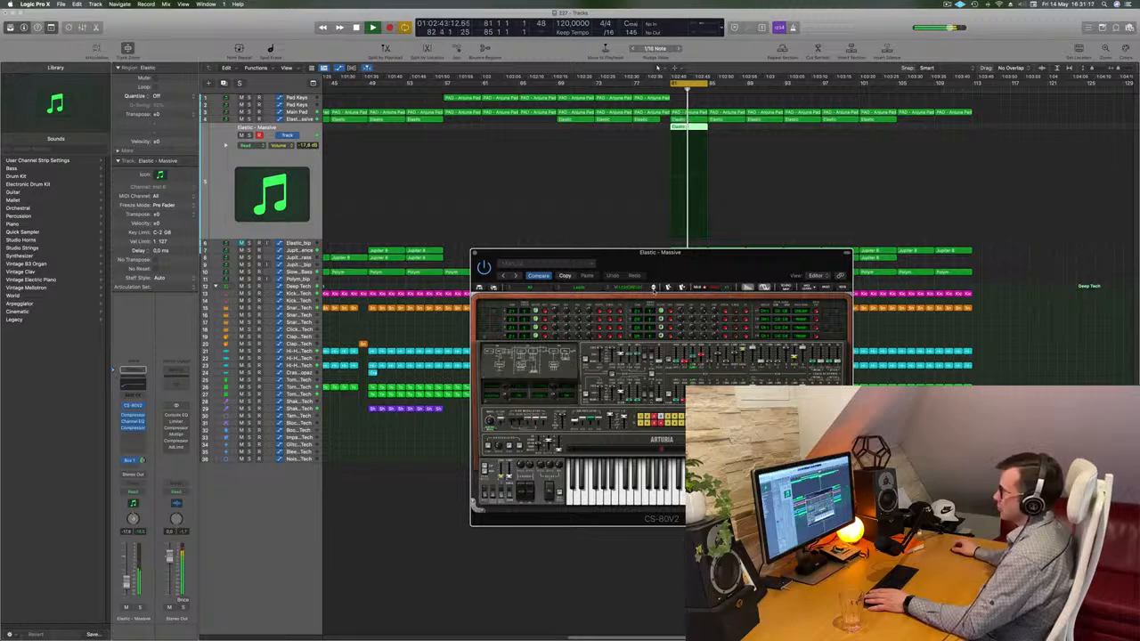
click(653, 287)
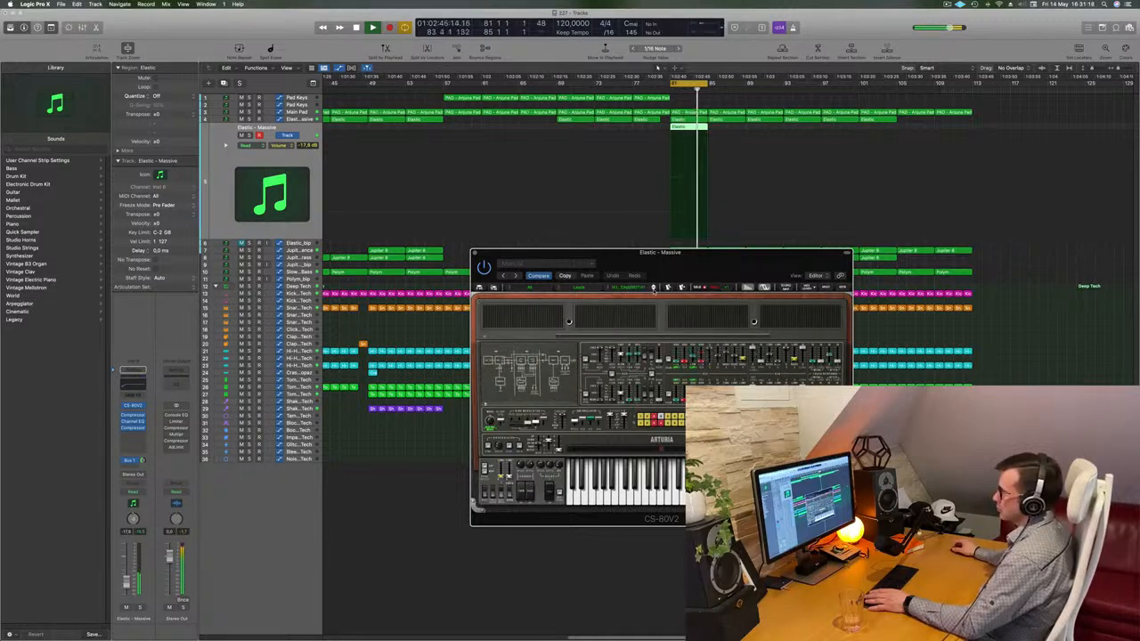
click(653, 288)
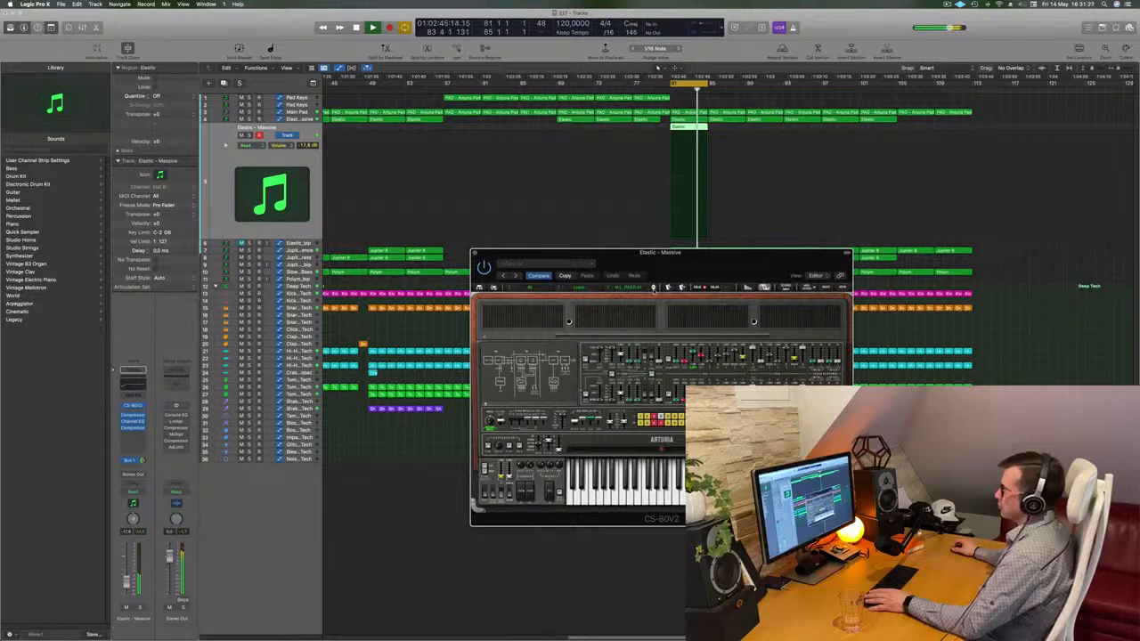
Close the synth window and copy the Arjuna Pad region at bar 81 from Main Pad onto the Elastic - Massive track, then play it.
drag(734, 267, 713, 269)
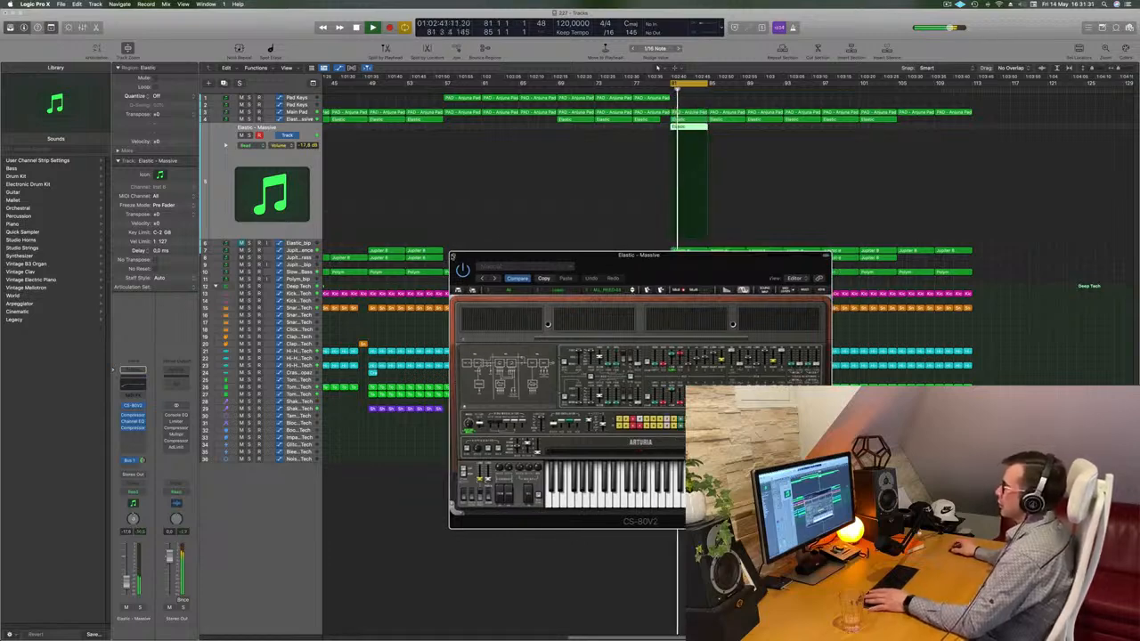
click(453, 257)
key(space)
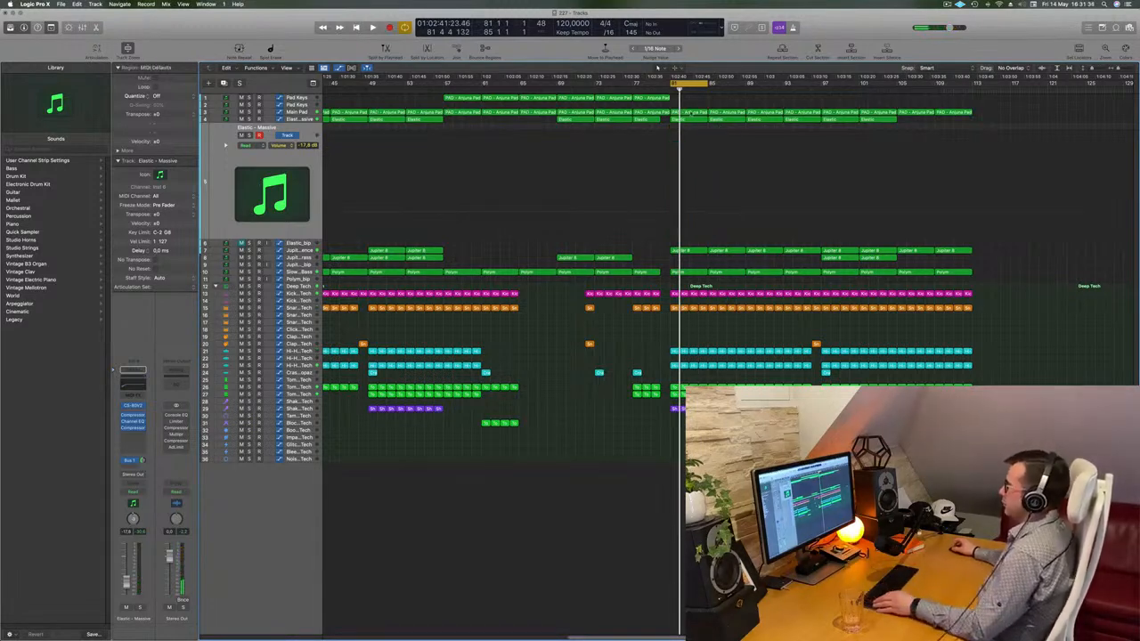
drag(691, 115, 690, 132)
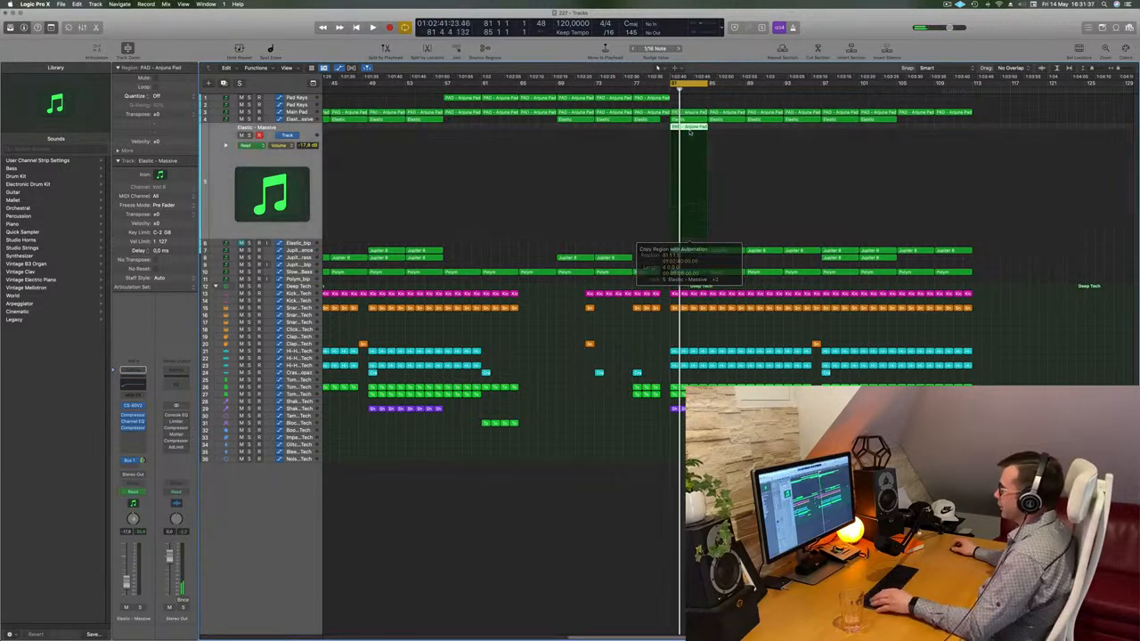
key(space)
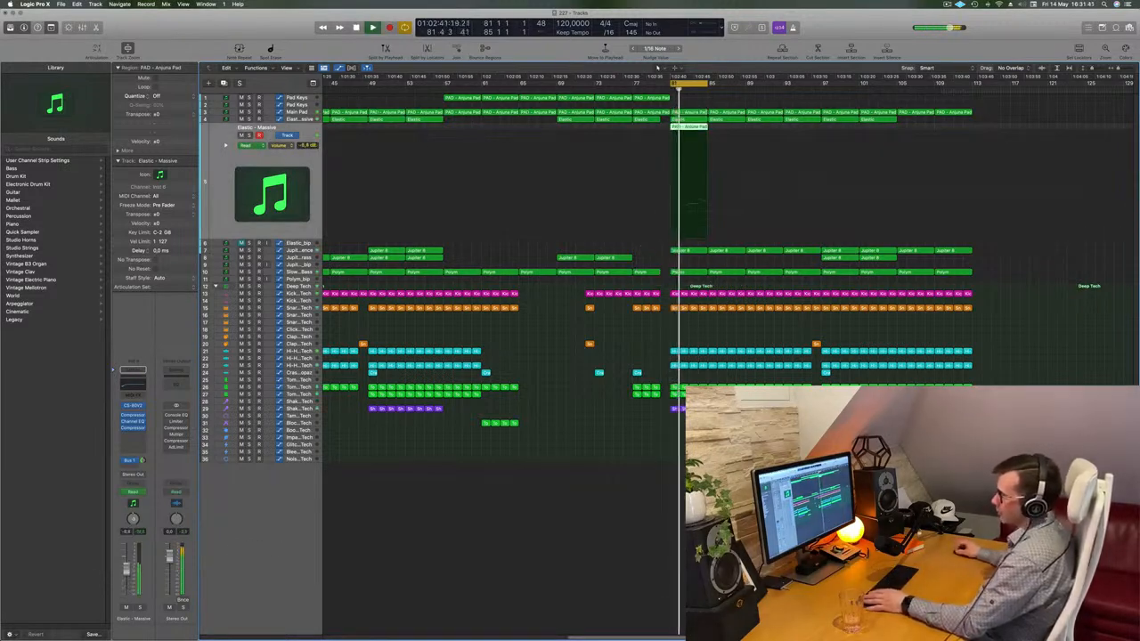
Reopen the CS-80V2 on the Elastic - Massive track and step through further Leads presets with the copied pad part.
click(132, 406)
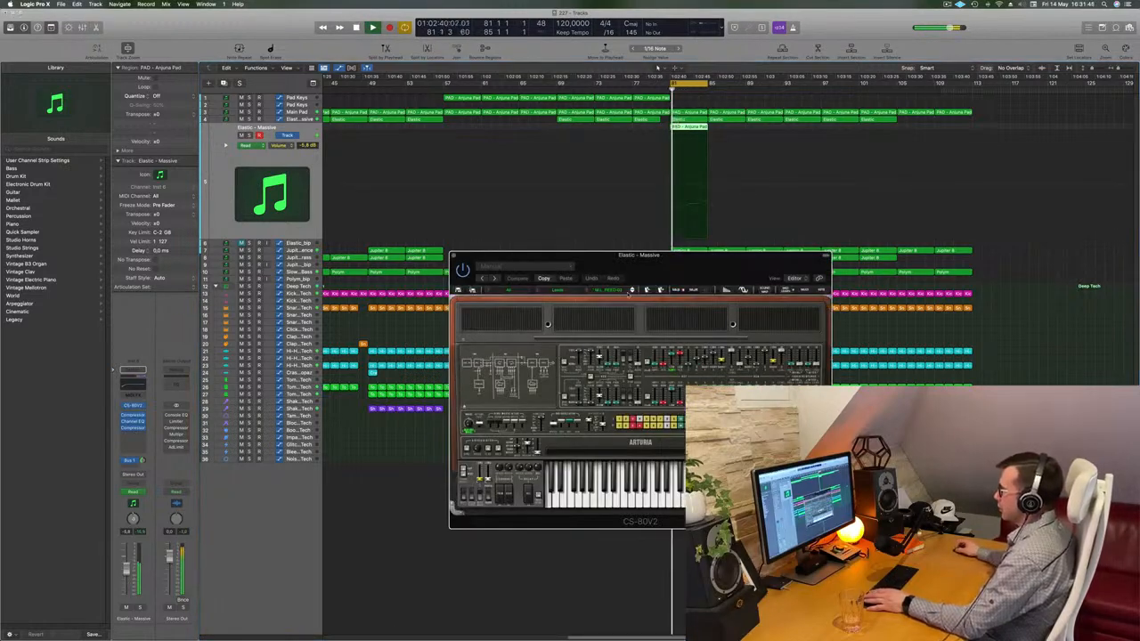
click(633, 291)
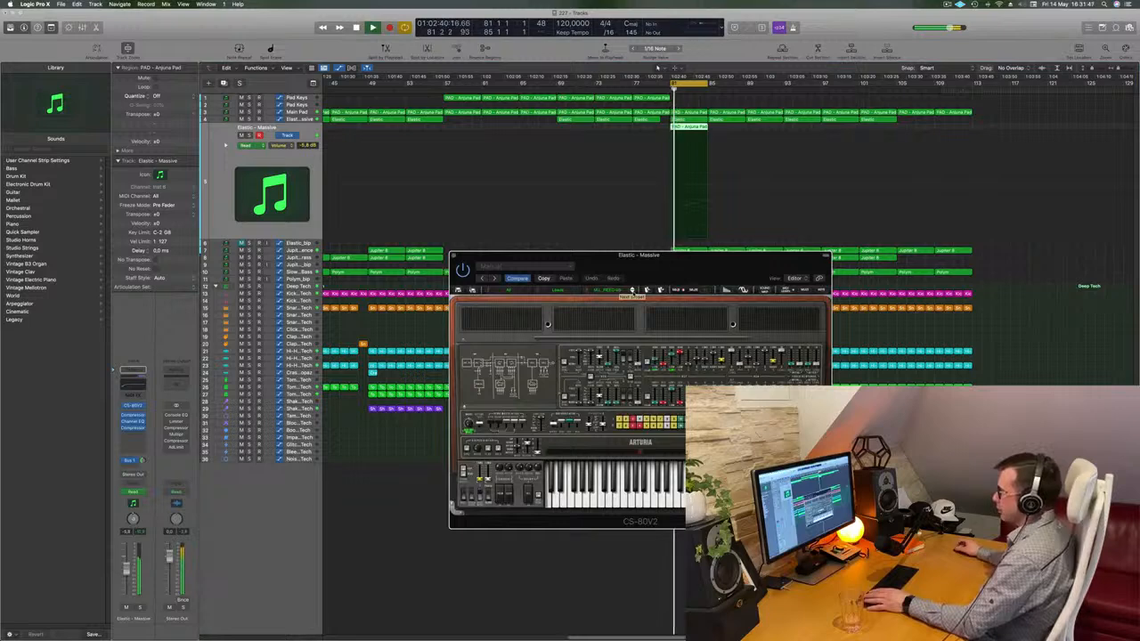
click(634, 292)
key(space)
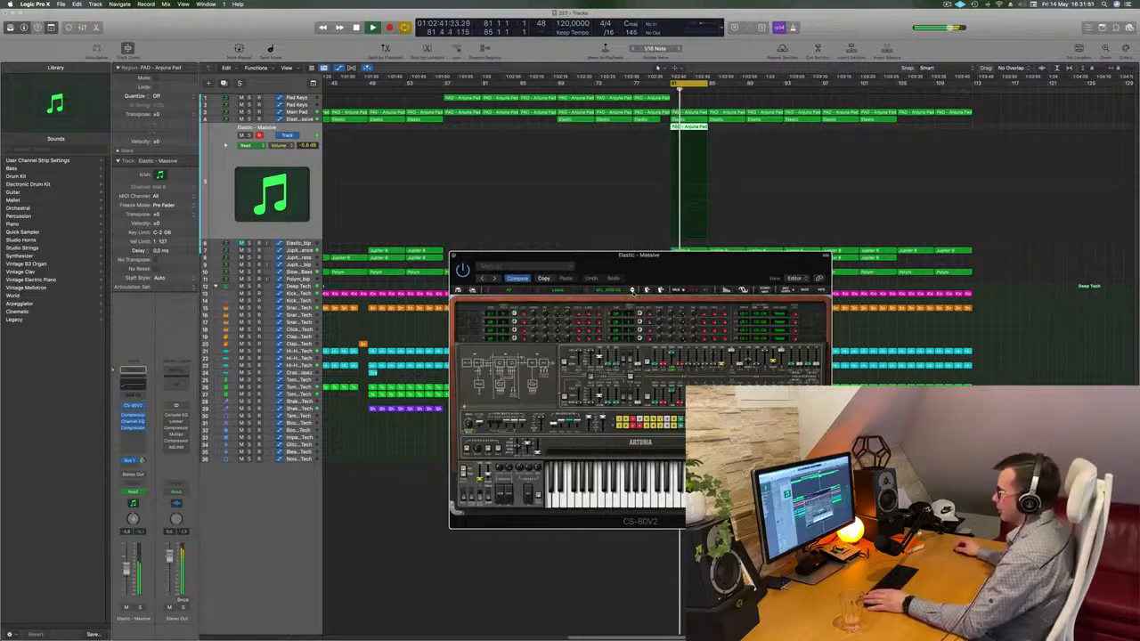
click(633, 291)
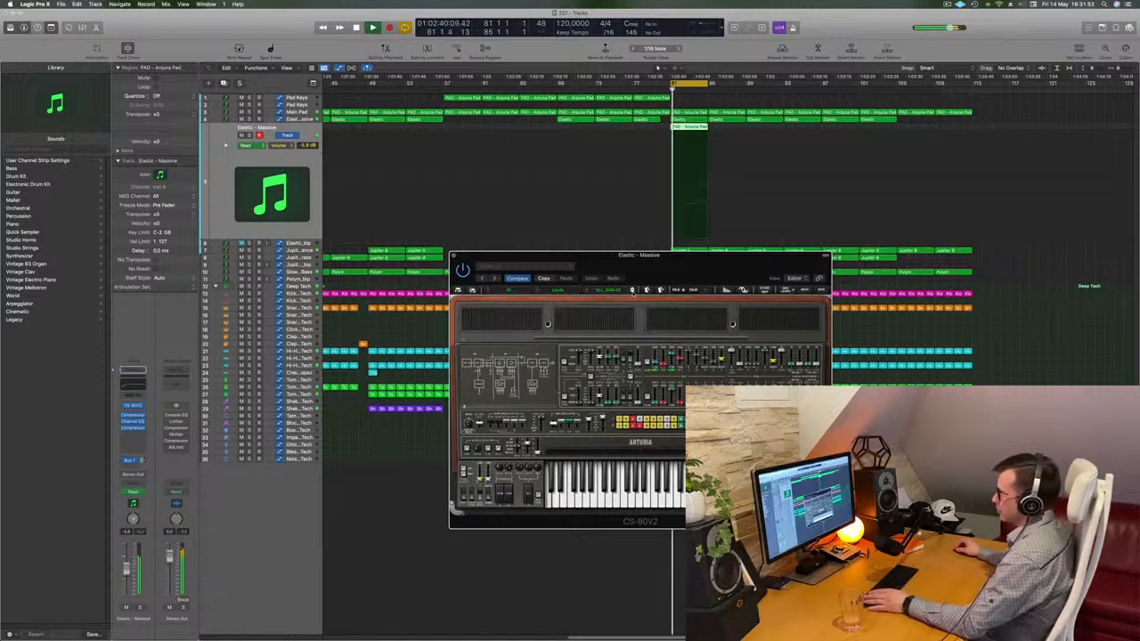
Move the synth window clear of the arrangement and briefly solo the Elastic - Massive track to compare it with the mix.
drag(688, 263, 662, 295)
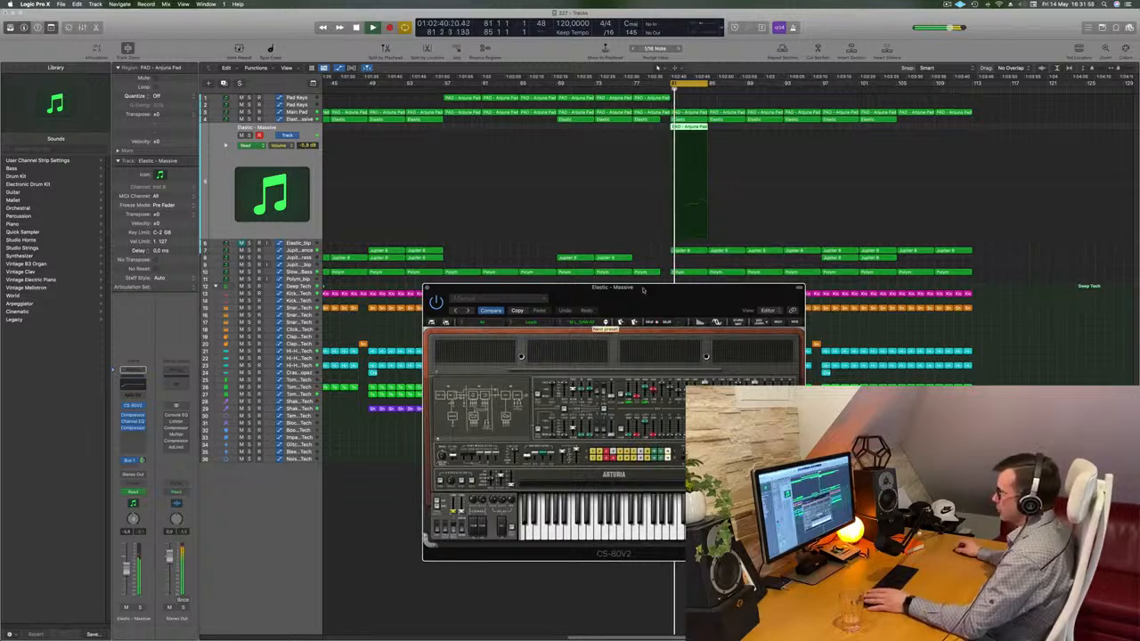
drag(641, 290, 595, 332)
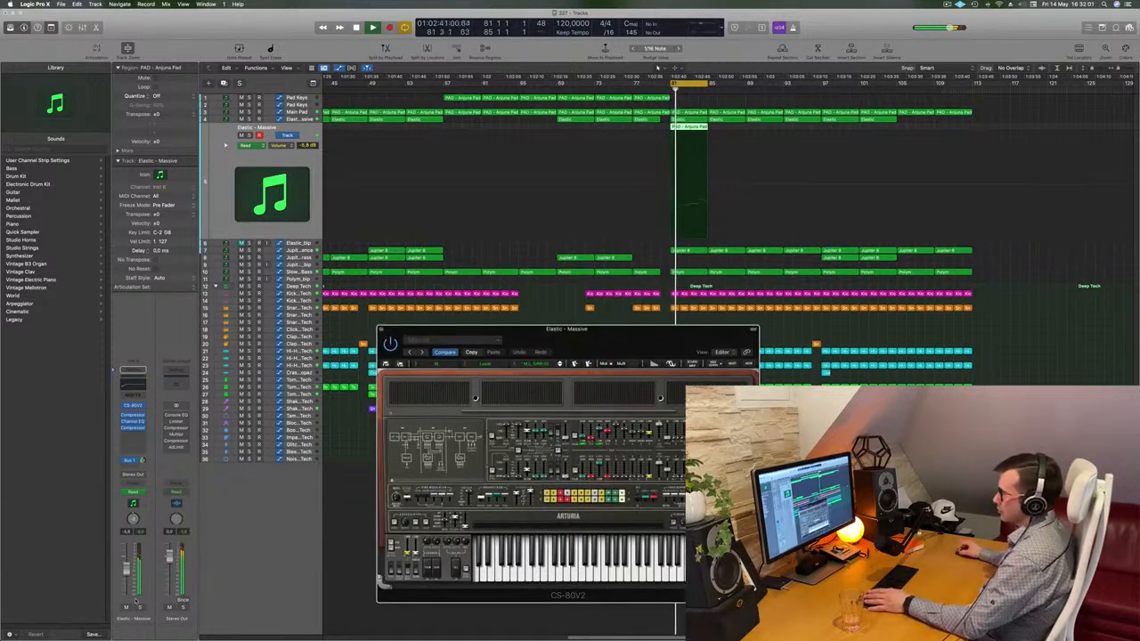
click(139, 608)
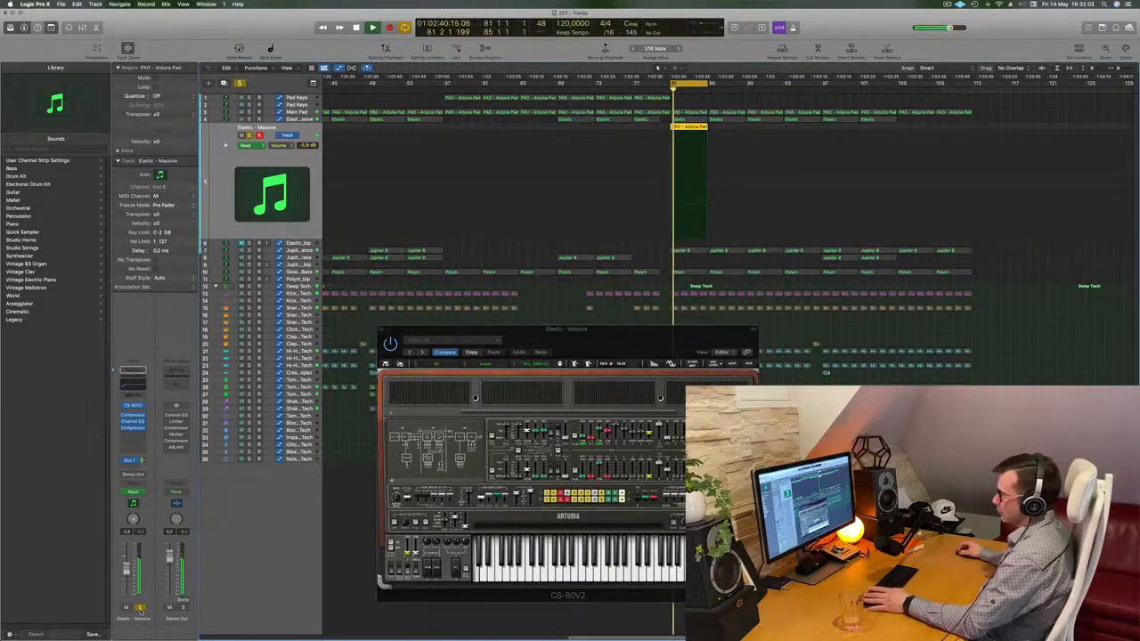
click(139, 607)
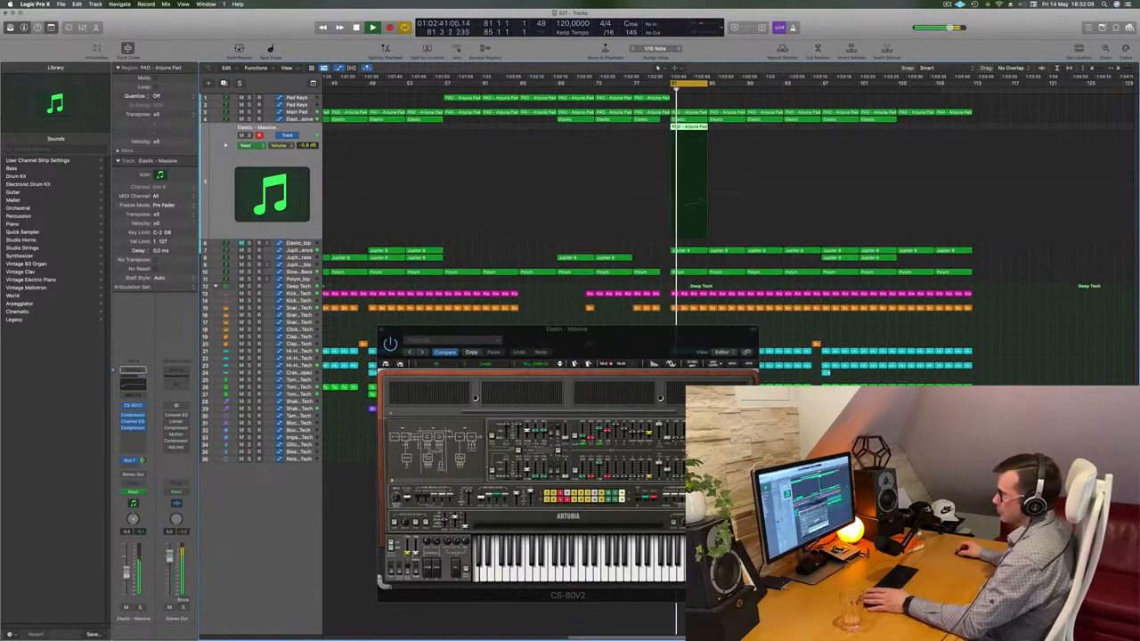
key(space)
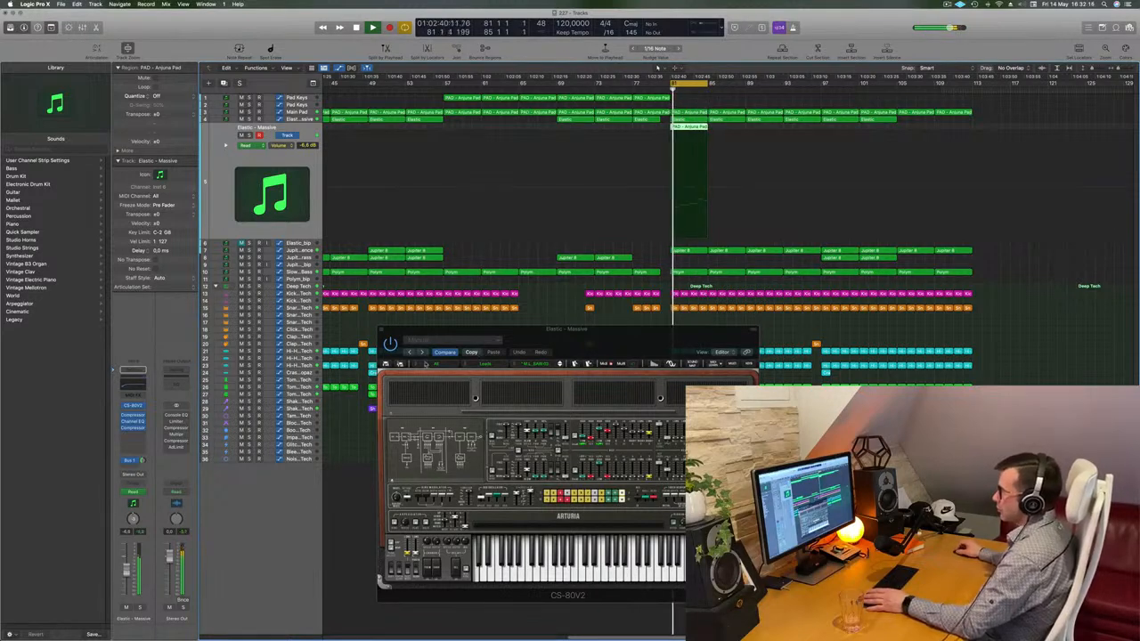
Load the Control_Horns preset from the Brass category of the CS-80V2's All bank and reposition the plug-in window.
click(426, 364)
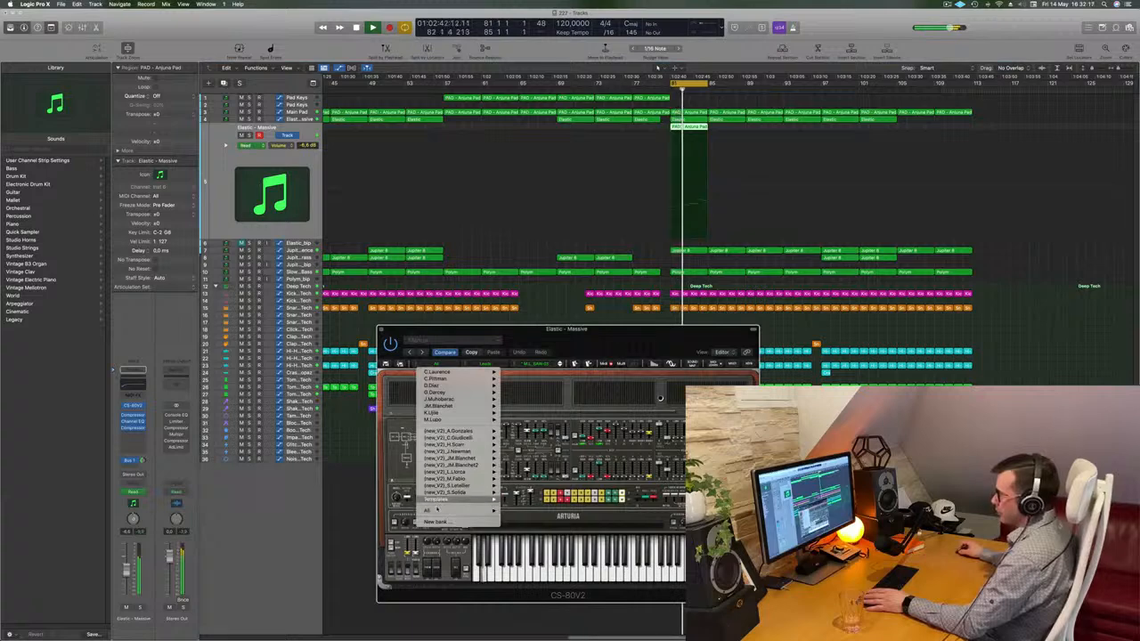
mouse_move(472, 511)
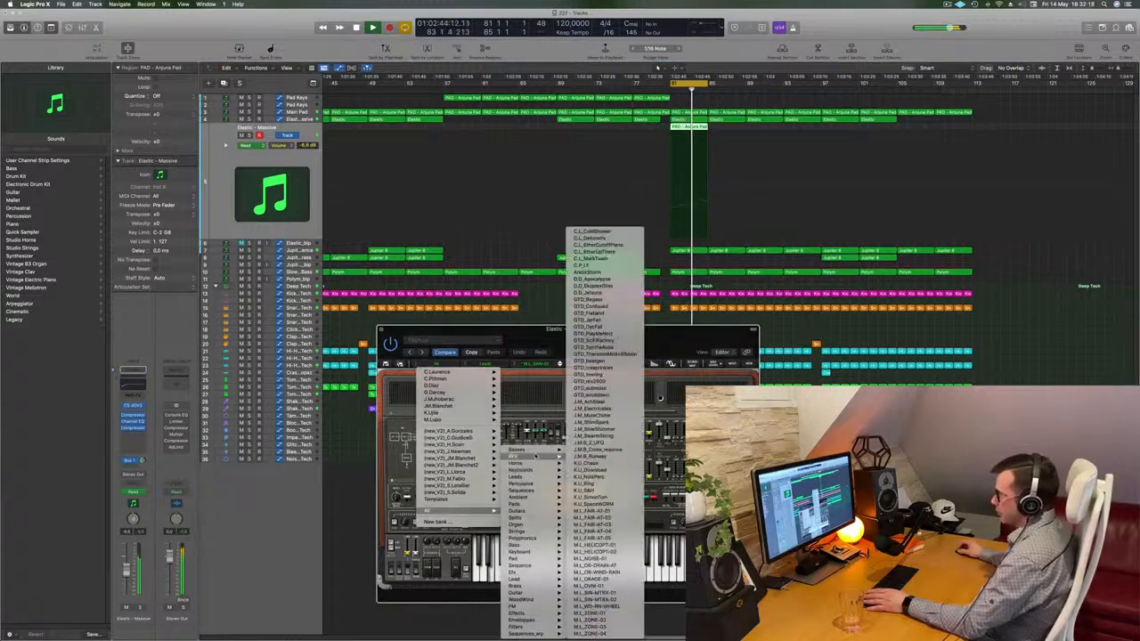
mouse_move(537, 526)
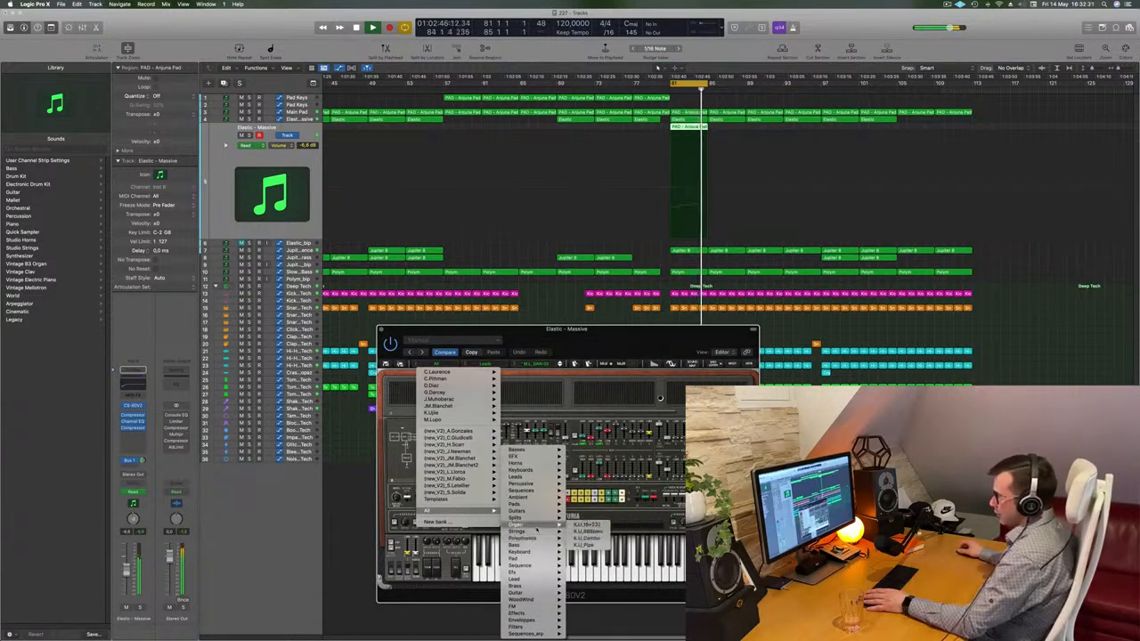
mouse_move(532, 586)
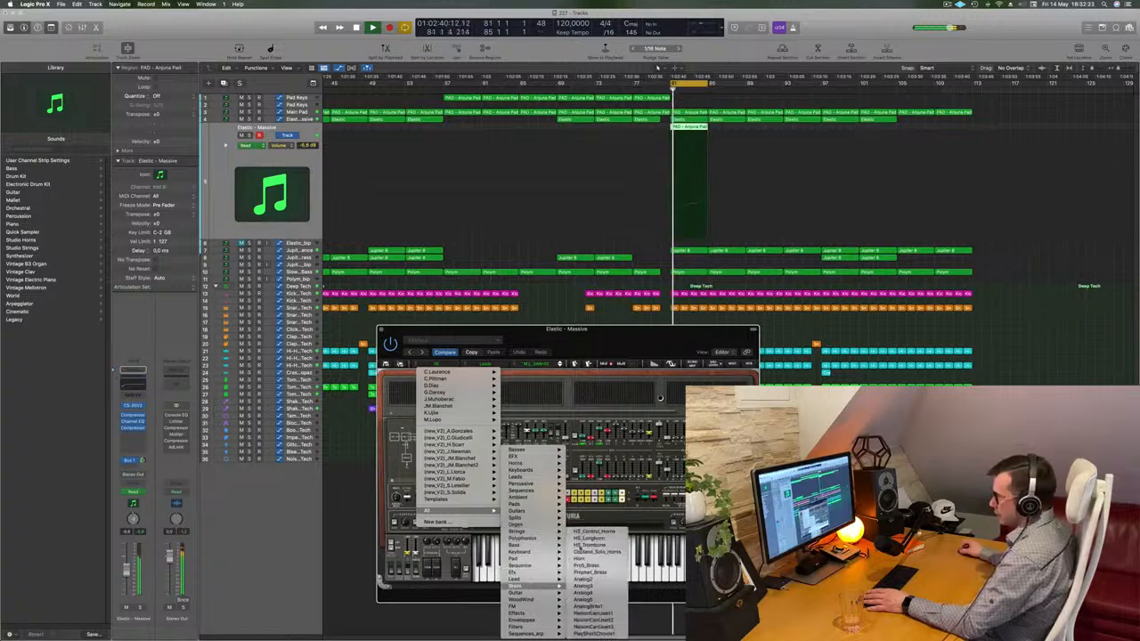
click(592, 532)
drag(615, 329, 676, 243)
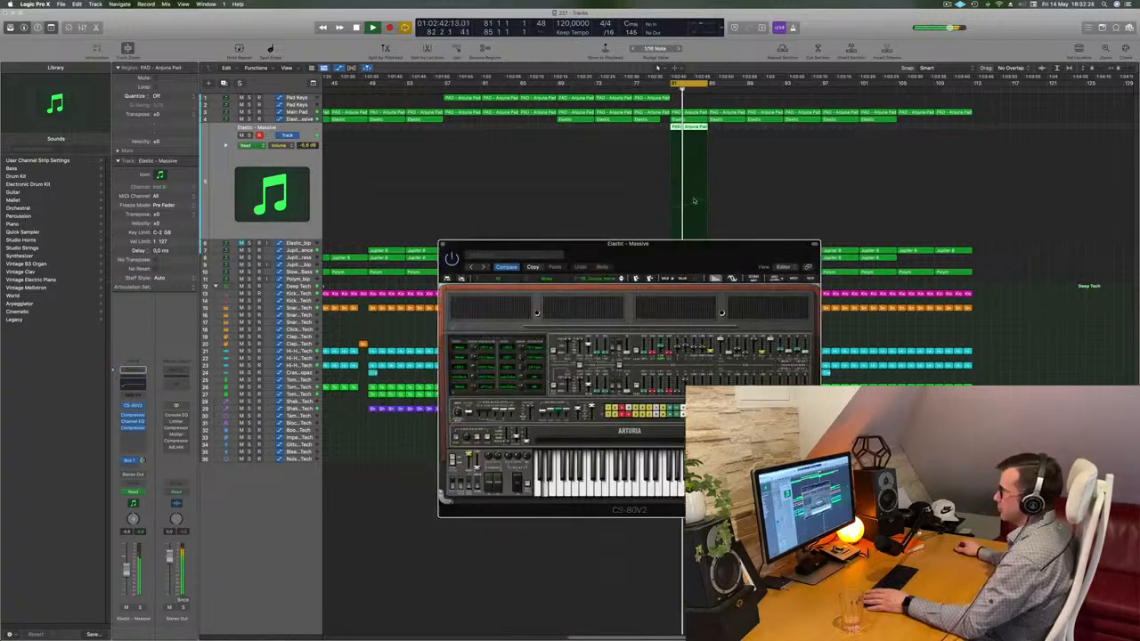
drag(694, 201, 561, 241)
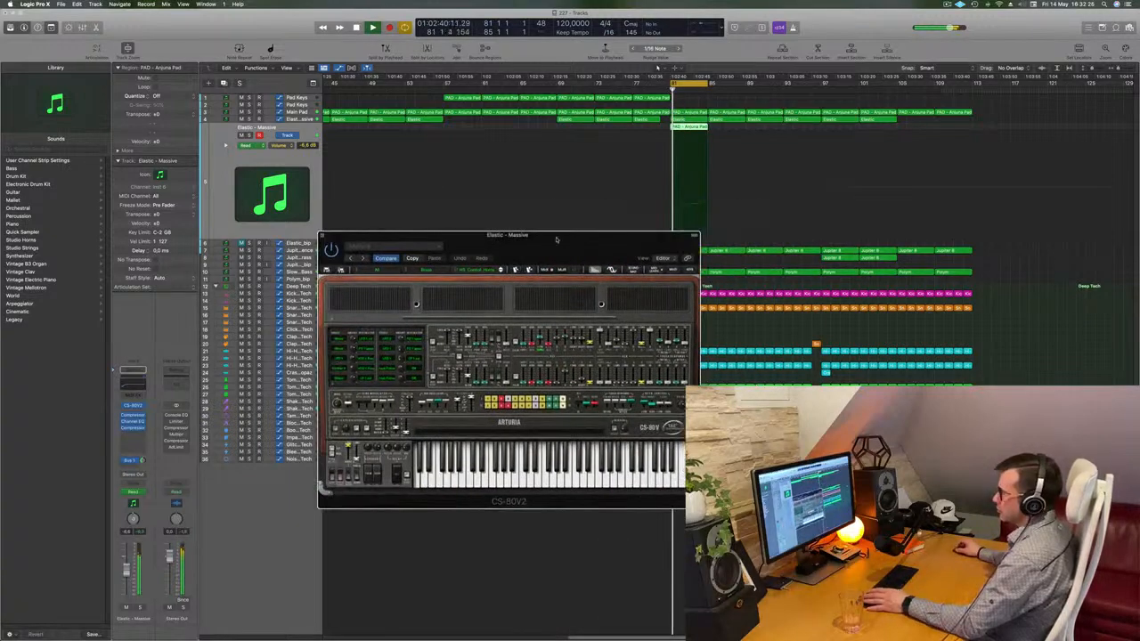
Load the Top Pad plug-in setting and audition the synth preset that follows it.
click(362, 258)
key(space)
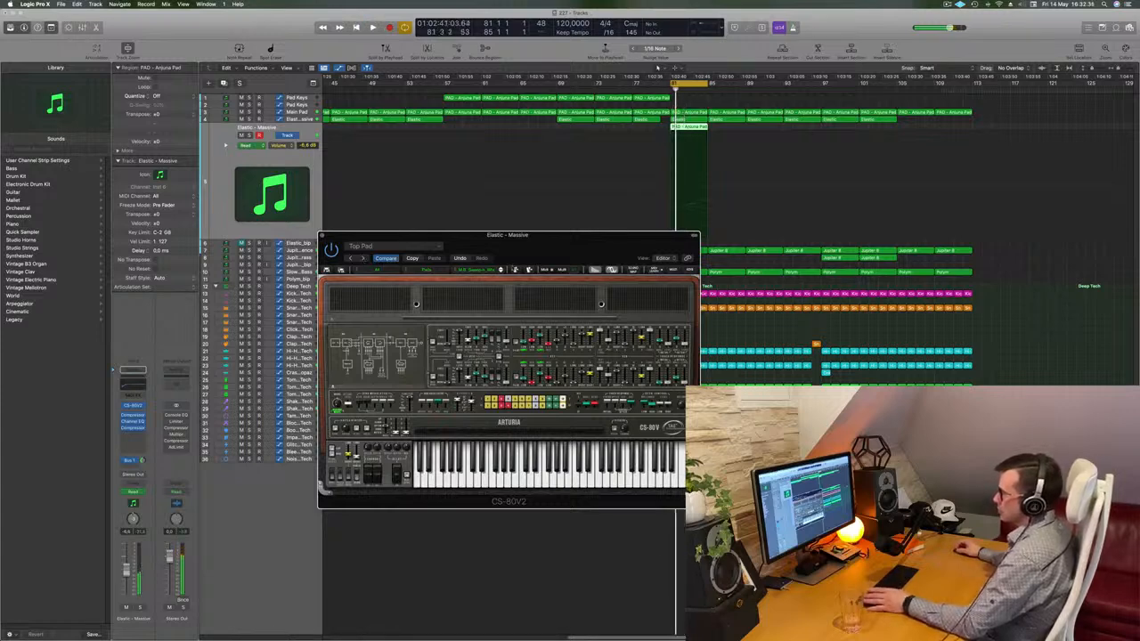
click(503, 270)
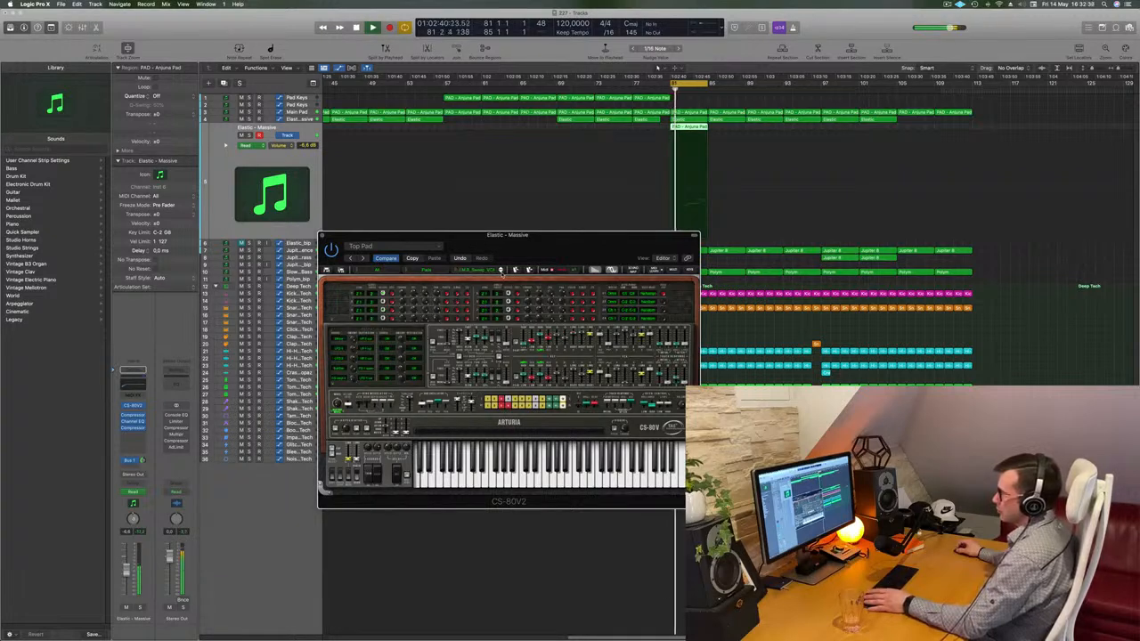
Load the Control_Horns preset from the Brass category of the CS-80V2's All bank again and shift the synth window.
click(358, 270)
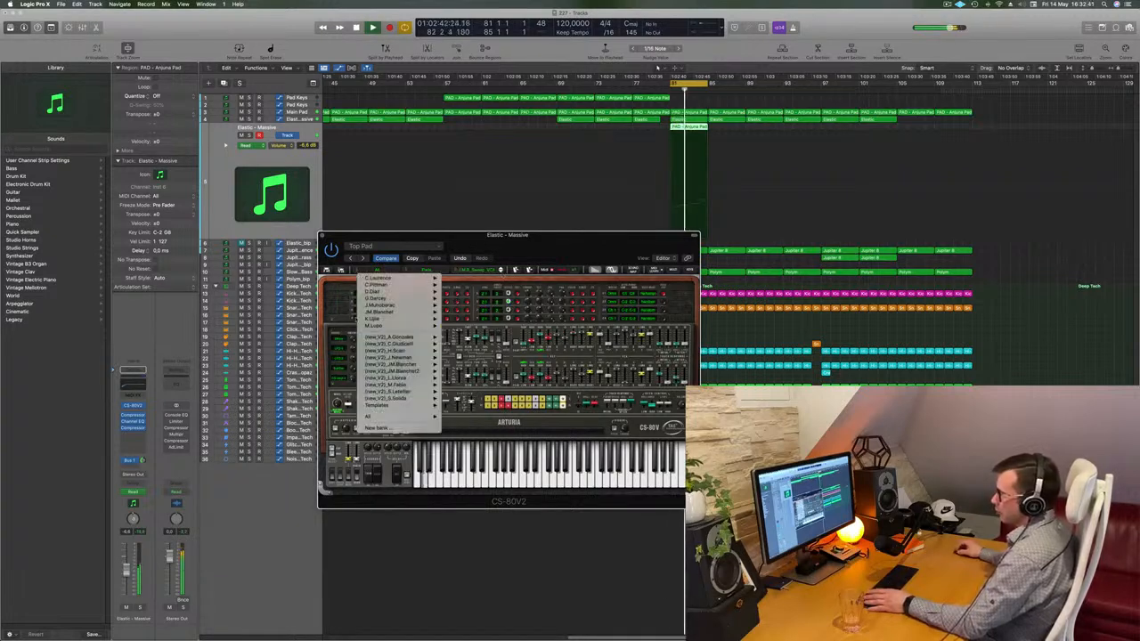
mouse_move(383, 417)
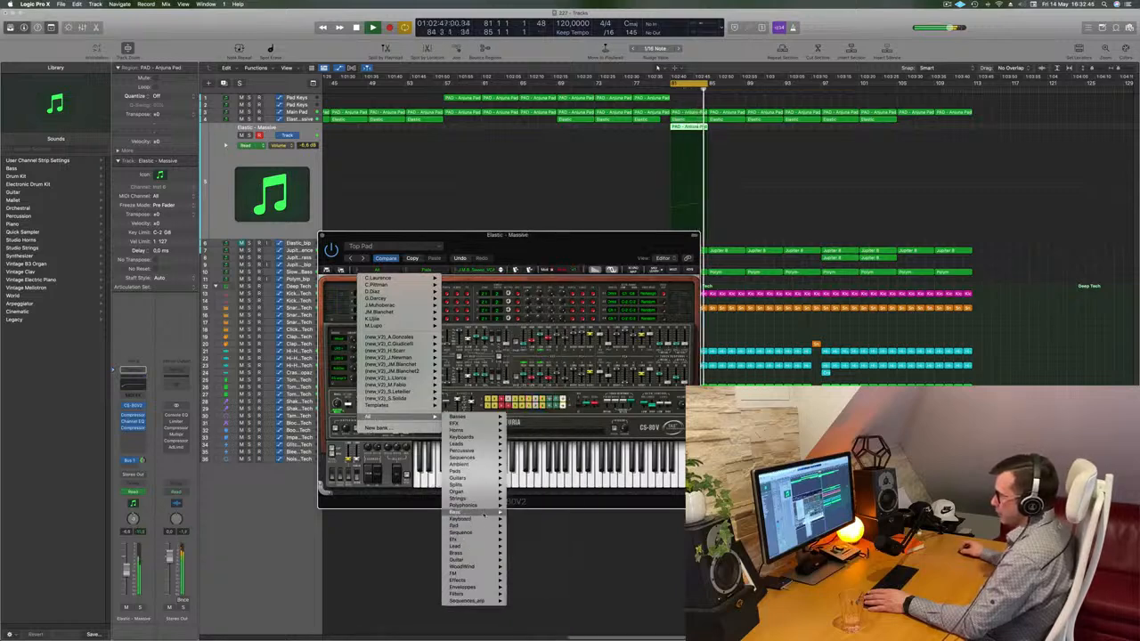
mouse_move(481, 554)
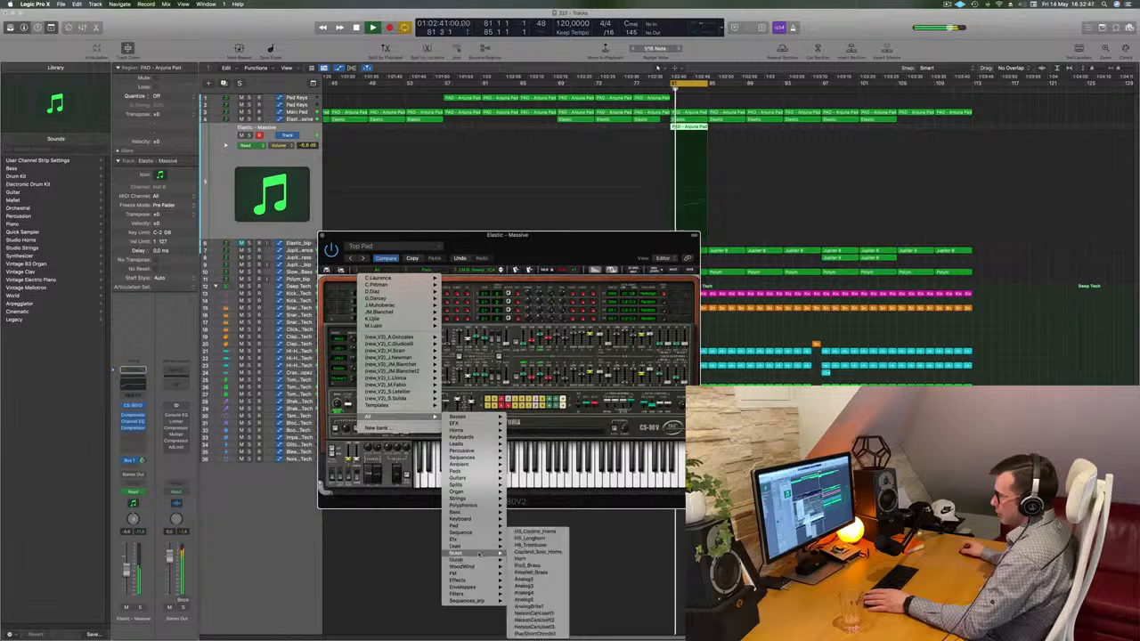
click(538, 532)
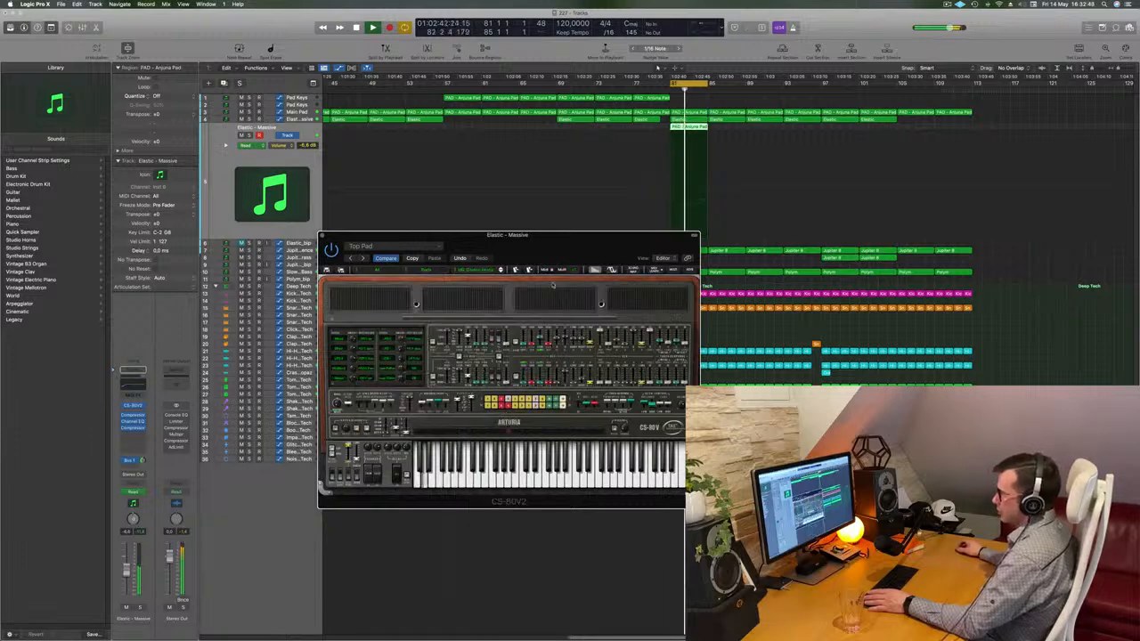
drag(546, 251, 585, 234)
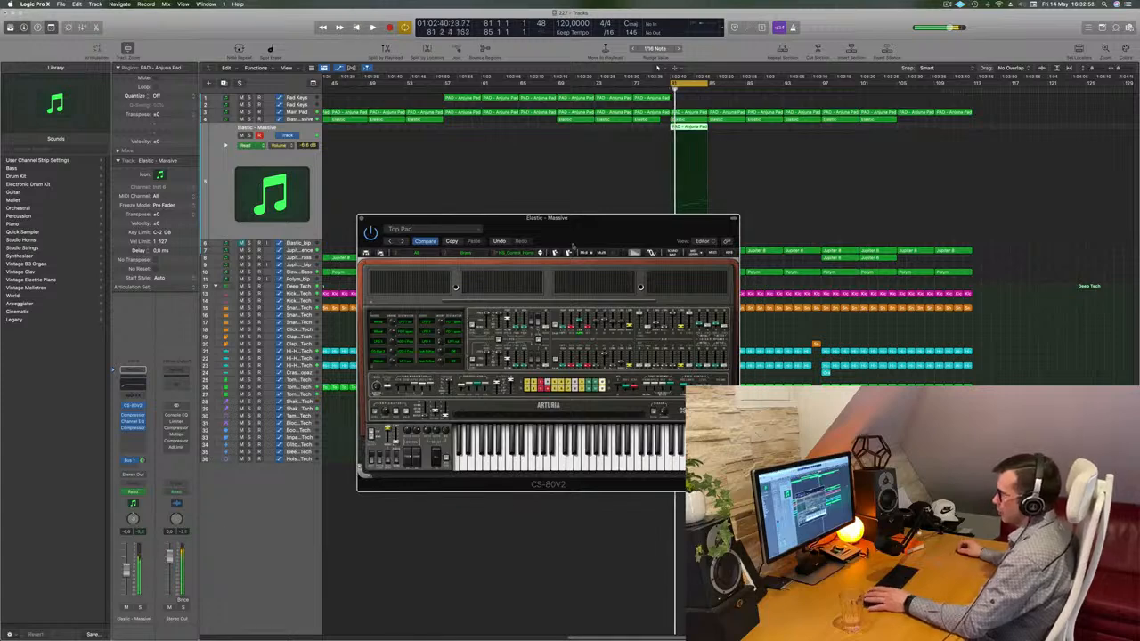
Advance through the LongHorn preset to the Trombone preset, check the track in solo and restart playback from bar 81.
click(540, 253)
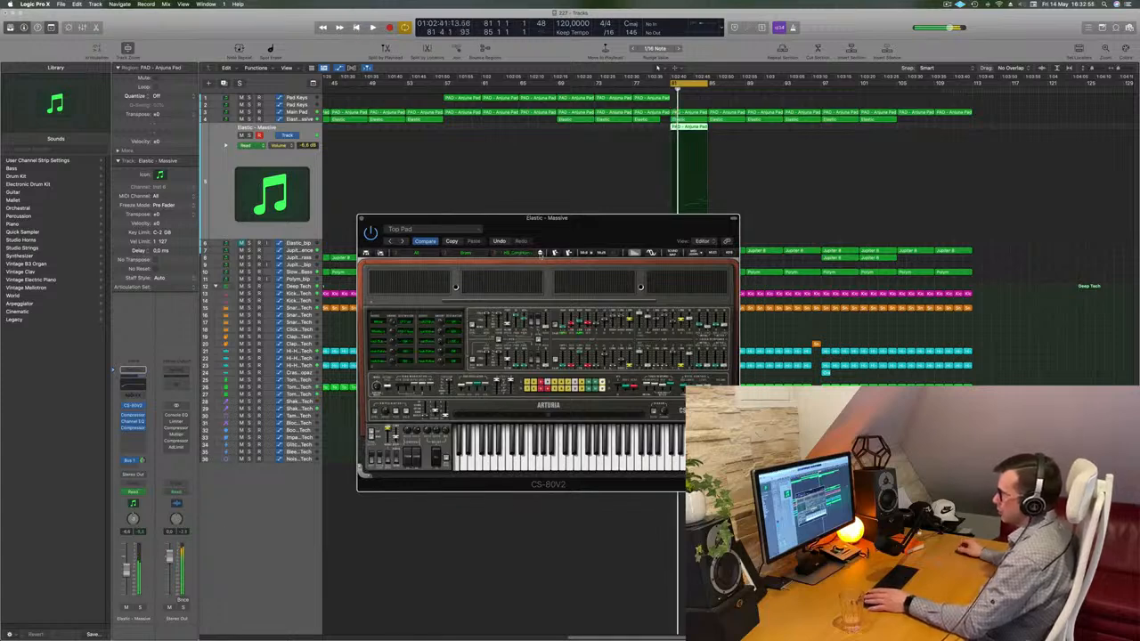
click(540, 253)
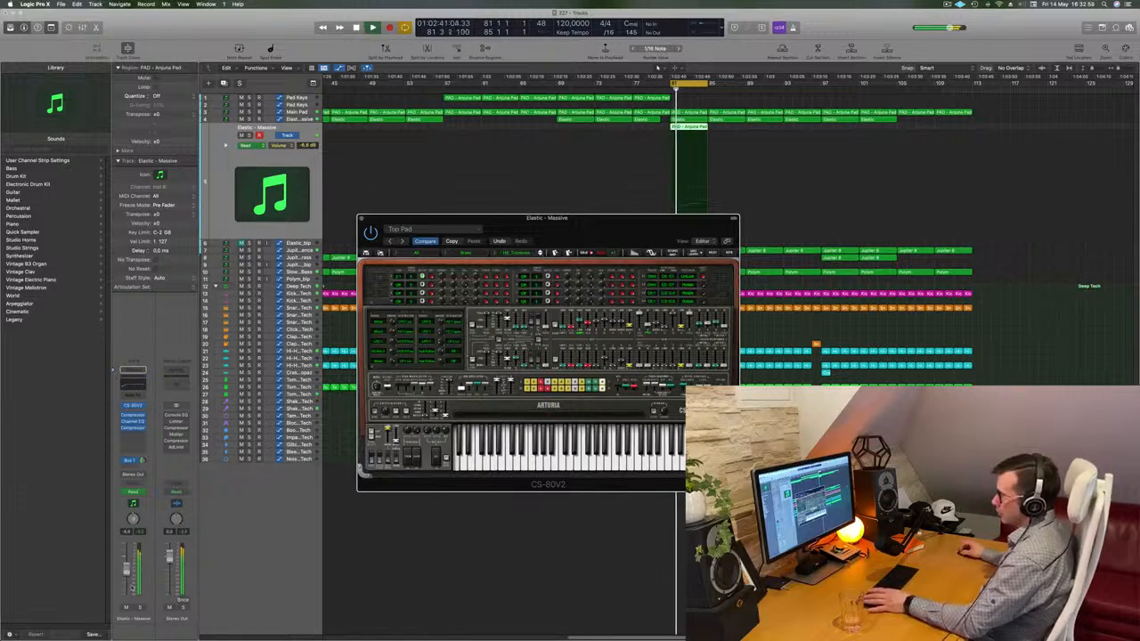
click(140, 608)
key(Return)
key(Return)
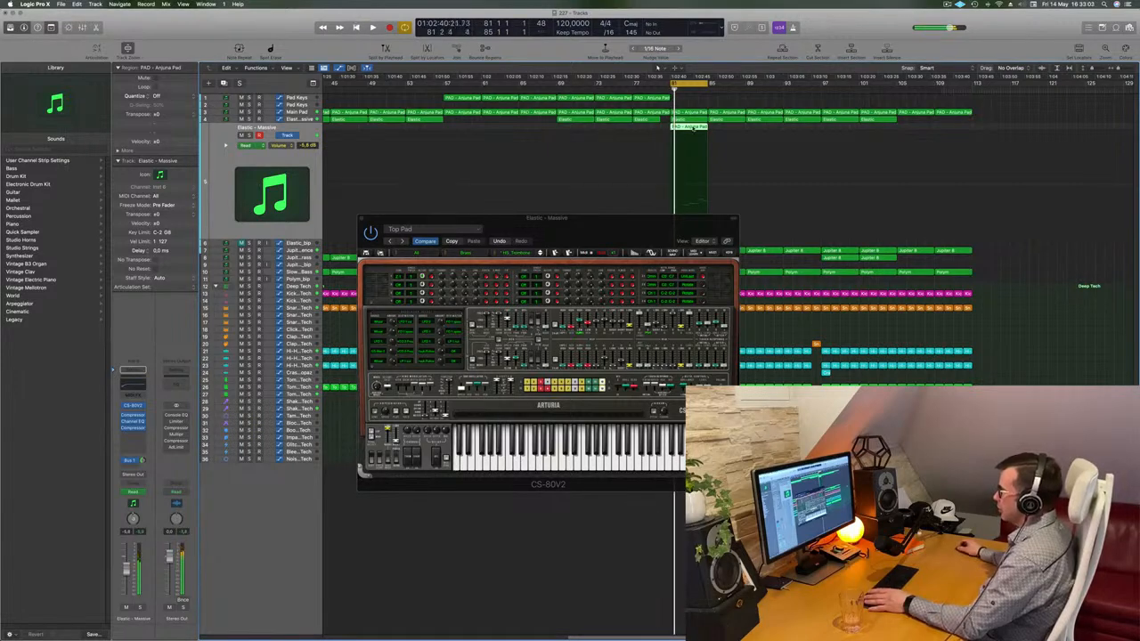
Show the copied Arjuna Pad region's notes in the Piano Roll and transpose them up an octave.
key(p)
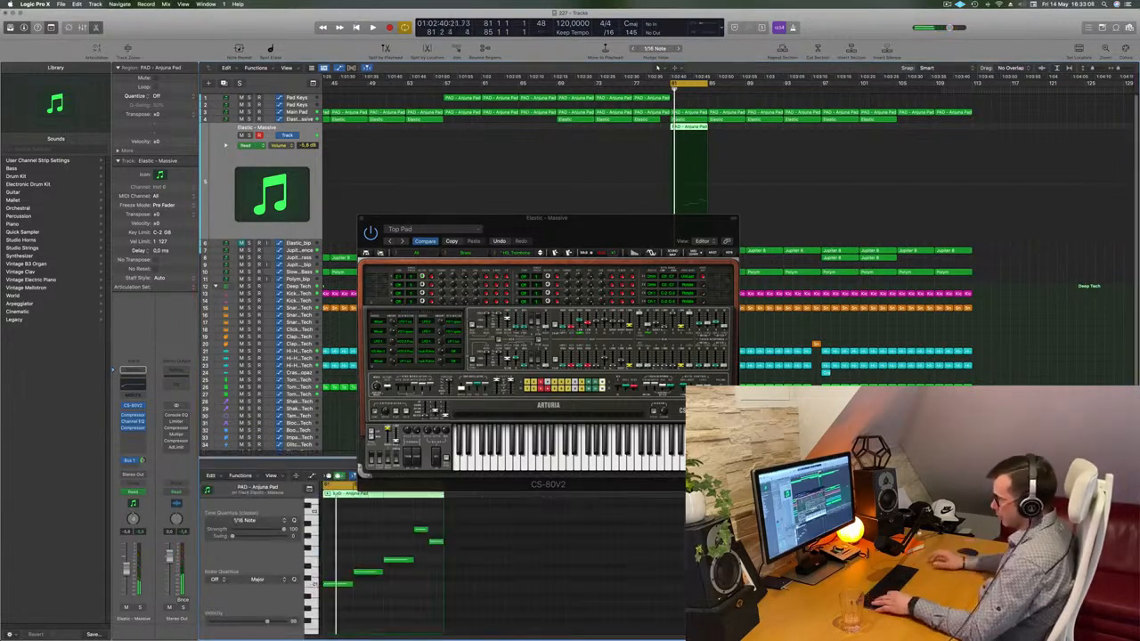
key(alt+shift+Up)
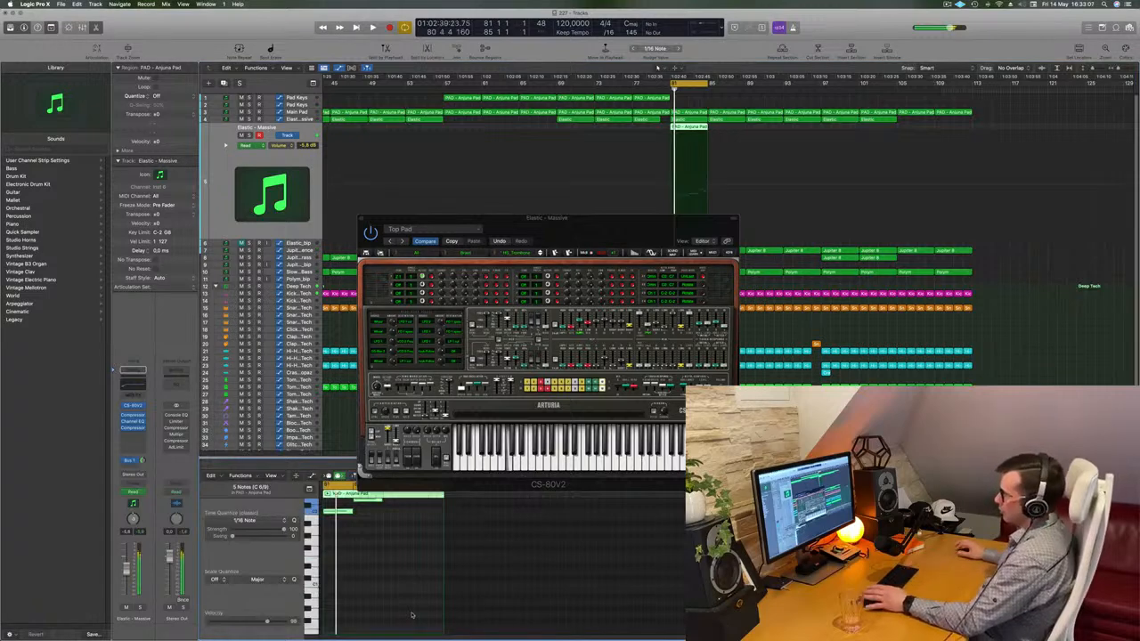
drag(558, 236, 571, 242)
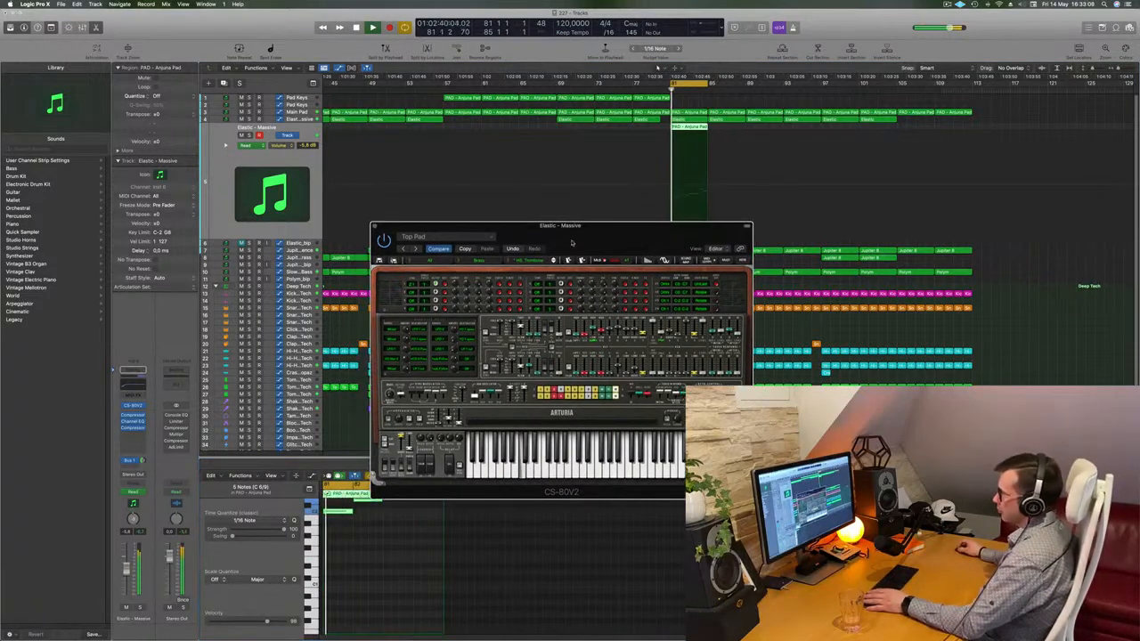
Audition the Brass presets that follow Trombone, from the Copland solo horns through to the Analog sounds.
click(554, 261)
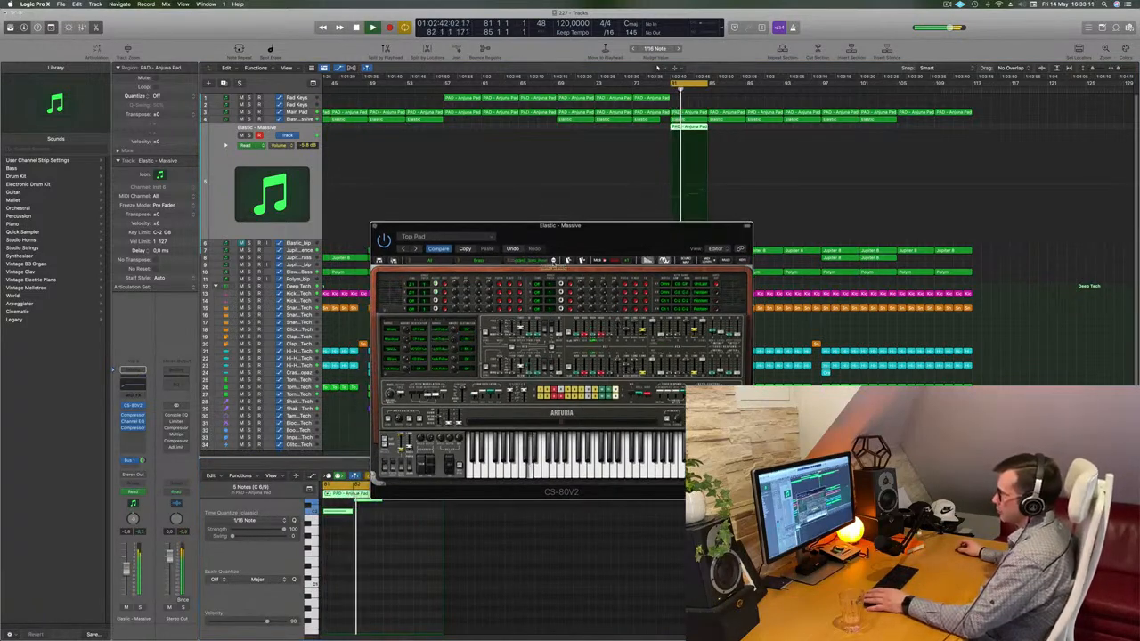
key(space)
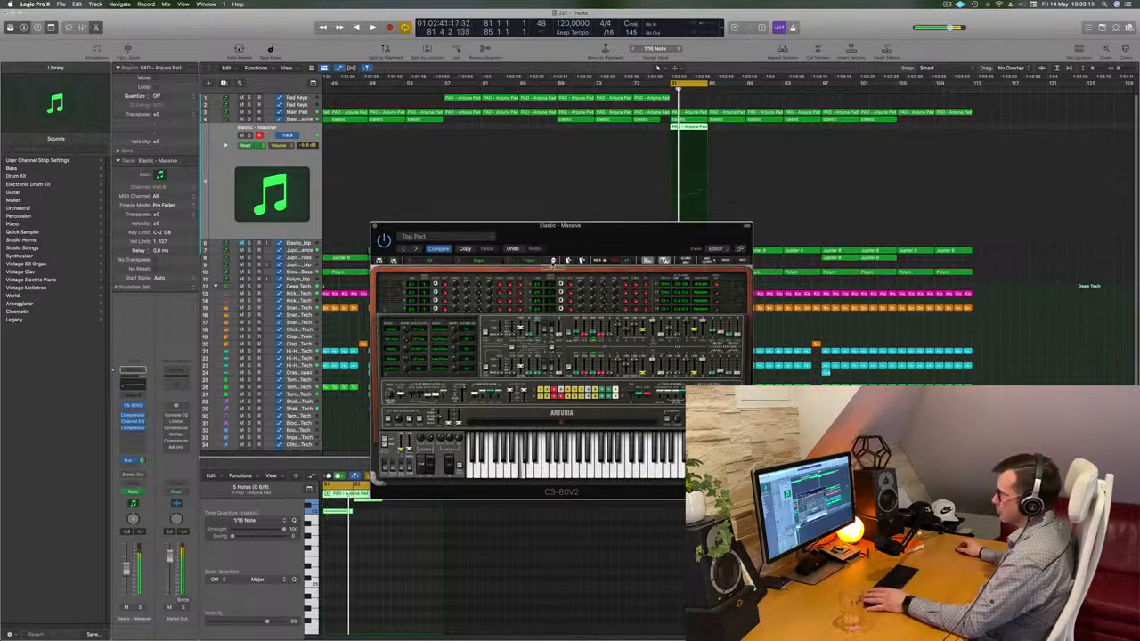
click(554, 261)
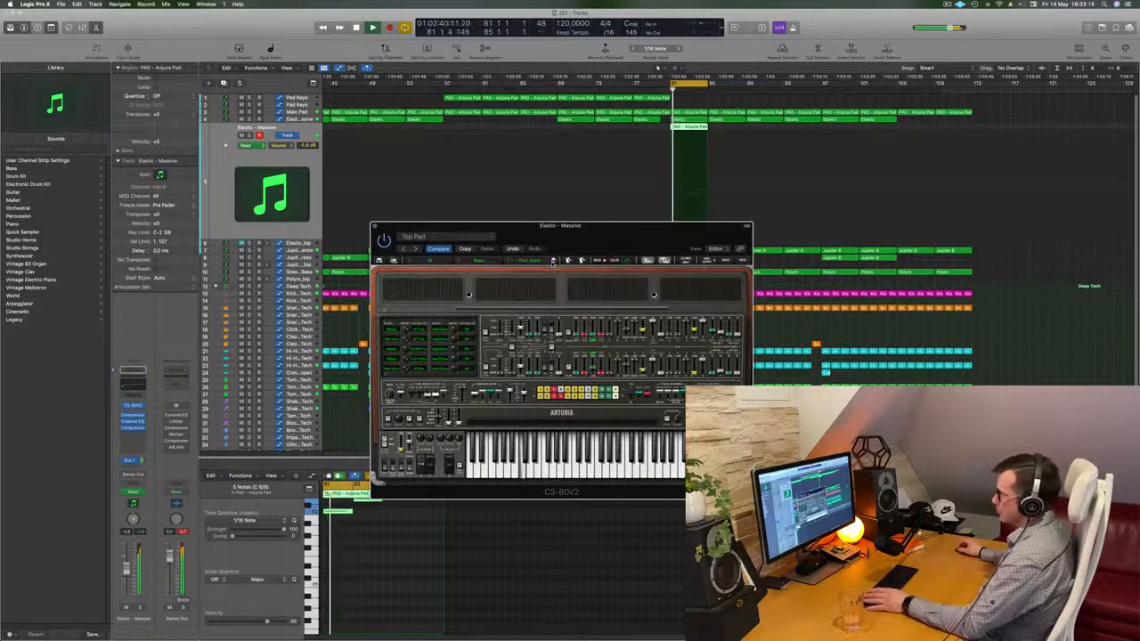
click(553, 261)
click(553, 261)
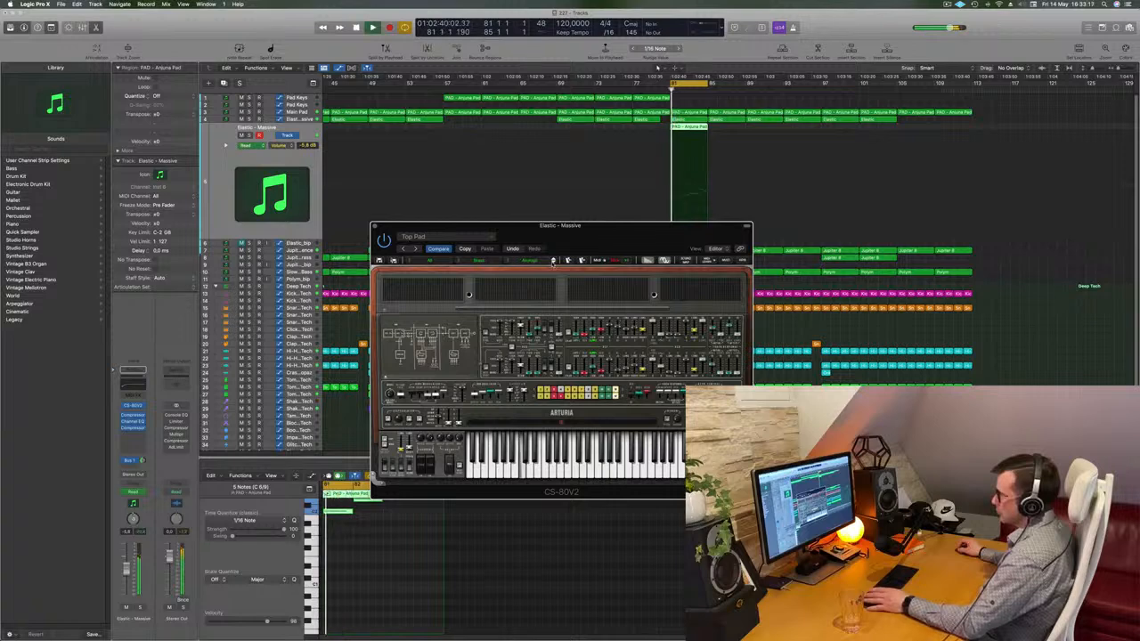
click(553, 261)
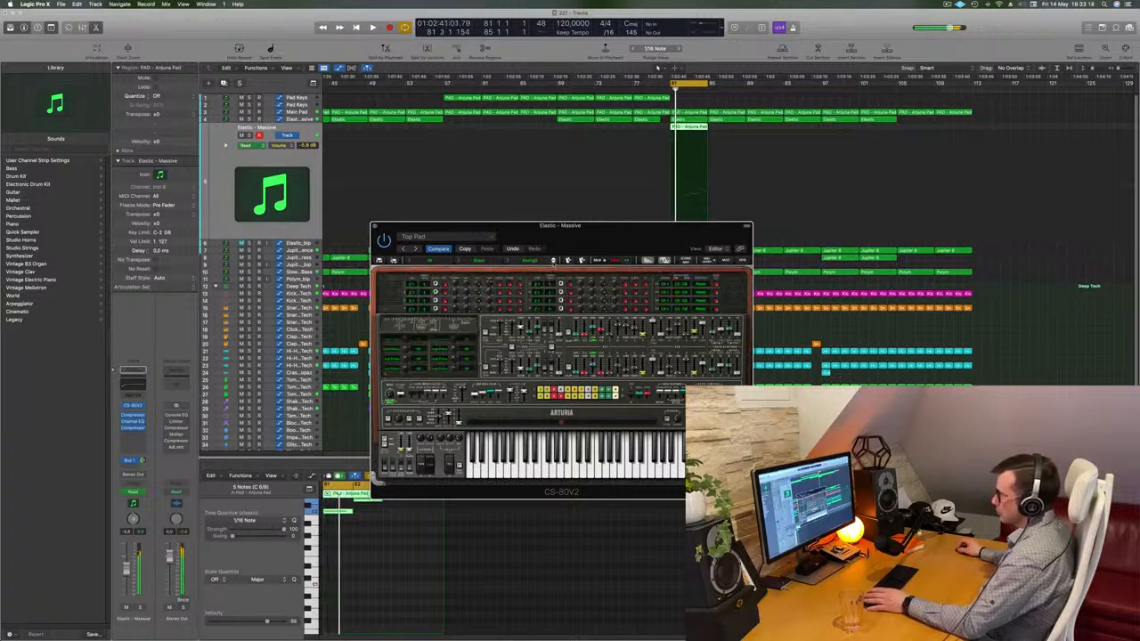
Step back through the Brass presets, compare Control_Horns and LongHorn again, and settle on the Trombone preset.
click(553, 261)
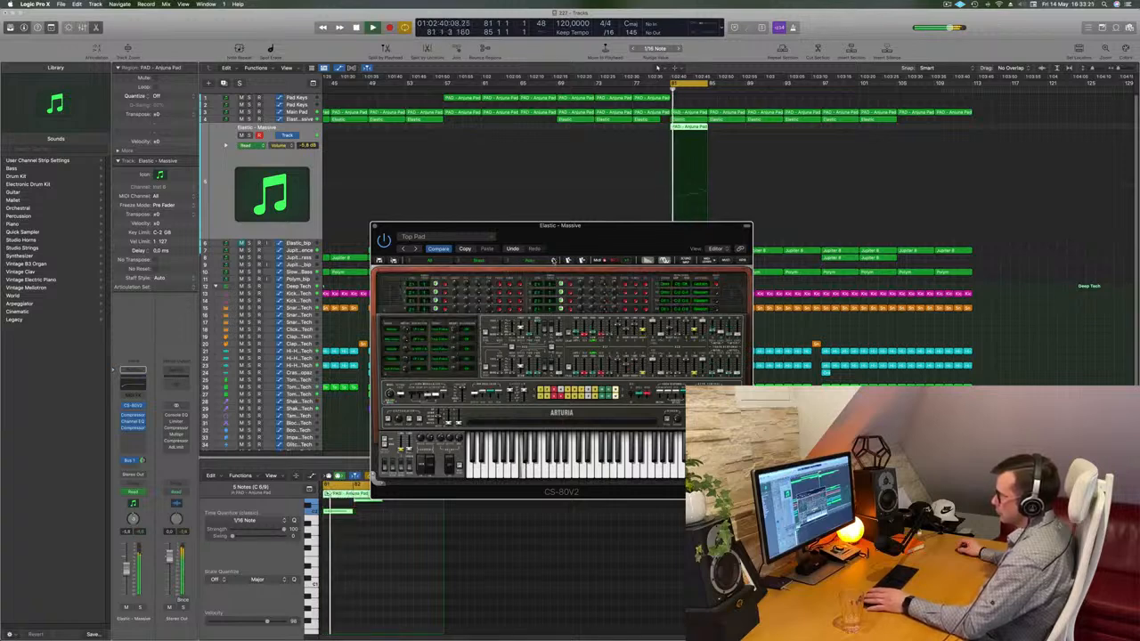
click(553, 261)
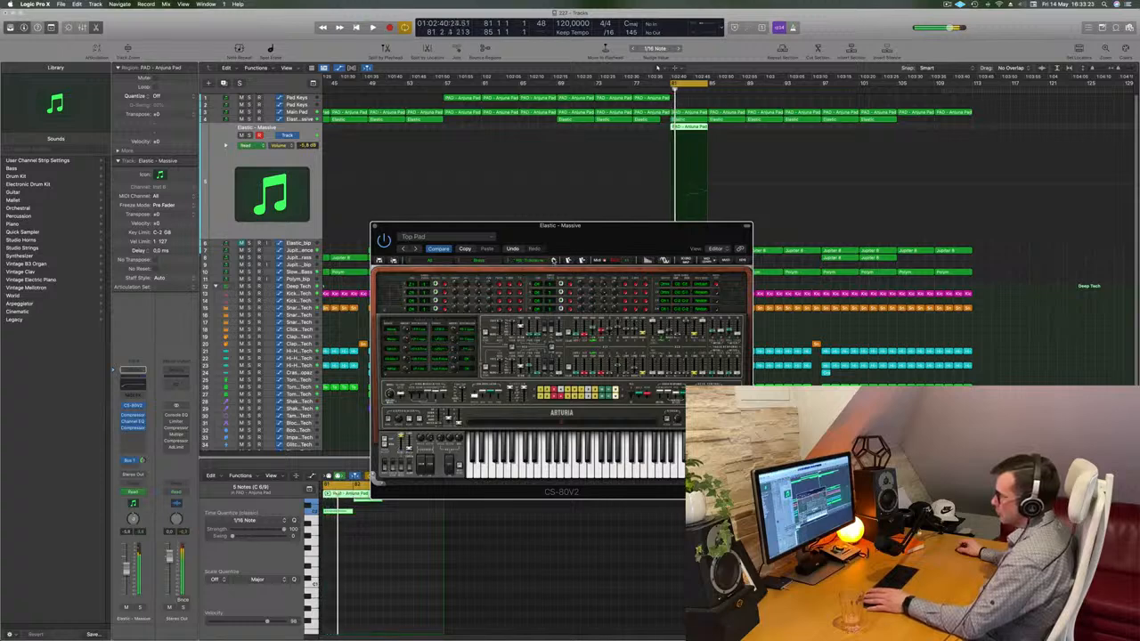
click(554, 261)
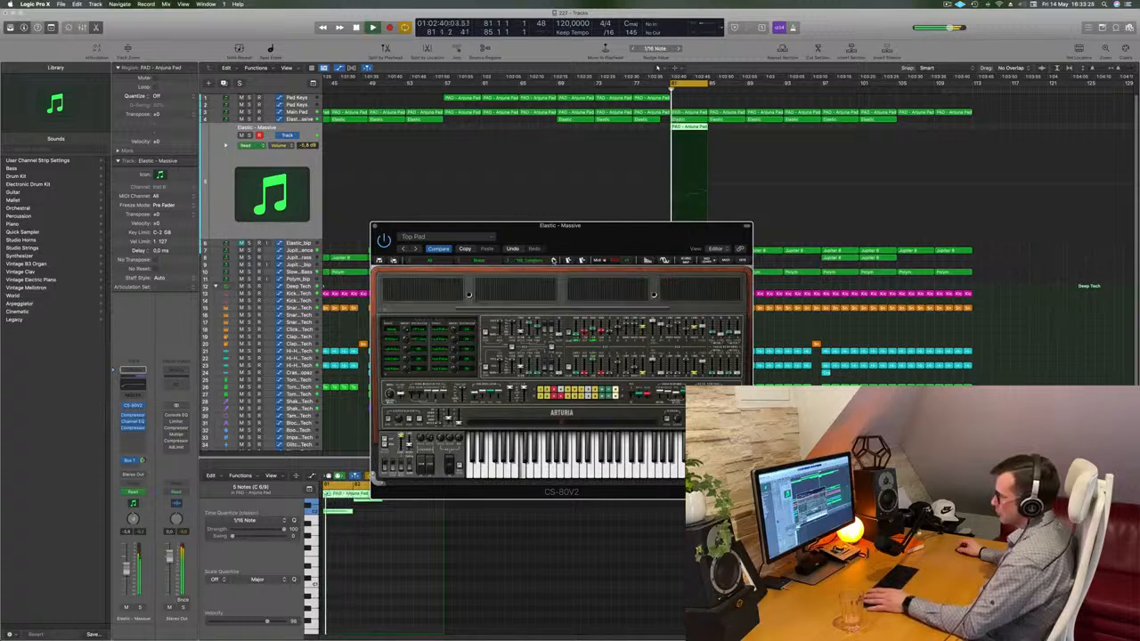
click(553, 261)
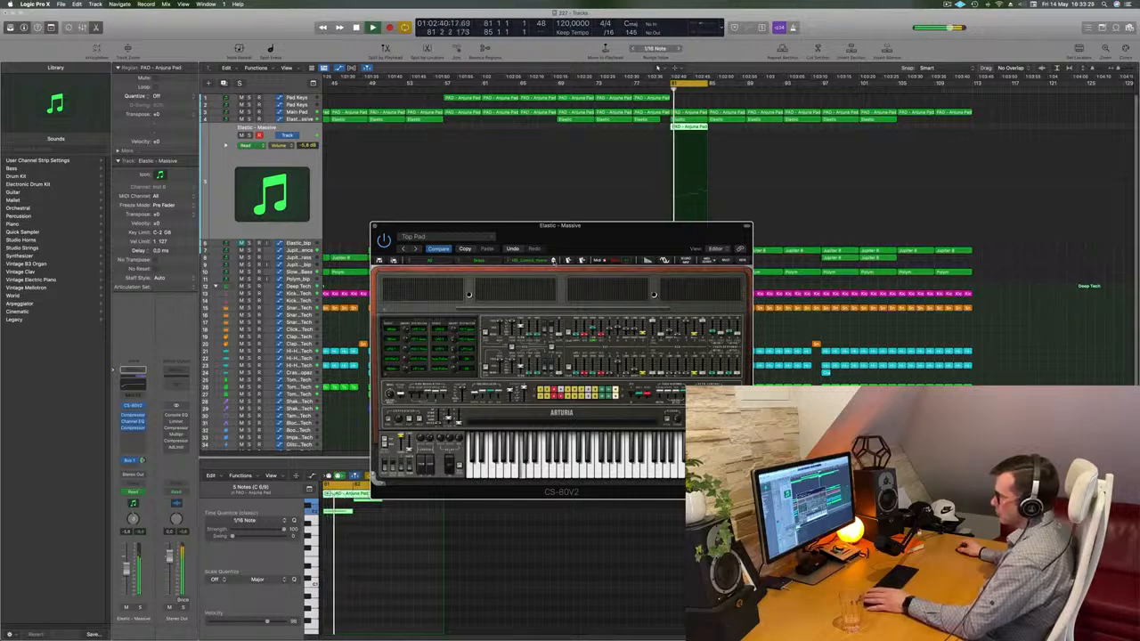
click(553, 261)
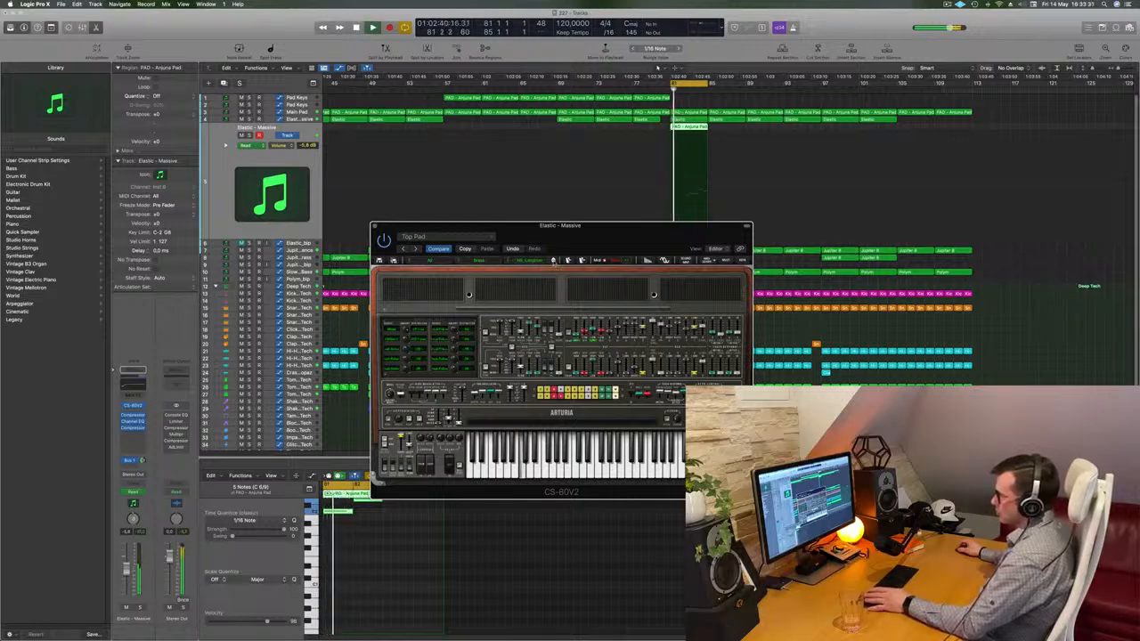
click(554, 261)
Close the CS-80V2 window and lower the Elastic - Massive track's volume to -11.4 dB.
drag(579, 244, 606, 268)
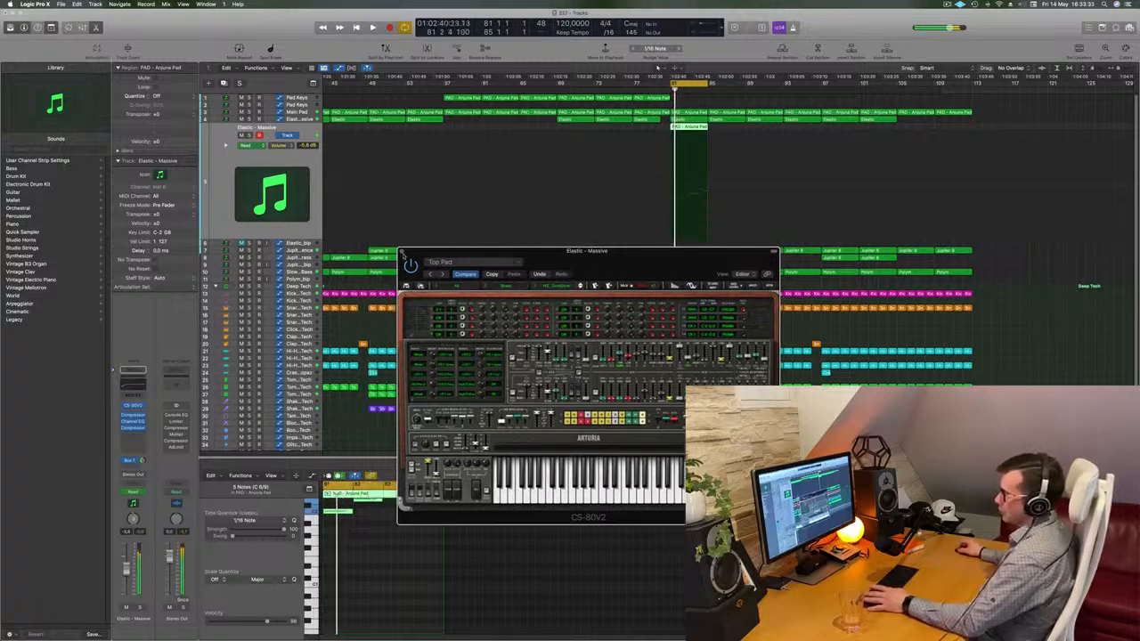
click(402, 255)
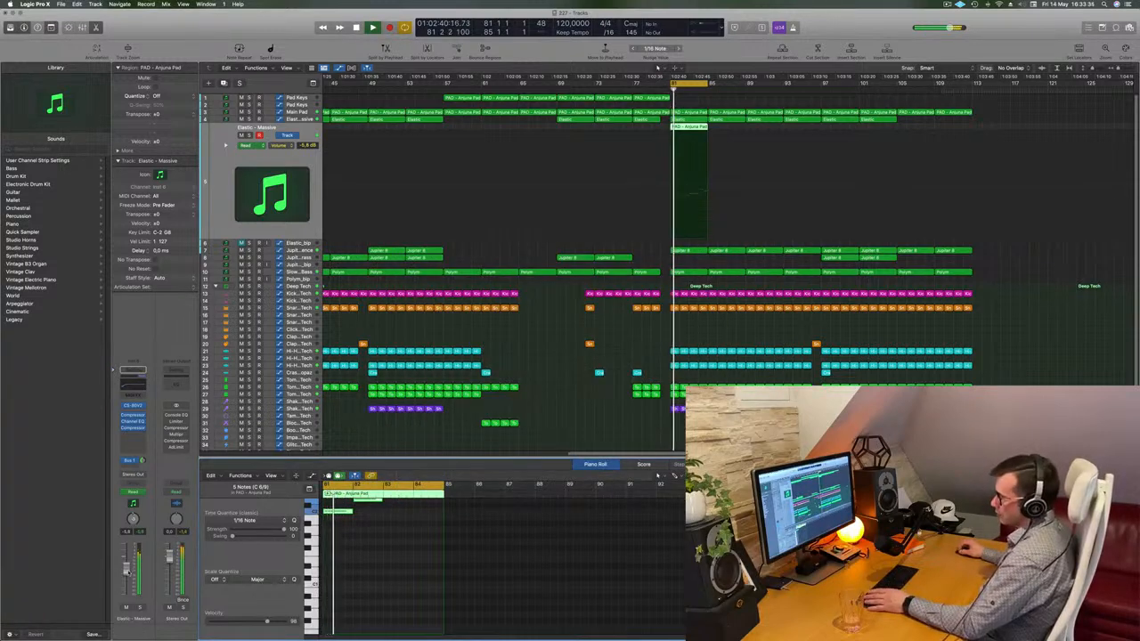
key(space)
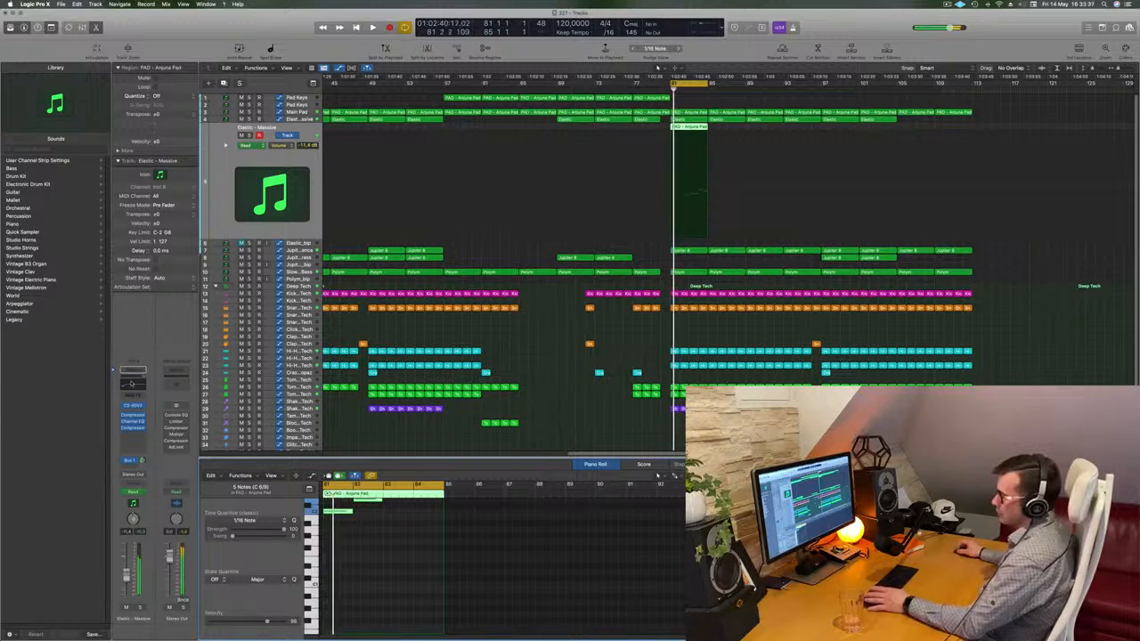
Enable a 12 dB/Oct low cut at 183 Hz in the Elastic - Massive track's Channel EQ and hide the plug-in window.
click(132, 381)
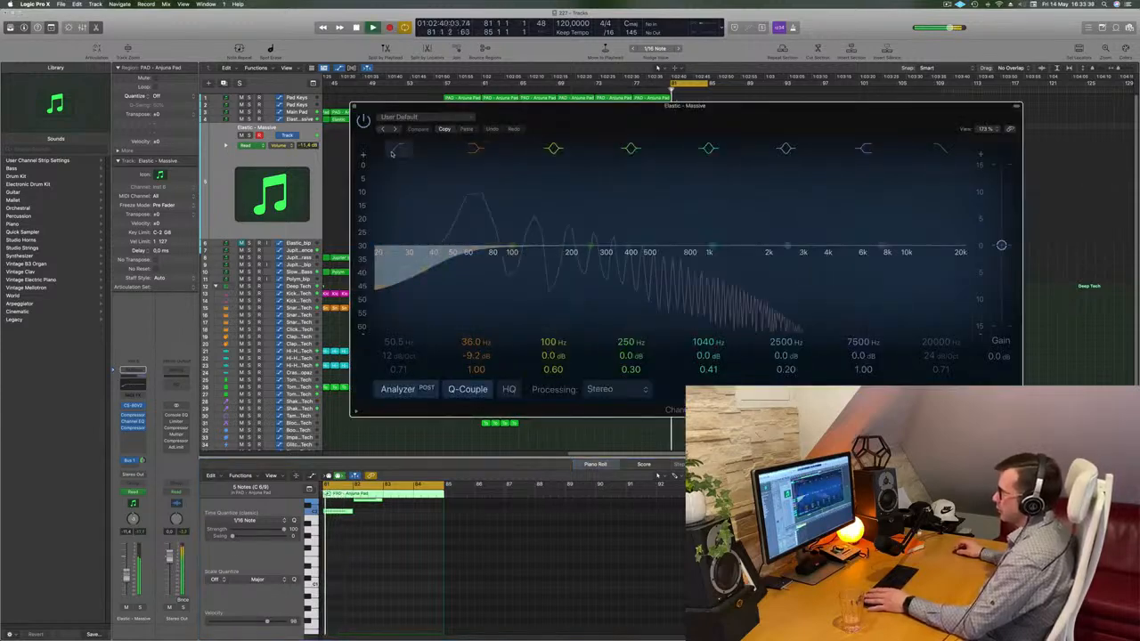
click(392, 154)
drag(443, 265, 565, 264)
key(space)
key(space)
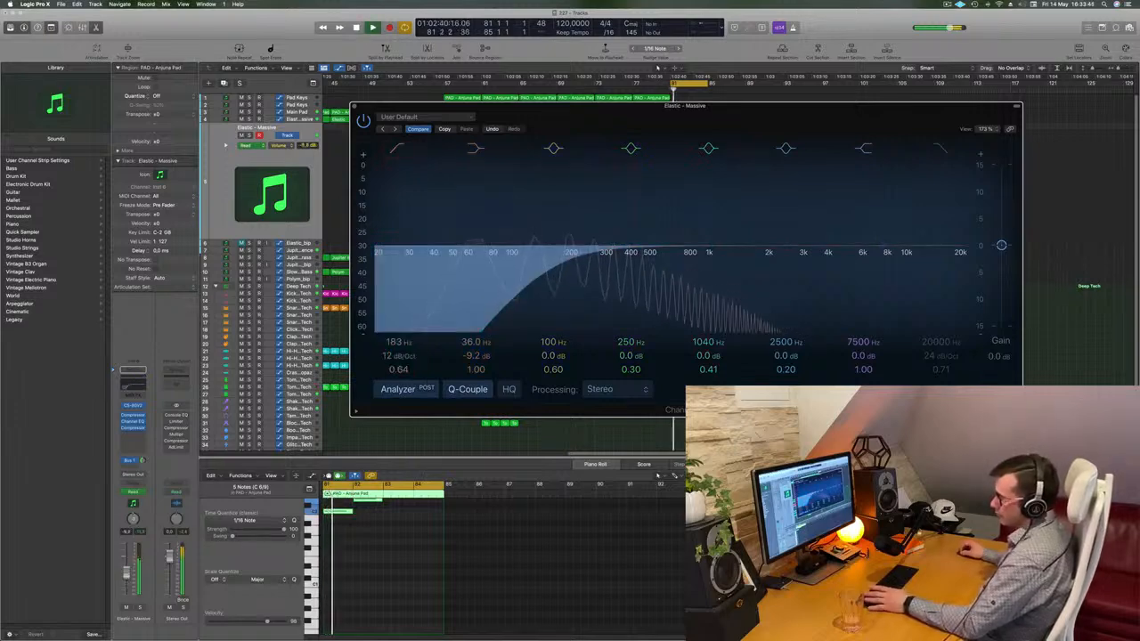
click(134, 456)
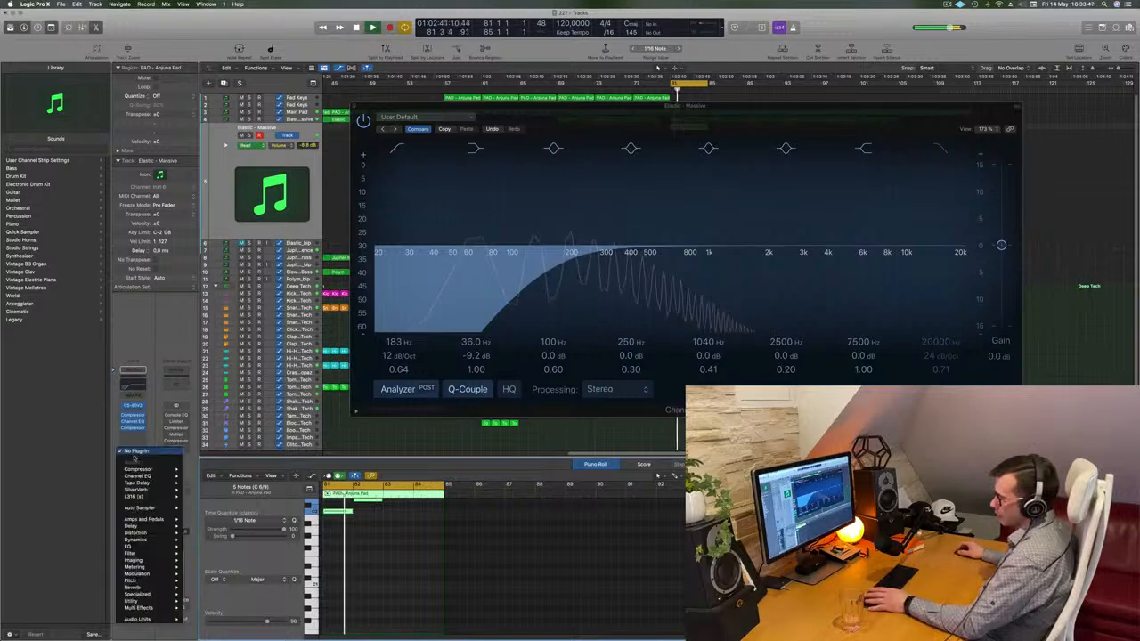
click(133, 456)
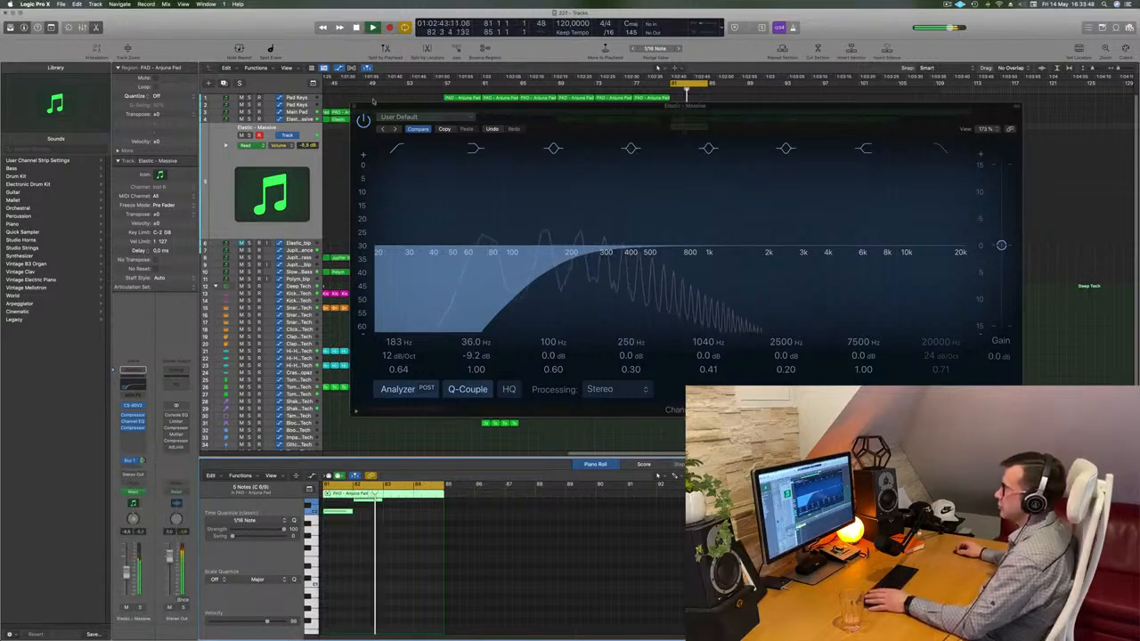
key(v)
Repeat the Arjuna Pad region on the Elastic - Massive track to make four copies from bar 81 to 97.
key(super+Left)
key(space)
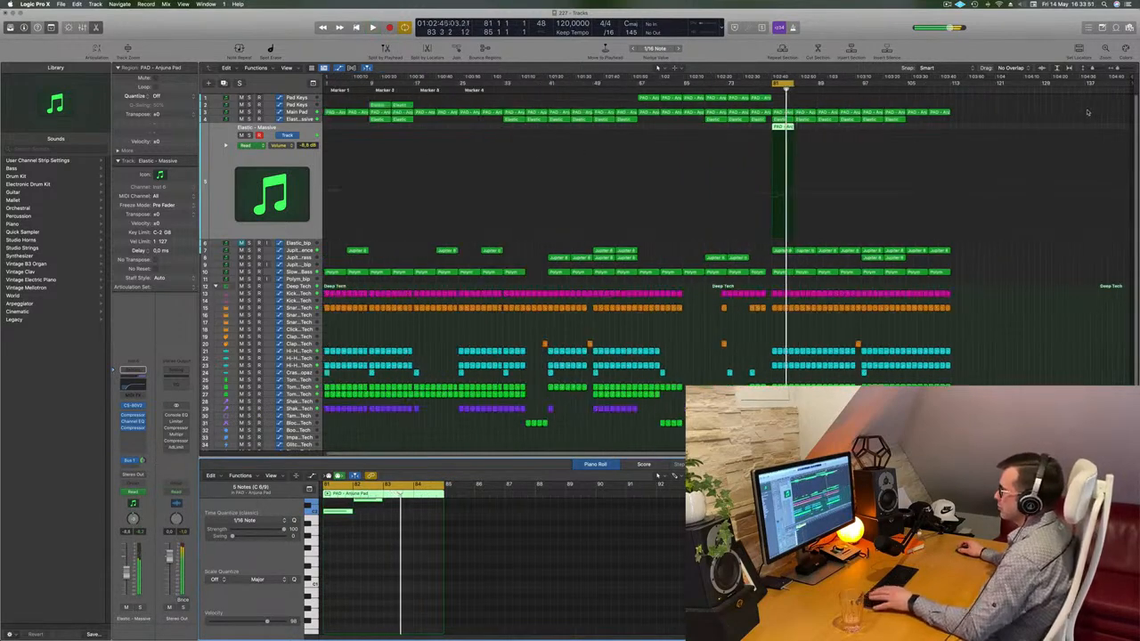
key(space)
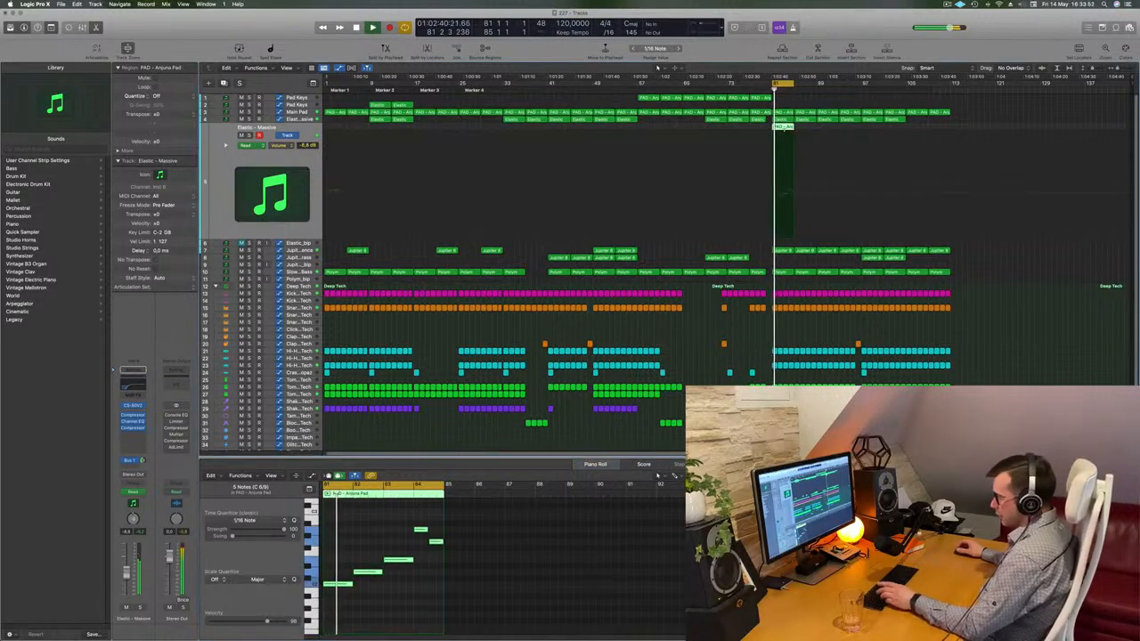
key(space)
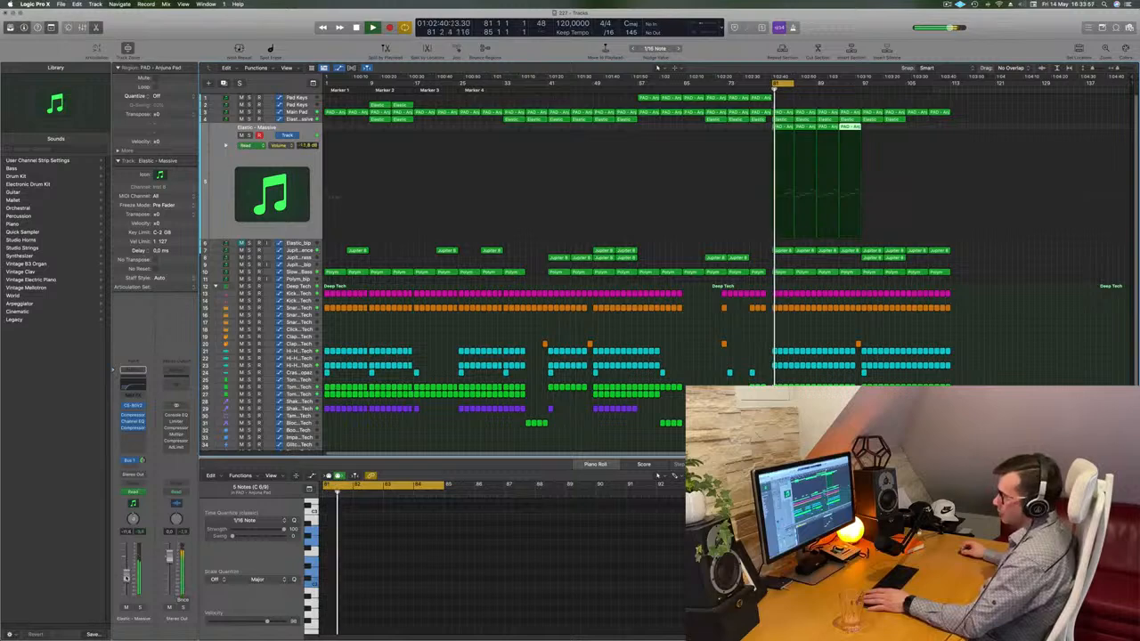
Check the Elastic - Massive track in solo, lower its volume to -12.8 dB, adjust its Bus 1 send and deselect the region.
key(ctrl+s)
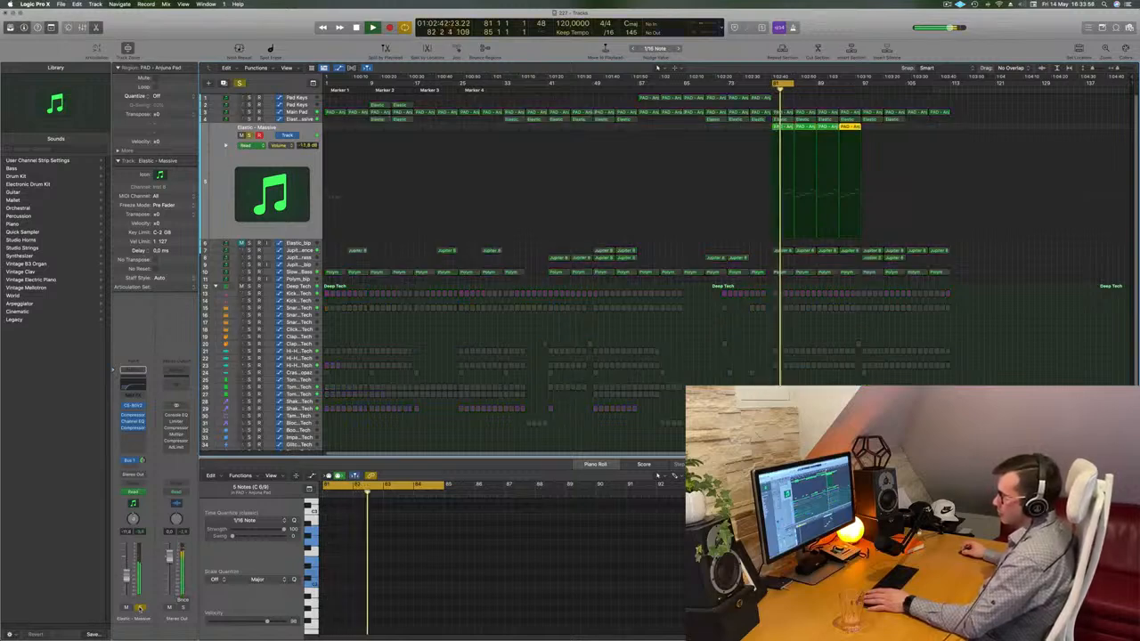
key(ctrl+s)
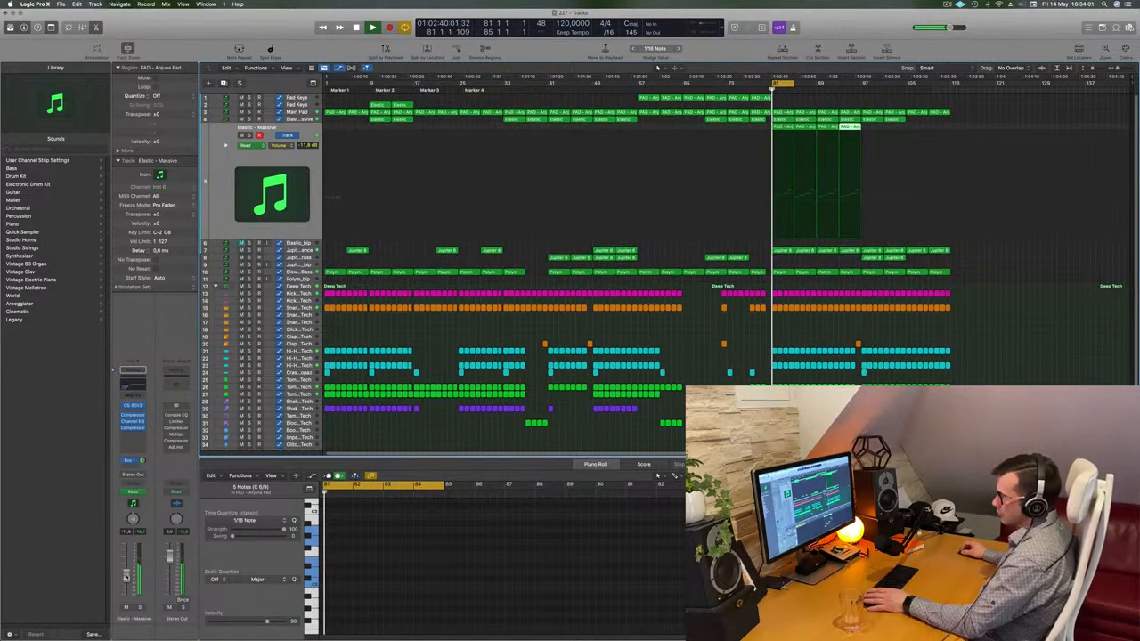
drag(127, 579, 127, 575)
drag(143, 462, 143, 471)
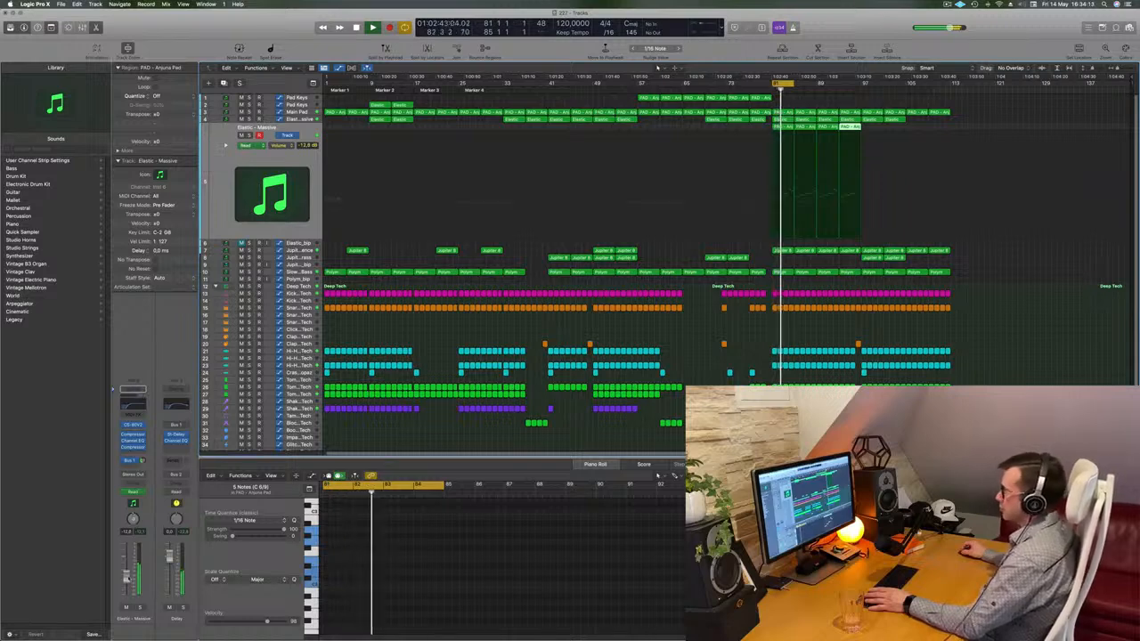
drag(127, 579, 128, 578)
click(797, 100)
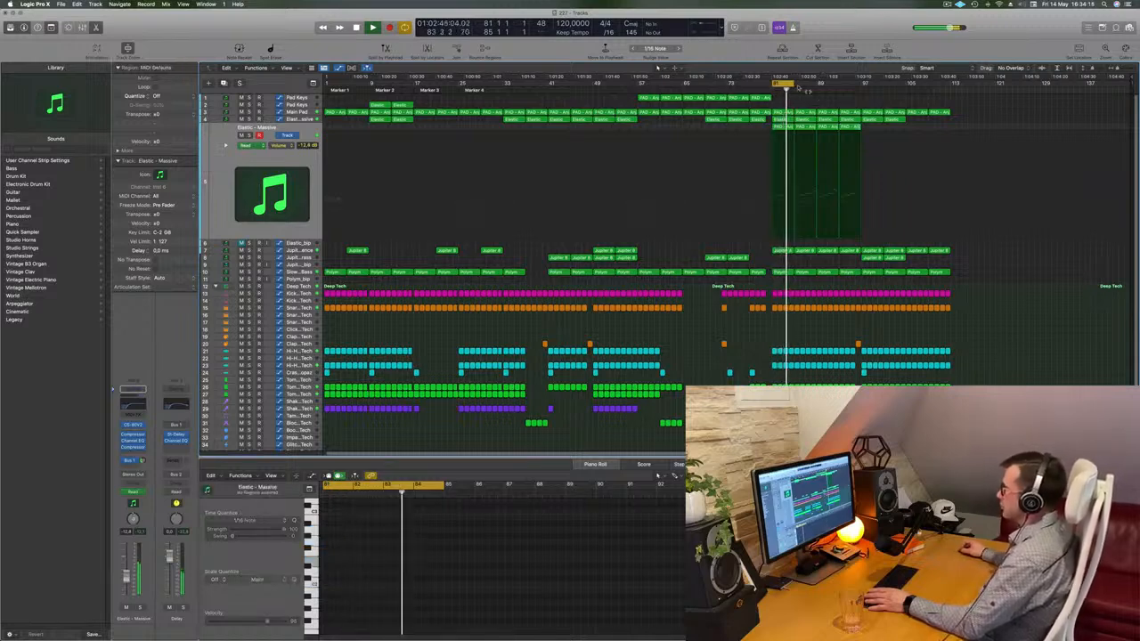
Repeat the two Jupiter 8 brass regions from bar 97 to fill bars 105 to 113, and extend the cycle range to bar 113.
drag(791, 84, 861, 84)
drag(923, 265, 880, 258)
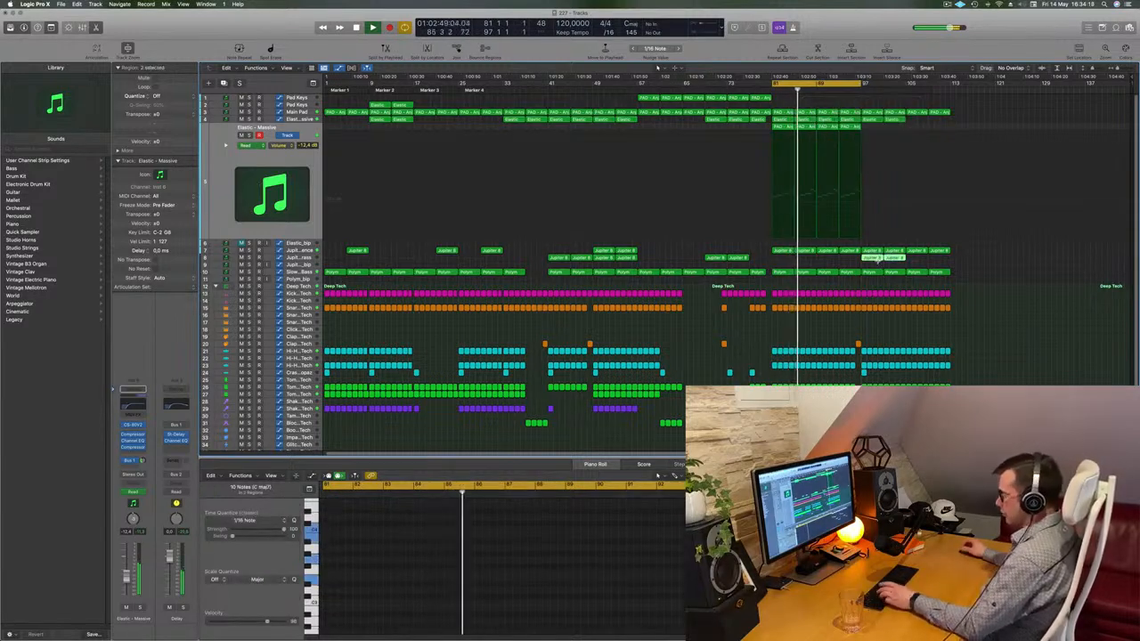
key(super+r)
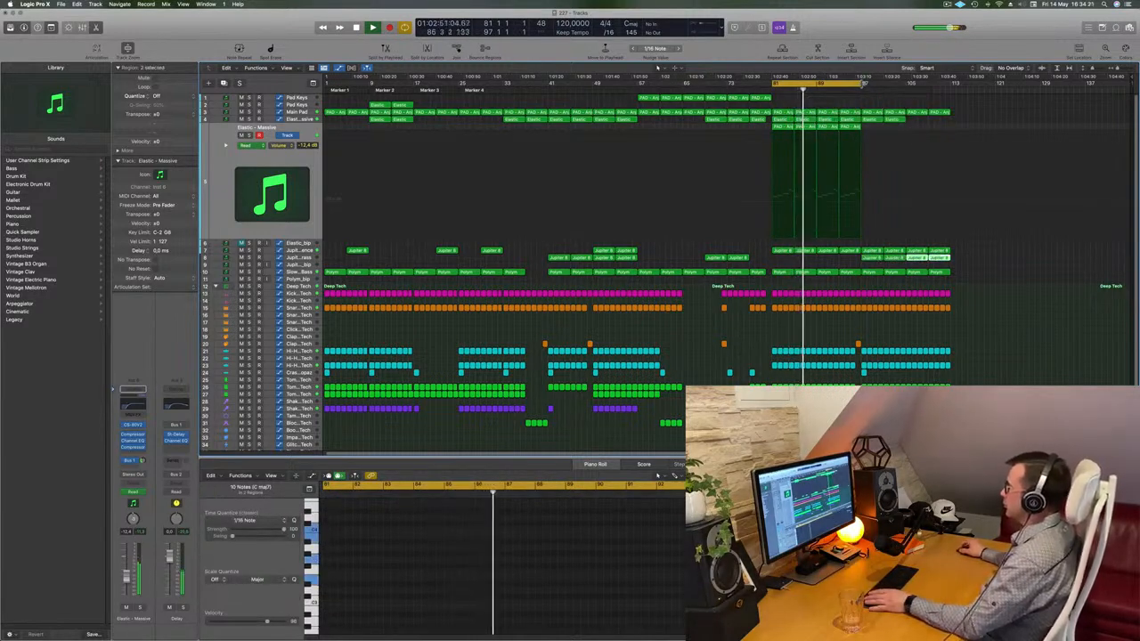
drag(861, 84, 951, 90)
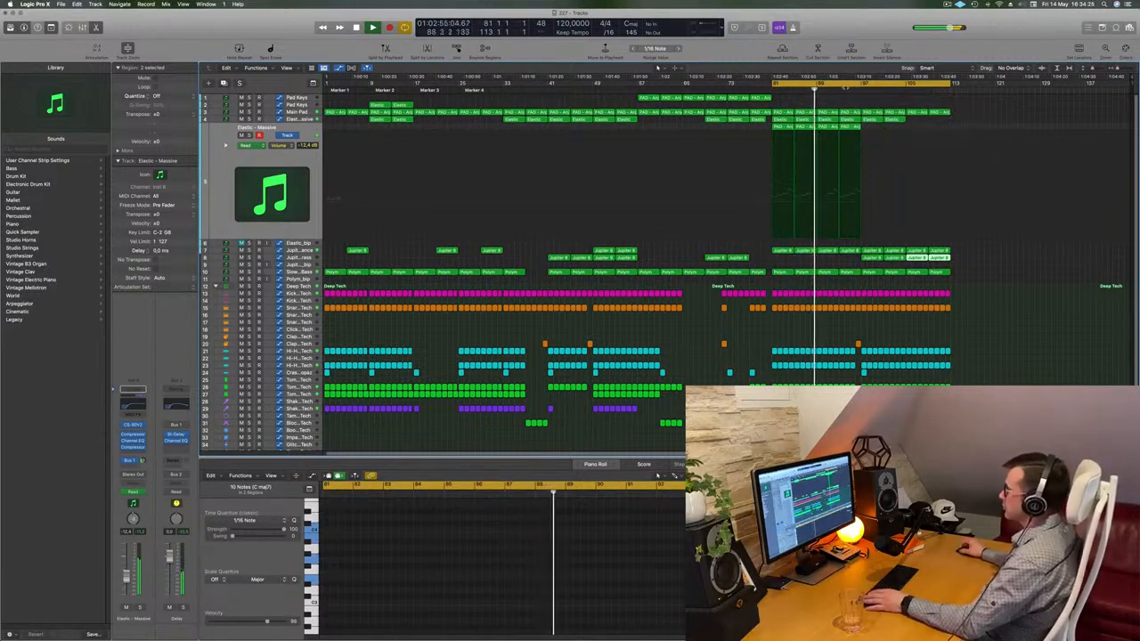
Restart playback with the cycle range set to bars 97 to 113.
drag(842, 83, 932, 84)
key(space)
key(space)
drag(1040, 84, 950, 96)
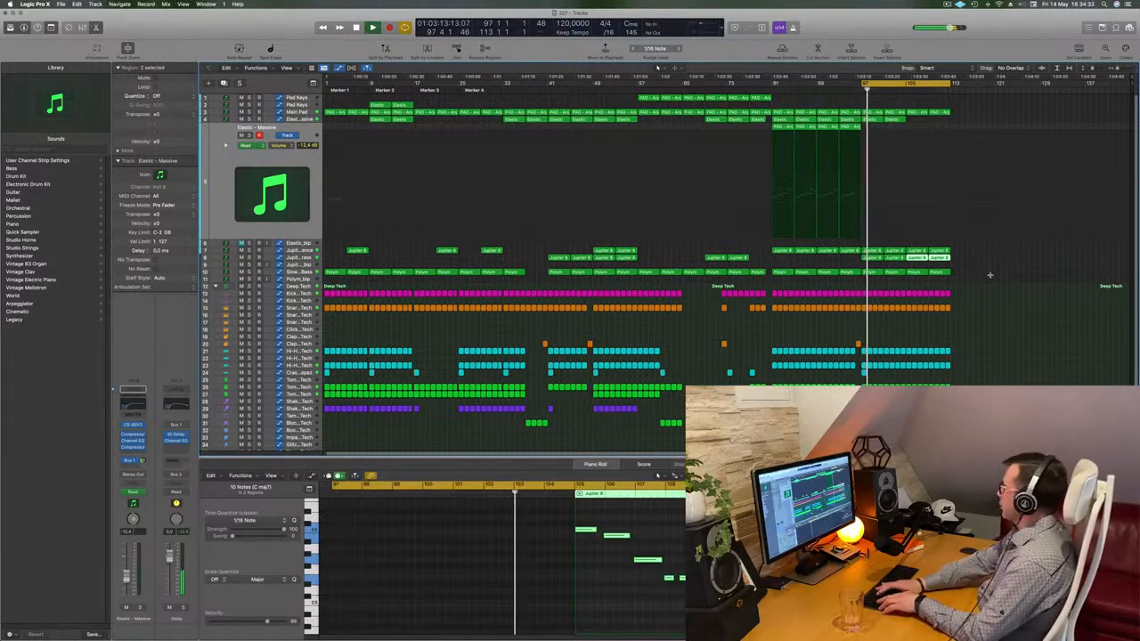
Repeat the section in the cycle range twice, up to bar 145, and select the Shaker regions from bar 81.
key(ctrl+super+r)
key(ctrl+super+r)
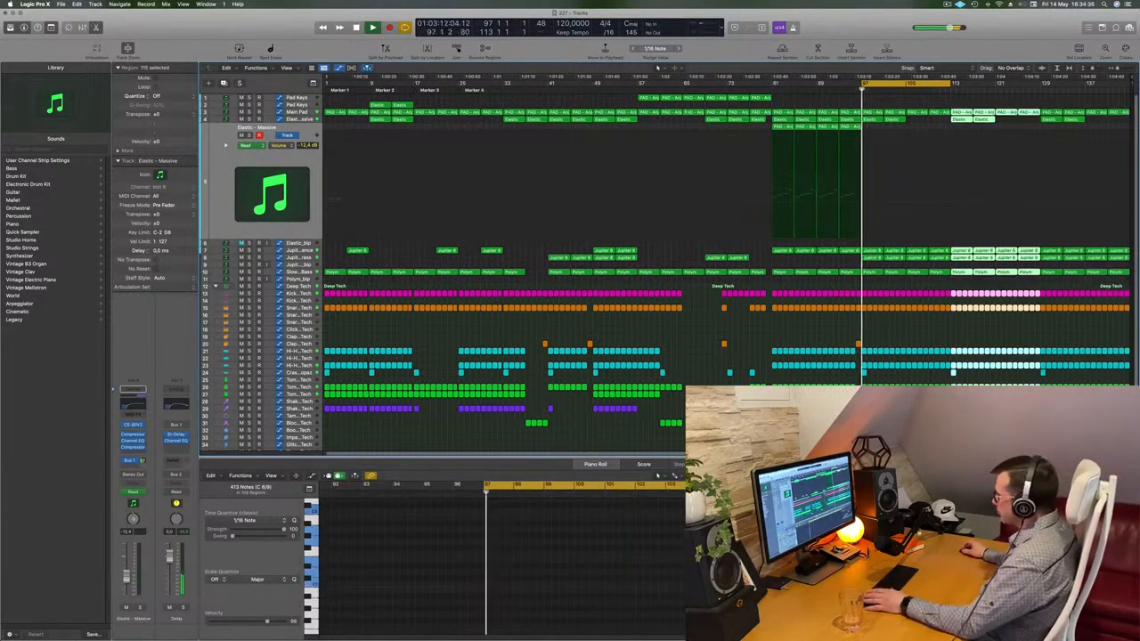
drag(769, 405, 877, 412)
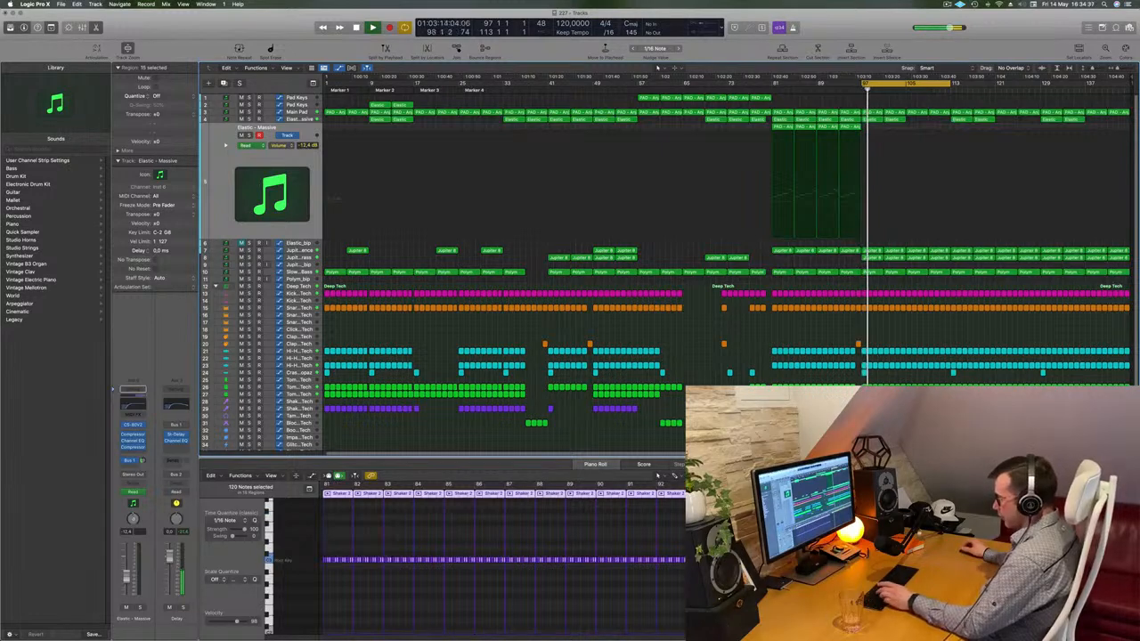
key(Delete)
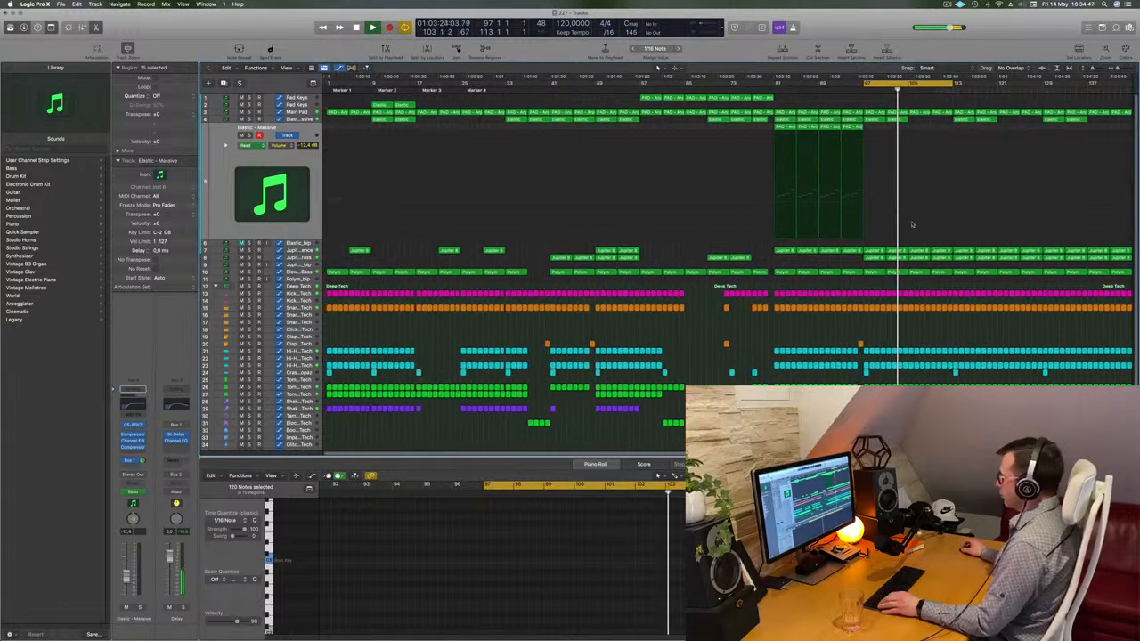
Raise the Main Pad track's automation point just before bar 113 so the curve keeps climbing past its bar 105 peak.
scroll(910, 325, up, 5)
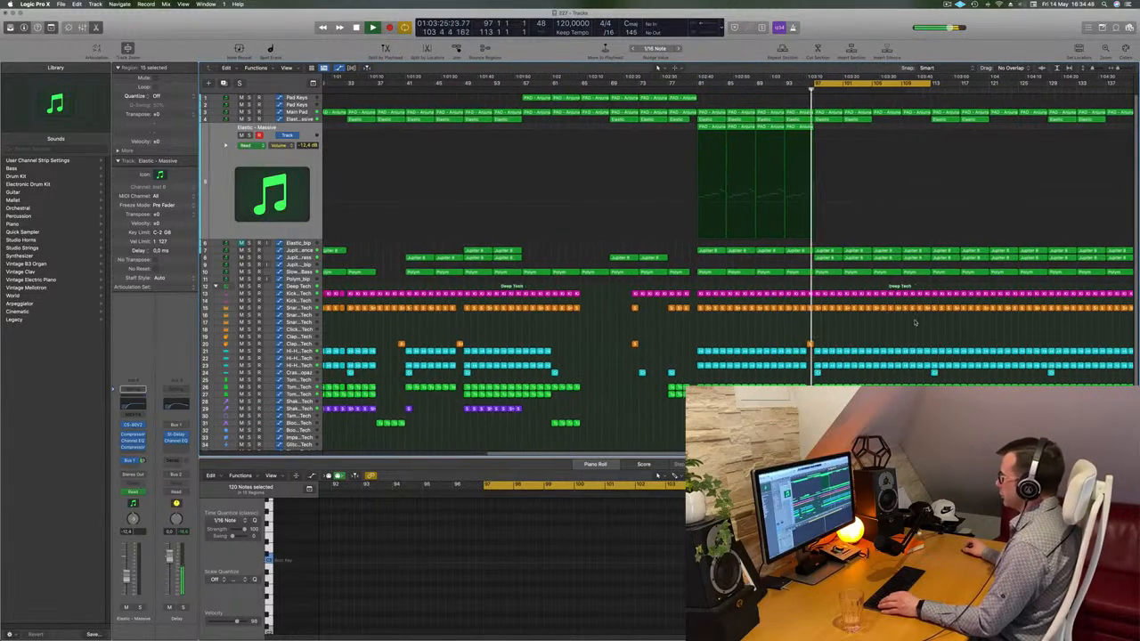
scroll(914, 322, down, 3)
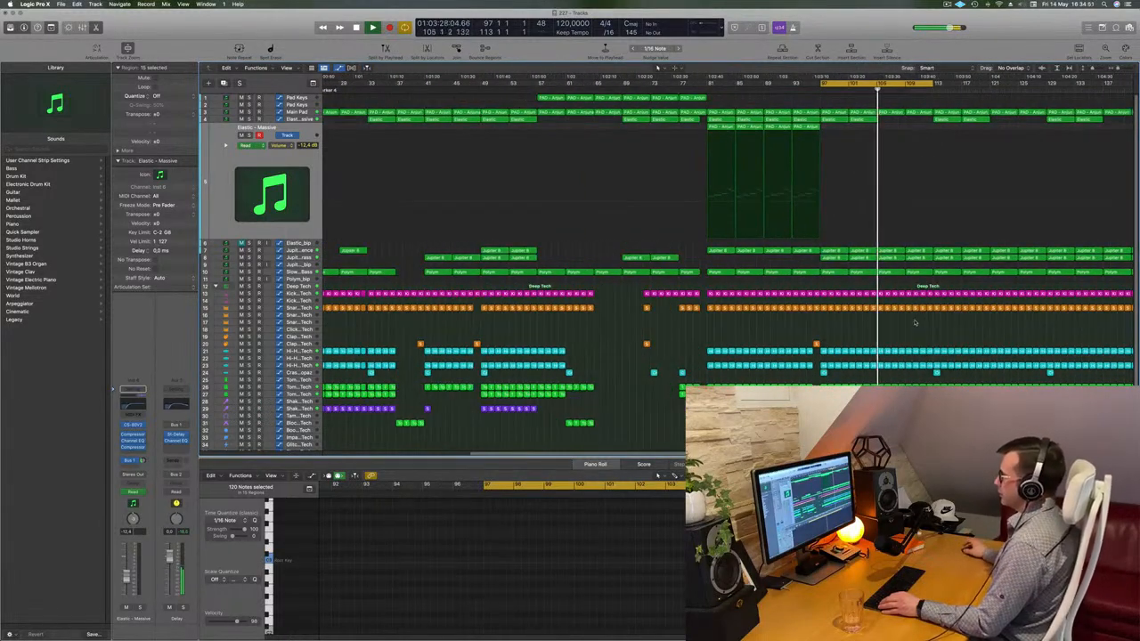
click(821, 163)
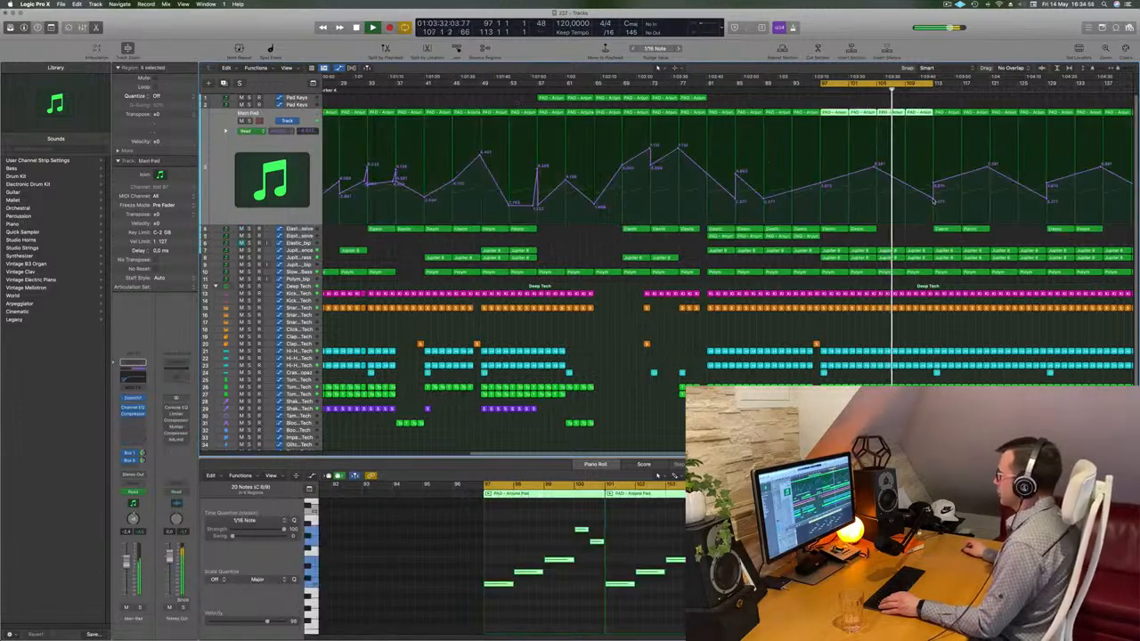
click(934, 201)
click(933, 200)
drag(933, 201, 934, 148)
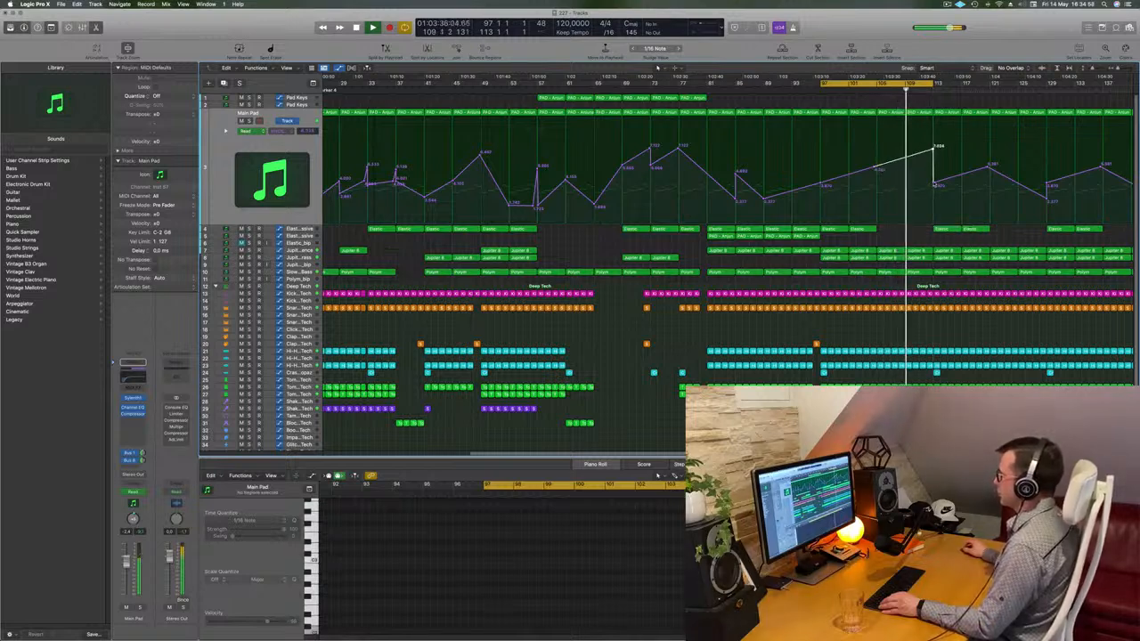
Extend the cycle range past bar 129 and delete the three Jupiter 8 brass regions between bars 113 and 125.
scroll(954, 89, up, 4)
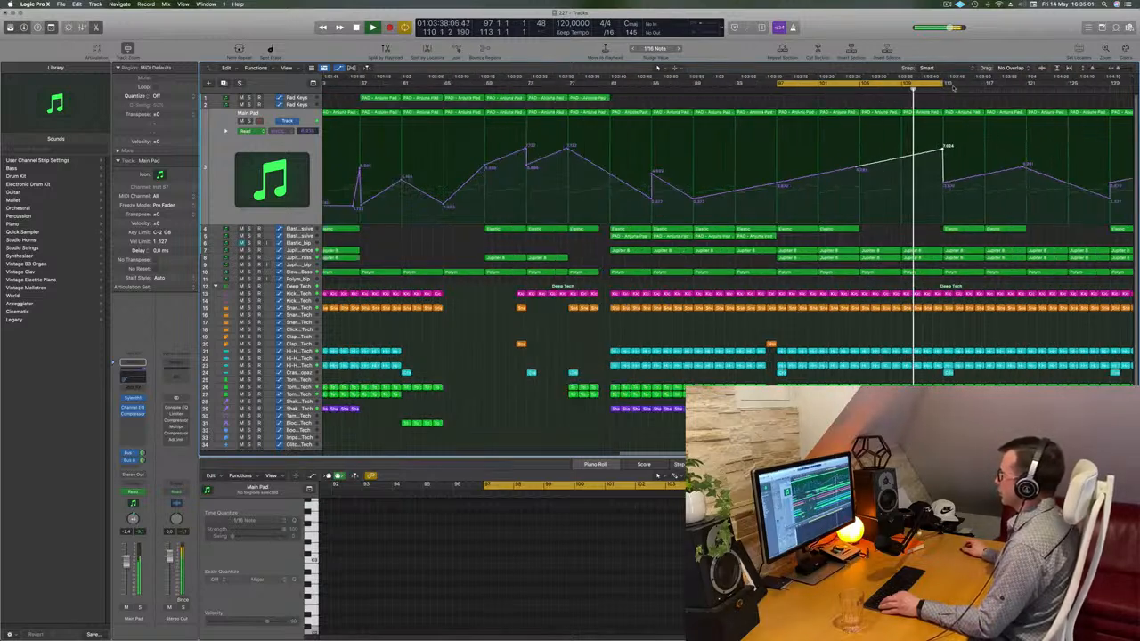
scroll(954, 88, down, 4)
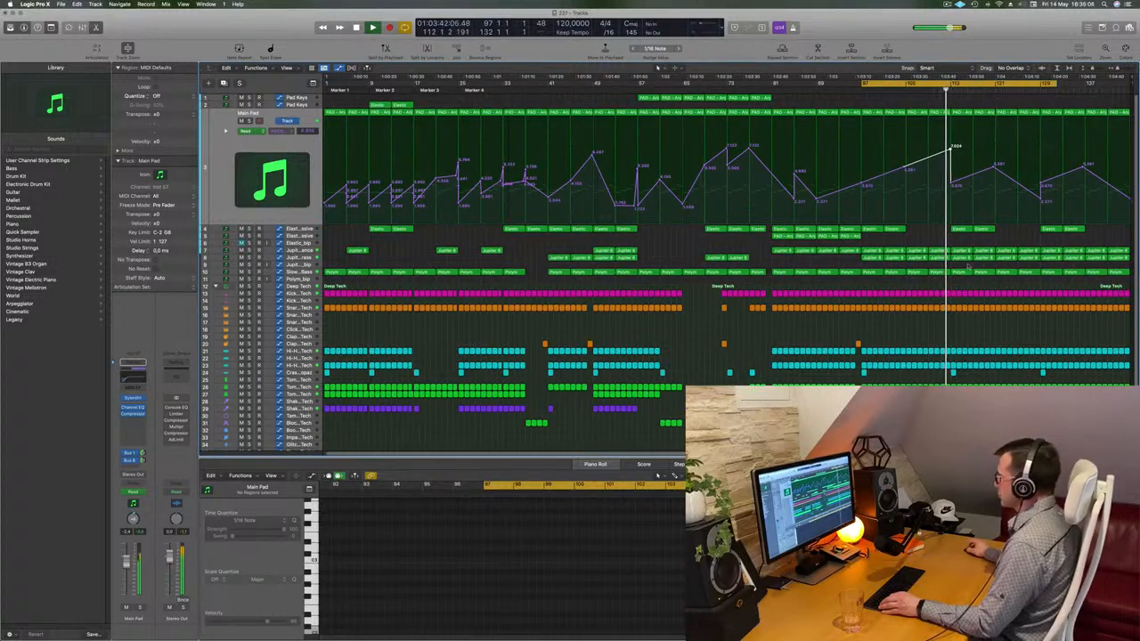
drag(967, 264, 1007, 260)
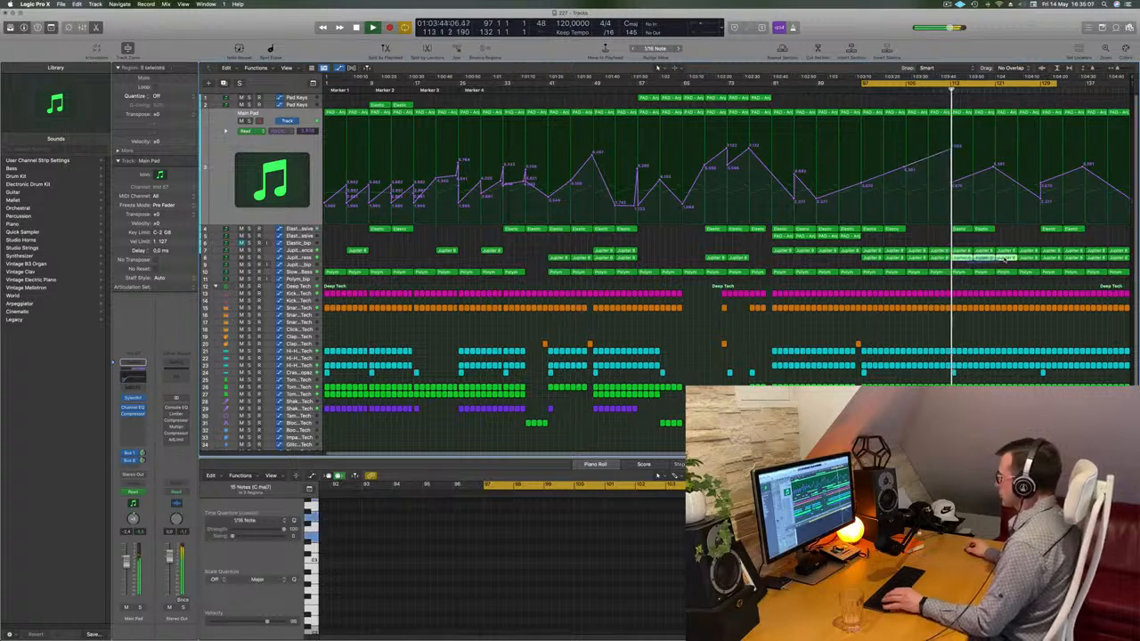
click(967, 245)
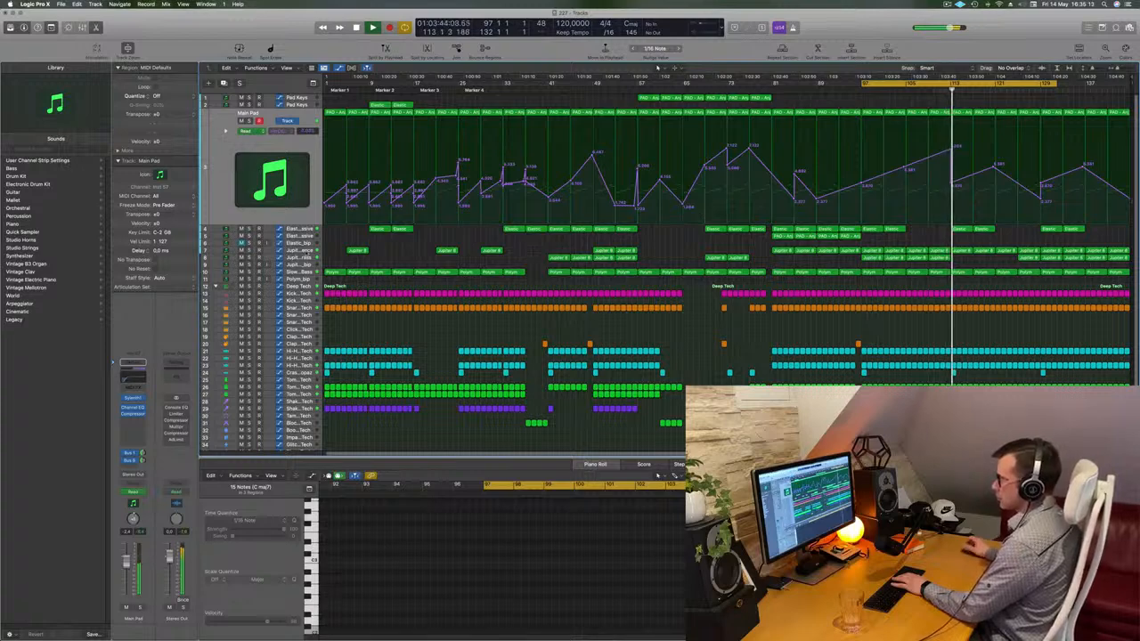
Select the Jupiter 8 Sequence track and copy the four Arjuna Pad regions from bar 57 on Pad Keys to bar 121.
click(308, 253)
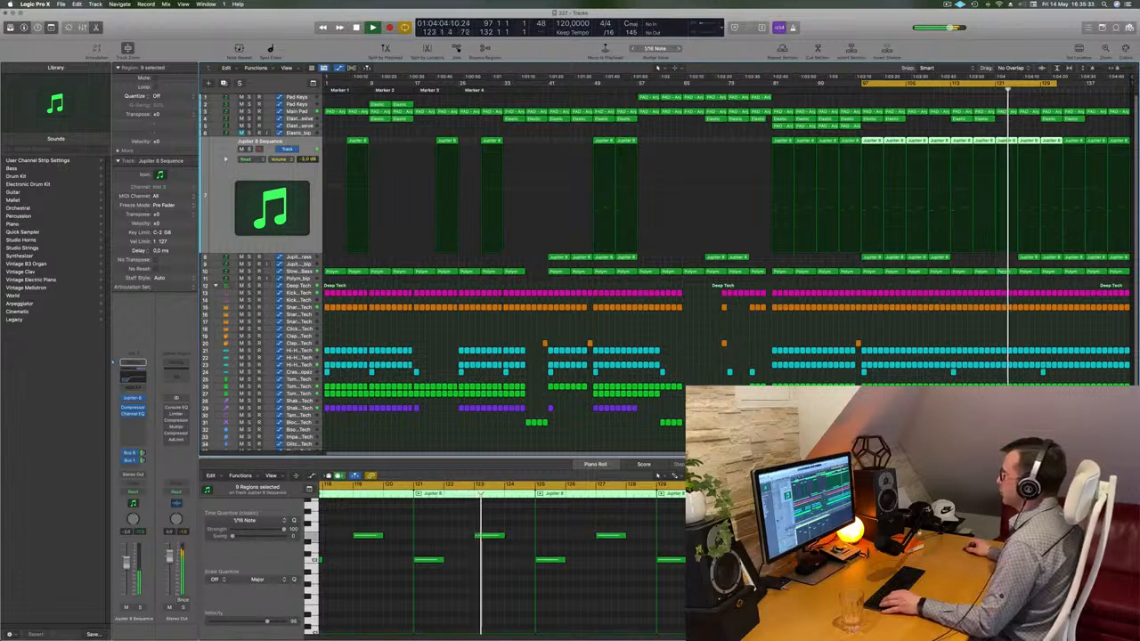
drag(657, 105, 878, 105)
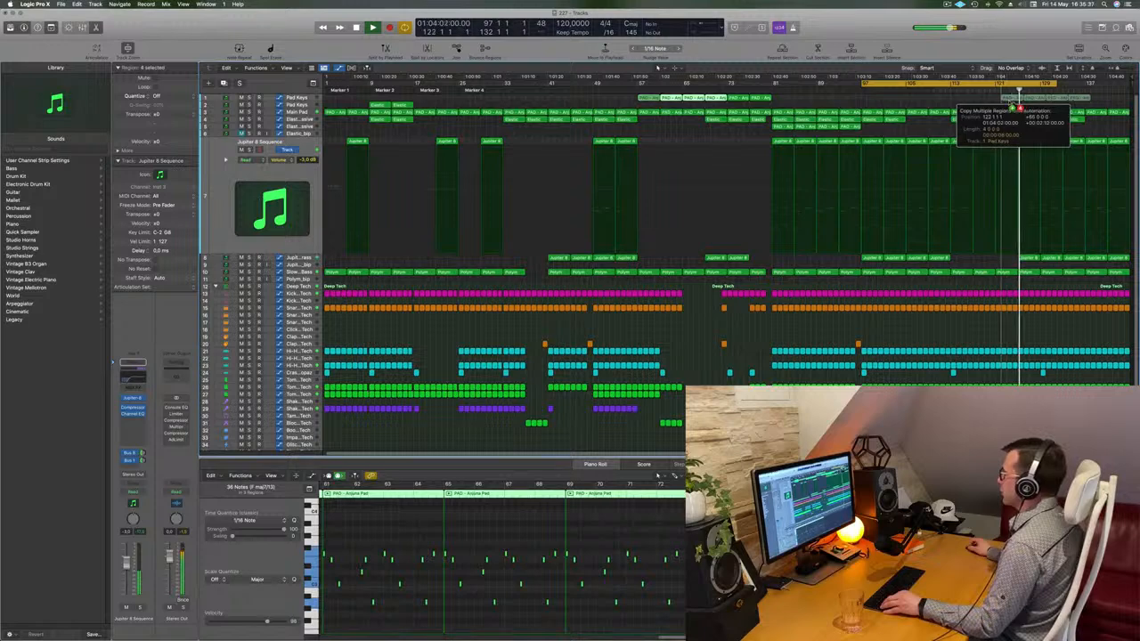
drag(1011, 104, 1006, 100)
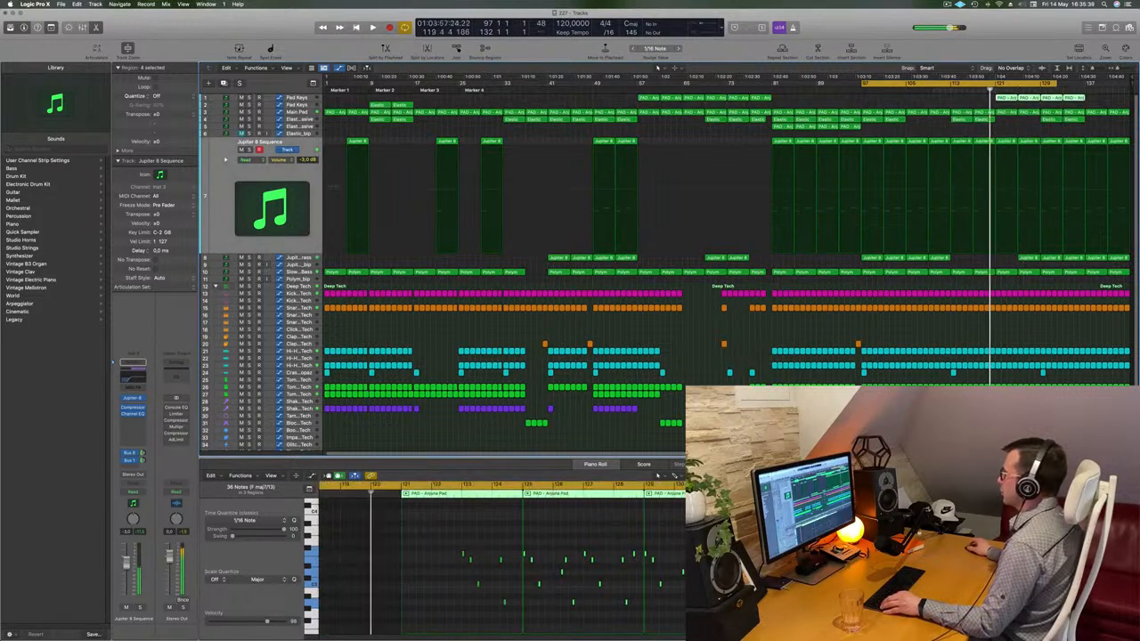
scroll(1018, 134, up, 3)
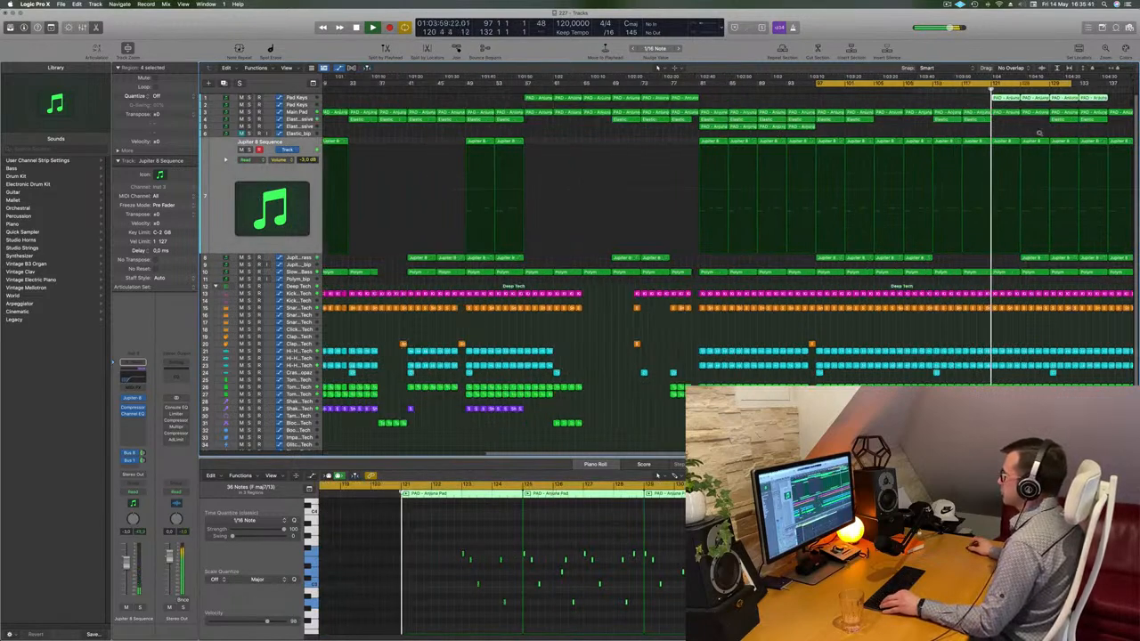
scroll(1039, 134, down, 3)
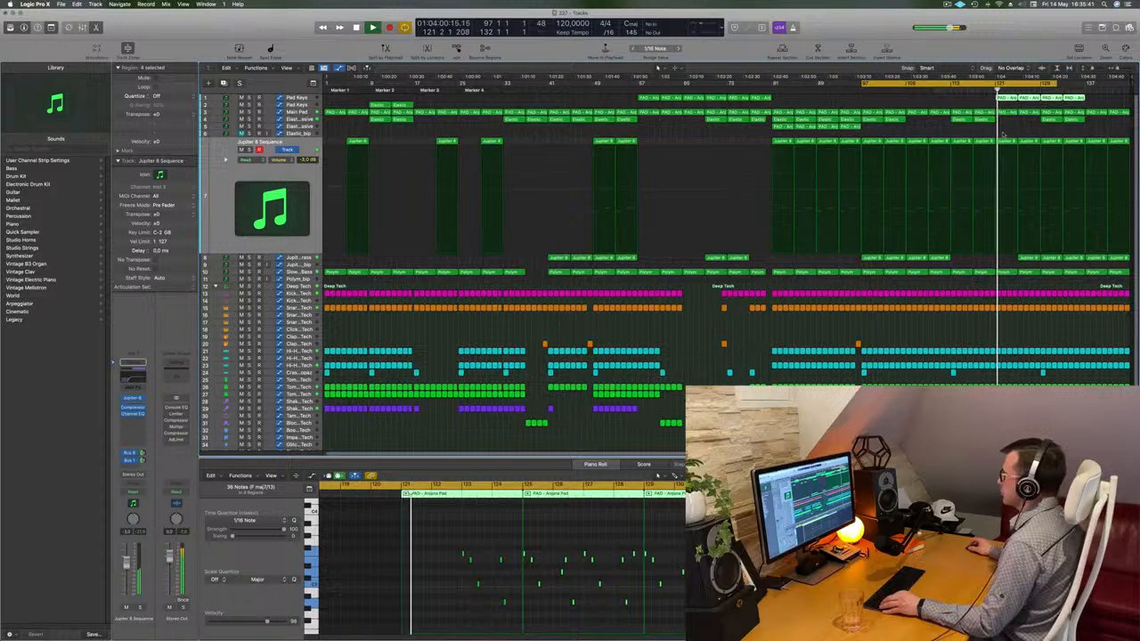
Delete the three Jupiter 8 brass regions between bars 125 and 137.
click(1029, 260)
click(1060, 261)
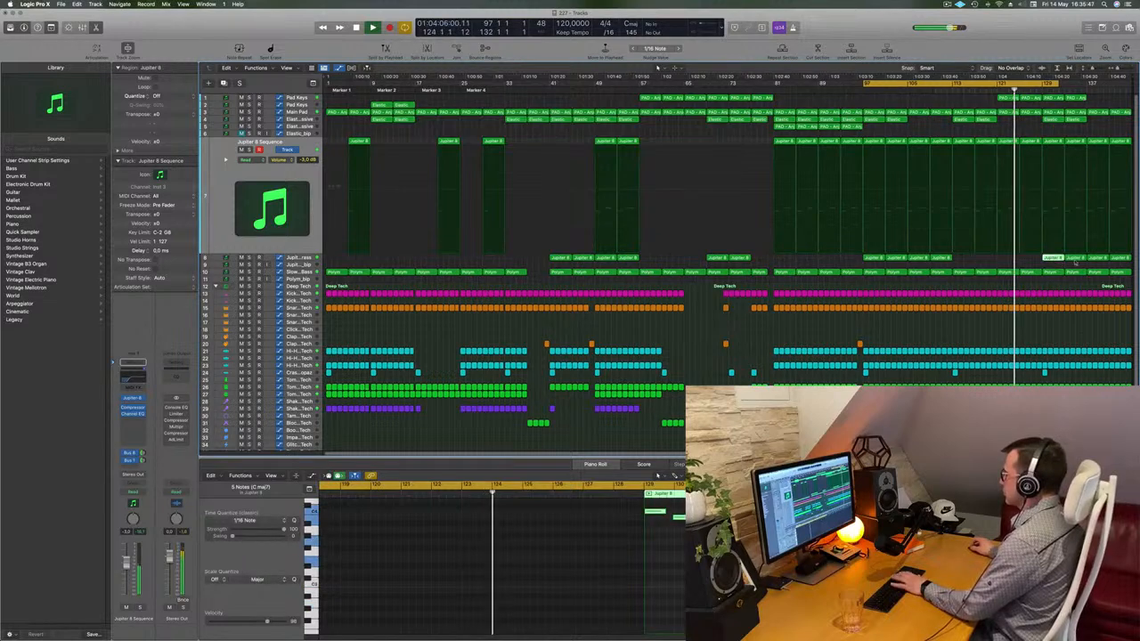
key(Delete)
click(1075, 261)
key(Delete)
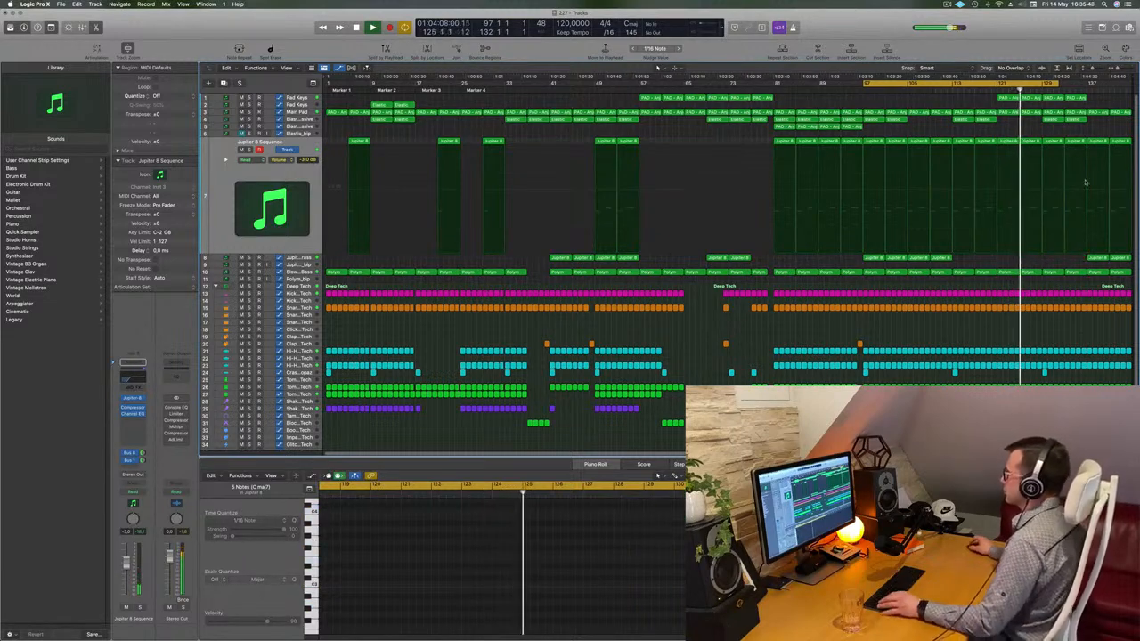
Set the cycle range to bars 129 to 145, repeat that section up to bar 161 and deselect the copied regions.
drag(1058, 83, 1132, 87)
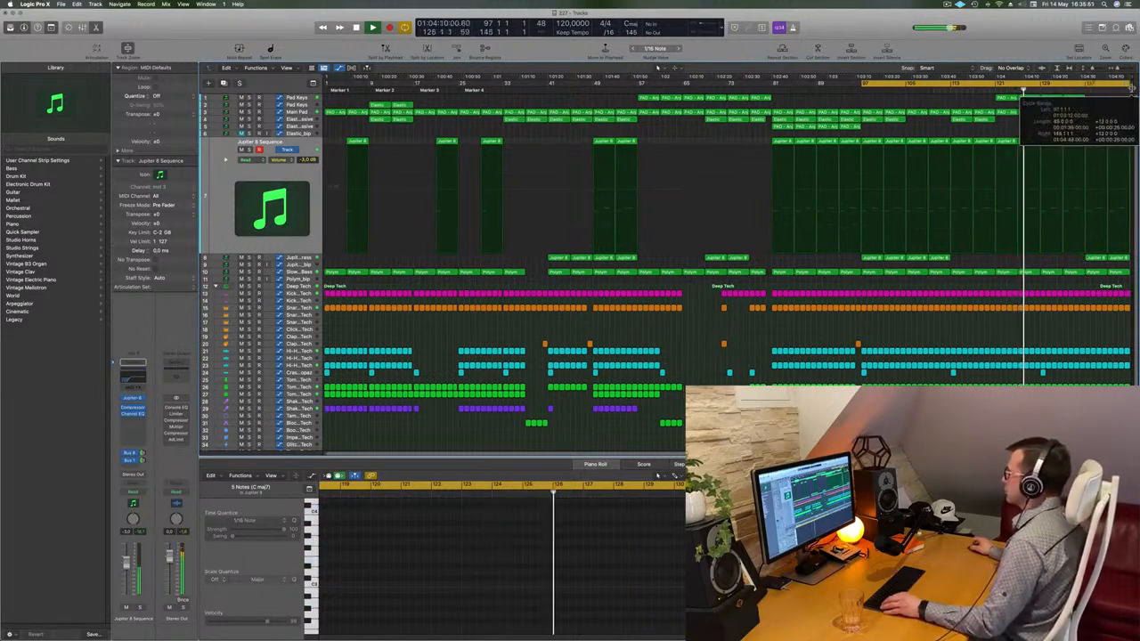
click(1059, 86)
drag(1043, 87, 1130, 89)
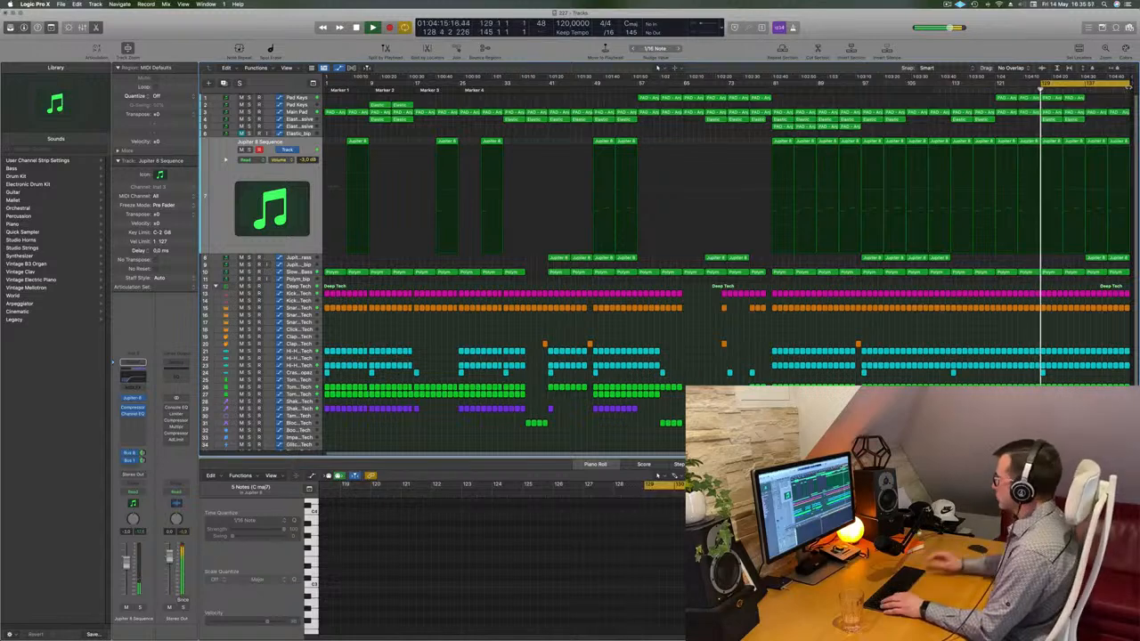
key(ctrl+super+r)
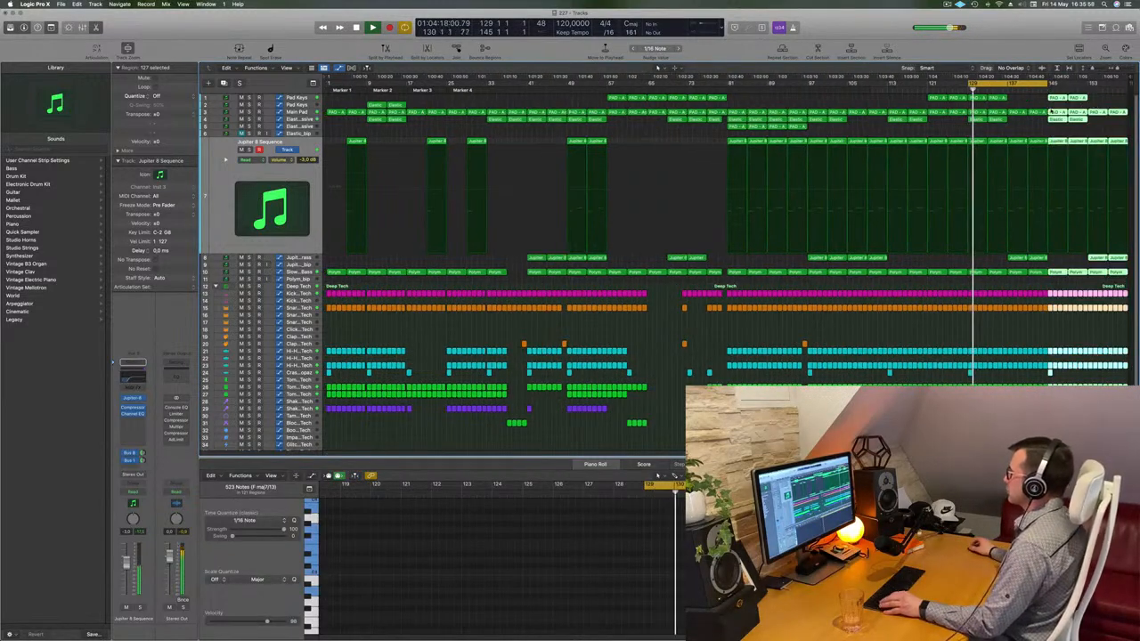
click(1033, 130)
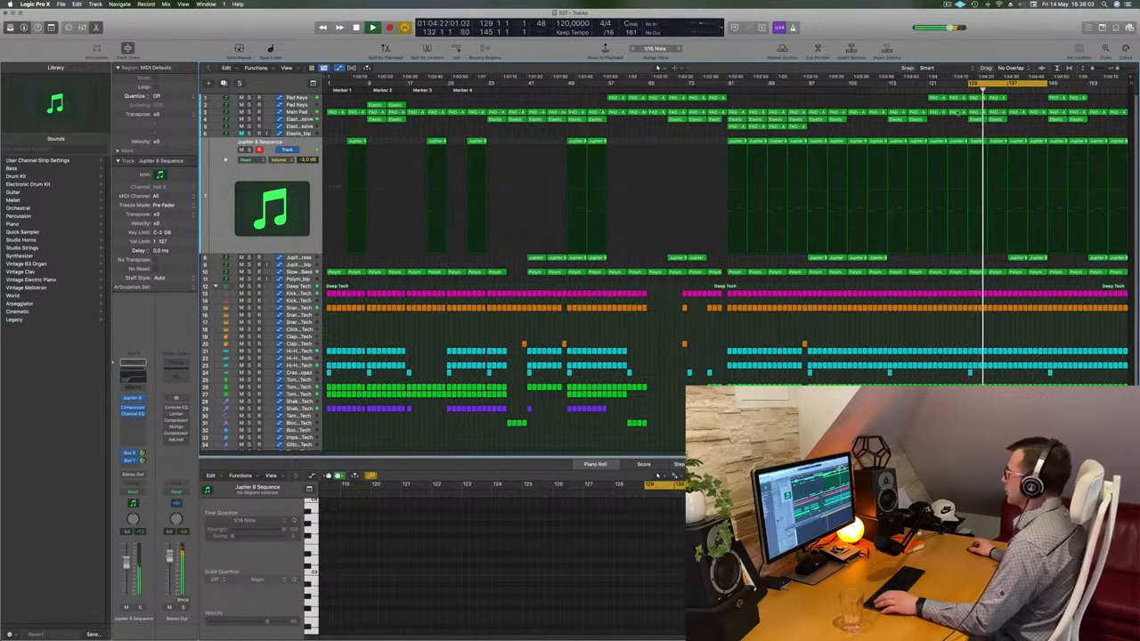
Delete the two Elastic regions in bars 129 to 137 and the two Jupiter 8 brass regions in bars 137 to 145.
drag(998, 124, 999, 121)
key(Delete)
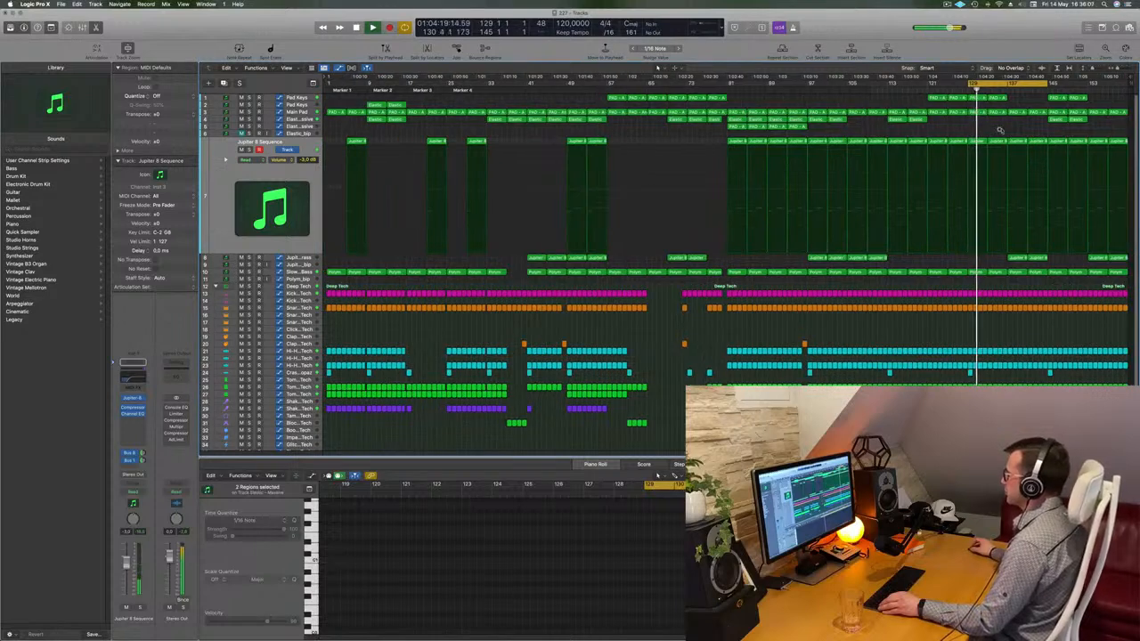
drag(1021, 265, 1043, 260)
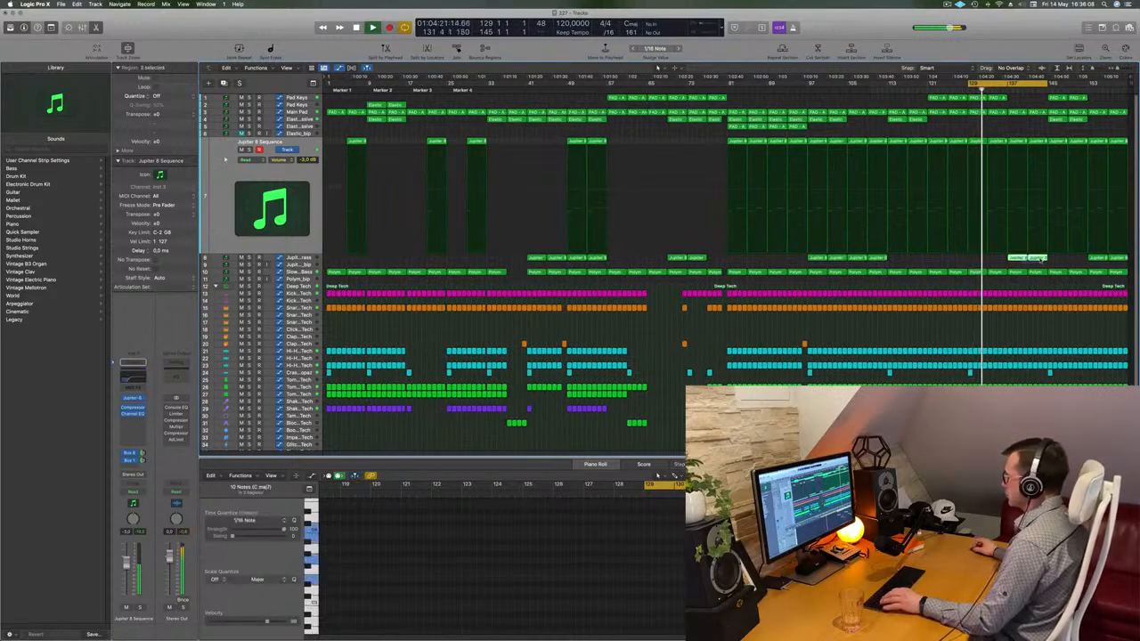
key(Delete)
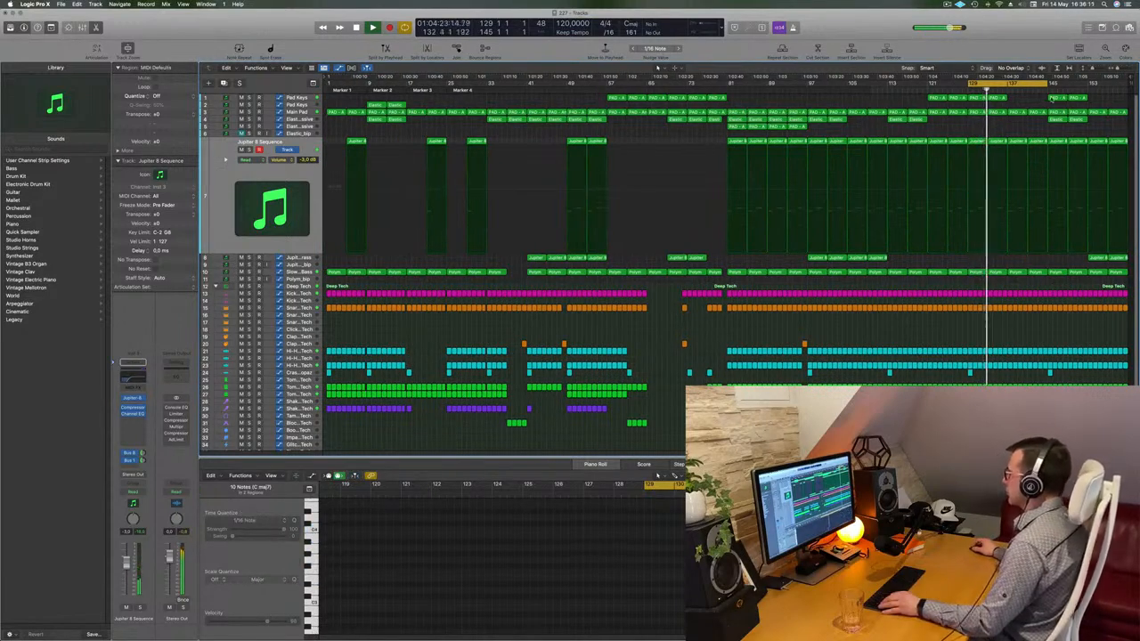
Delete the two Pad Keys regions in bars 145 to 153 and copy the two Elastic regions at bar 145 to bar 137.
drag(1051, 99, 1084, 122)
key(Delete)
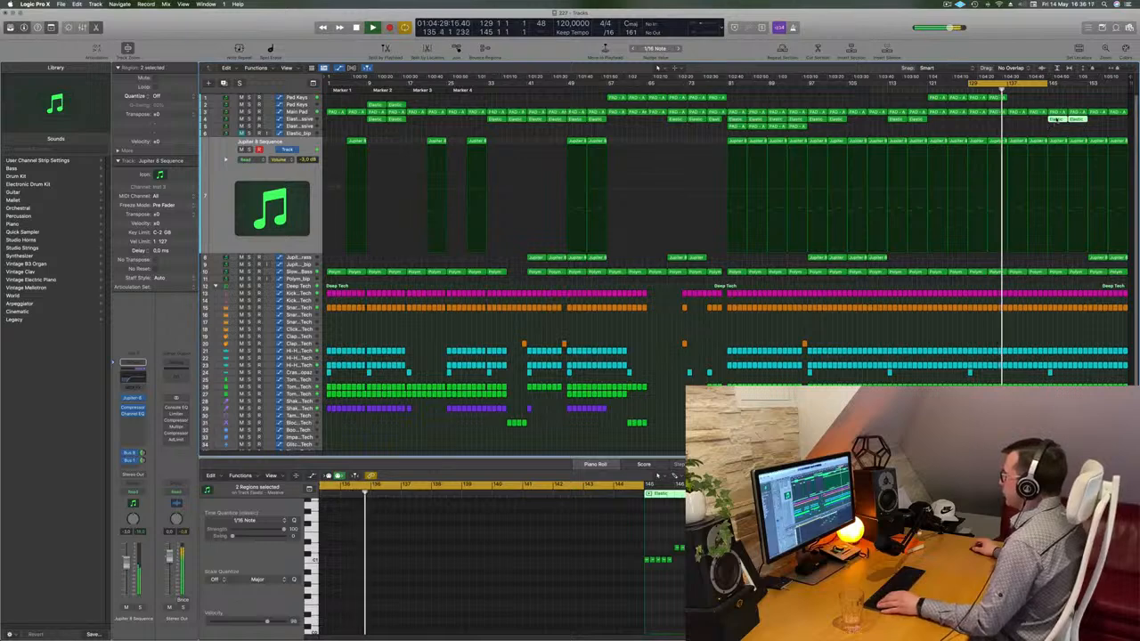
mouse_move(1054, 119)
mouse_down()
mouse_move(1018, 125)
mouse_move(1064, 125)
mouse_up()
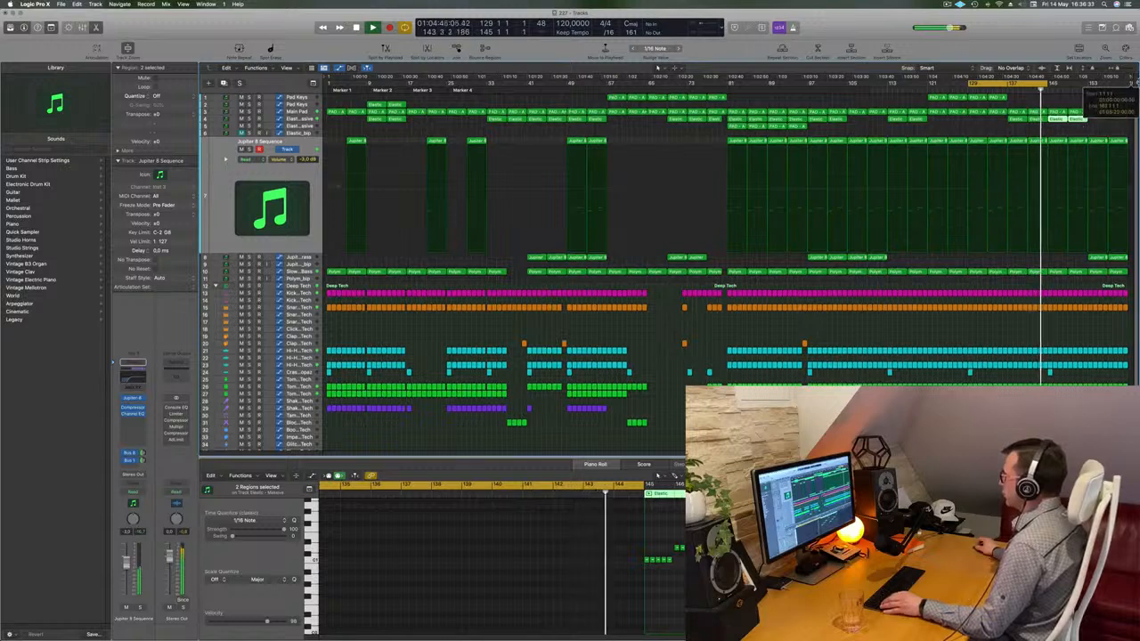
Extend the project end to about bar 174 and the cycle range to bar 167, playing from around bar 138.
drag(1137, 83, 1058, 91)
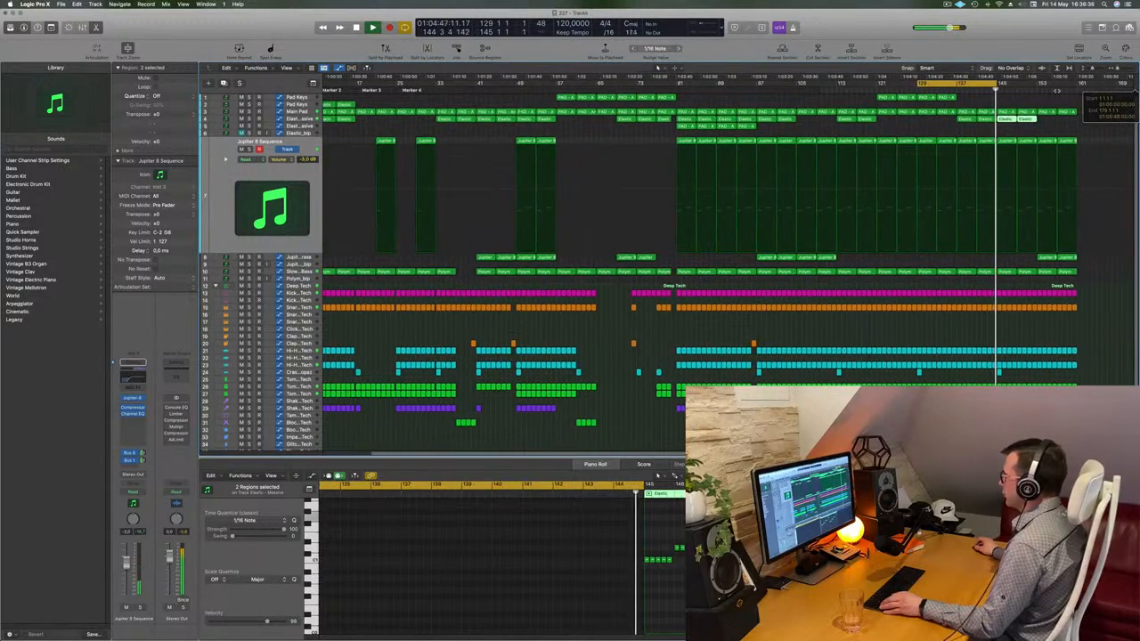
scroll(1025, 91, left, 3)
click(964, 88)
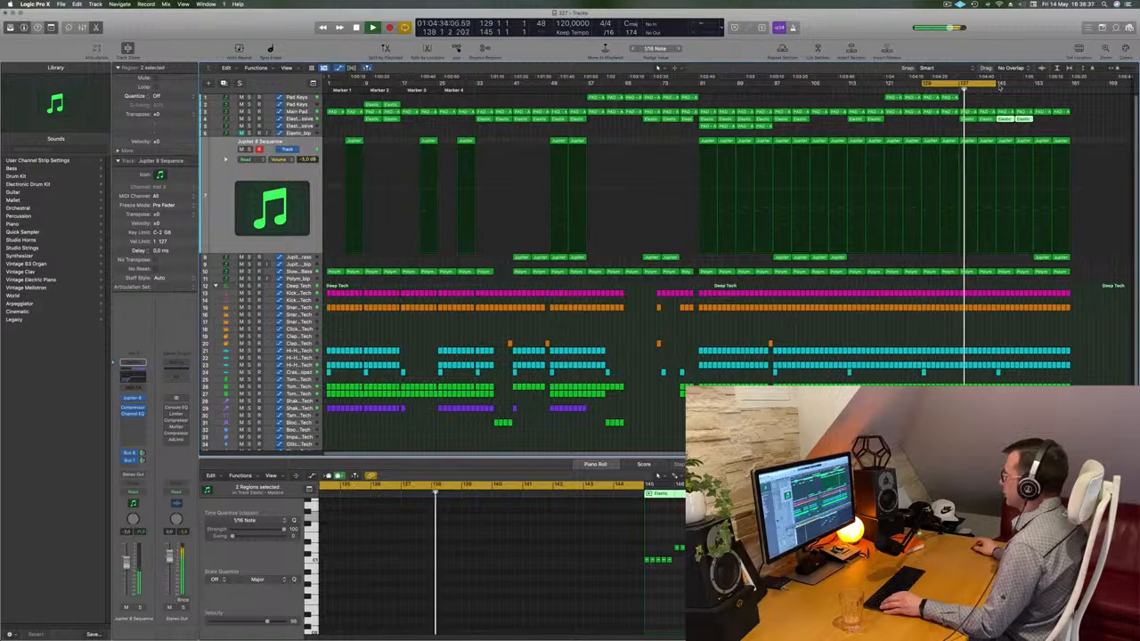
drag(997, 84, 1098, 85)
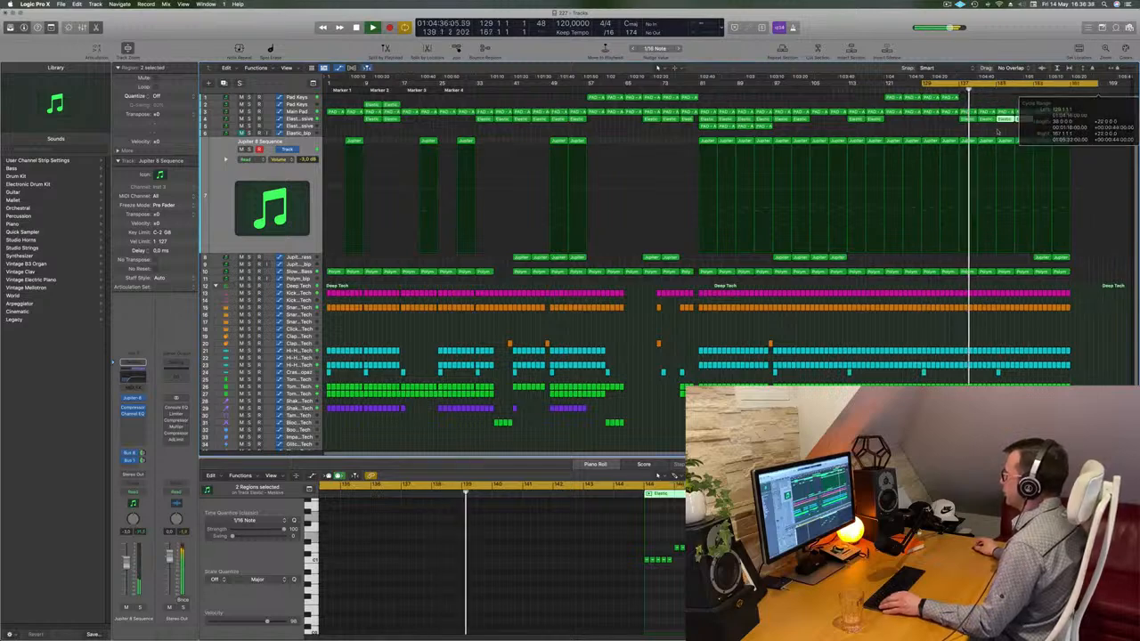
click(996, 131)
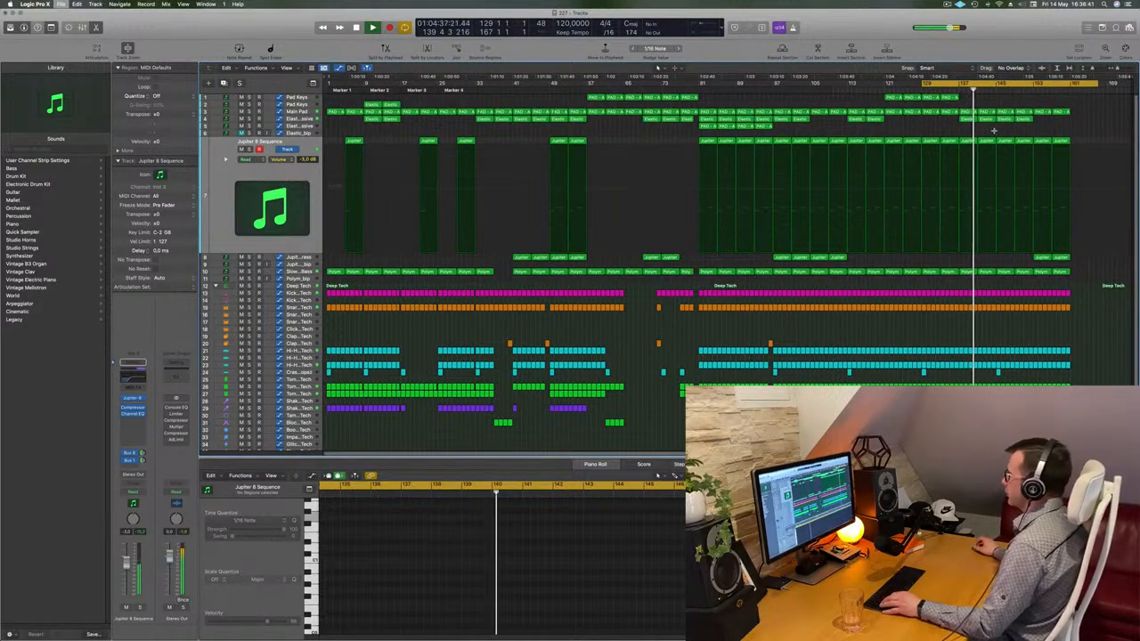
Delete the Elastic regions in bars 145 to 161 and the Deep Tech shaker regions over the same bars.
drag(1036, 130, 1005, 120)
key(Delete)
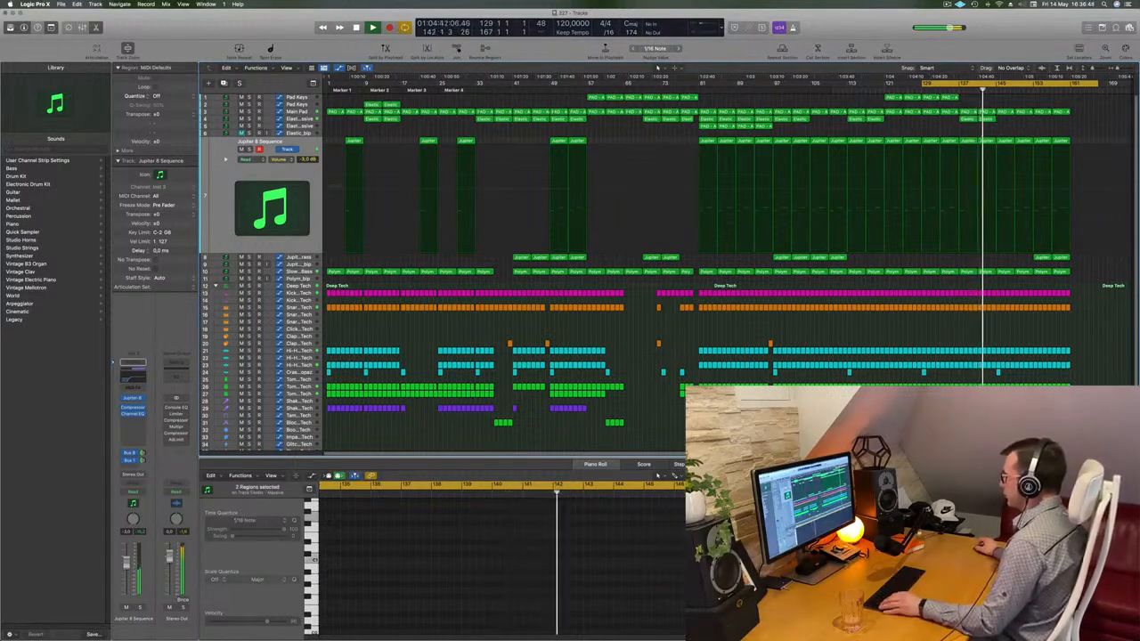
drag(1072, 412, 1001, 406)
key(Delete)
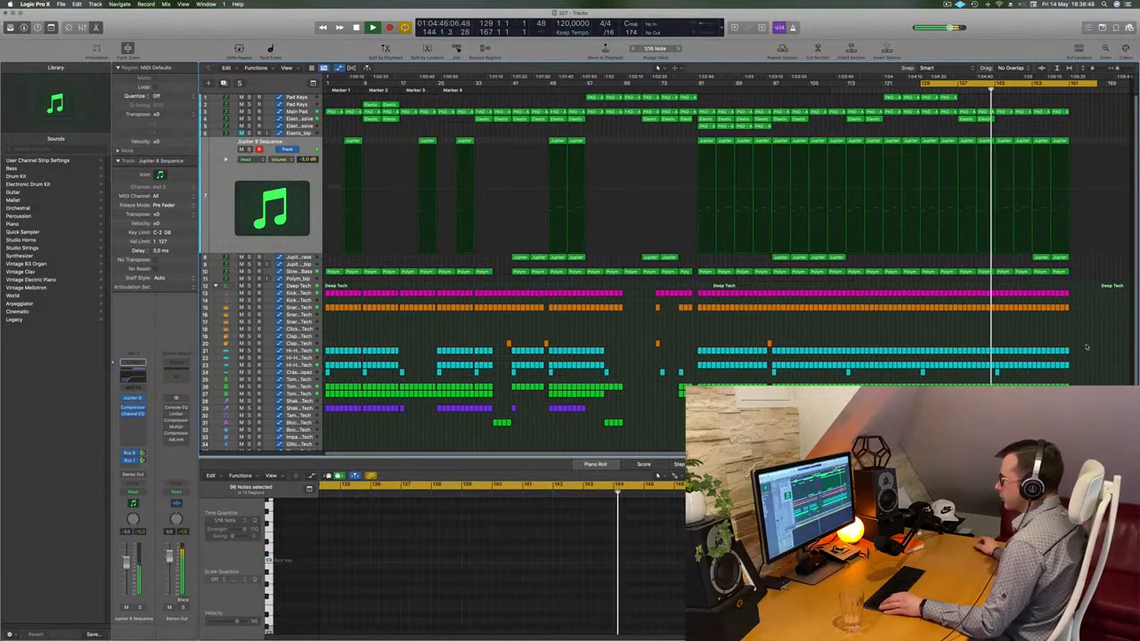
Delete the upper hi-hat track's regions in bars 145 to 161 and the lower hi-hat track's regions in bars 153 to 161.
drag(1086, 346, 997, 355)
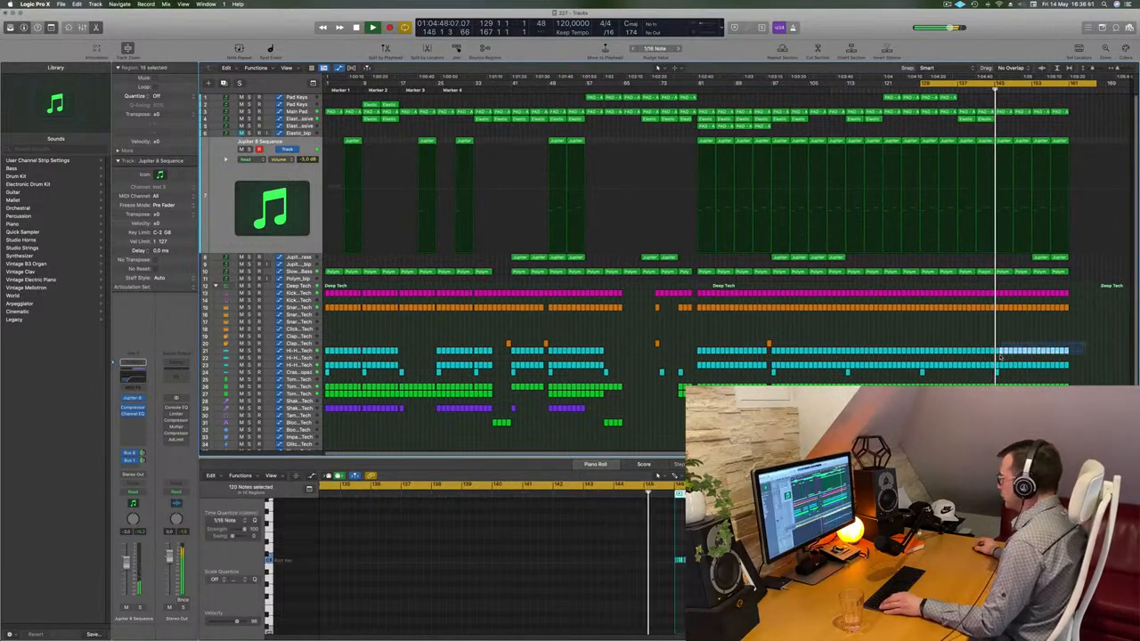
key(Delete)
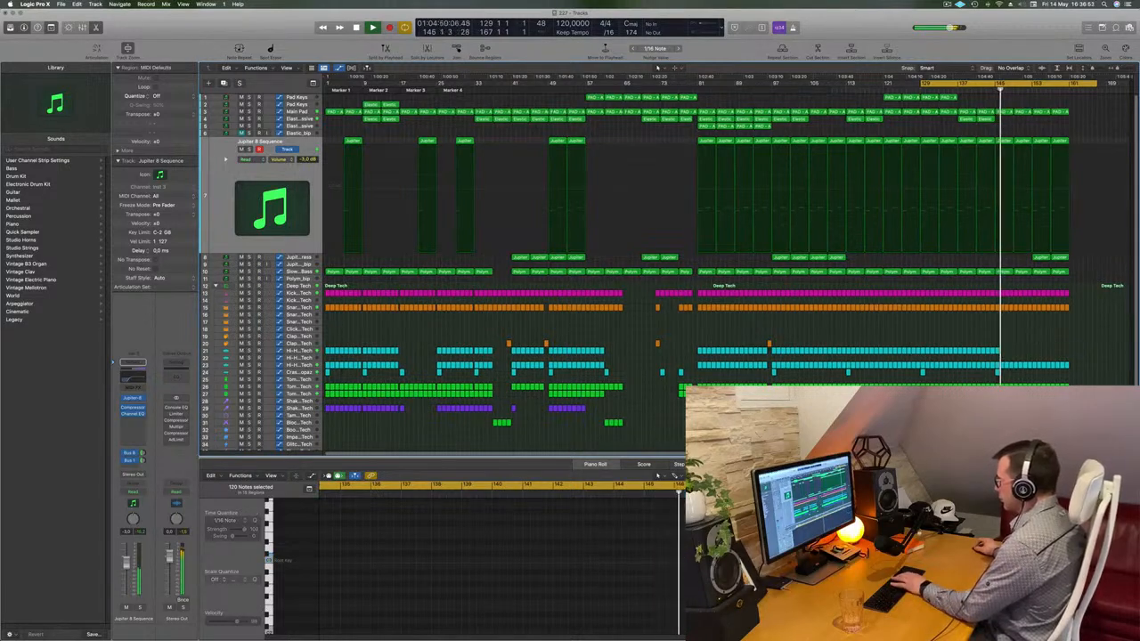
key(Delete)
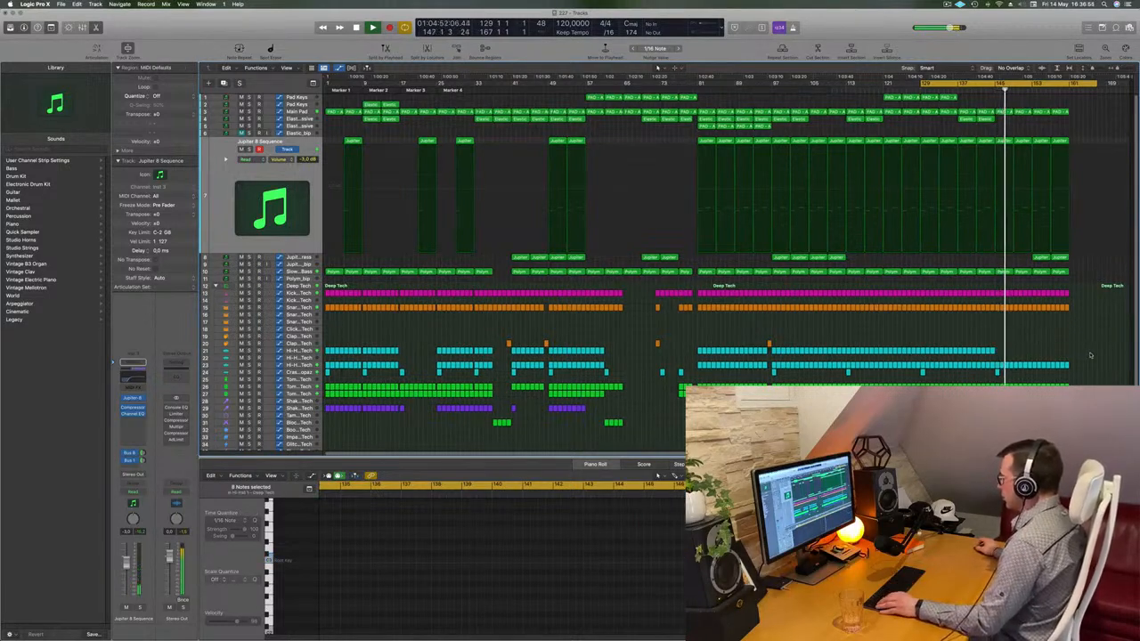
drag(1090, 355, 1037, 373)
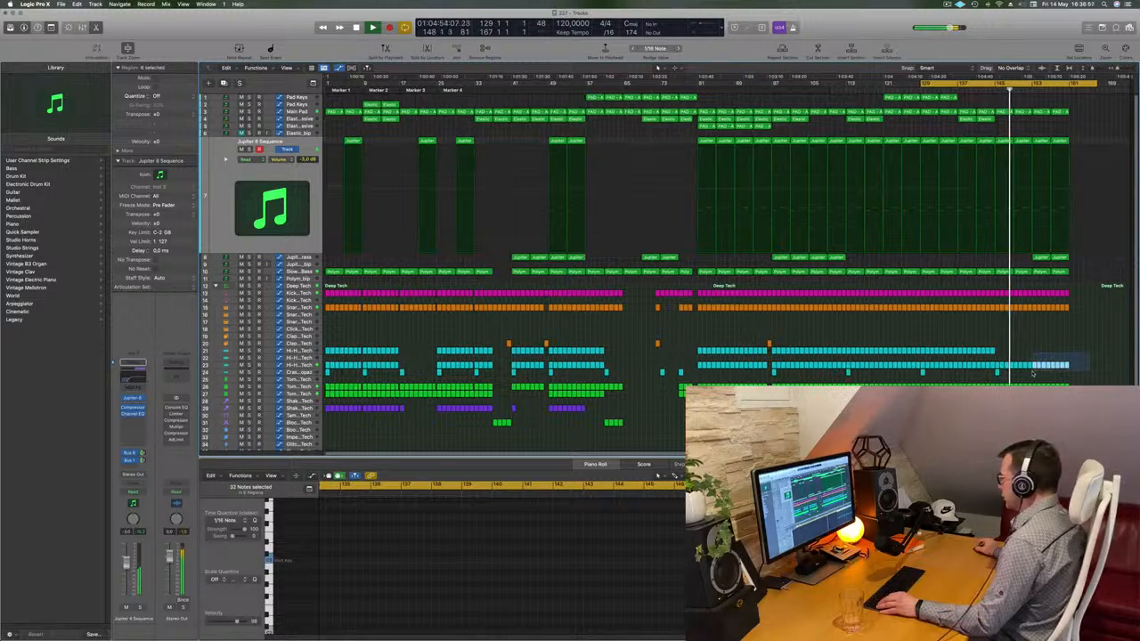
key(Delete)
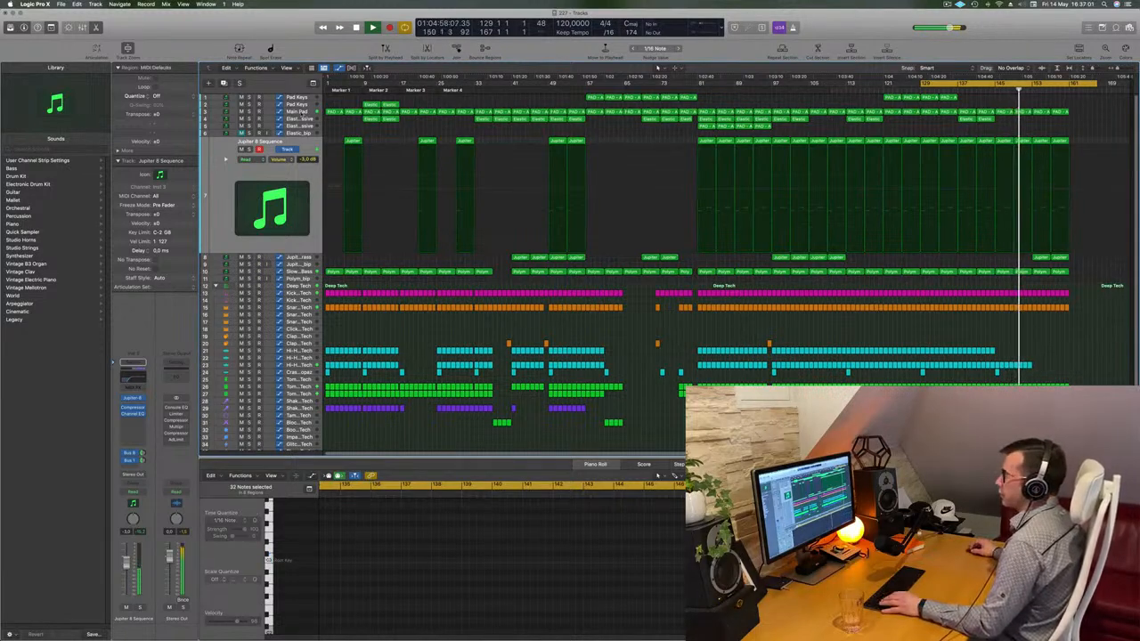
Pull the Main Pad's cutoff automation down to its minimum near bar 153, and delete the two Slow Bass regions in bars 153 to 161.
click(301, 113)
drag(1031, 168, 1034, 165)
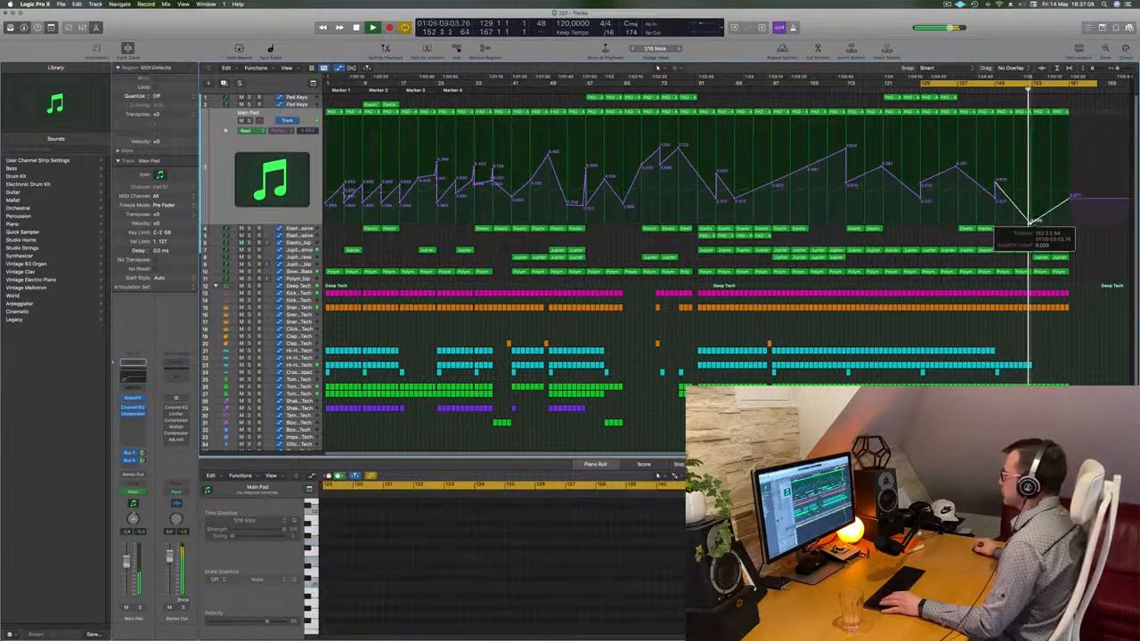
click(1044, 271)
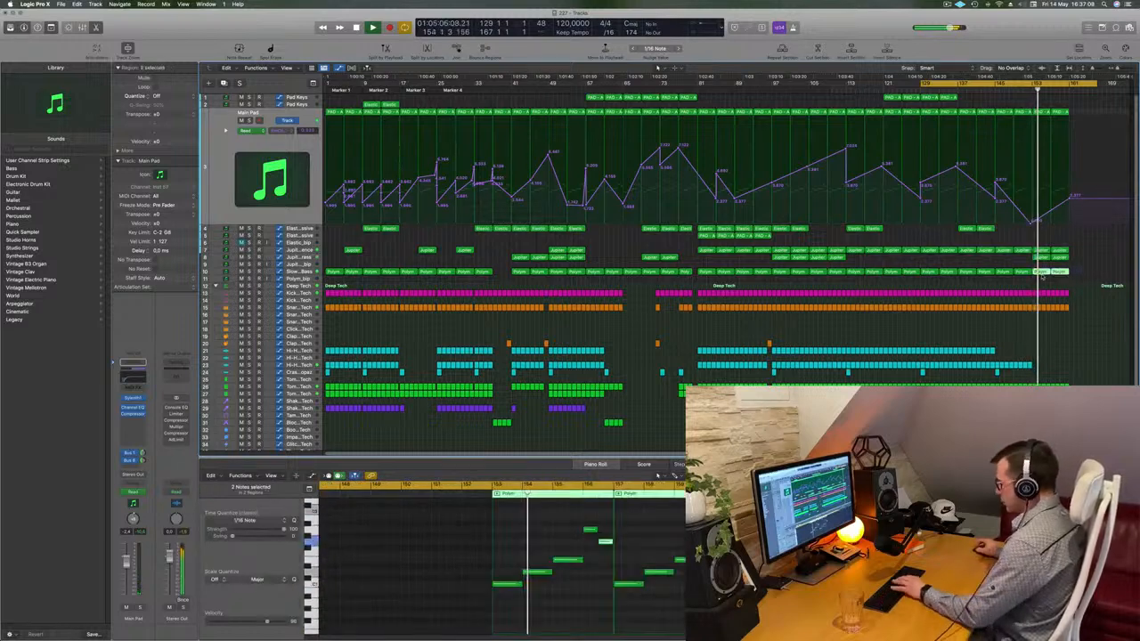
key(Delete)
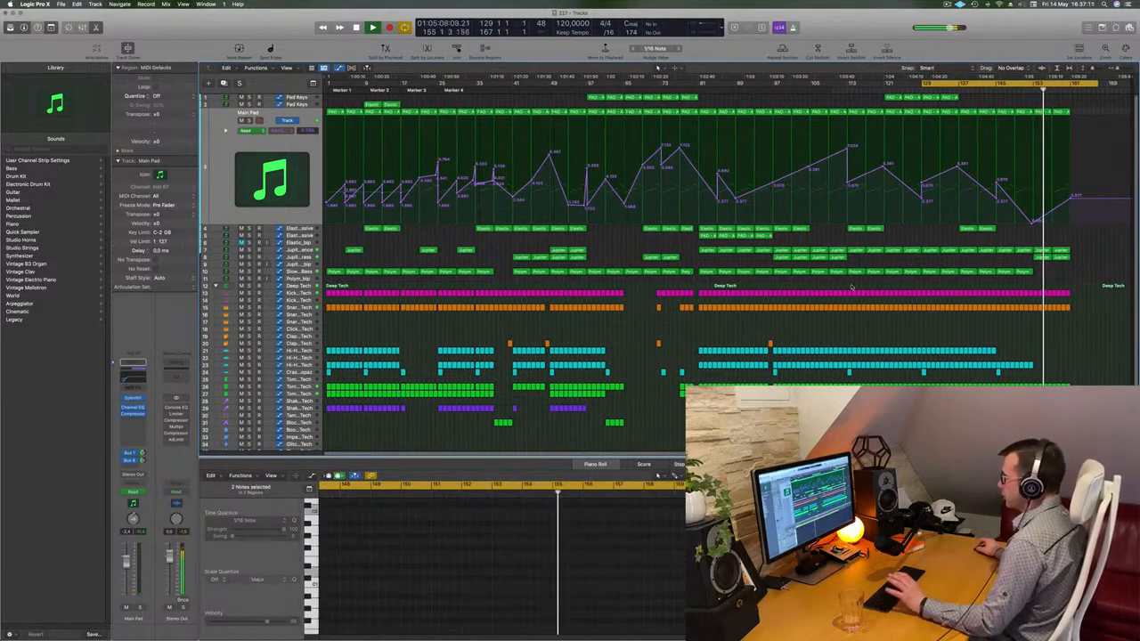